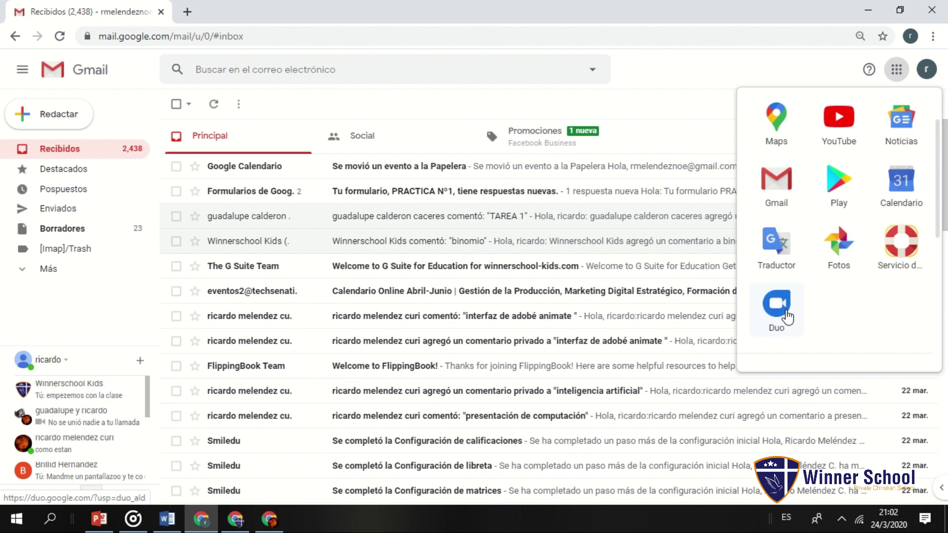
pyautogui.scroll(-2, 786, 311)
pyautogui.scroll(-3, 787, 311)
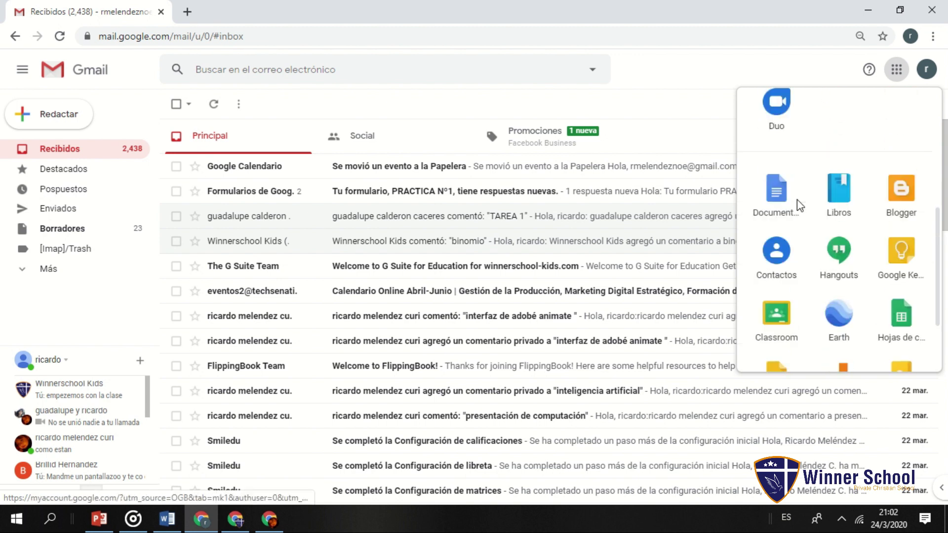
pyautogui.scroll(-2, 798, 213)
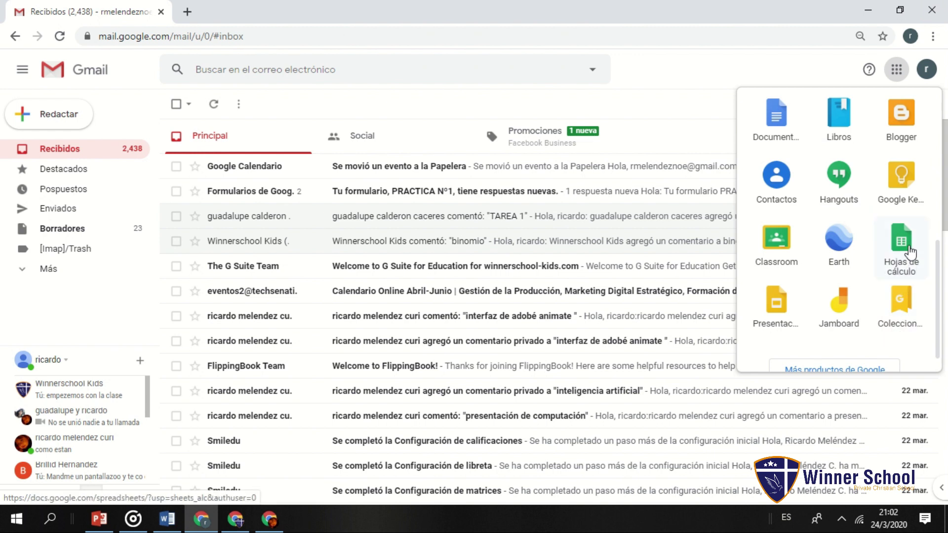
pyautogui.scroll(-1, 911, 252)
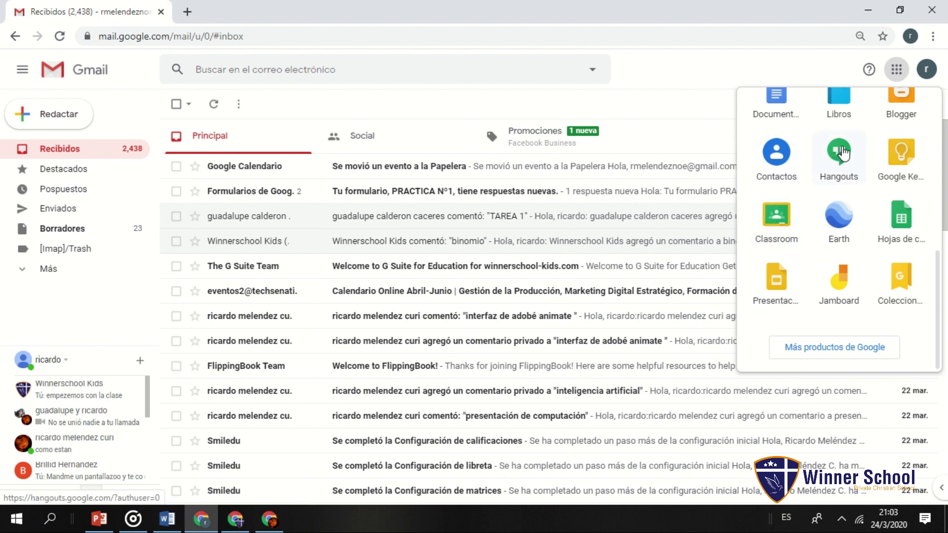
pyautogui.scroll(2, 840, 197)
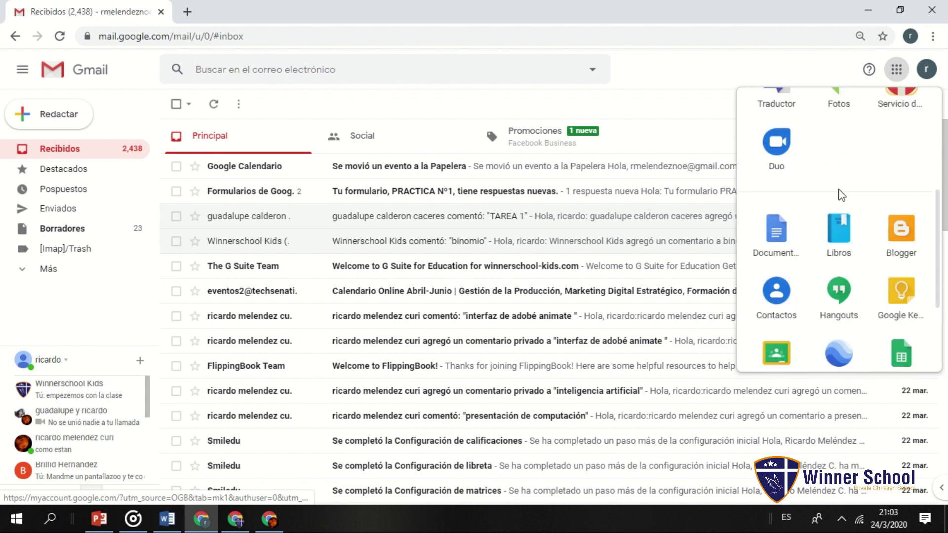
pyautogui.scroll(-2, 839, 247)
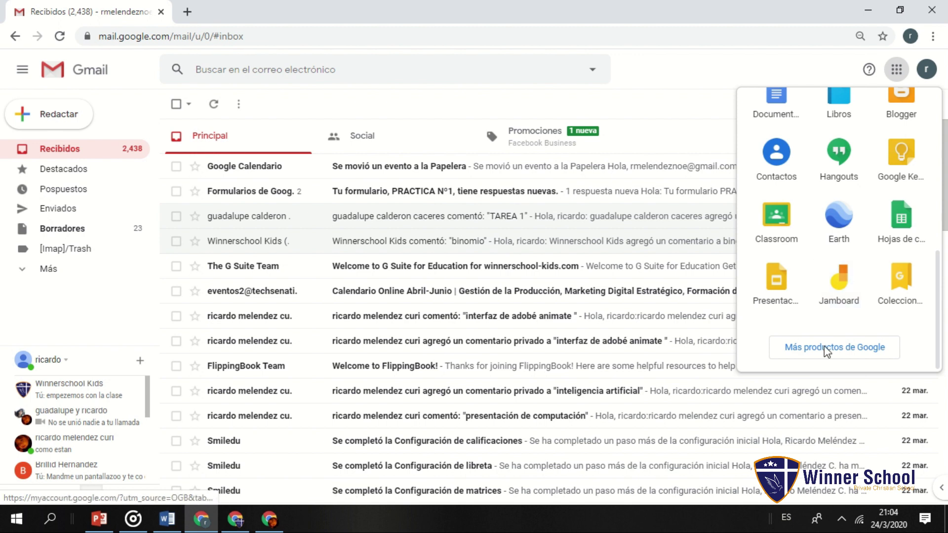
pyautogui.moveTo(404, 74)
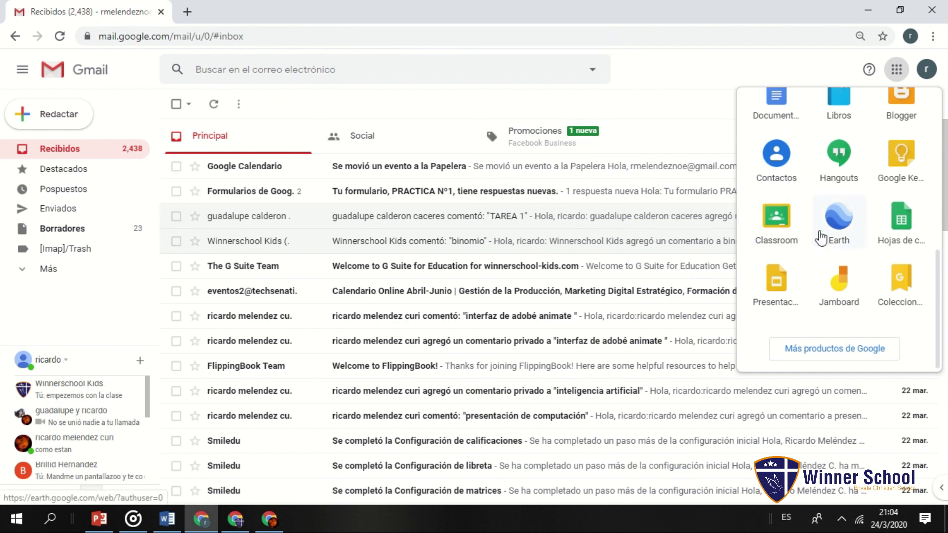
pyautogui.scroll(7, 824, 239)
pyautogui.scroll(-7, 823, 226)
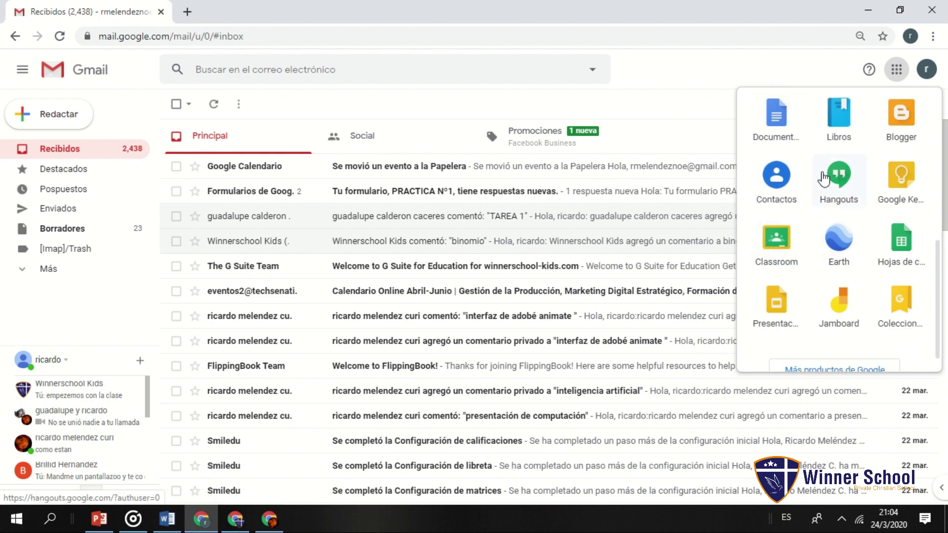
# Step: Launch Google Classroom from the apps list and switch to its new browser tab
pyautogui.click(778, 251)
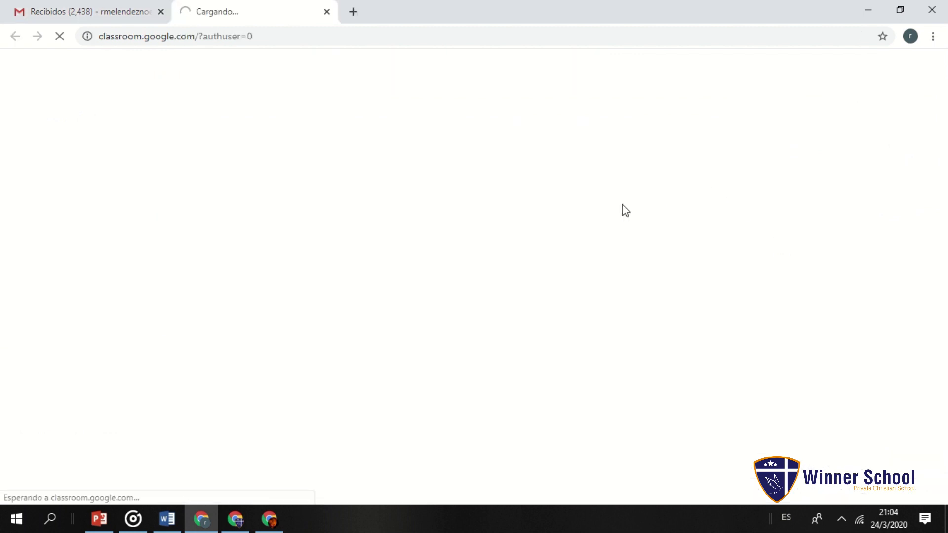
pyautogui.moveTo(456, 1)
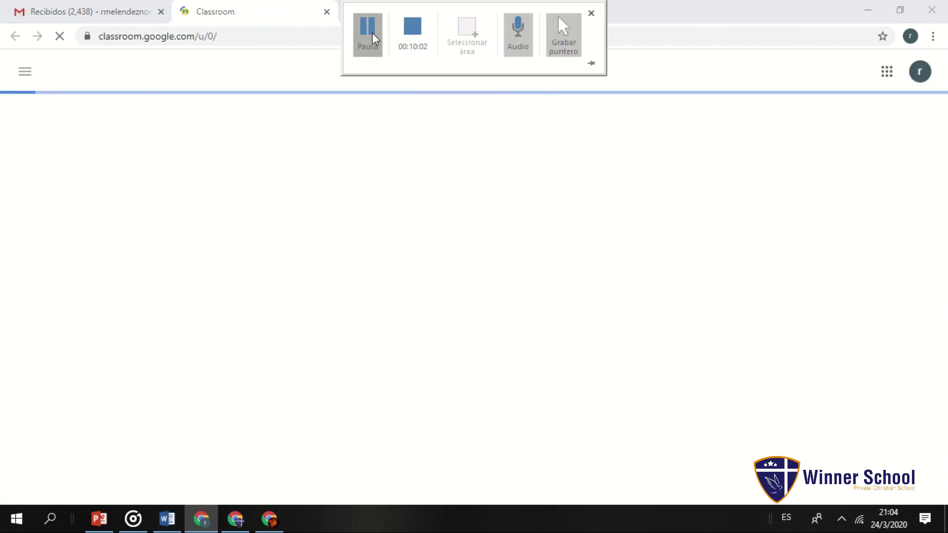
pyautogui.click(374, 37)
pyautogui.click(371, 36)
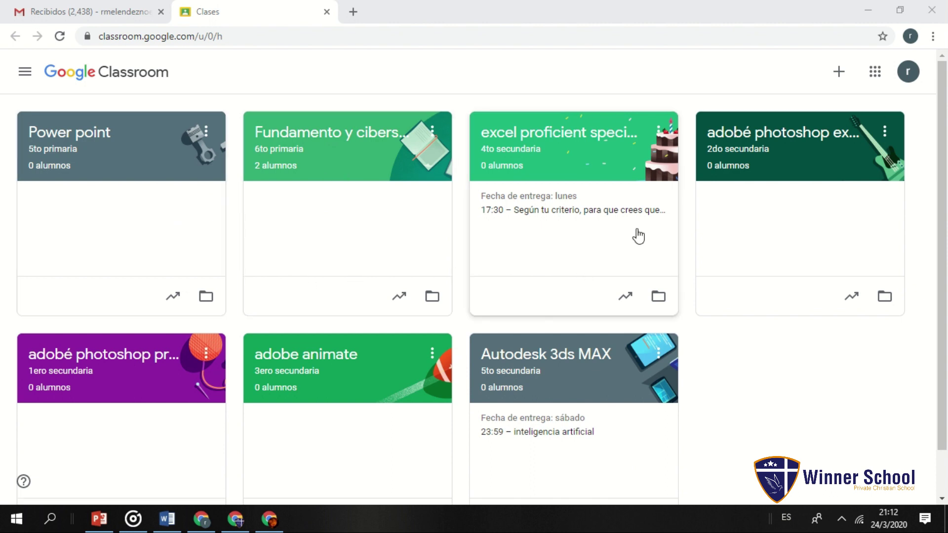
pyautogui.scroll(-1, 622, 297)
pyautogui.scroll(-1, 469, 361)
pyautogui.scroll(2, 494, 277)
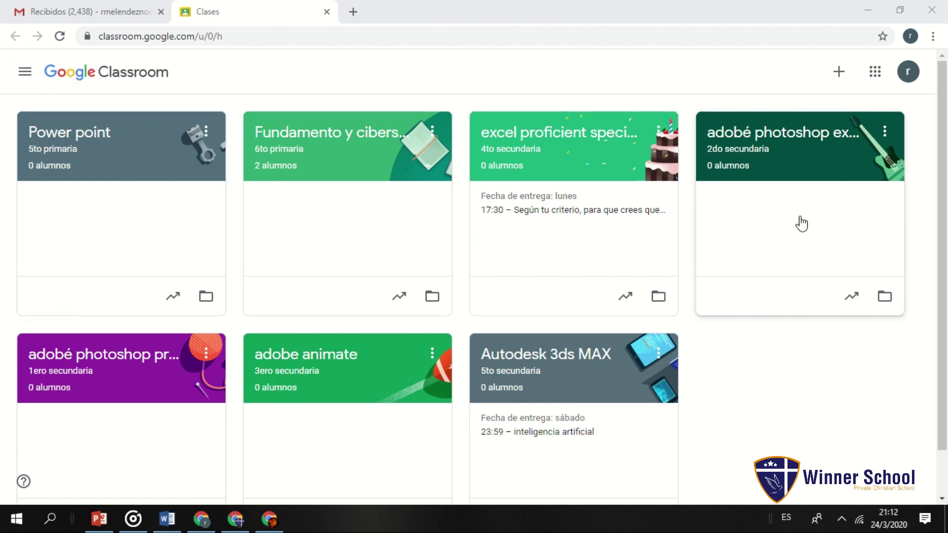
pyautogui.scroll(-1, 494, 376)
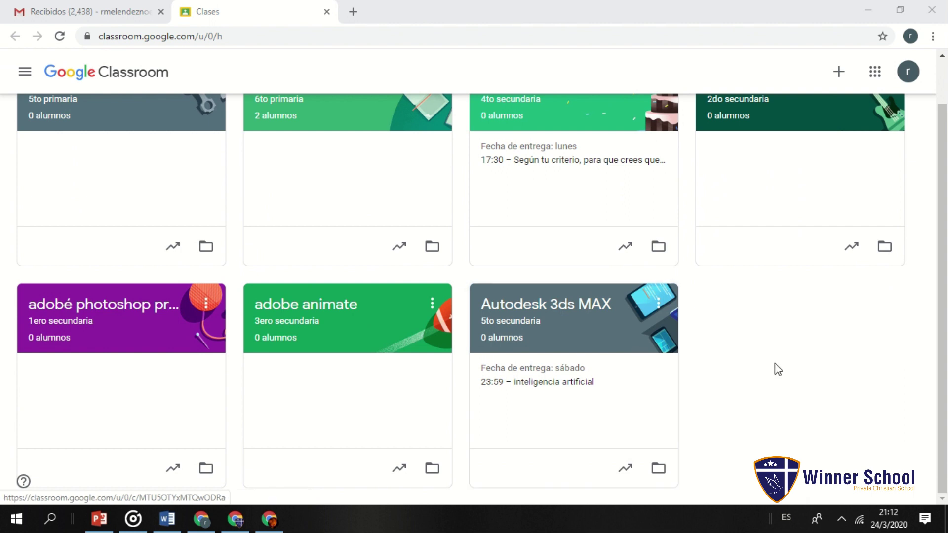
pyautogui.scroll(1, 790, 372)
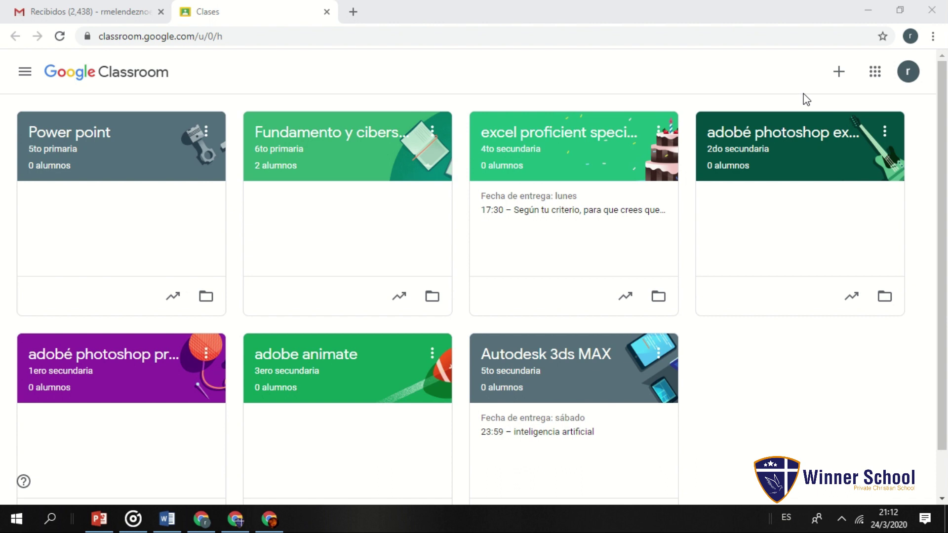
# Step: Choose Crear una clase from the + menu and tick 'Leí y comprendí la notificación anterior'
pyautogui.click(840, 77)
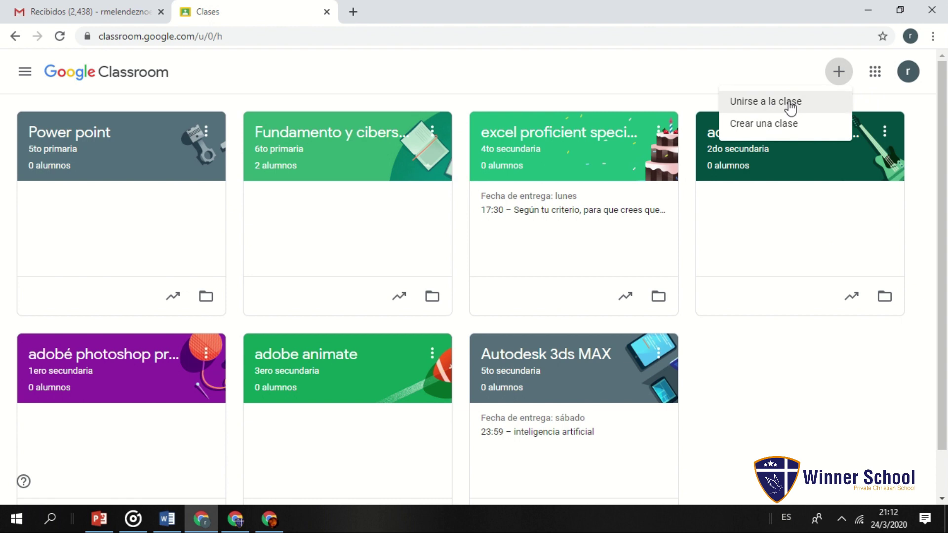
pyautogui.click(778, 127)
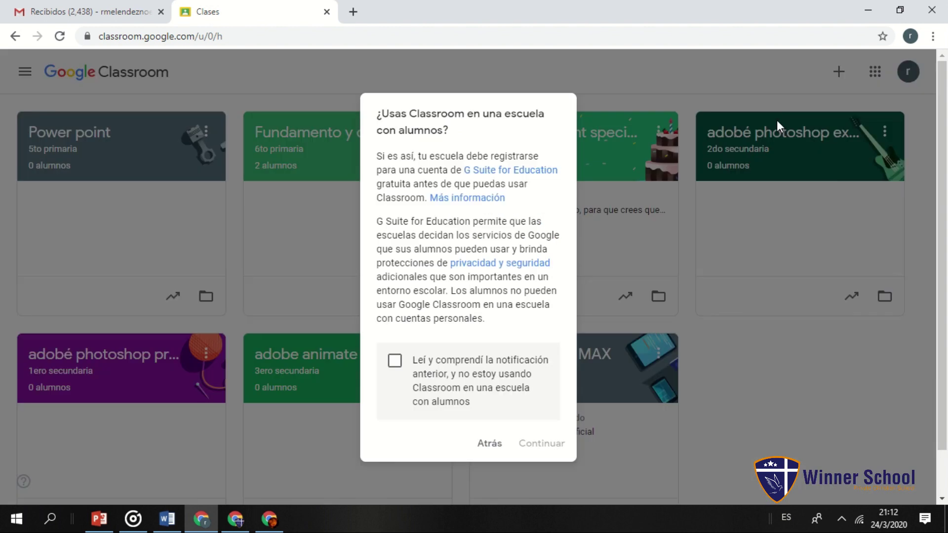
pyautogui.click(396, 363)
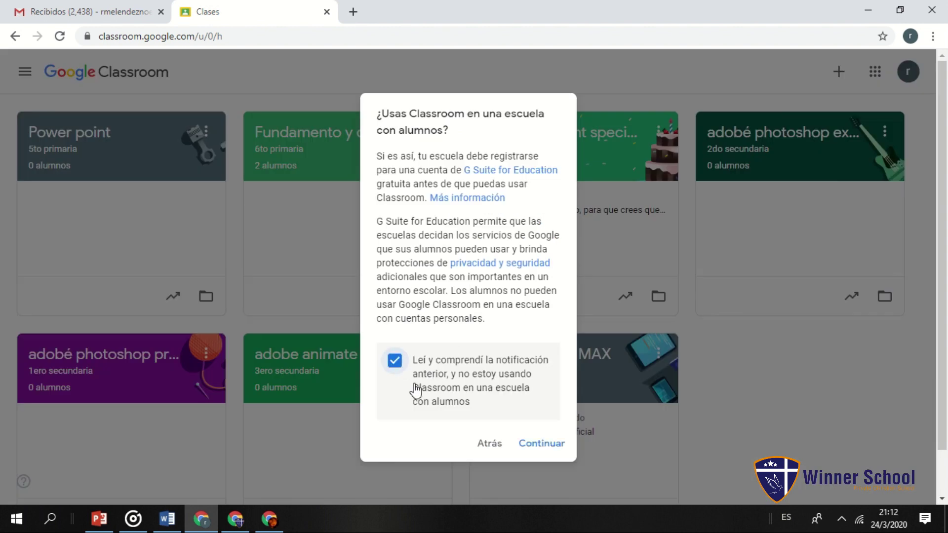
pyautogui.moveTo(463, 170); pyautogui.dragTo(547, 188)
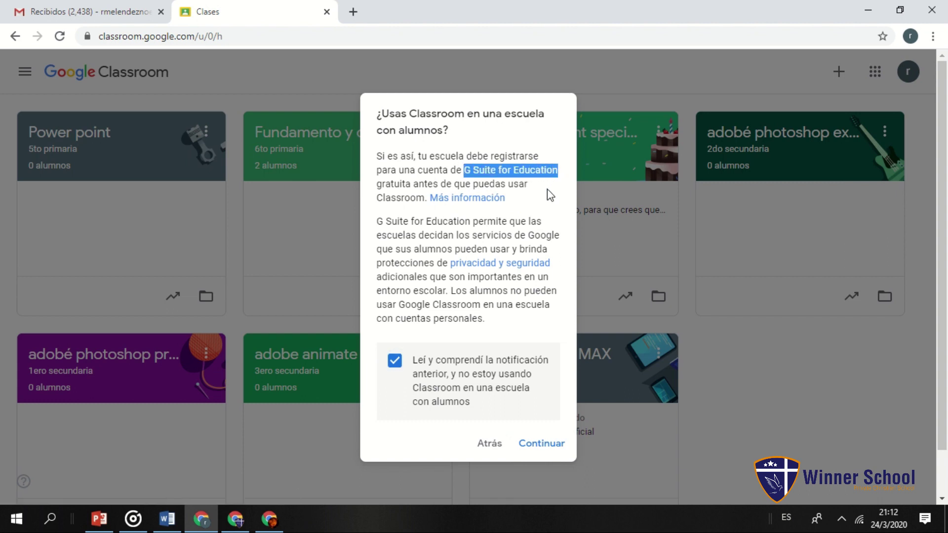
pyautogui.click(545, 188)
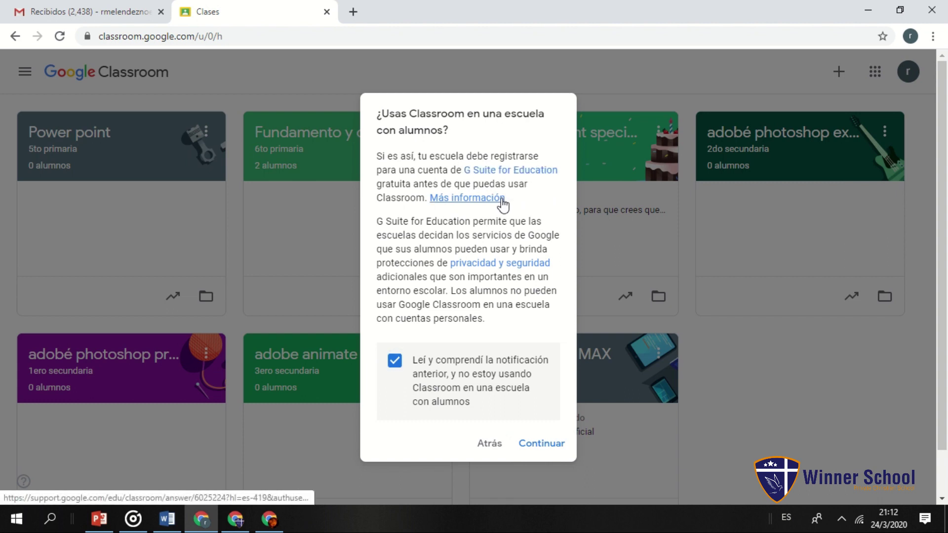
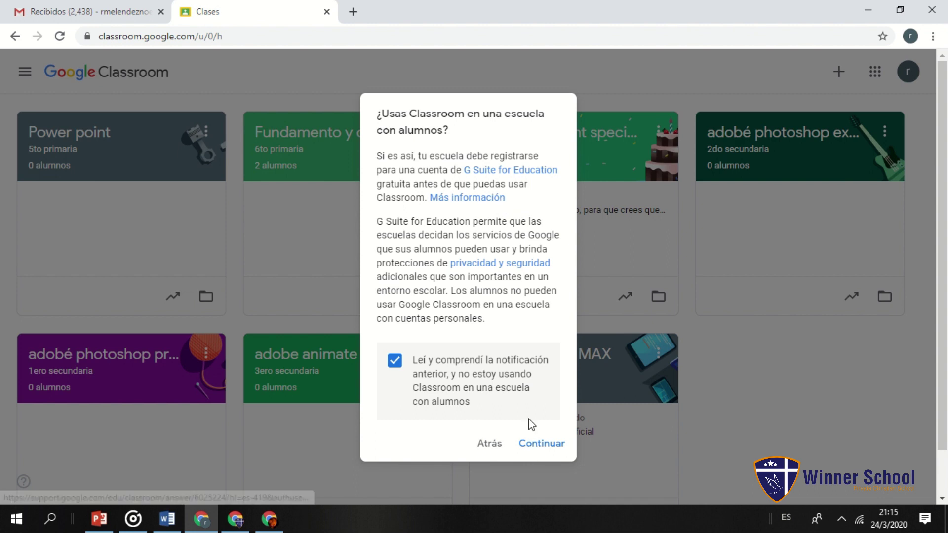
# Step: Accept the school-use notice and bring up the empty Crear una clase form
pyautogui.click(540, 445)
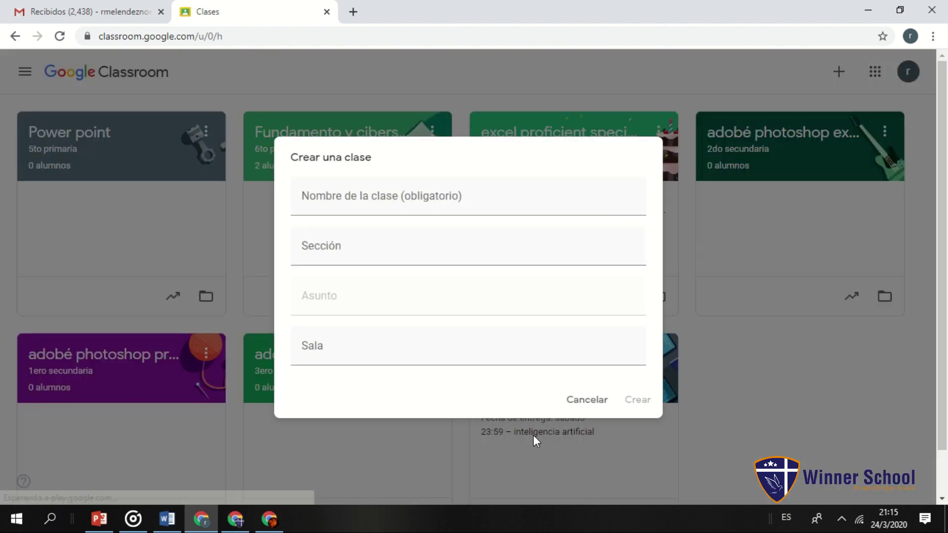
pyautogui.click(351, 253)
pyautogui.click(353, 307)
pyautogui.click(352, 349)
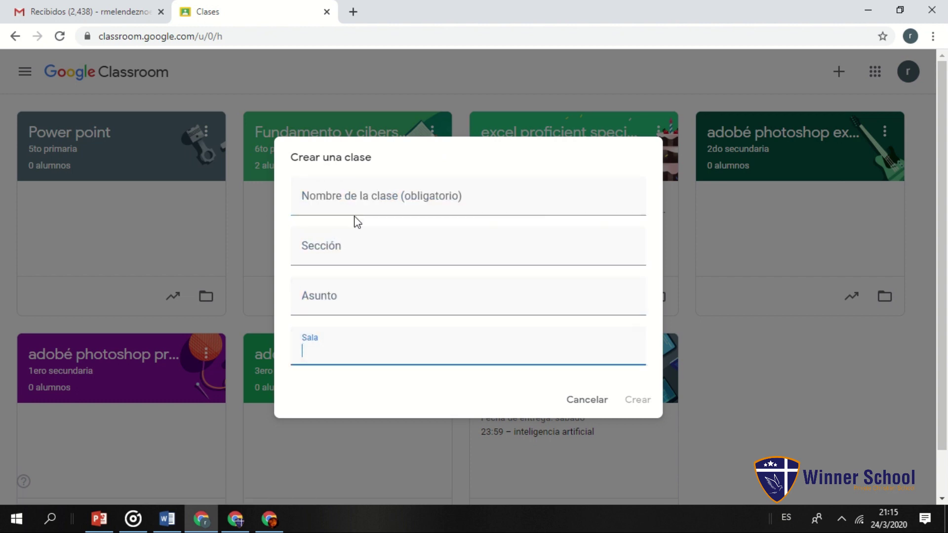
pyautogui.click(373, 203)
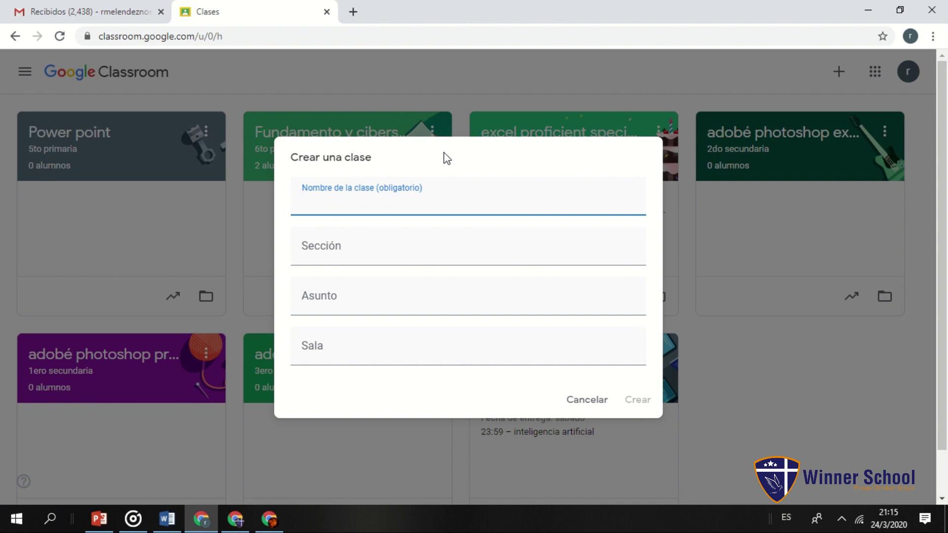
pyautogui.click(546, 163)
pyautogui.click(414, 199)
pyautogui.click(368, 31)
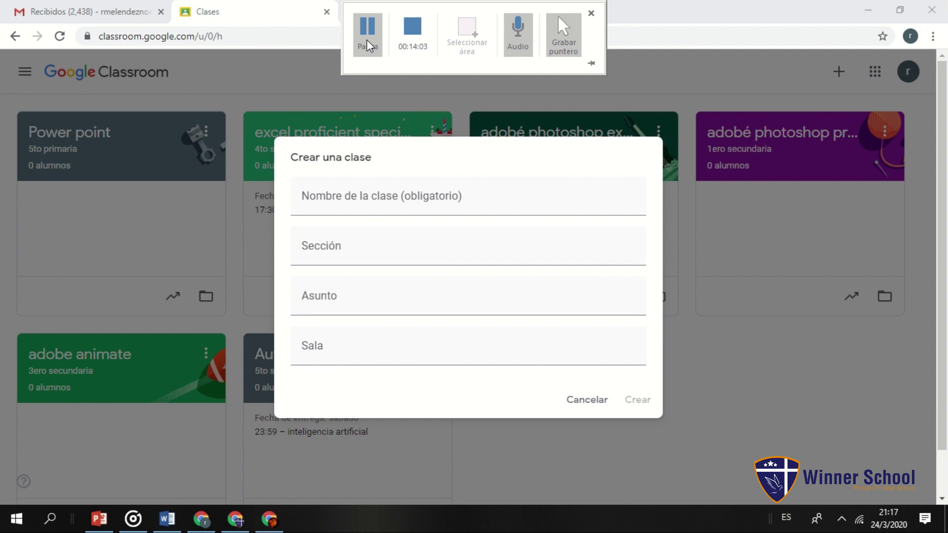
# Step: Enter class name 'fundamentos y ciberseguridad' and section '6to primaria'
pyautogui.click(417, 196)
pyautogui.write('fundamentos y ciberseguridad')
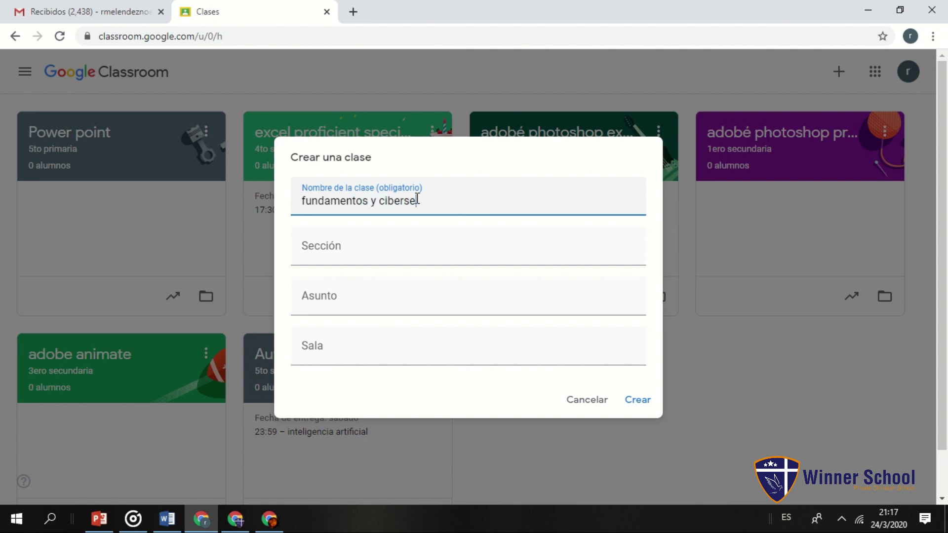
pyautogui.click(449, 245)
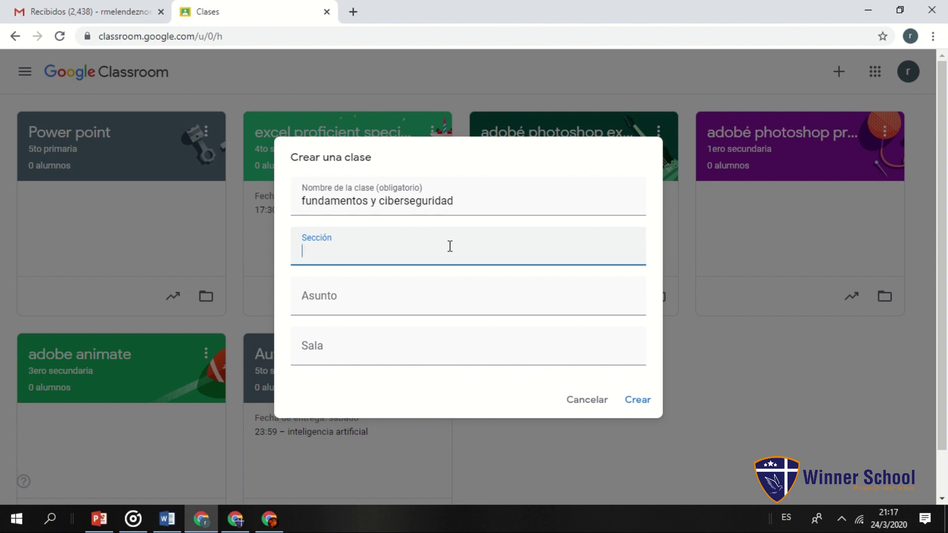
pyautogui.write('6to primaraia')
pyautogui.press('BackSpace')
pyautogui.press('BackSpace')
pyautogui.press('BackSpace')
pyautogui.write('ia')
# Step: Add subject 'computación' and room 'A', then create the class
pyautogui.click(429, 306)
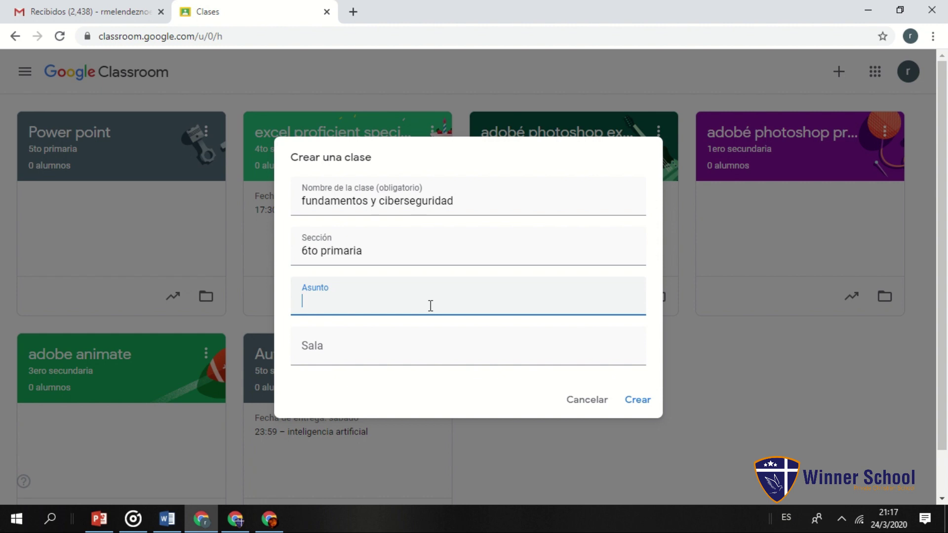
pyautogui.write('computación')
pyautogui.click(431, 342)
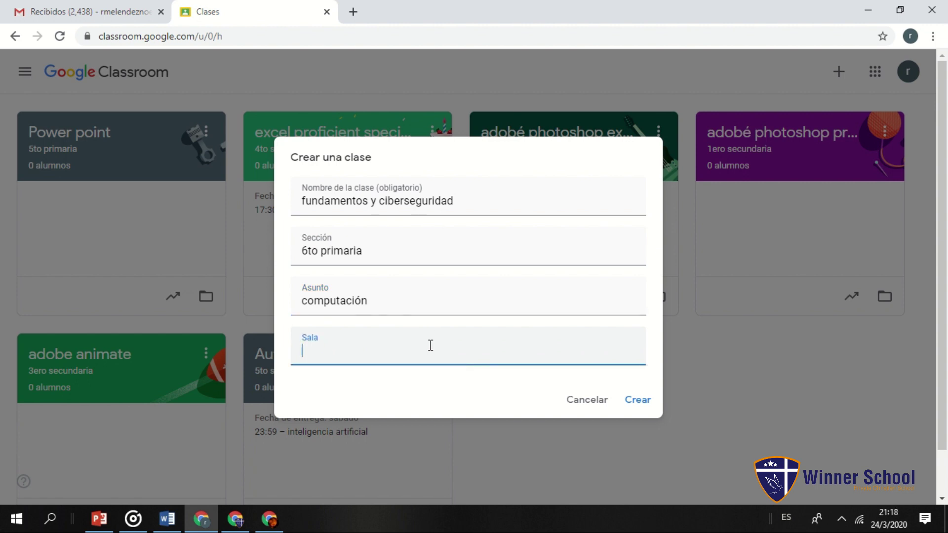
pyautogui.write('a')
pyautogui.press('BackSpace')
pyautogui.write('A')
pyautogui.click(628, 403)
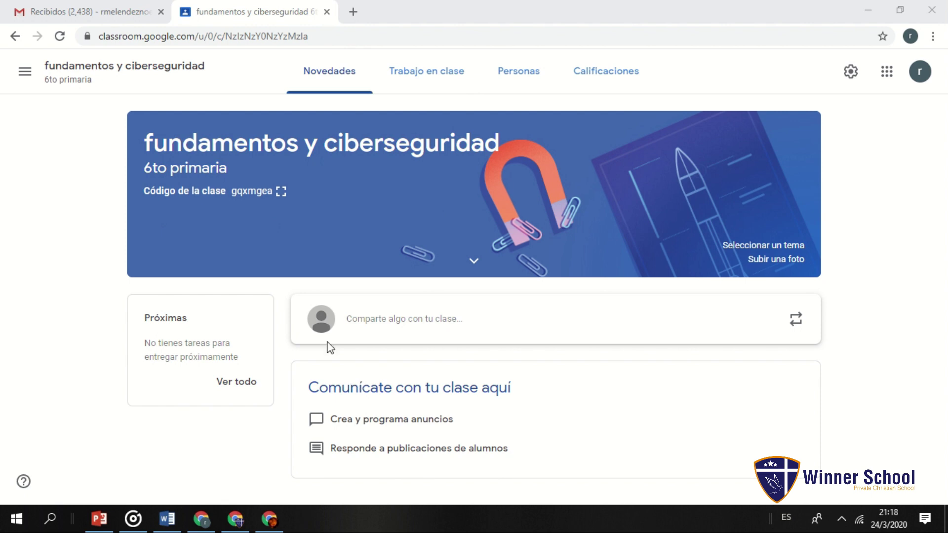
# Step: Start uploading a photo for the class header banner
pyautogui.click(764, 260)
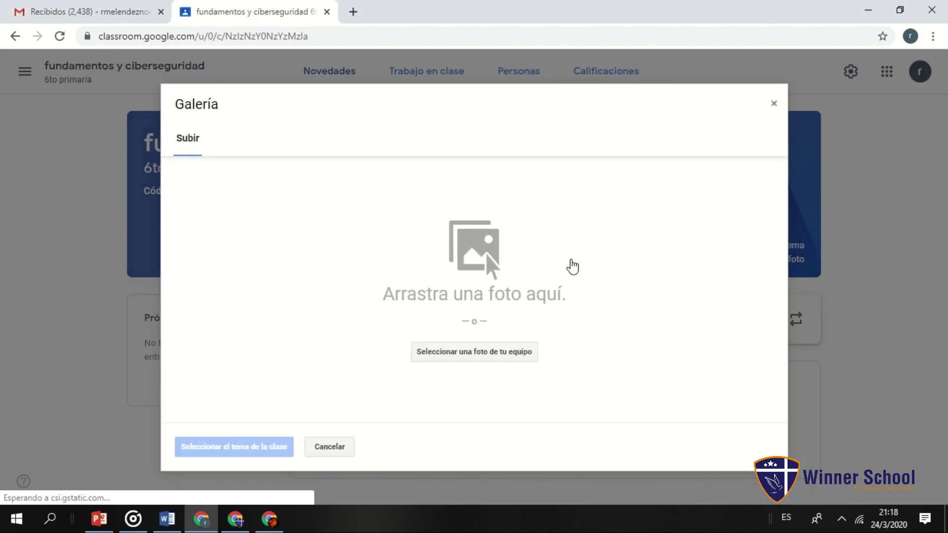
# Step: Upload logo WINNER ESQUINA.png from Escritorio > otro > fotos winners and crop around the shield
pyautogui.click(456, 362)
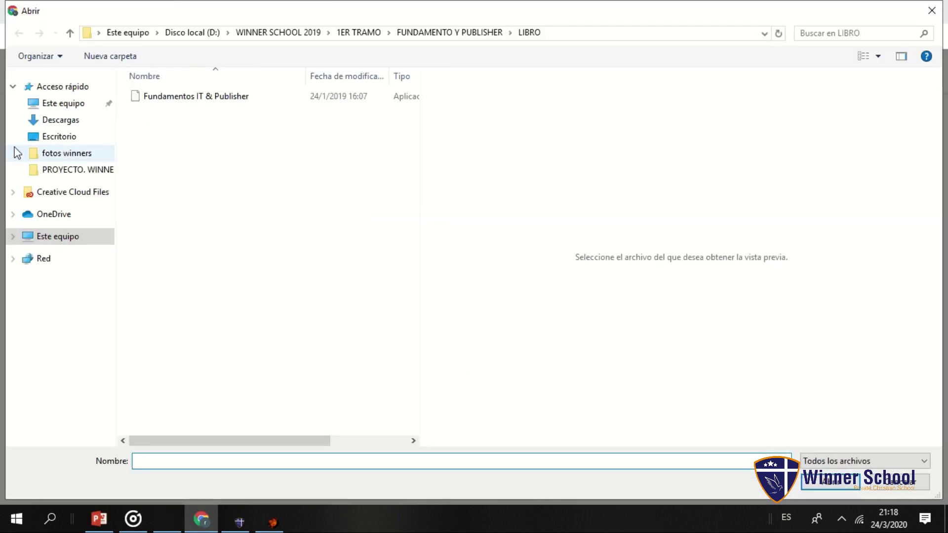
pyautogui.click(63, 140)
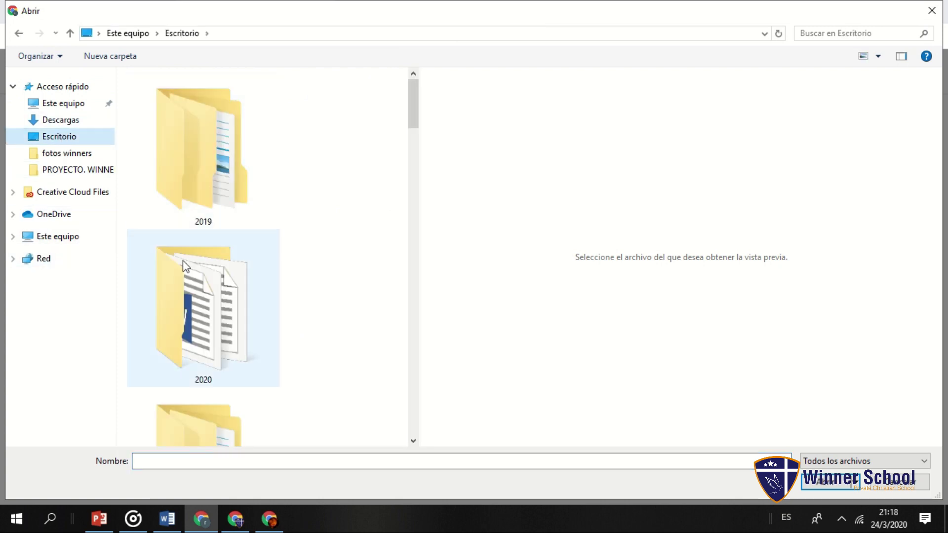
pyautogui.scroll(-2, 202, 299)
pyautogui.scroll(-3, 202, 298)
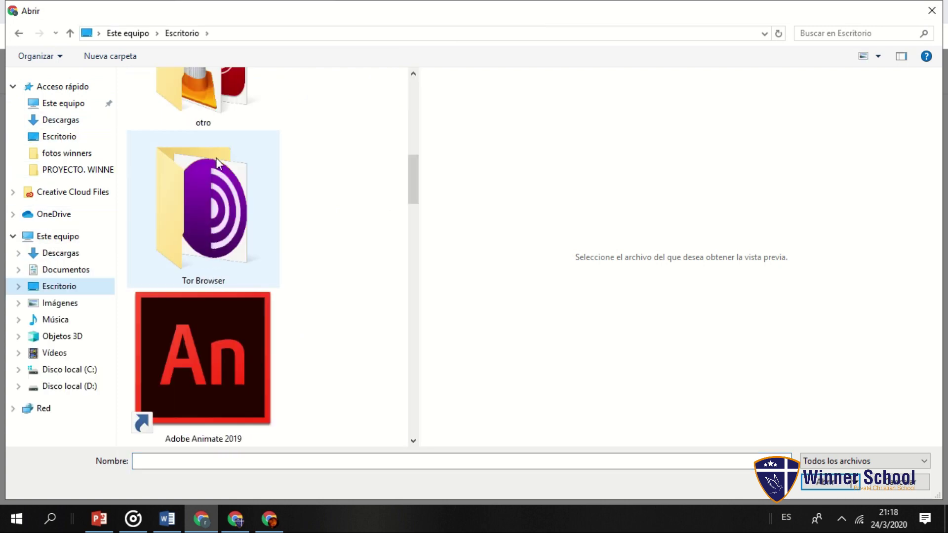
pyautogui.click(223, 115)
pyautogui.doubleClick(223, 114)
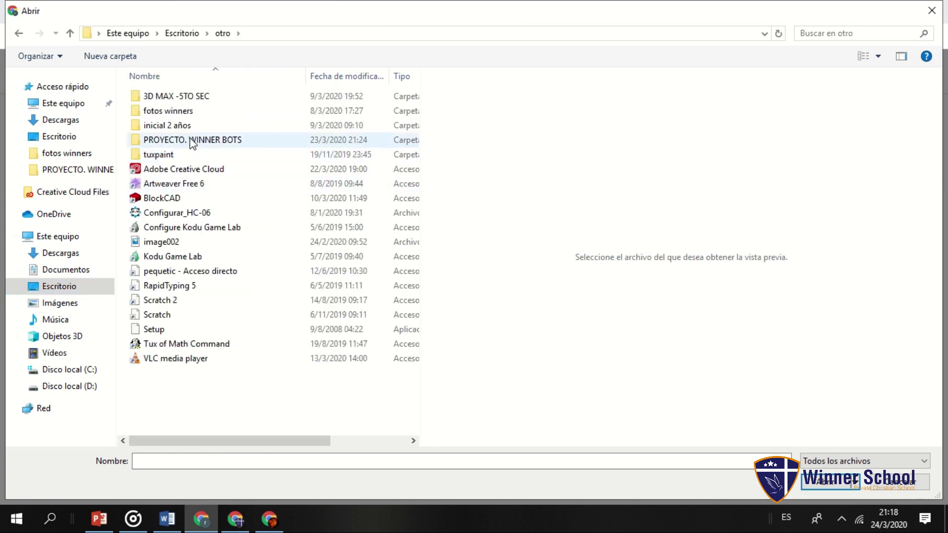
pyautogui.doubleClick(208, 112)
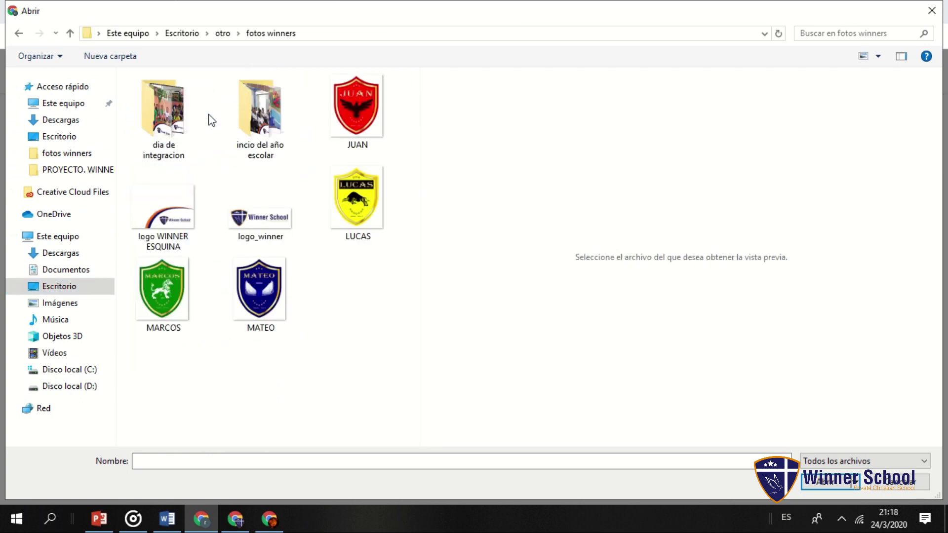
pyautogui.click(165, 227)
pyautogui.click(824, 482)
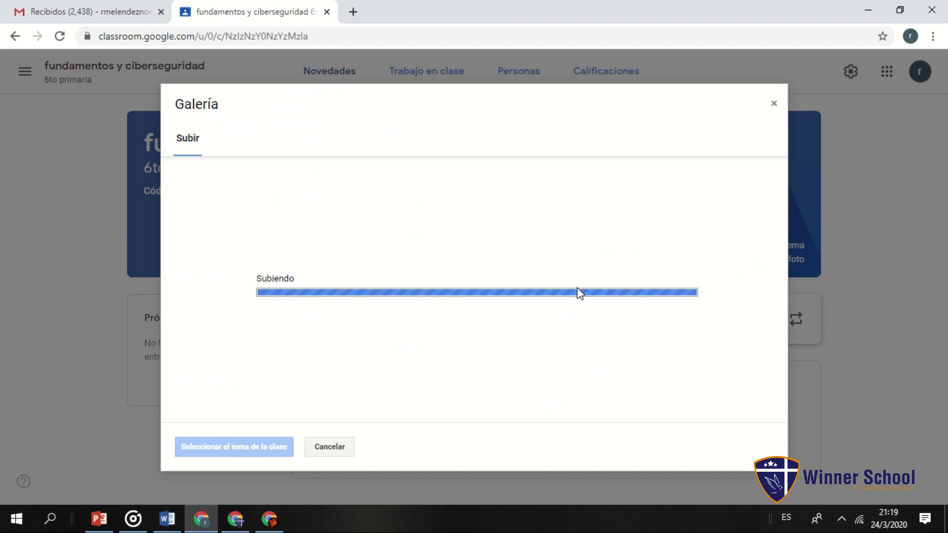
pyautogui.moveTo(492, 296); pyautogui.dragTo(544, 357)
pyautogui.moveTo(413, 334); pyautogui.dragTo(434, 332)
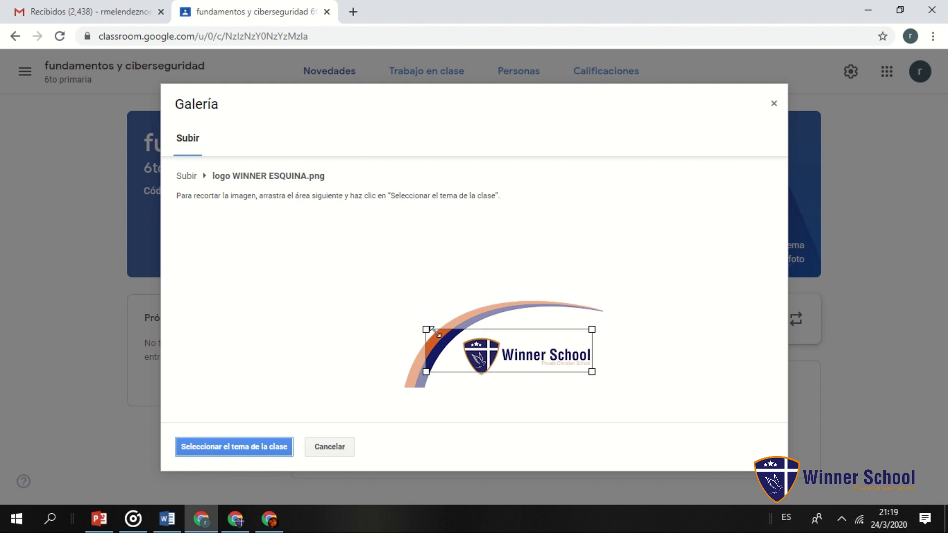
# Step: Apply the cropped Winner School logo as the class banner, then highlight the class code
pyautogui.click(274, 448)
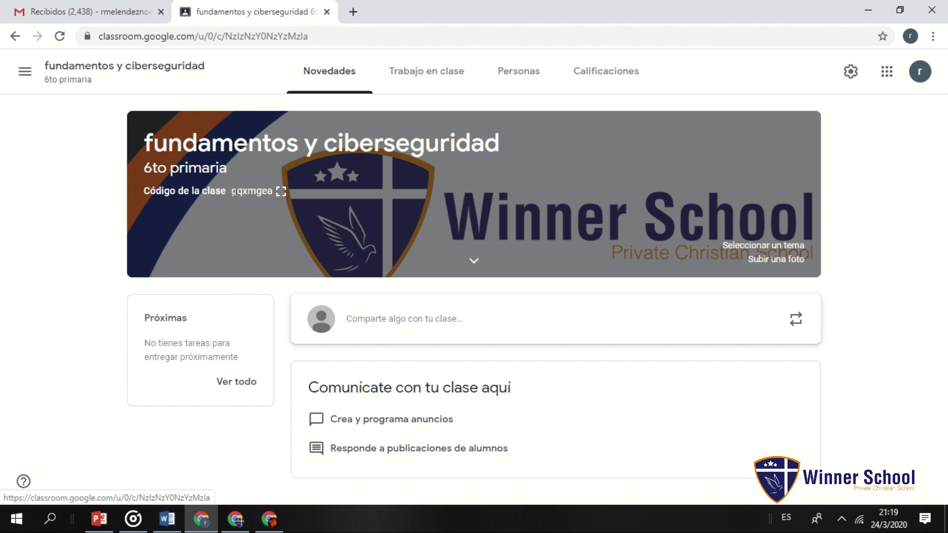
pyautogui.moveTo(231, 192); pyautogui.dragTo(269, 195)
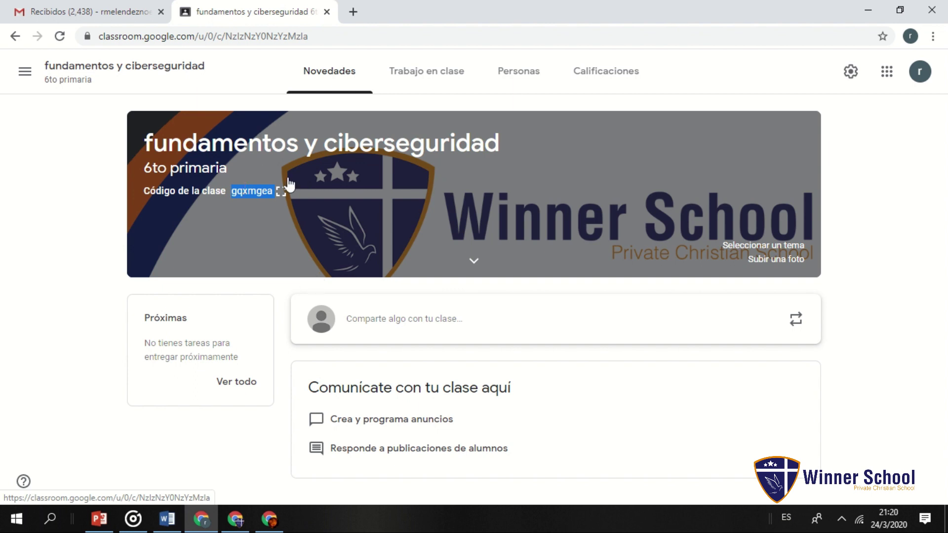
pyautogui.click(903, 272)
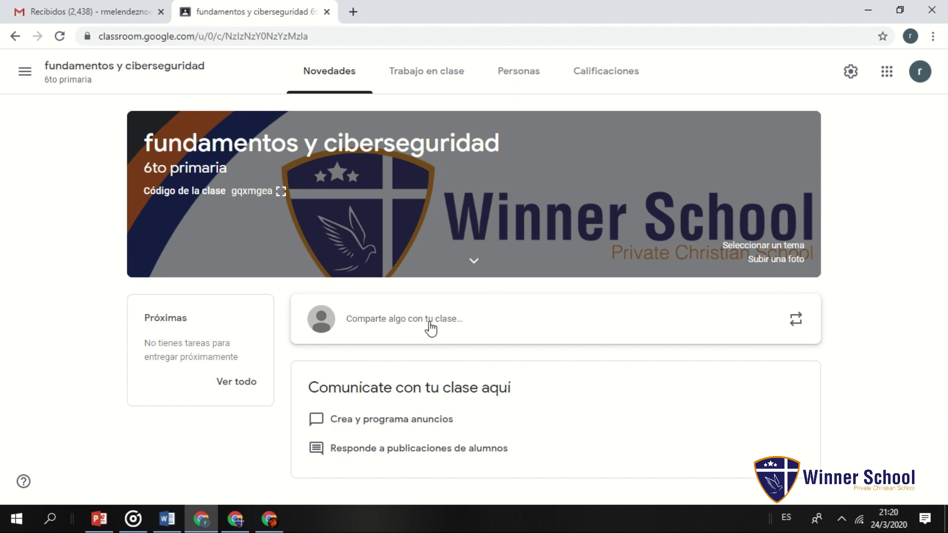
# Step: Begin the announcement with a 'Buenos días' greeting introducing the teacher by name
pyautogui.click(395, 318)
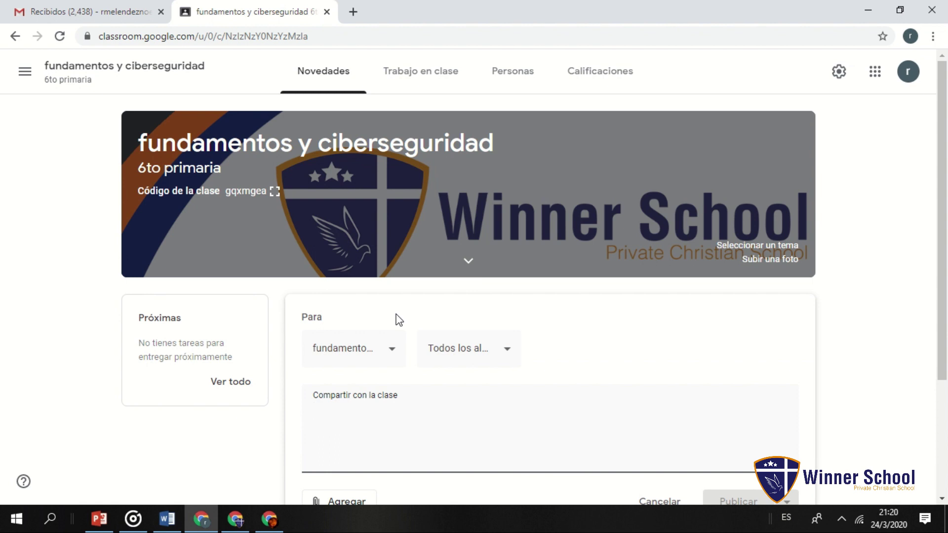
pyautogui.write('BUN')
pyautogui.press('BackSpace')
pyautogui.press('BackSpace')
pyautogui.write('enes')
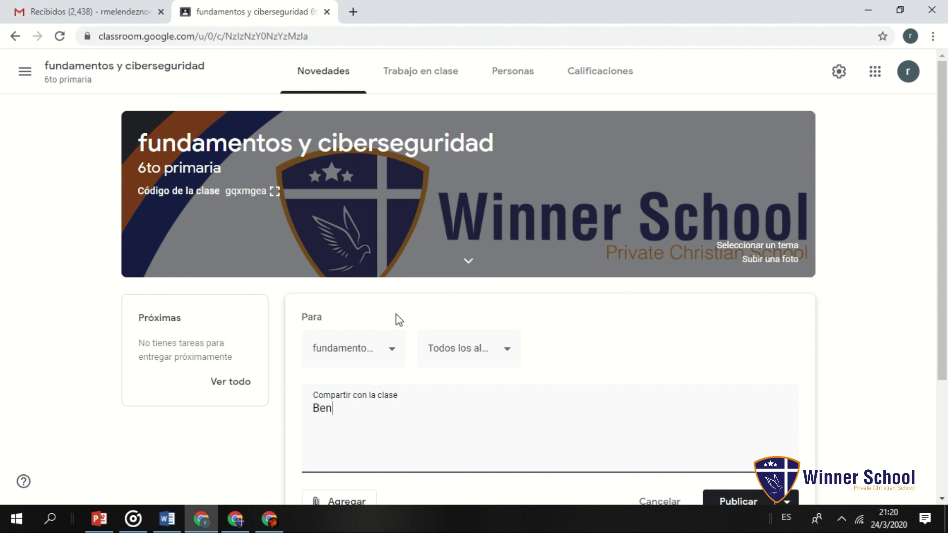
pyautogui.press('BackSpace')
pyautogui.press('BackSpace')
pyautogui.press('BackSpace')
pyautogui.press('BackSpace')
pyautogui.write('nos di')
pyautogui.press('BackSpace')
pyautogui.press('BackSpace')
pyautogui.press('BackSpace')
pyautogui.press('BackSpace')
pyautogui.press('BackSpace')
pyautogui.press('BackSpace')
pyautogui.write('uenos días  quien le e')
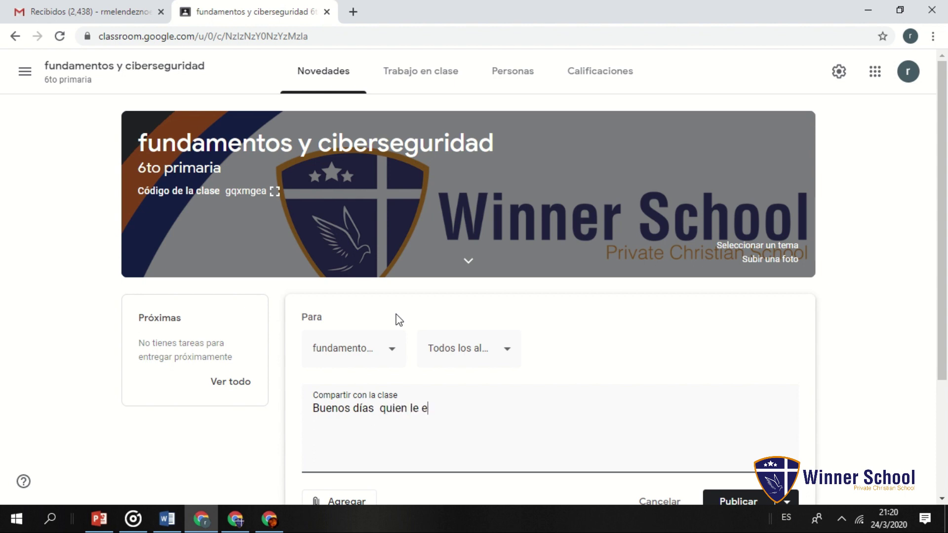
pyautogui.write('scribe el prof. ricardo')
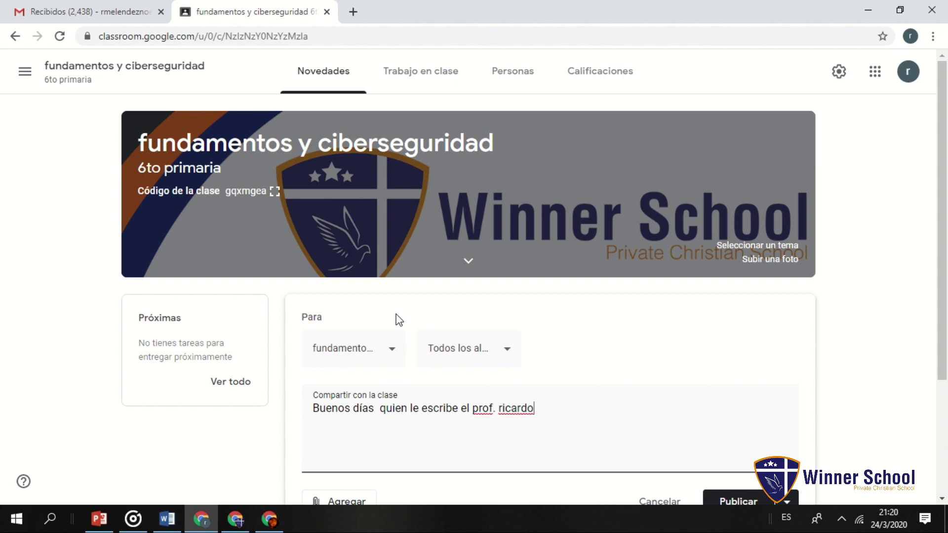
pyautogui.press('BackSpace')
pyautogui.write('R')
pyautogui.press('End')
# Step: Add 'y llevare con ustedes el curso de computación el cual se divide', spell-corrected
pyautogui.write('y llevare con us')
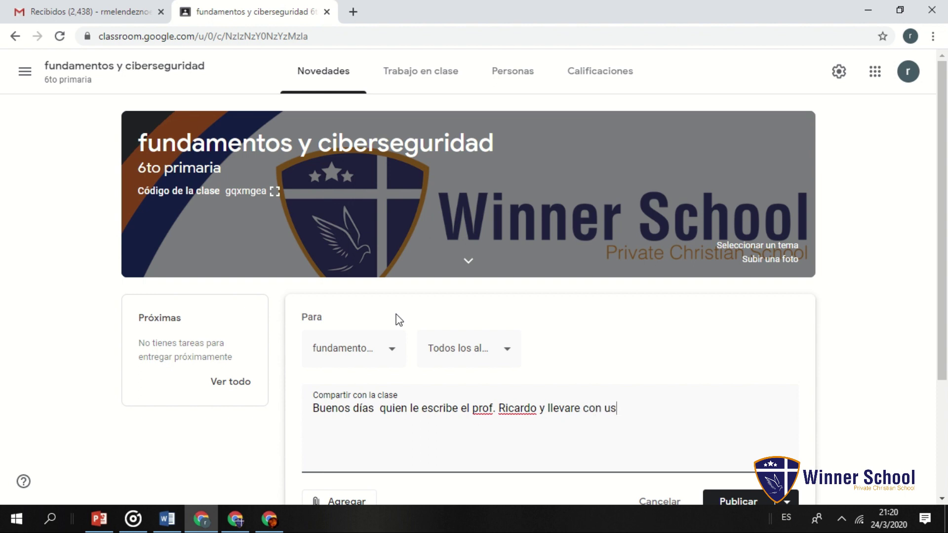
pyautogui.write('tedes el curso de ')
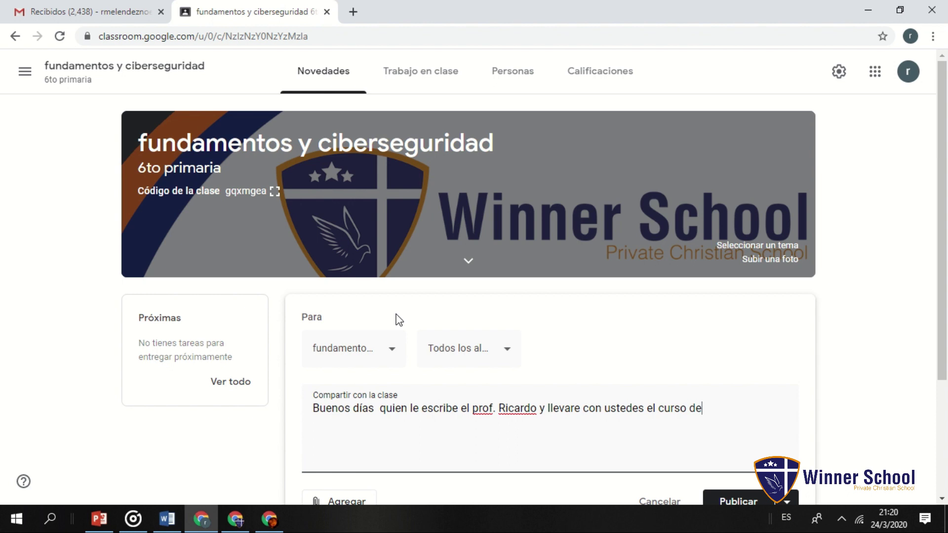
pyautogui.write('computación el caudi')
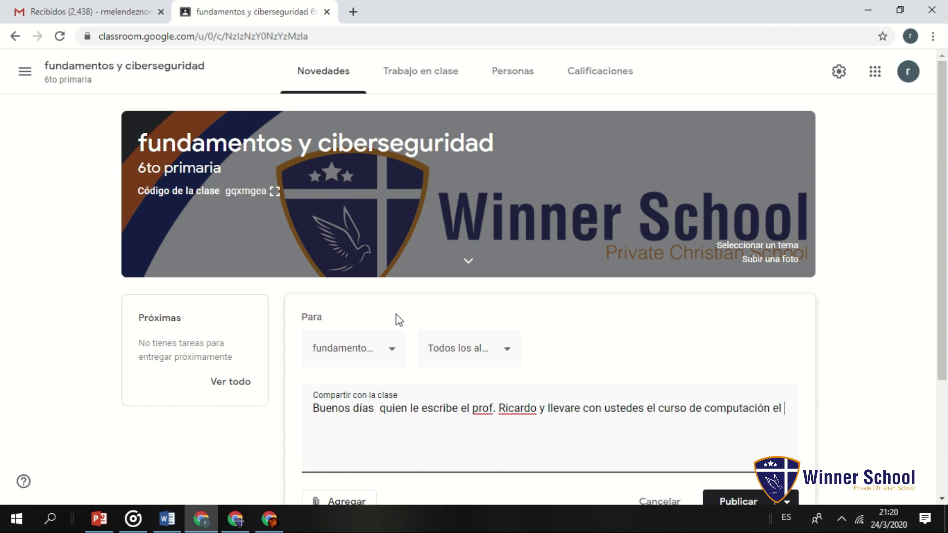
pyautogui.press('BackSpace')
pyautogui.press('BackSpace')
pyautogui.press('BackSpace')
pyautogui.write('ual se devu')
pyautogui.press('BackSpace')
pyautogui.write('id')
pyautogui.press('BackSpace')
pyautogui.press('BackSpace')
pyautogui.press('BackSpace')
pyautogui.write('cide')
pyautogui.press('BackSpace')
pyautogui.press('BackSpace')
pyautogui.press('BackSpace')
pyautogui.write('vide de')
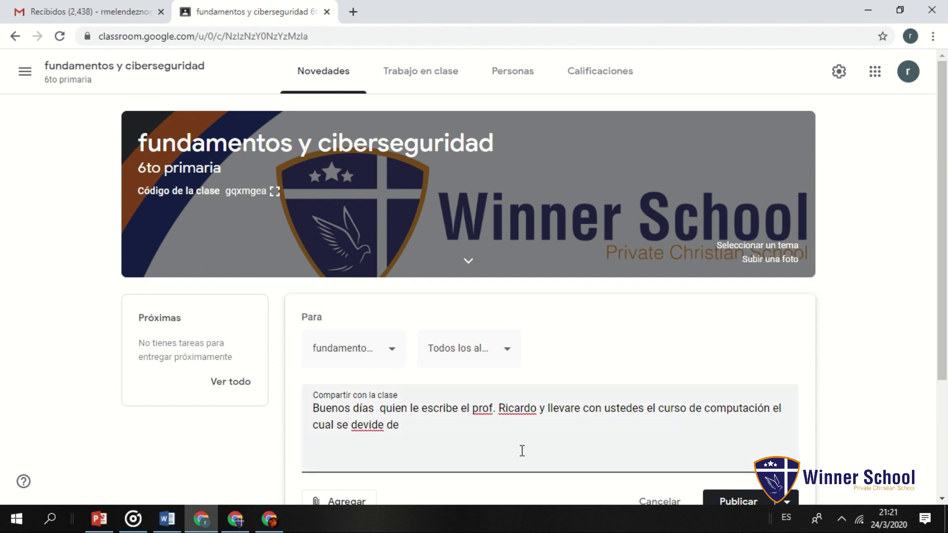
pyautogui.rightClick(379, 428)
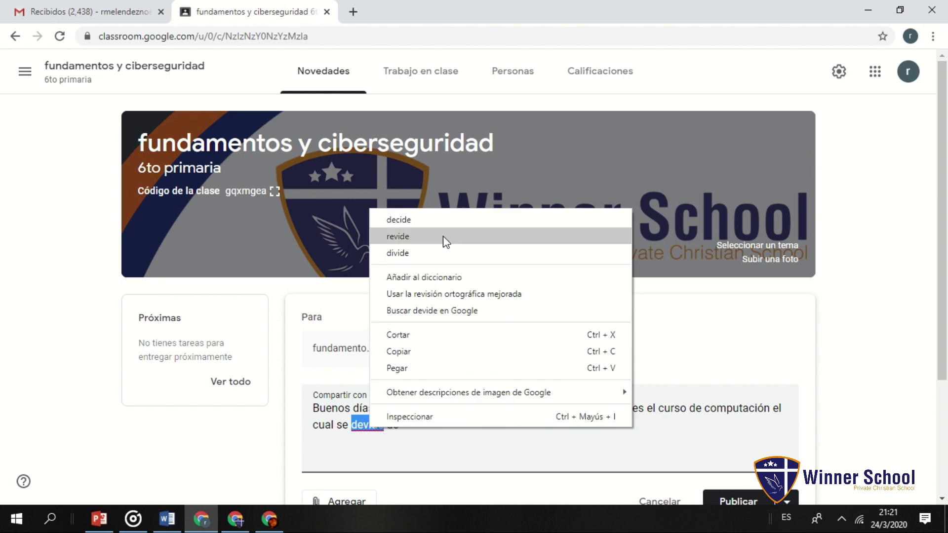
pyautogui.click(447, 253)
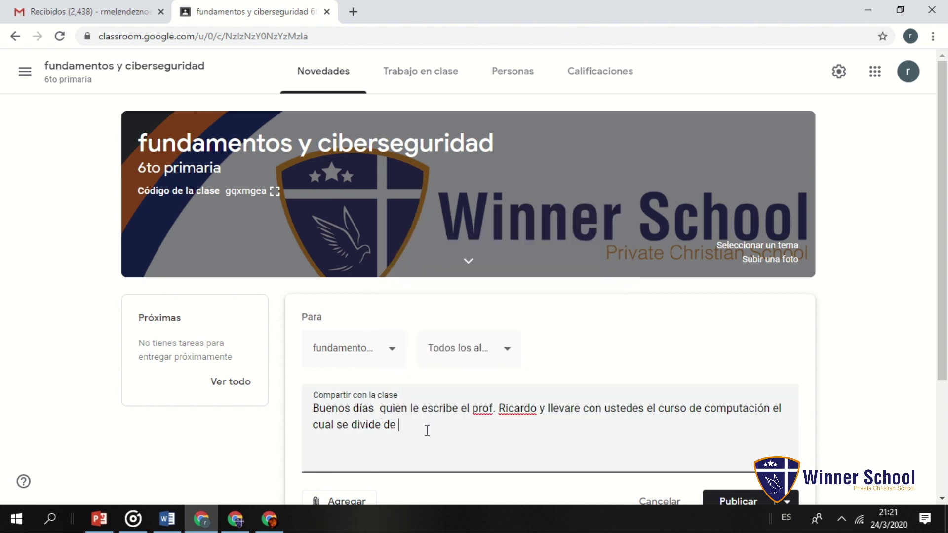
# Step: Continue with 'en dos temas: fundamentos y ciberseguridad, el otro es scrach'
pyautogui.press('BackSpace')
pyautogui.write('en dostomas el')
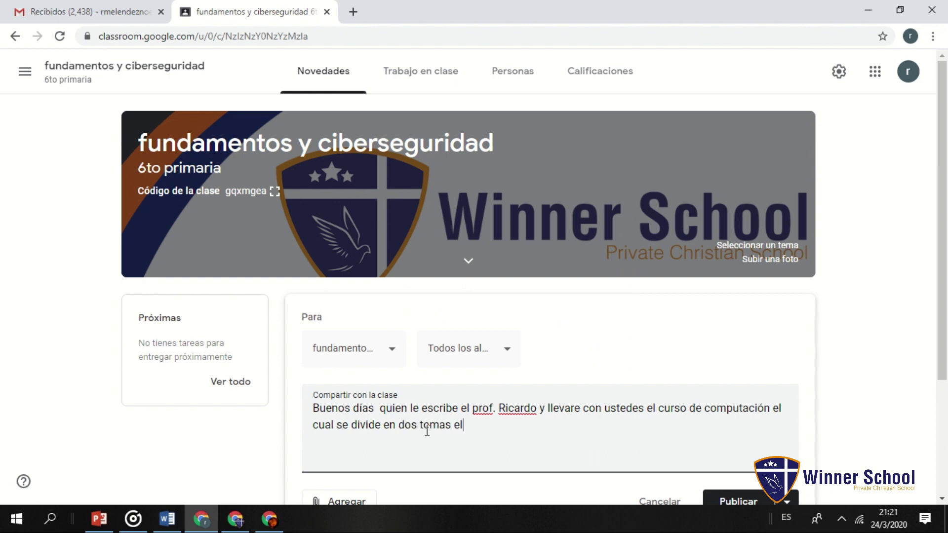
pyautogui.write(' primero es a')
pyautogui.press('BackSpace')
pyautogui.write('fundamentos y ciberseguridad el')
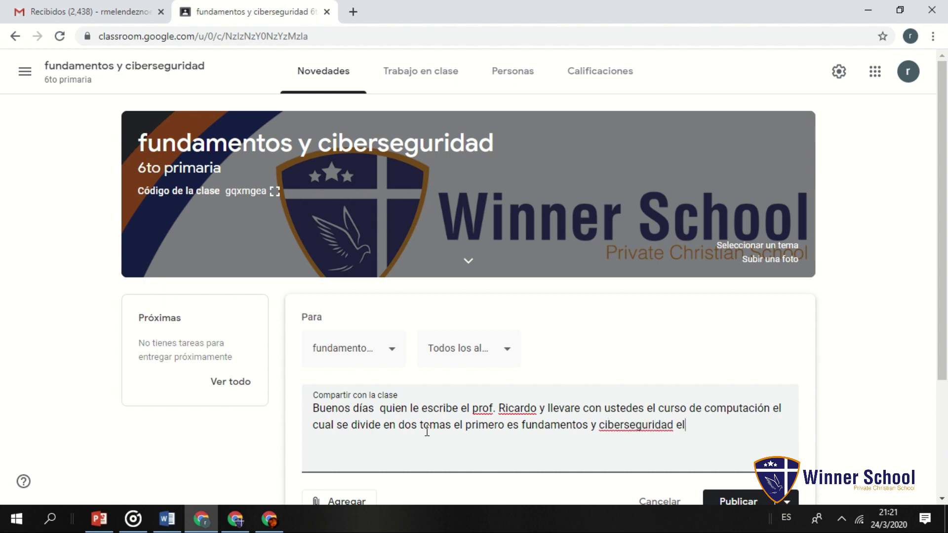
pyautogui.write(' otro es scrat')
pyautogui.press('BackSpace')
pyautogui.write('ch')
pyautogui.press('BackSpace')
pyautogui.rightClick(662, 426)
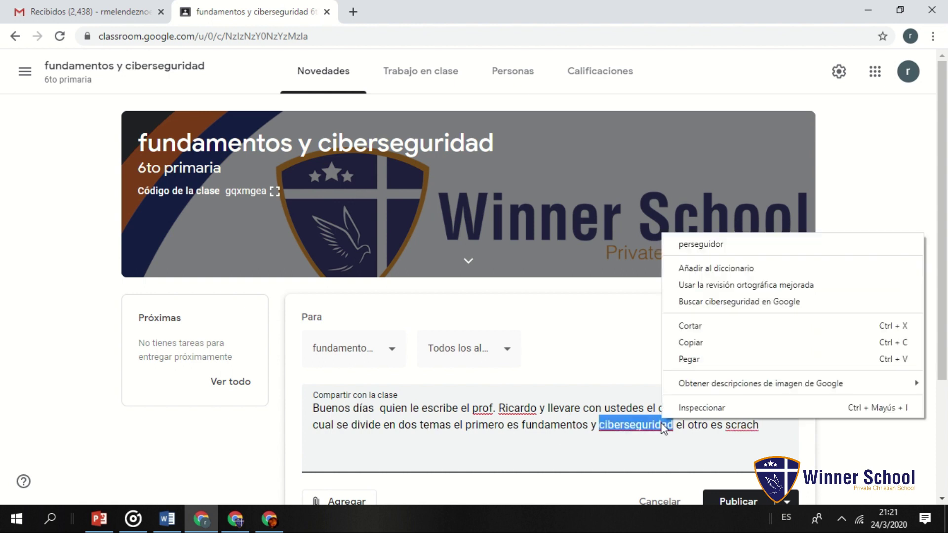
pyautogui.click(566, 354)
pyautogui.click(772, 426)
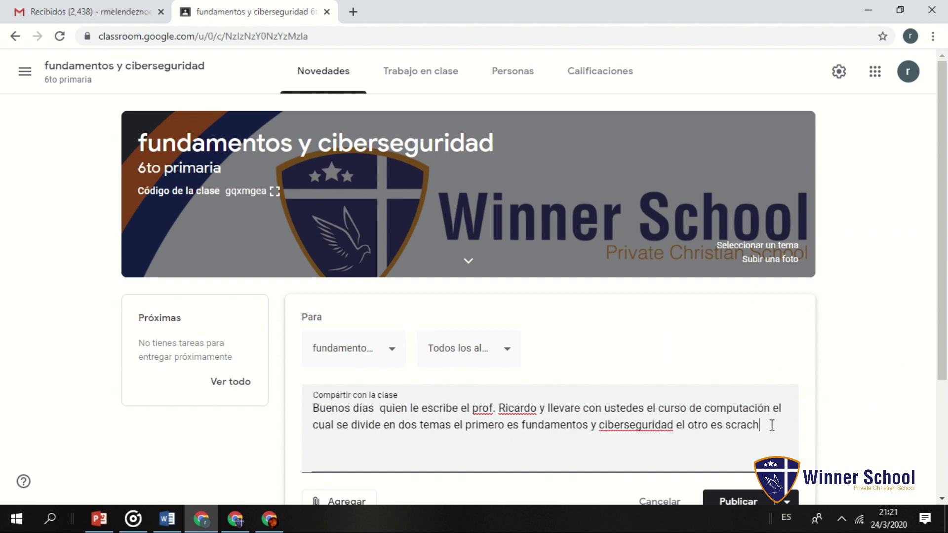
pyautogui.scroll(-1, 771, 426)
# Step: Add the closing line 'espero que el aula virtual sea de su agrado.' and publish the announcement
pyautogui.press('Return')
pyautogui.write('espero que e')
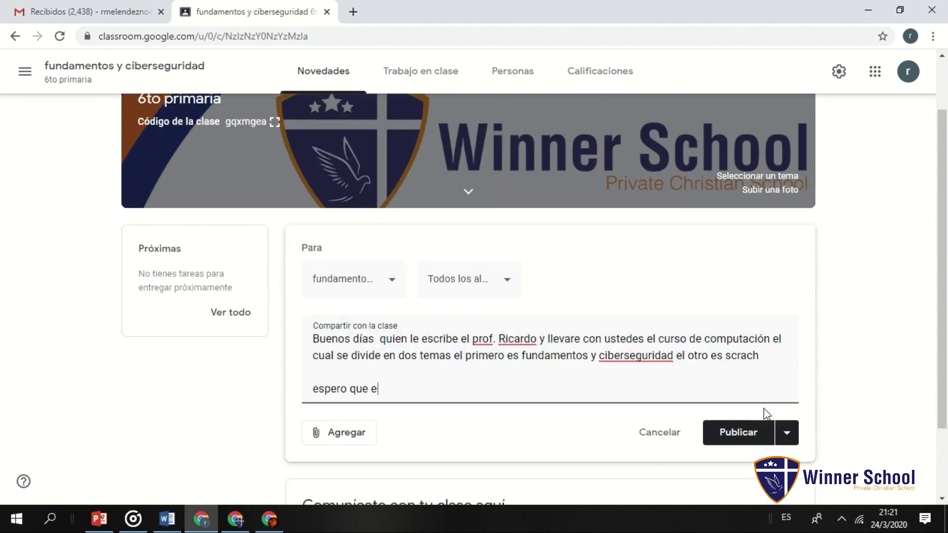
pyautogui.write('l aula virtual se')
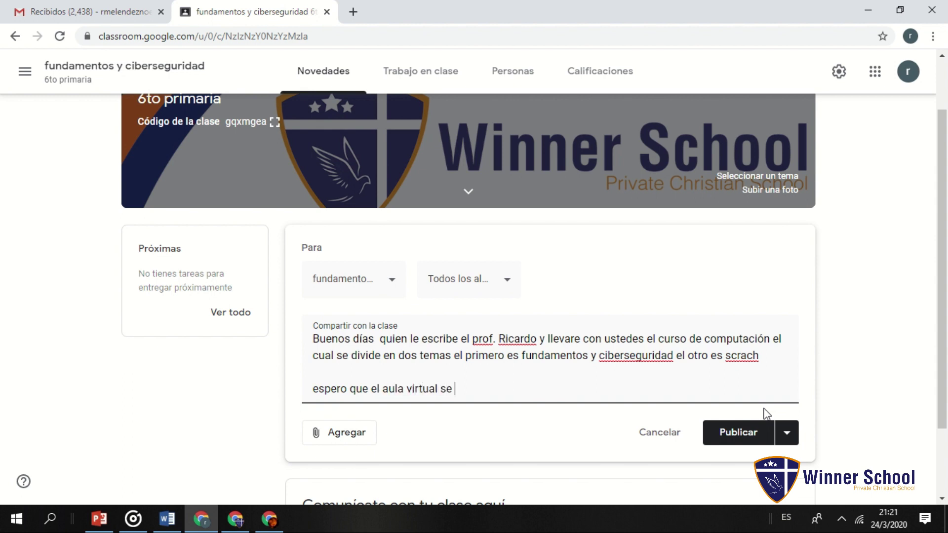
pyautogui.write('a de su agrad')
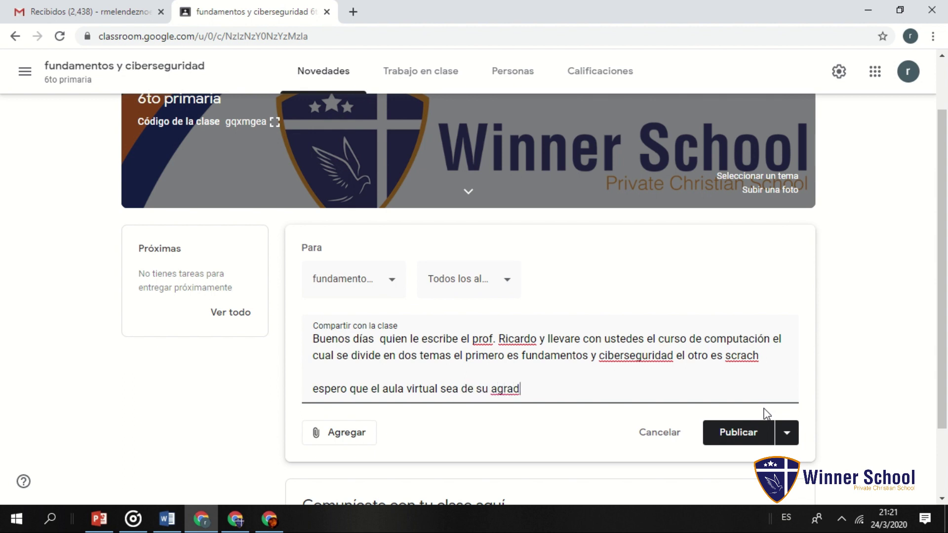
pyautogui.write('o.')
pyautogui.scroll(-2, 546, 365)
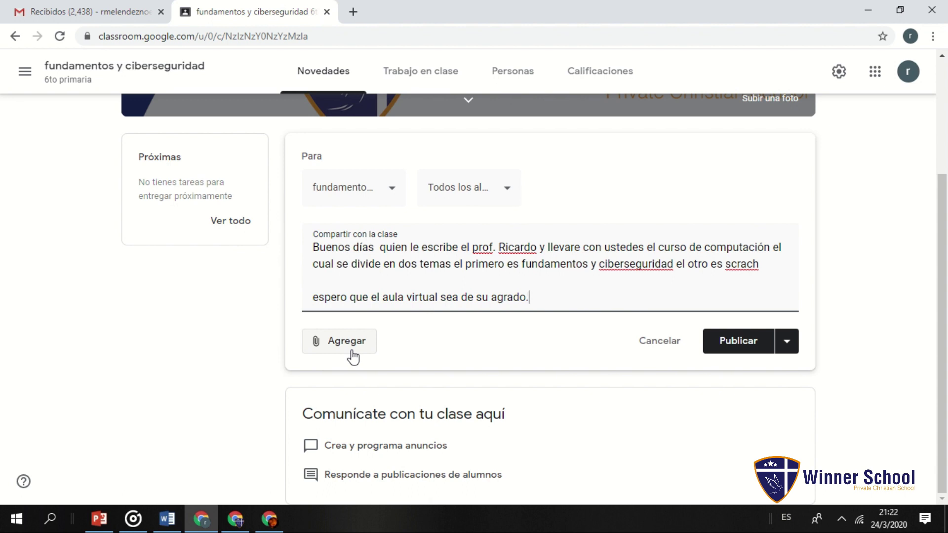
pyautogui.click(729, 340)
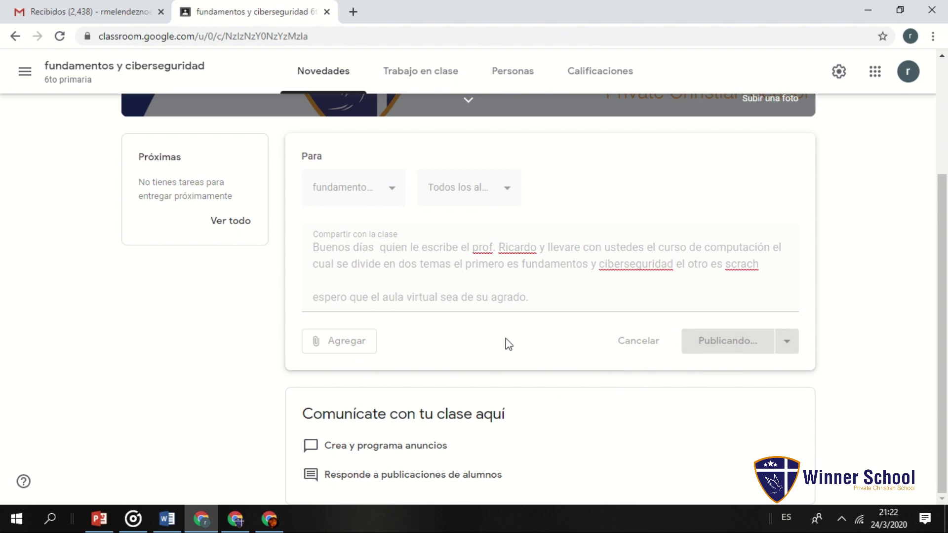
pyautogui.scroll(-1, 390, 340)
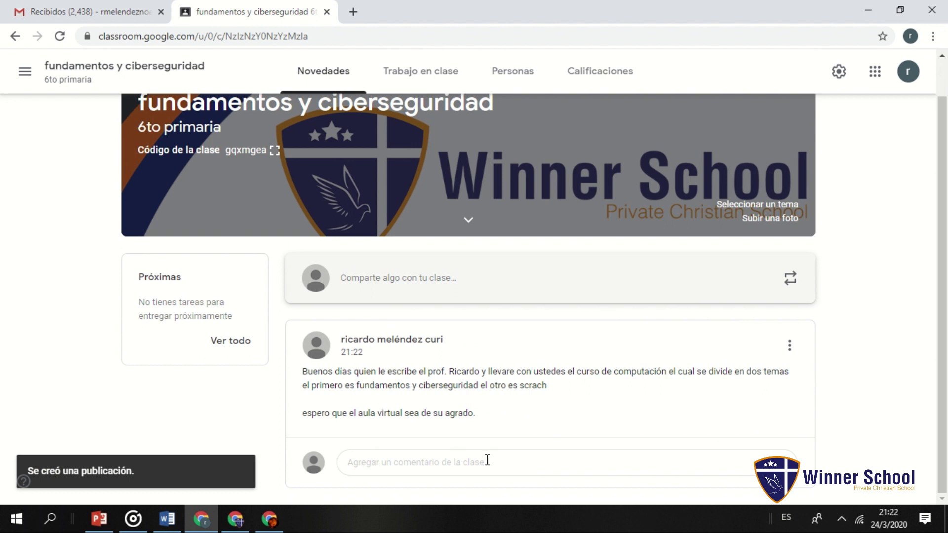
# Step: Begin a class comment reading 'comunicado el día 31 de marzo'
pyautogui.click(505, 462)
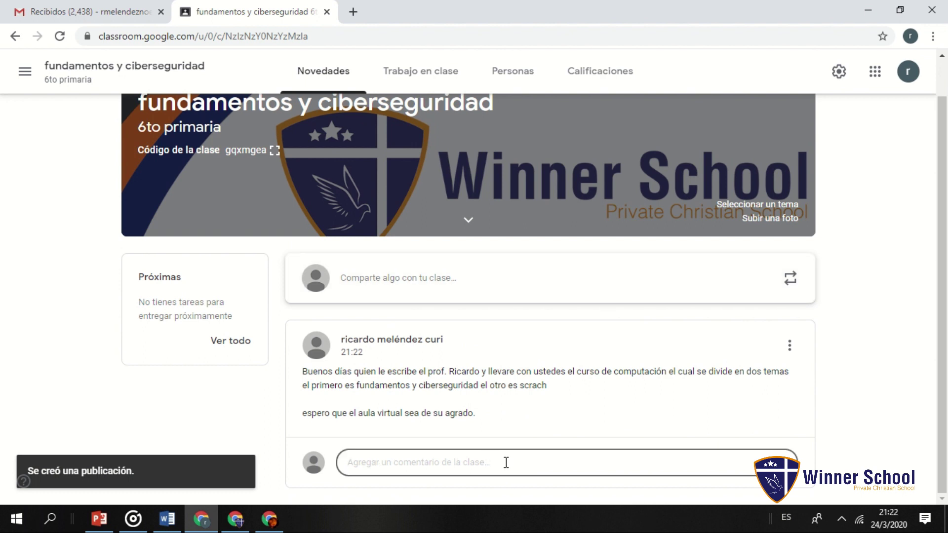
pyautogui.write('el')
pyautogui.press('BackSpace')
pyautogui.write('comunida')
pyautogui.press('BackSpace')
pyautogui.press('BackSpace')
pyautogui.write('cado el dai 31 de marzo')
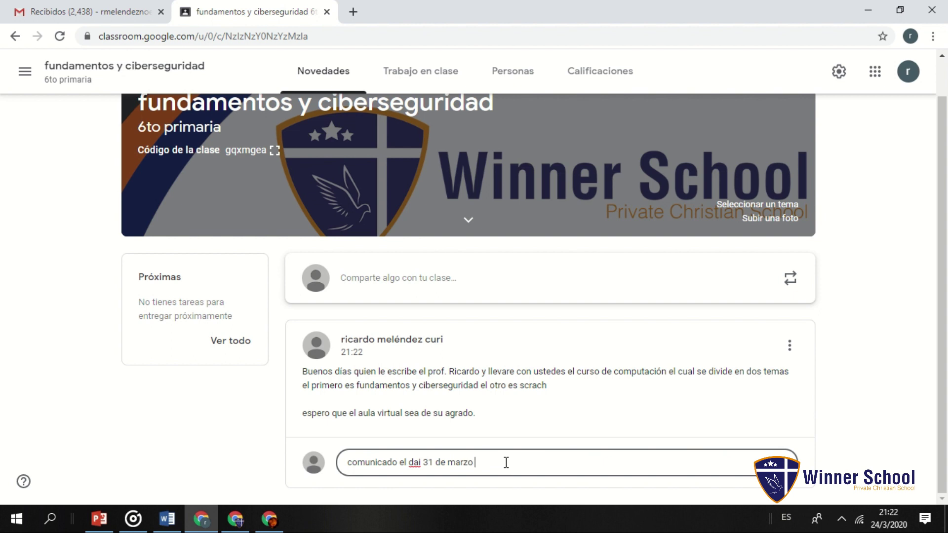
pyautogui.rightClick(418, 460)
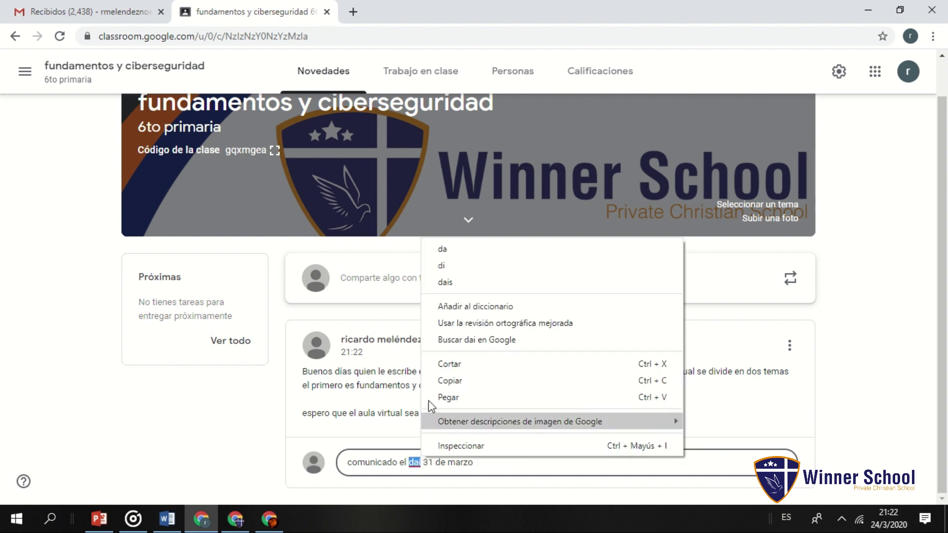
pyautogui.click(495, 270)
pyautogui.press('BackSpace')
pyautogui.write('a')
pyautogui.press('BackSpace')
pyautogui.press('BackSpace')
pyautogui.press('Delete')
pyautogui.write('dia')
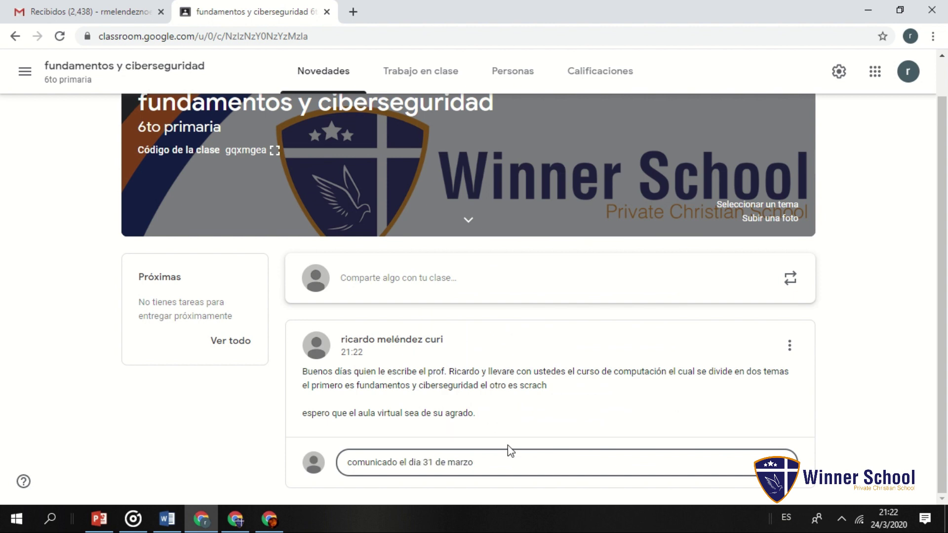
# Step: Finish it with 'a las 5.00 p.m. tendremos nuestro primer examen virtual.' and post it
pyautogui.click(526, 459)
pyautogui.write('als 5p')
pyautogui.press('BackSpace')
pyautogui.write('-')
pyautogui.write('.00 p')
pyautogui.write('.m. tendremo')
pyautogui.write('s n')
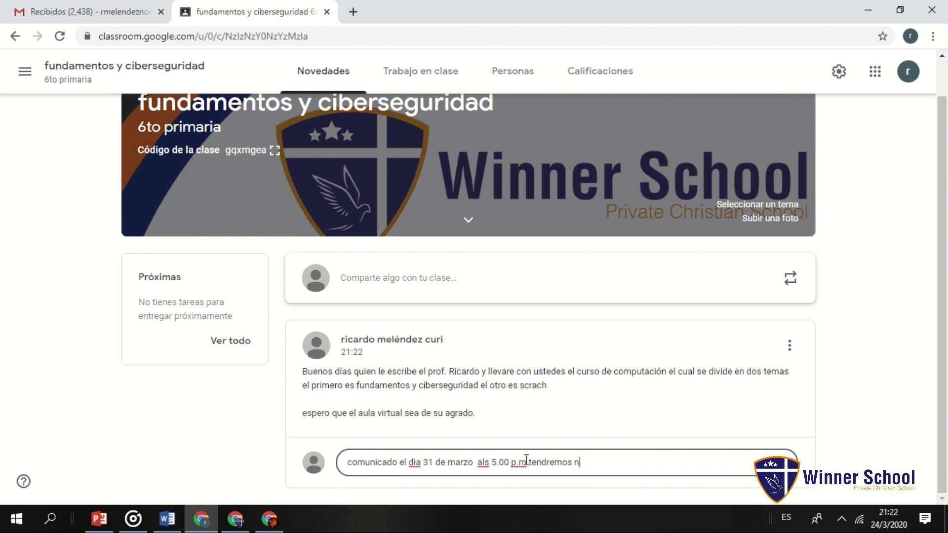
pyautogui.write('uestra primera')
pyautogui.press('BackSpace')
pyautogui.press('BackSpace')
pyautogui.write('a')
pyautogui.press('BackSpace')
pyautogui.press('BackSpace')
pyautogui.press('BackSpace')
pyautogui.press('BackSpace')
pyautogui.press('BackSpace')
pyautogui.press('BackSpace')
pyautogui.press('BackSpace')
pyautogui.write('o  primer ez')
pyautogui.press('BackSpace')
pyautogui.write('xam')
pyautogui.press('BackSpace')
pyautogui.press('BackSpace')
pyautogui.press('BackSpace')
pyautogui.write('xamen virtual.')
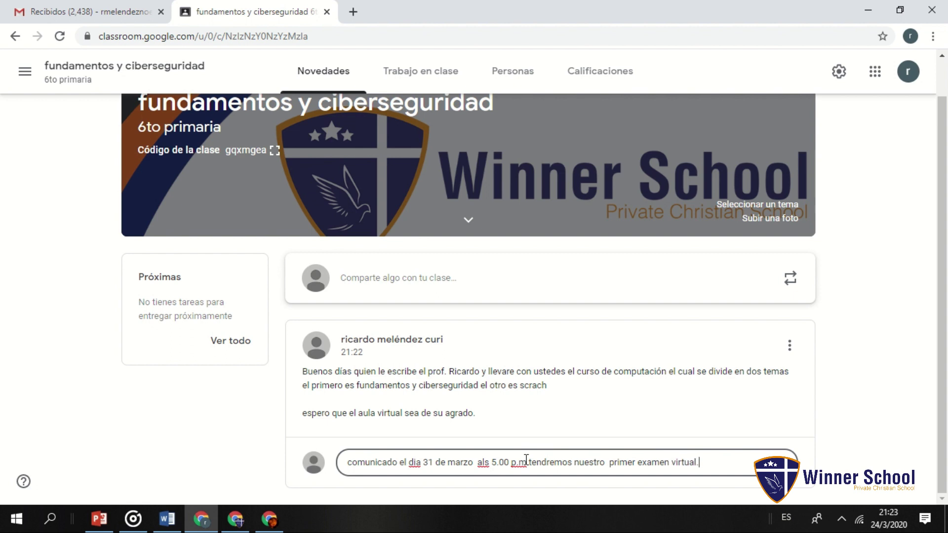
pyautogui.click(799, 475)
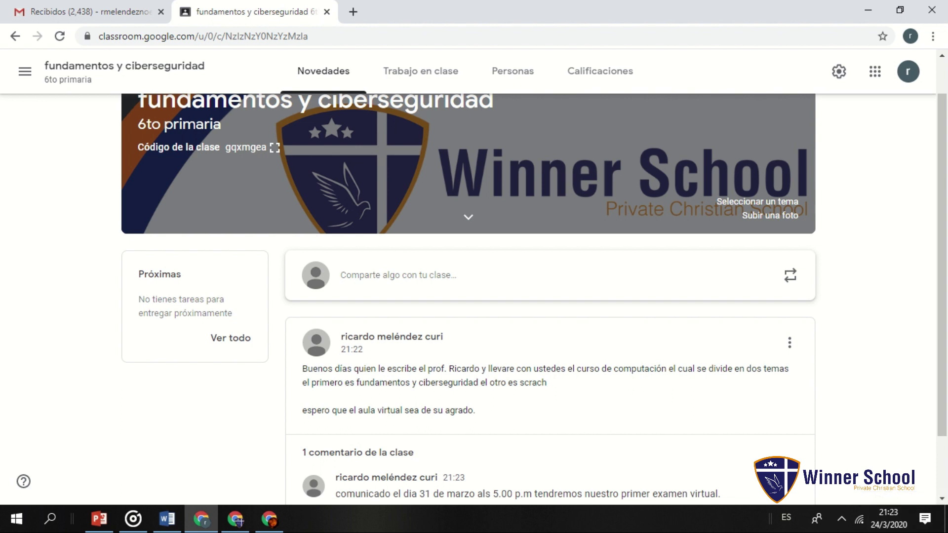
# Step: Review the posted comment, browse Personas and Calificaciones, and settle on Trabajo en clase
pyautogui.scroll(-2, 296, 360)
pyautogui.scroll(2, 371, 348)
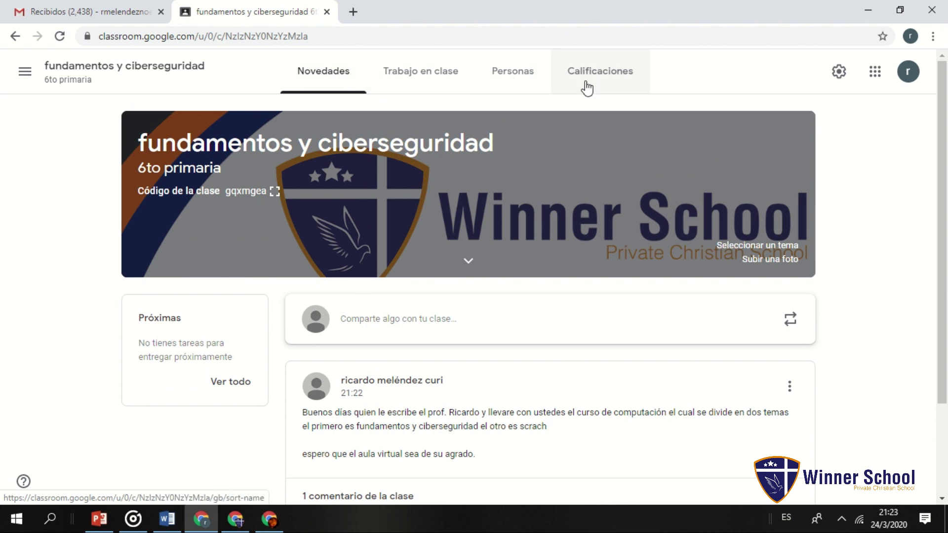
pyautogui.click(422, 75)
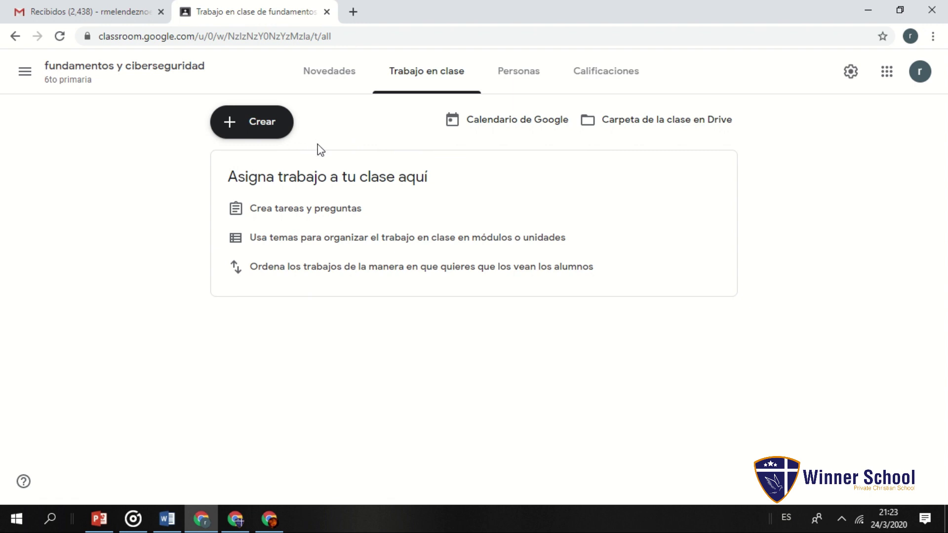
pyautogui.click(520, 81)
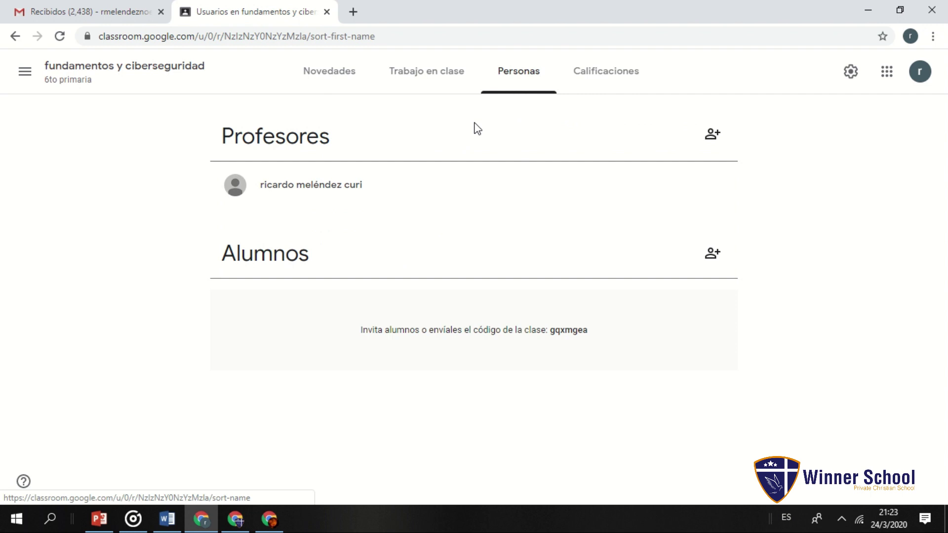
pyautogui.click(611, 74)
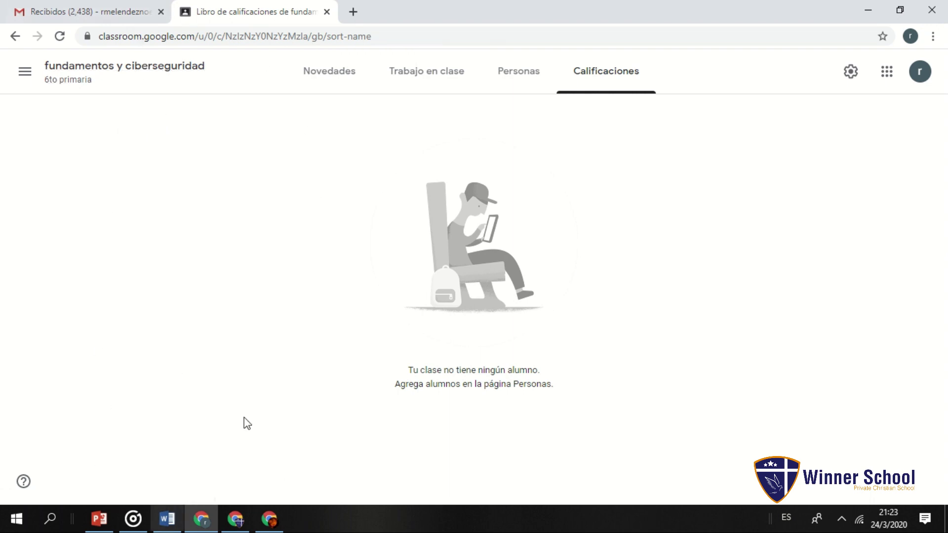
pyautogui.click(402, 78)
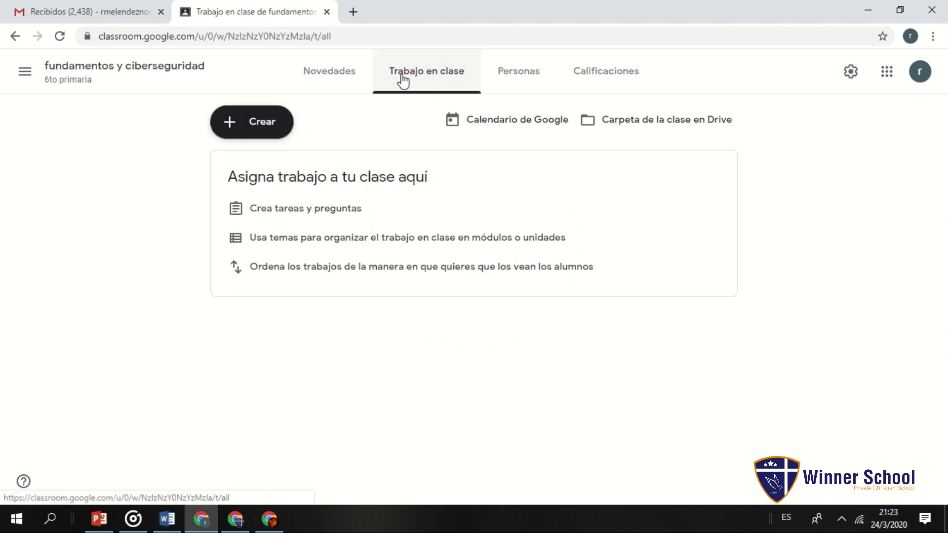
# Step: Add a classwork topic named 'introducción a la informática', fixing its spelling first
pyautogui.click(255, 136)
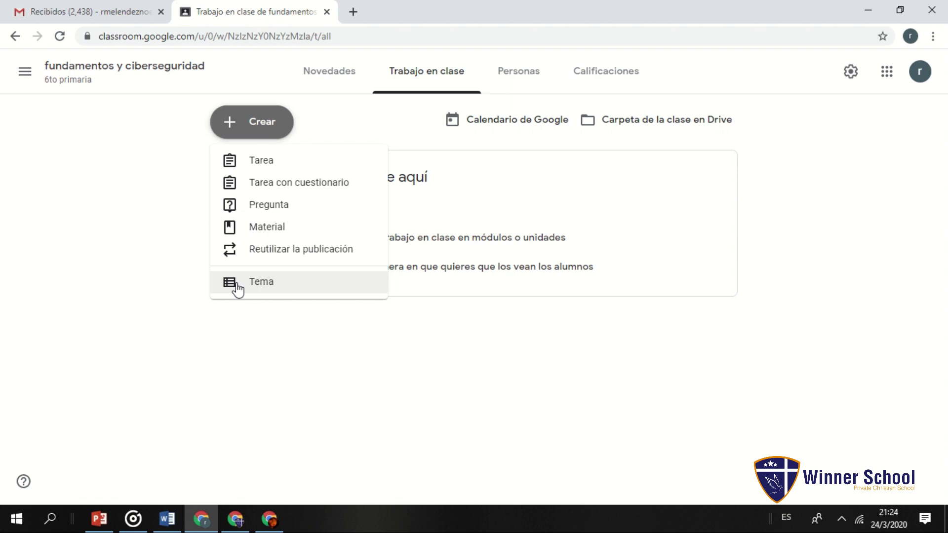
pyautogui.click(237, 289)
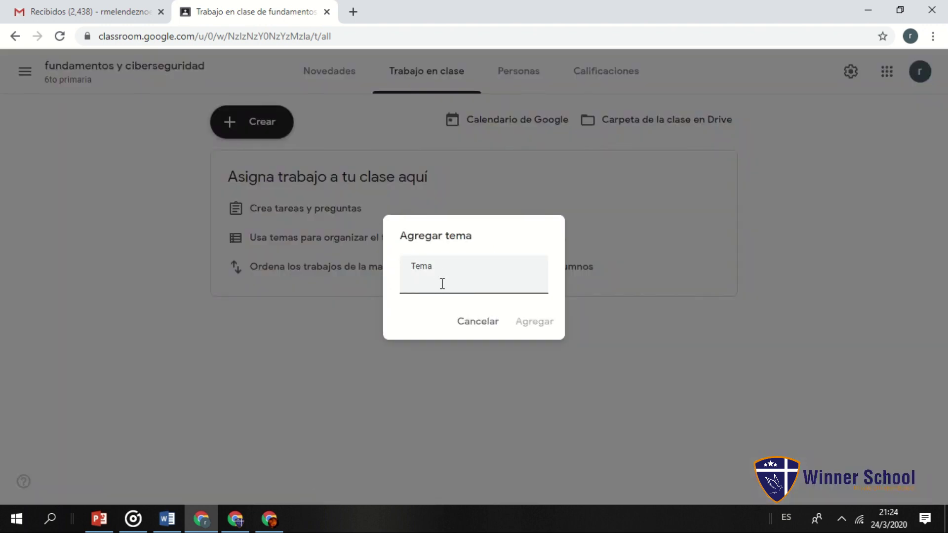
pyautogui.write('introducci')
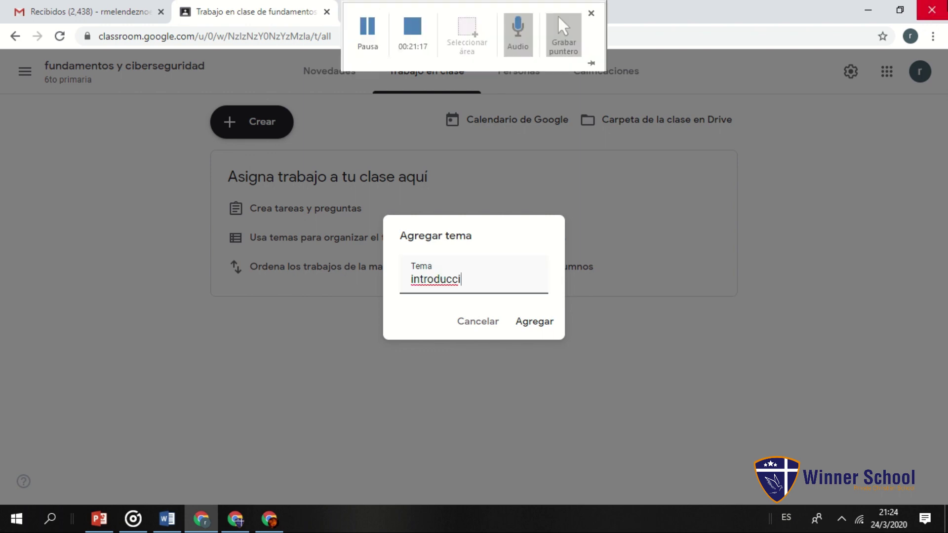
pyautogui.write('ón al ainformatica')
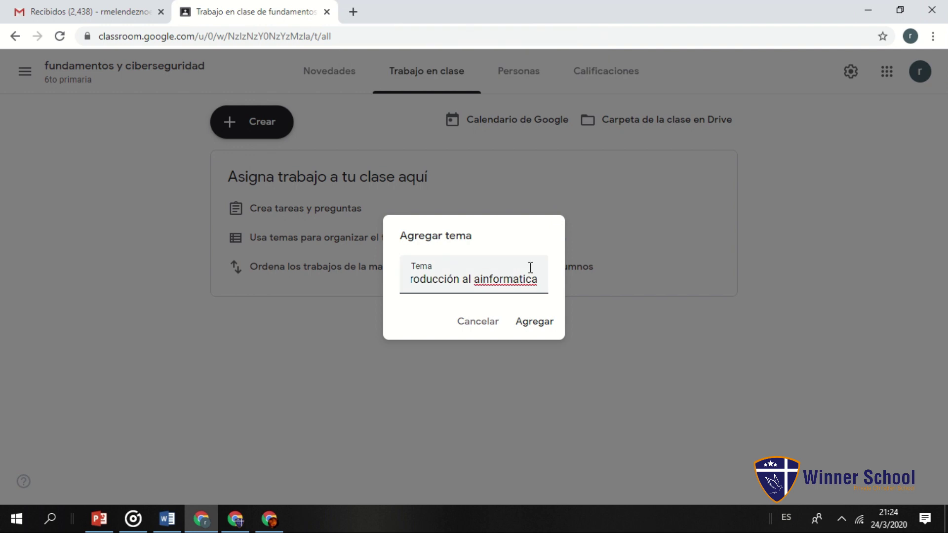
pyautogui.click(476, 280)
pyautogui.press('BackSpace')
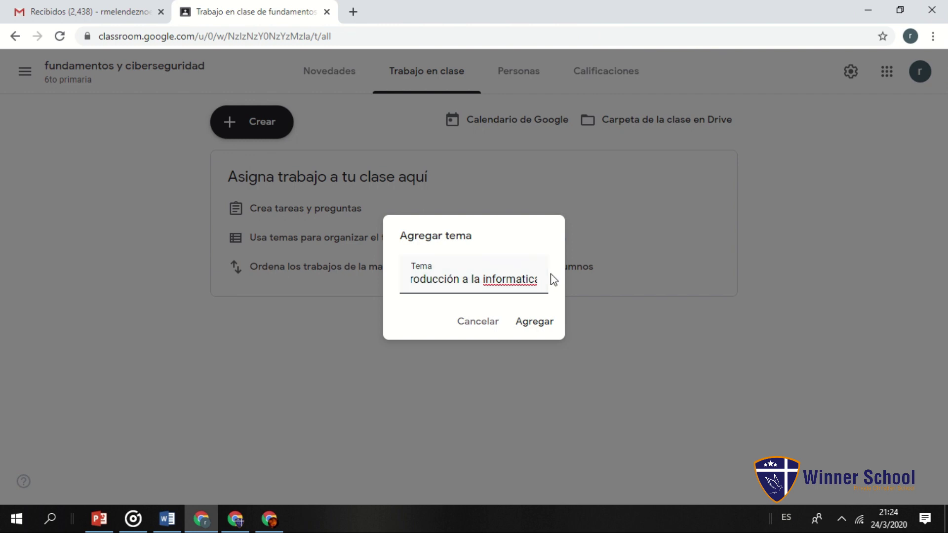
pyautogui.rightClick(532, 280)
pyautogui.click(557, 293)
pyautogui.click(529, 326)
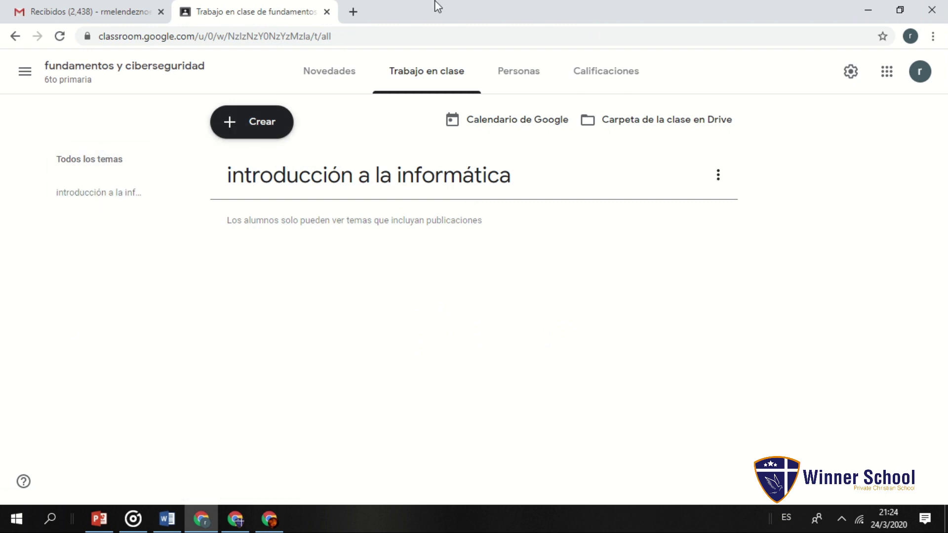
pyautogui.moveTo(434, 6)
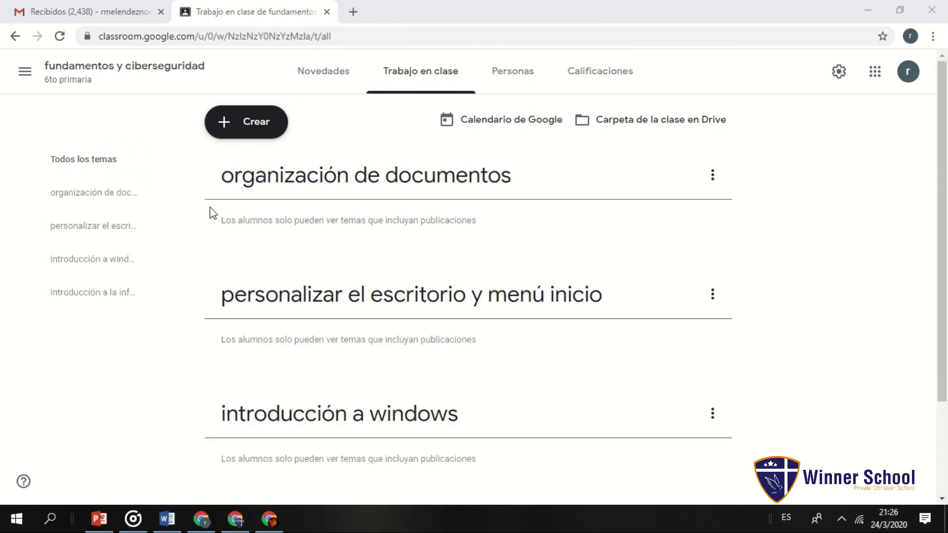
pyautogui.scroll(-2, 336, 203)
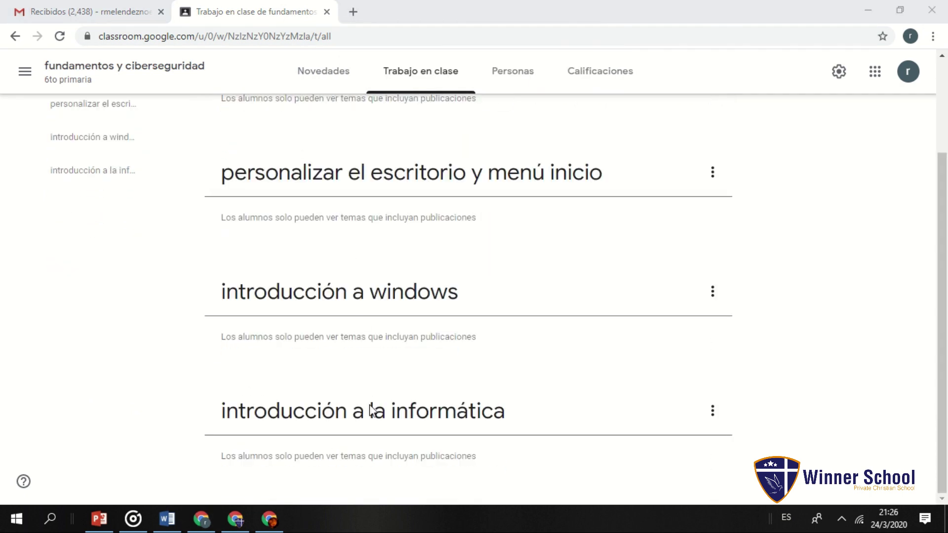
pyautogui.scroll(2, 381, 313)
pyautogui.scroll(-2, 390, 206)
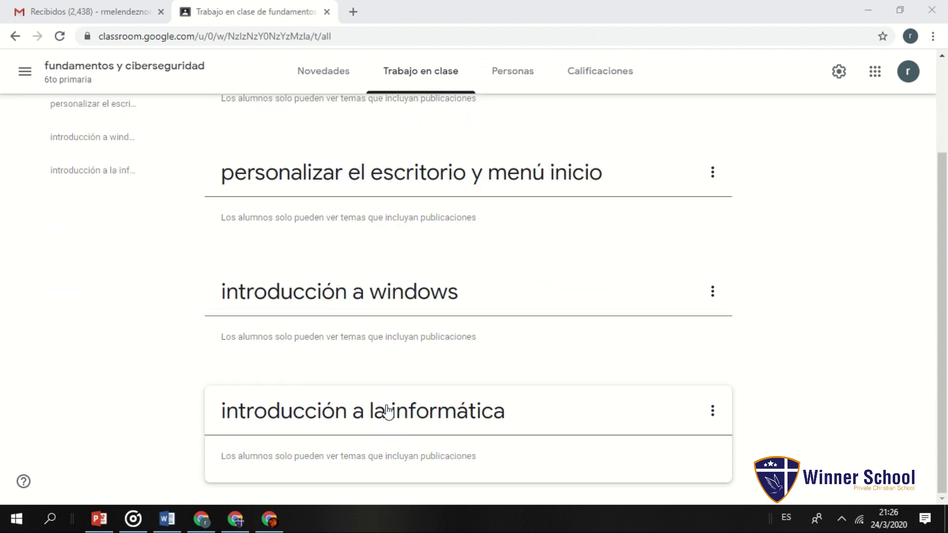
pyautogui.scroll(2, 381, 429)
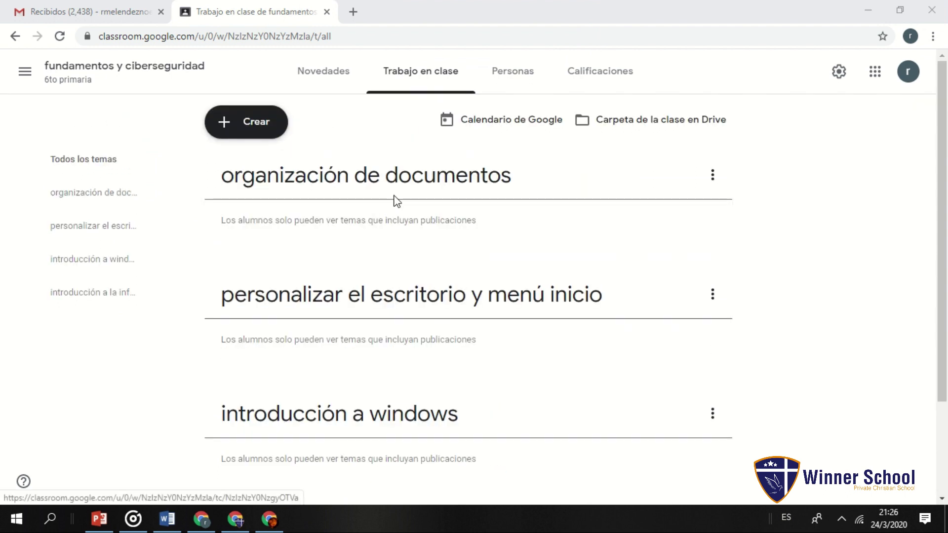
pyautogui.scroll(-2, 356, 134)
pyautogui.scroll(1, 383, 453)
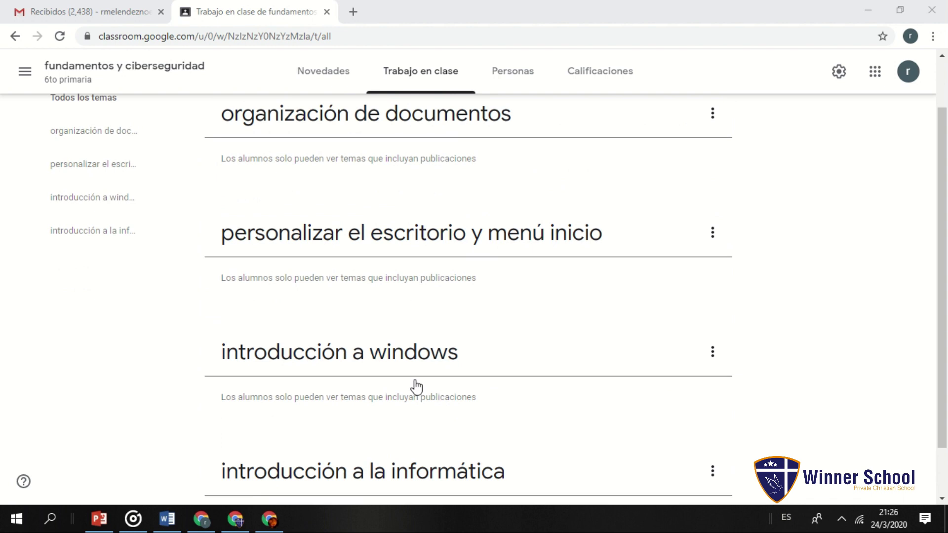
pyautogui.scroll(-1, 400, 430)
pyautogui.scroll(2, 373, 348)
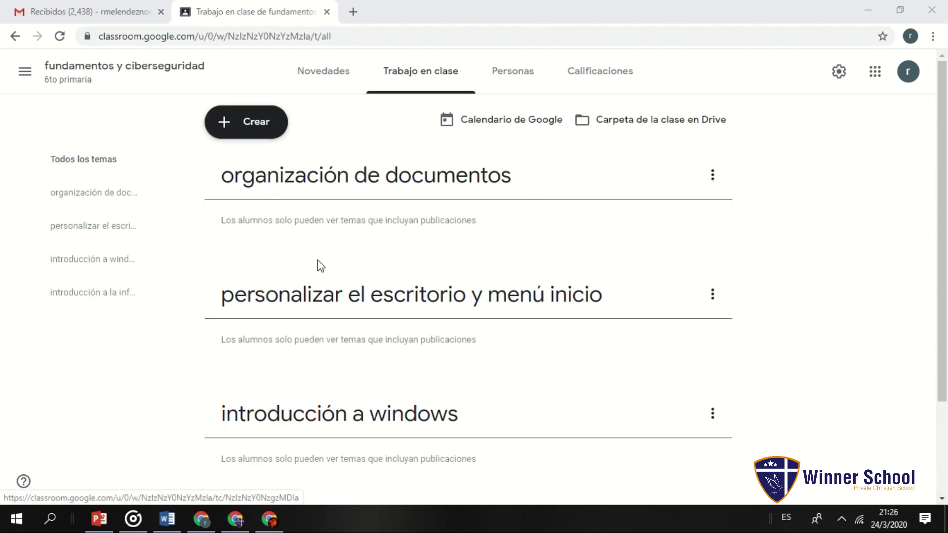
pyautogui.scroll(-2, 319, 306)
pyautogui.scroll(2, 351, 262)
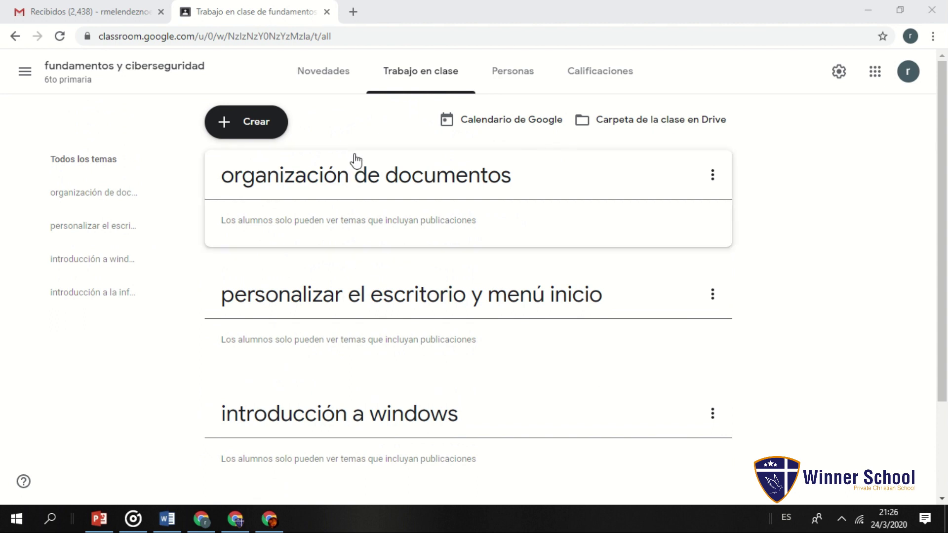
pyautogui.scroll(-2, 364, 457)
pyautogui.scroll(2, 310, 296)
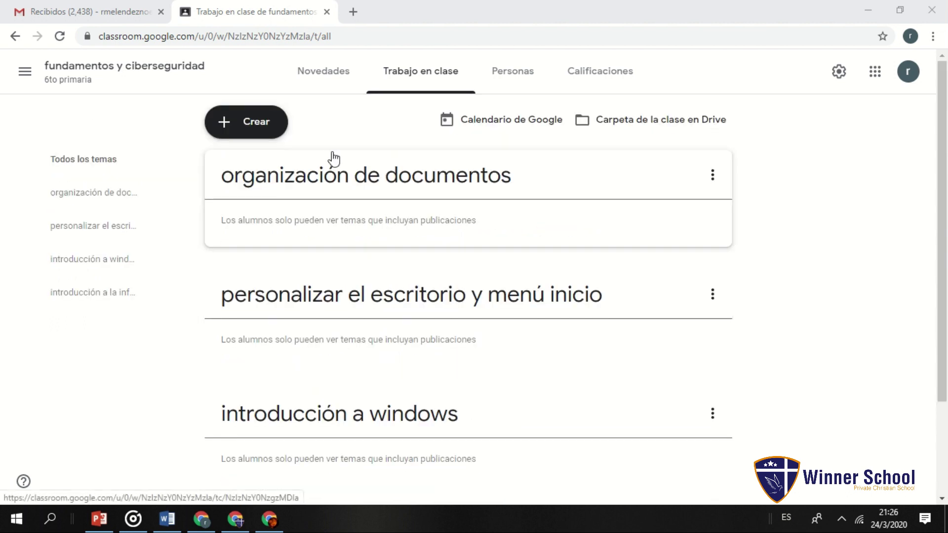
# Step: Start a new Material titled 'el mundo de las computadoras' with a description asking students to review the sent links
pyautogui.click(227, 123)
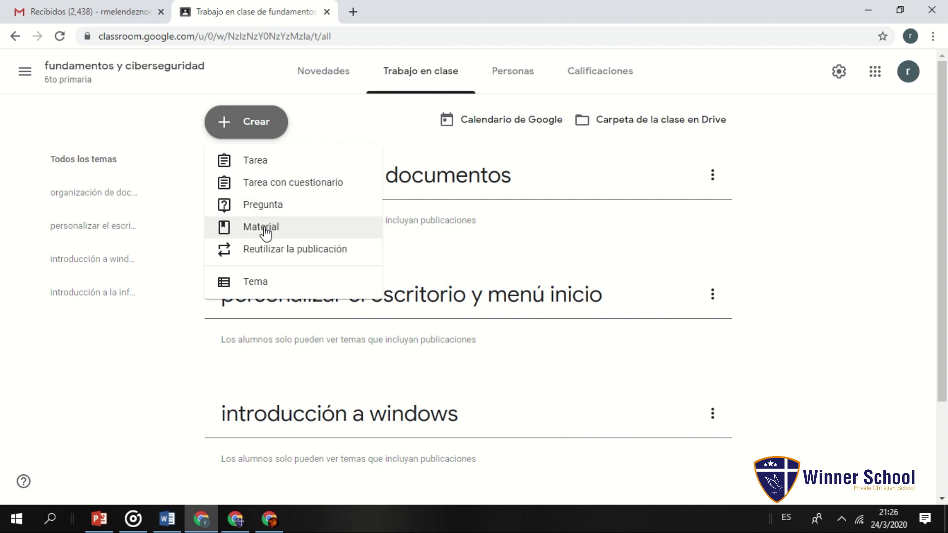
pyautogui.click(269, 232)
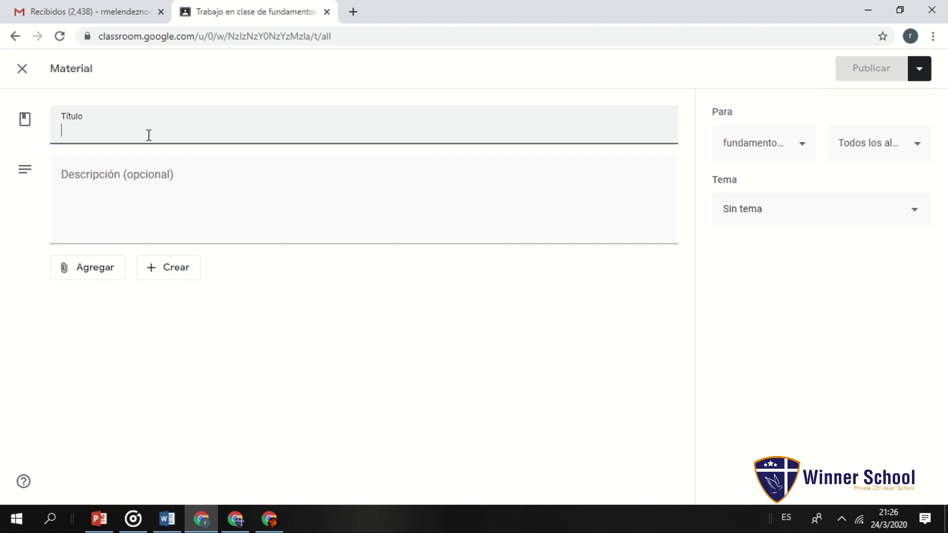
pyautogui.write('el mundo de las computadoras')
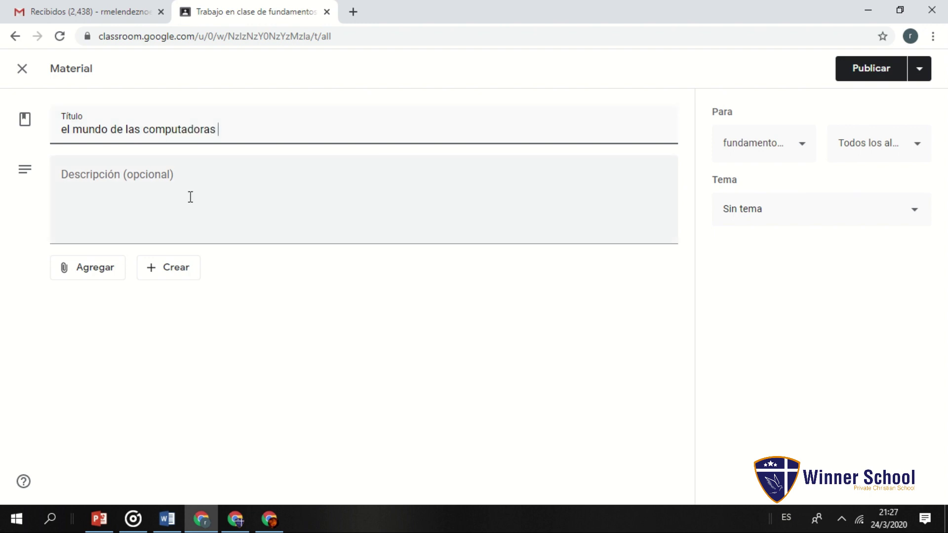
pyautogui.click(190, 197)
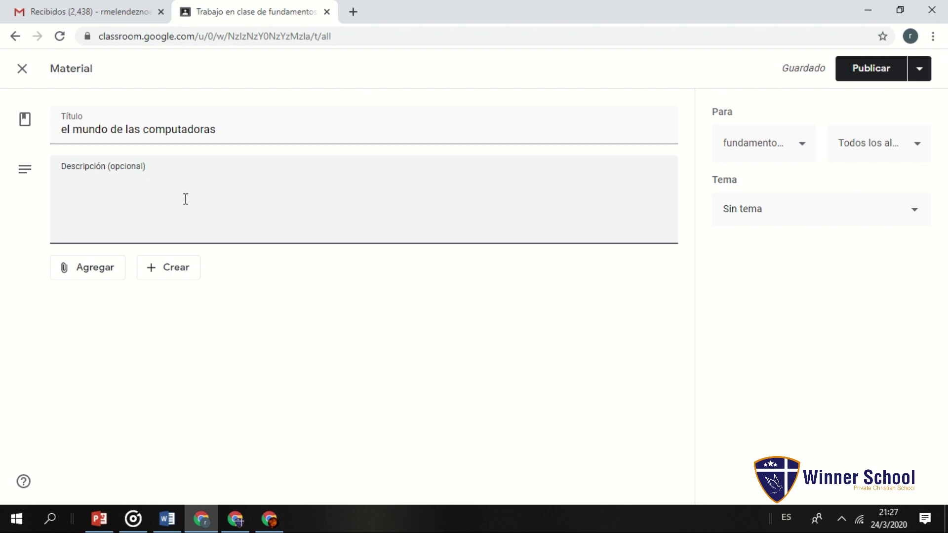
pyautogui.write('revisar')
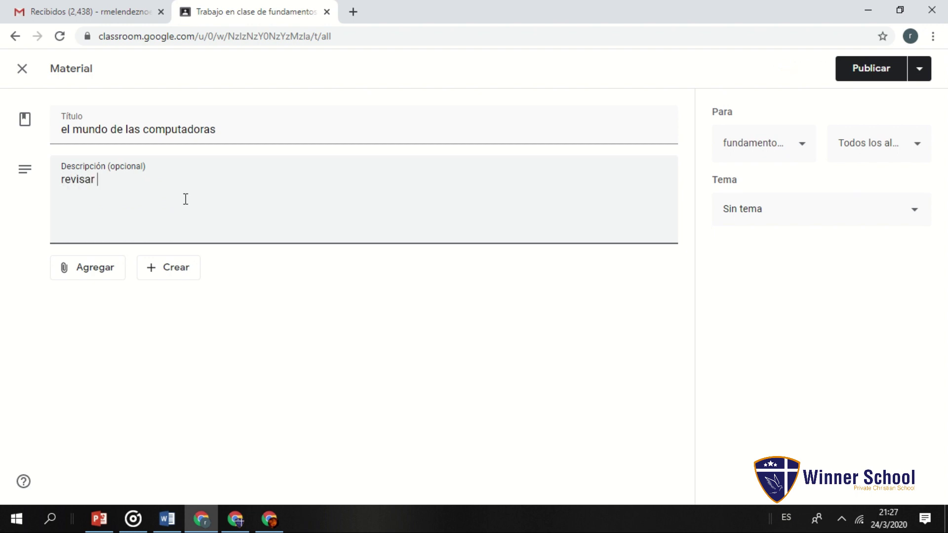
pyautogui.write(' los link enviados  porque en ella encontraras todas')
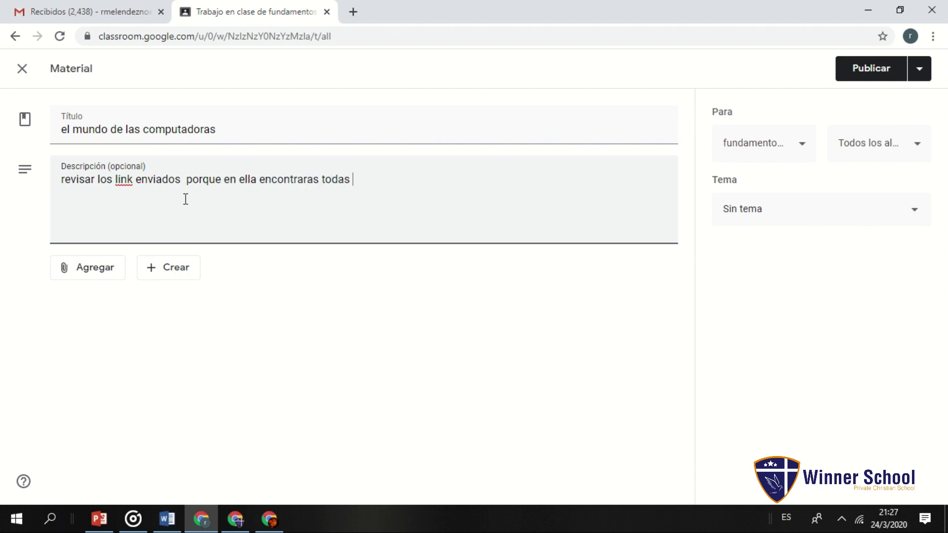
pyautogui.write('rmación para la primera clase.')
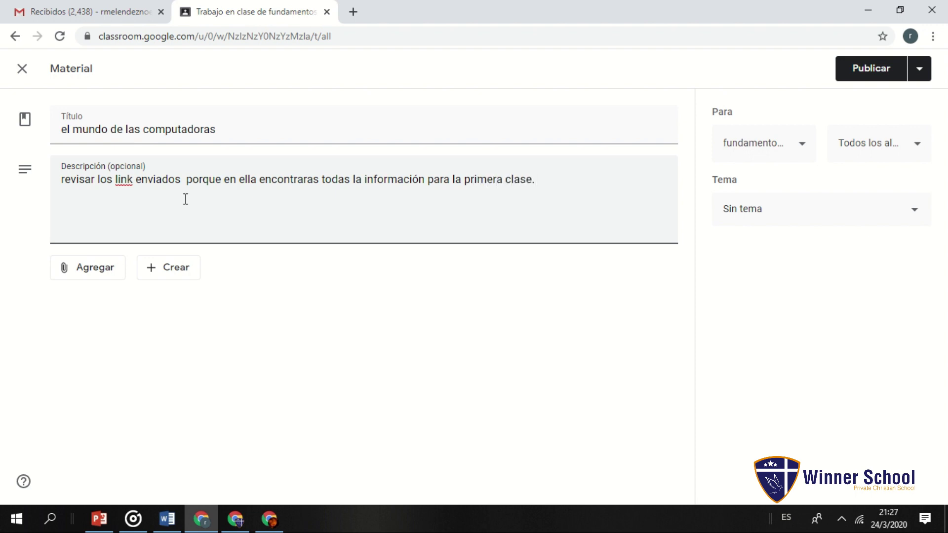
# Step: Dismiss the spelling suggestions without changes and open the Agregar attachment menu
pyautogui.rightClick(120, 187)
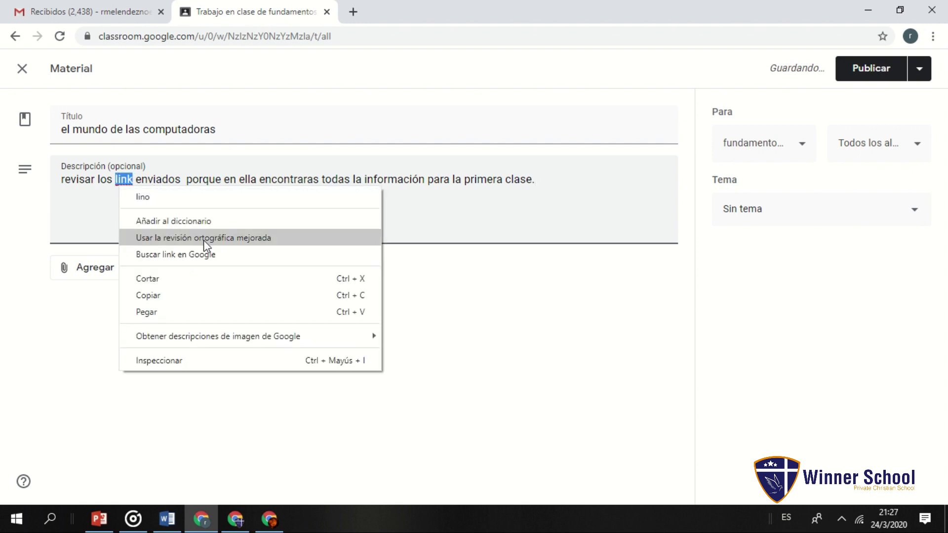
pyautogui.click(520, 218)
pyautogui.click(521, 218)
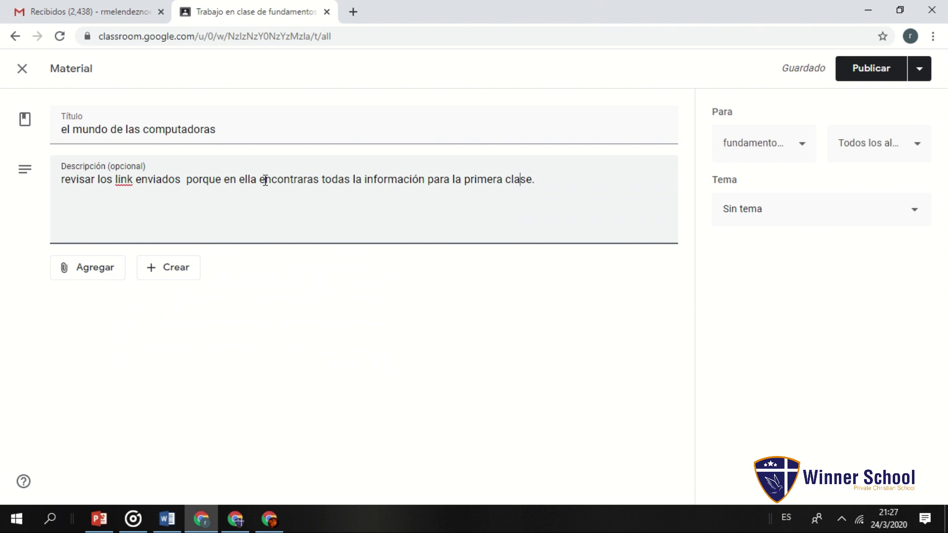
pyautogui.click(90, 274)
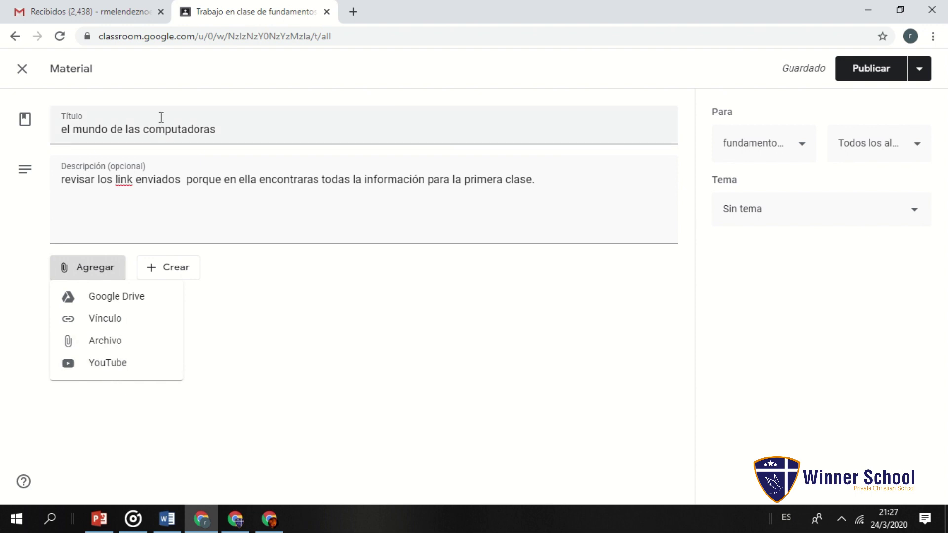
pyautogui.click(230, 131)
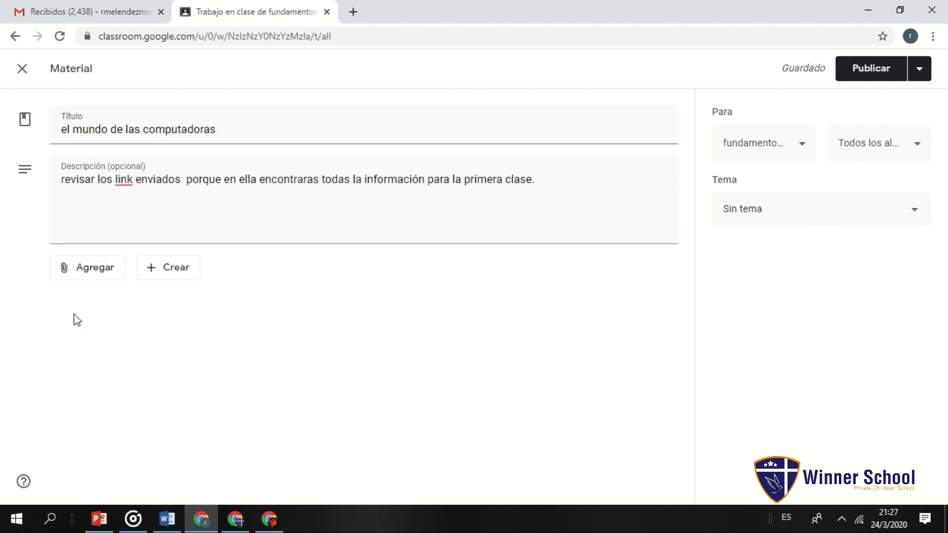
pyautogui.click(89, 271)
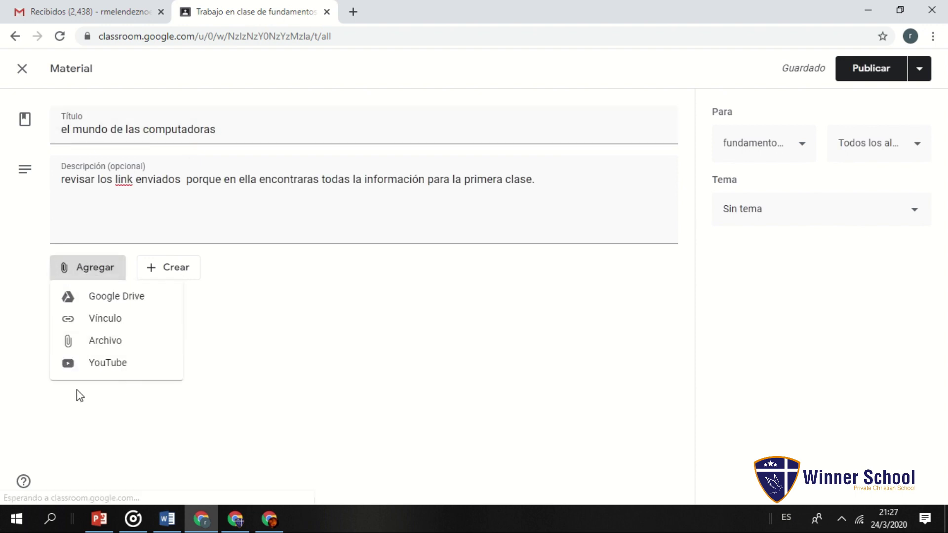
# Step: Search for 'youtube' in a new browser tab
pyautogui.click(354, 12)
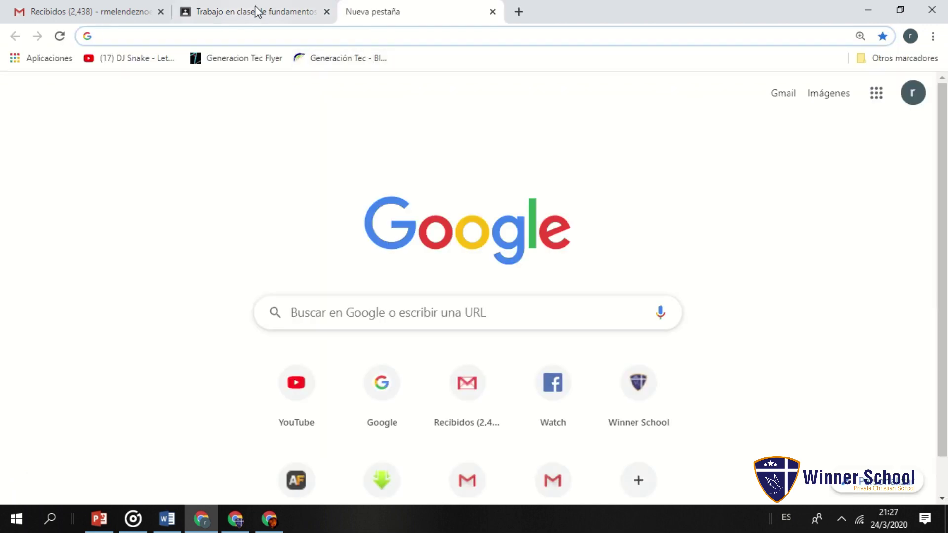
pyautogui.click(257, 12)
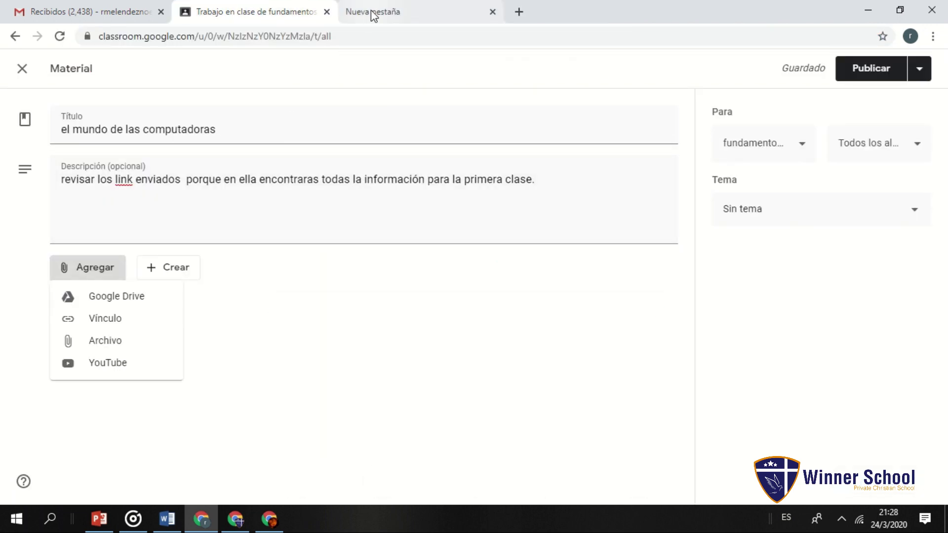
pyautogui.click(374, 14)
pyautogui.write('yput')
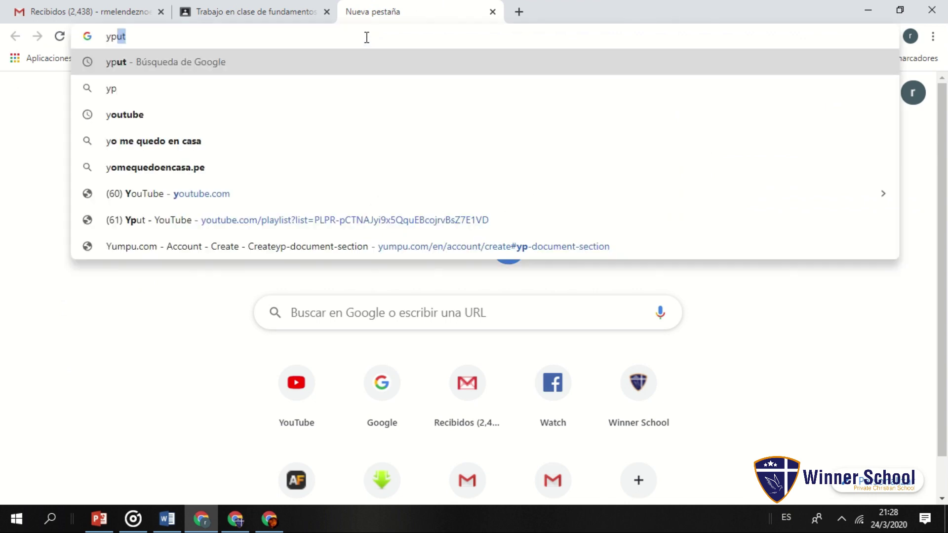
pyautogui.press('BackSpace')
pyautogui.press('BackSpace')
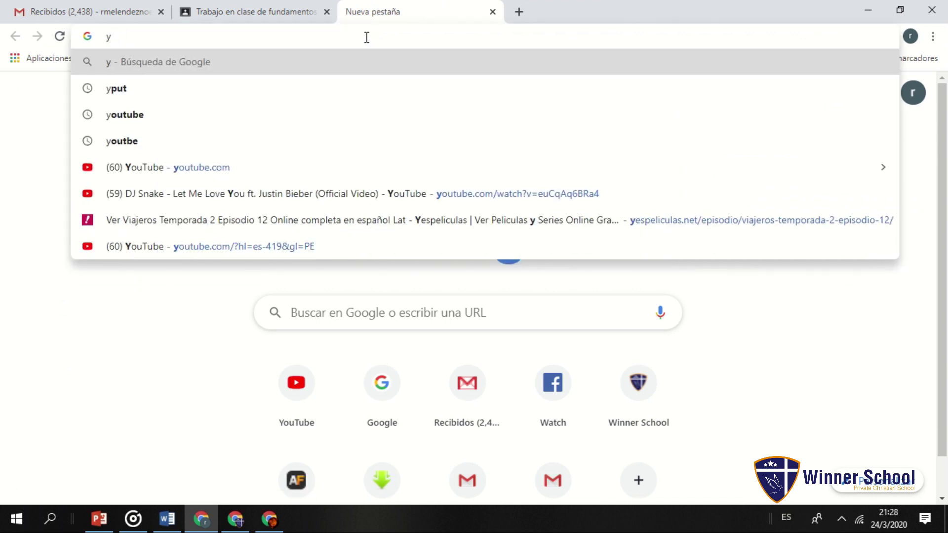
pyautogui.write('otube')
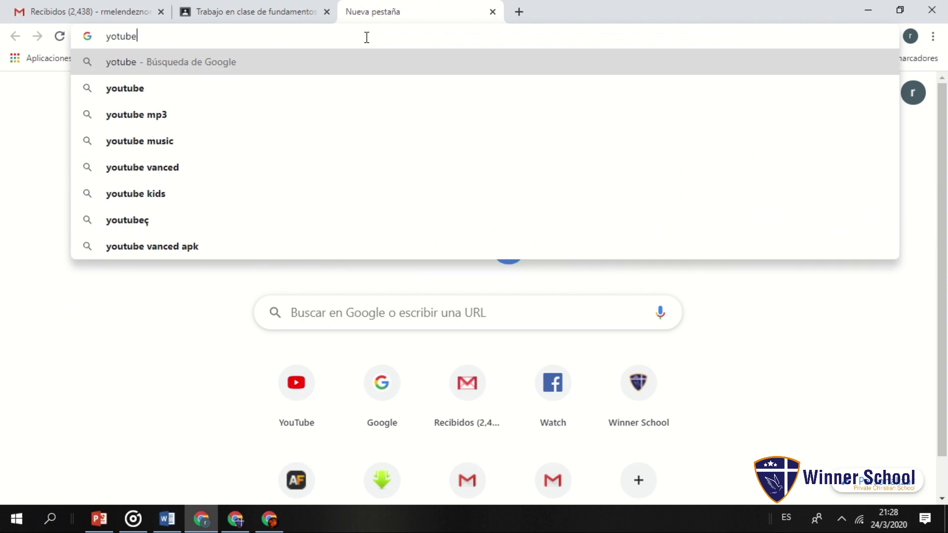
pyautogui.press('Return')
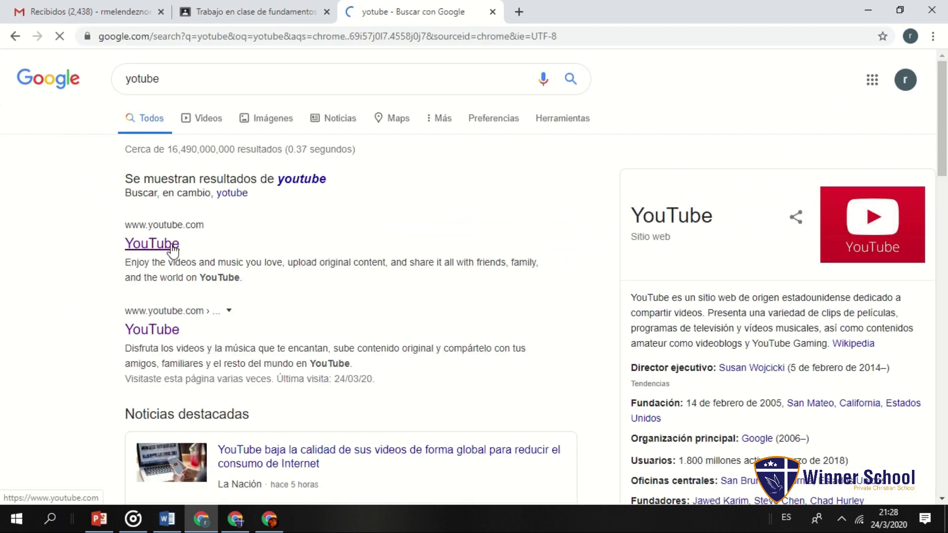
# Step: Open YouTube to Tus videos, then bring the other Chrome window to the front
pyautogui.click(170, 245)
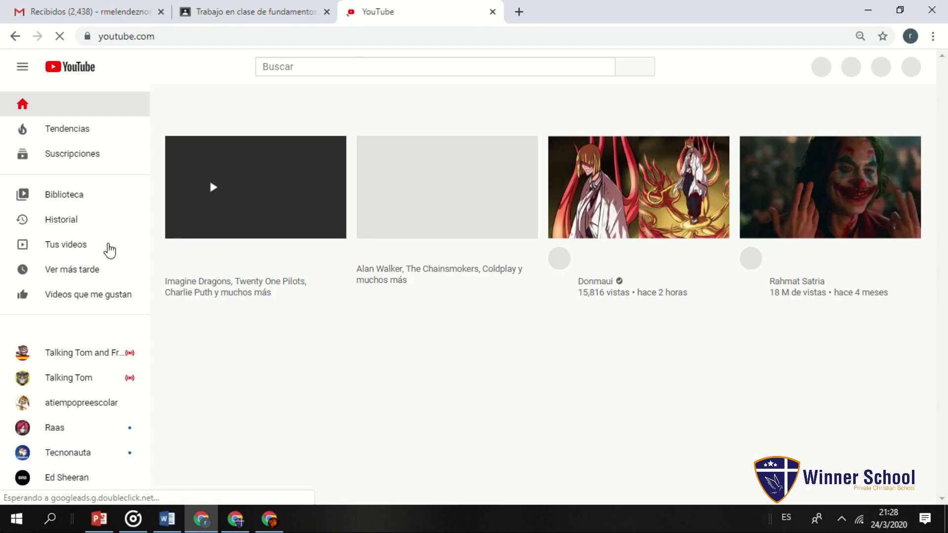
pyautogui.click(84, 246)
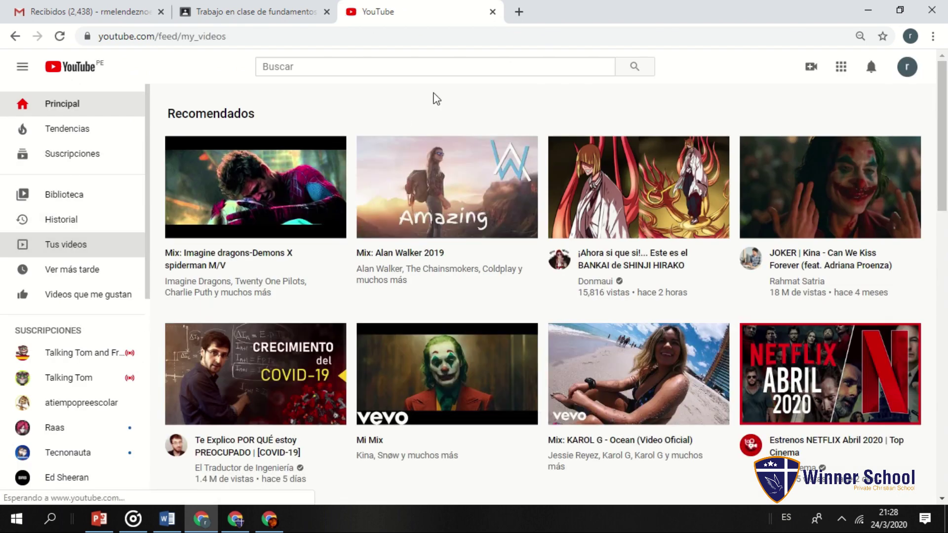
pyautogui.click(279, 10)
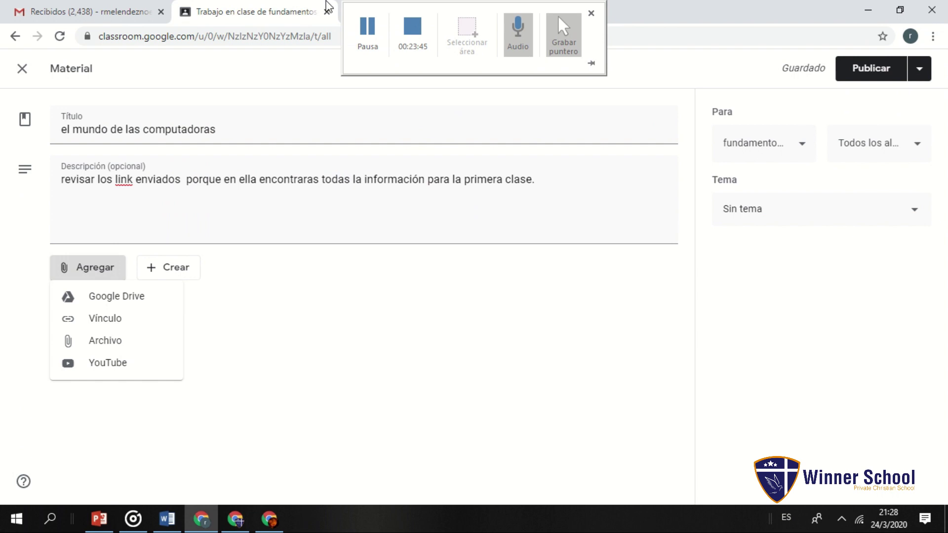
pyautogui.click(270, 520)
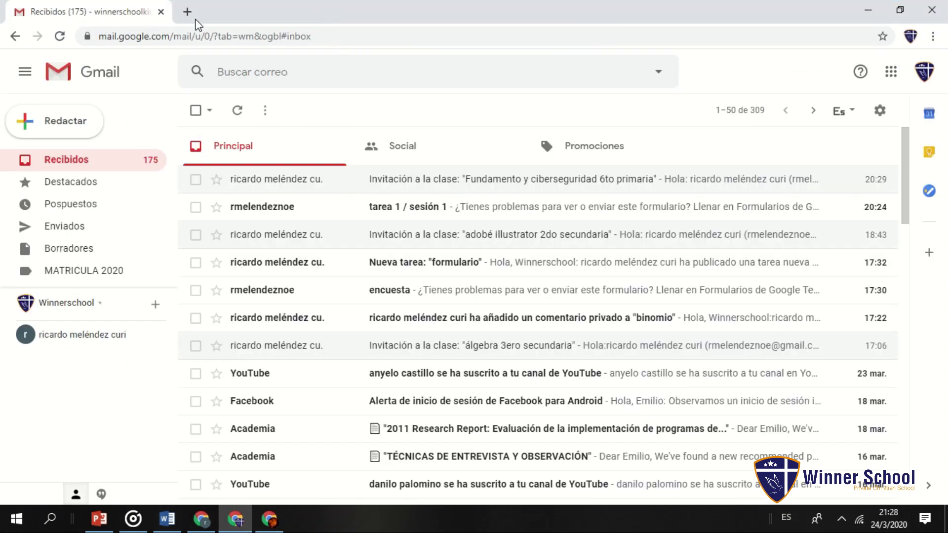
# Step: Load YouTube in the second Chrome window by entering 'yotub' in the address bar
pyautogui.click(187, 12)
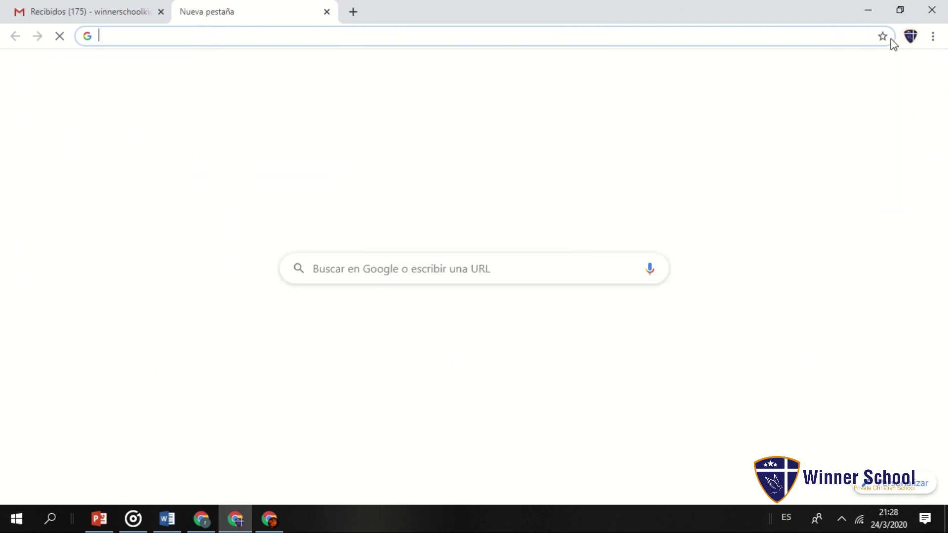
pyautogui.click(910, 37)
pyautogui.click(929, 70)
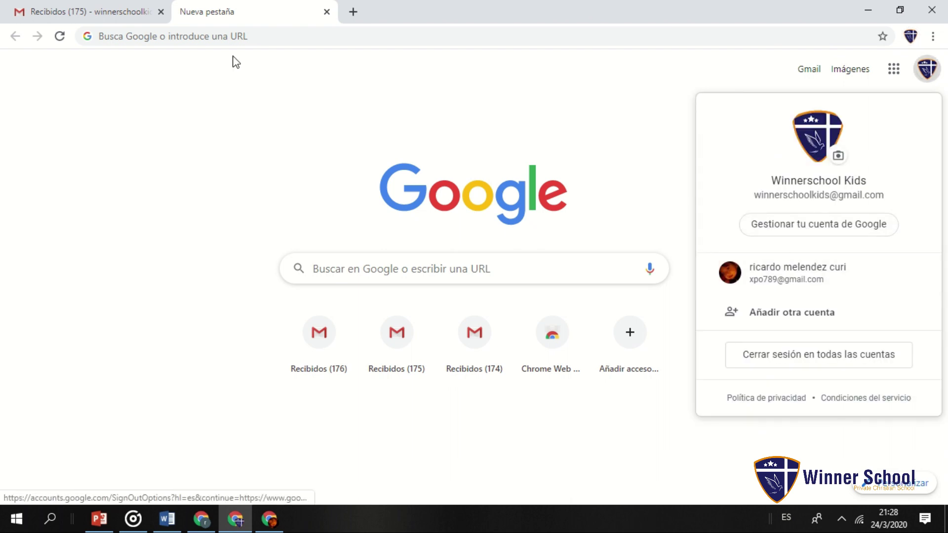
pyautogui.click(279, 35)
pyautogui.write('yotub')
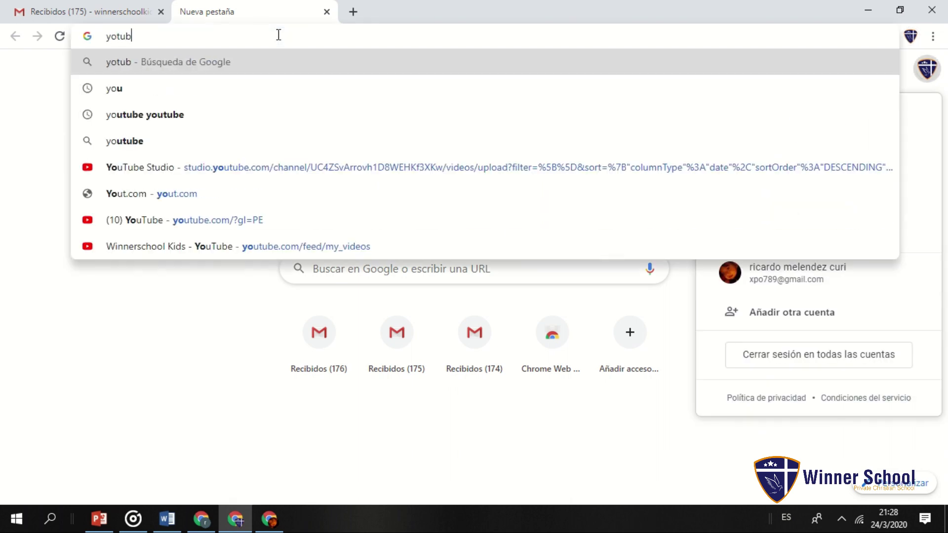
pyautogui.press('Return')
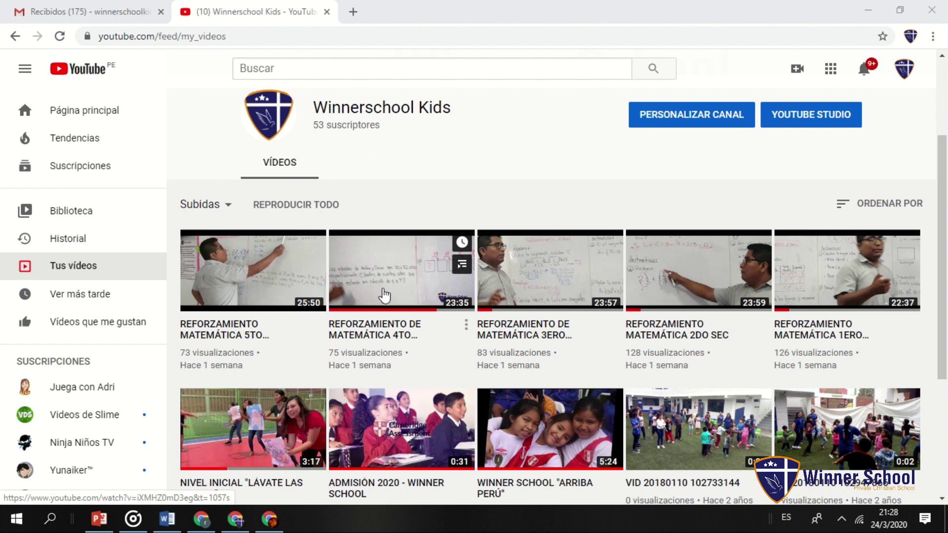
# Step: Open the REFORZAMIENTO DE MATEMÁTICA 4TO SECUNDARIA video, copy its web address, and adjust the volume
pyautogui.click(432, 282)
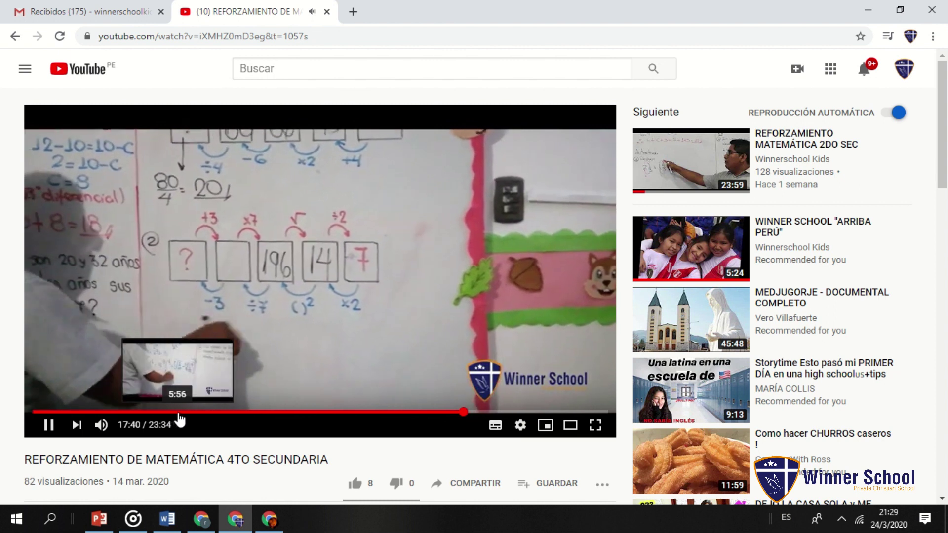
pyautogui.click(179, 413)
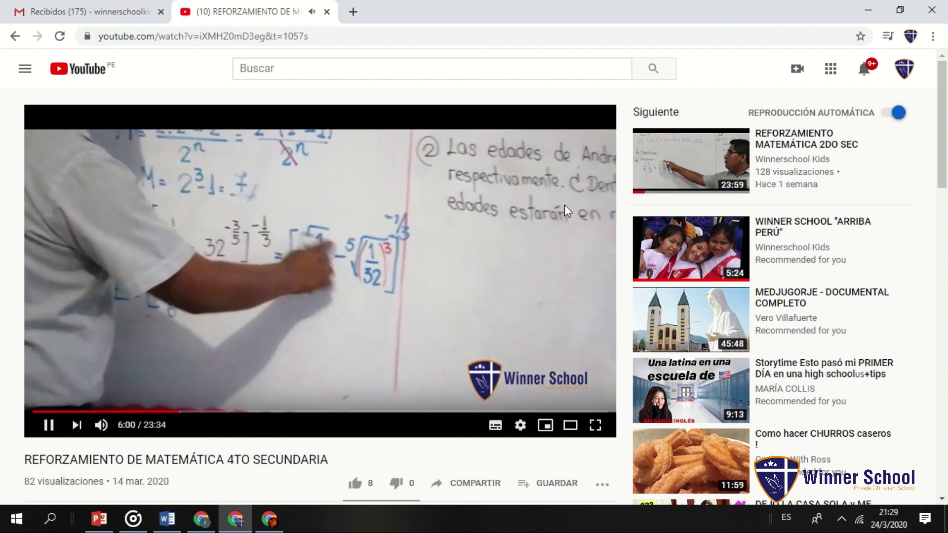
pyautogui.click(243, 37)
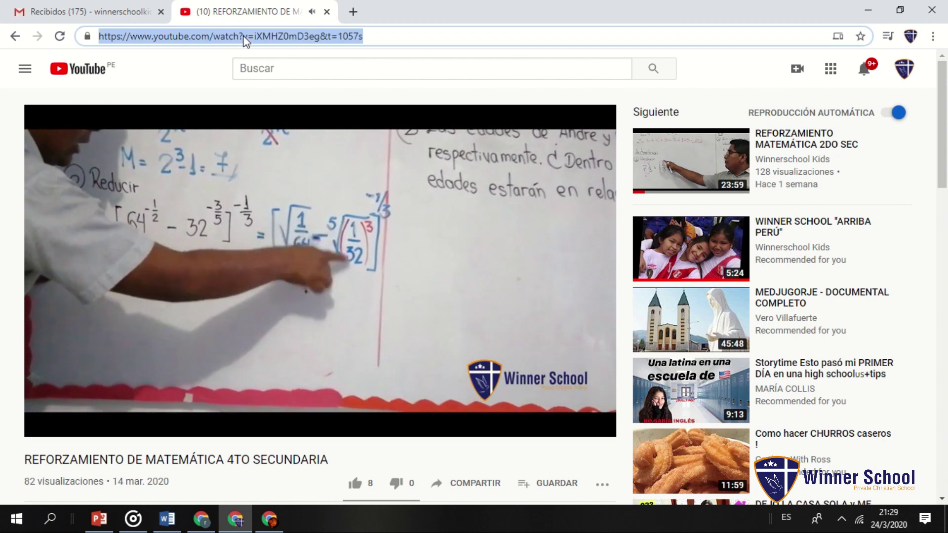
pyautogui.rightClick(244, 39)
pyautogui.click(295, 133)
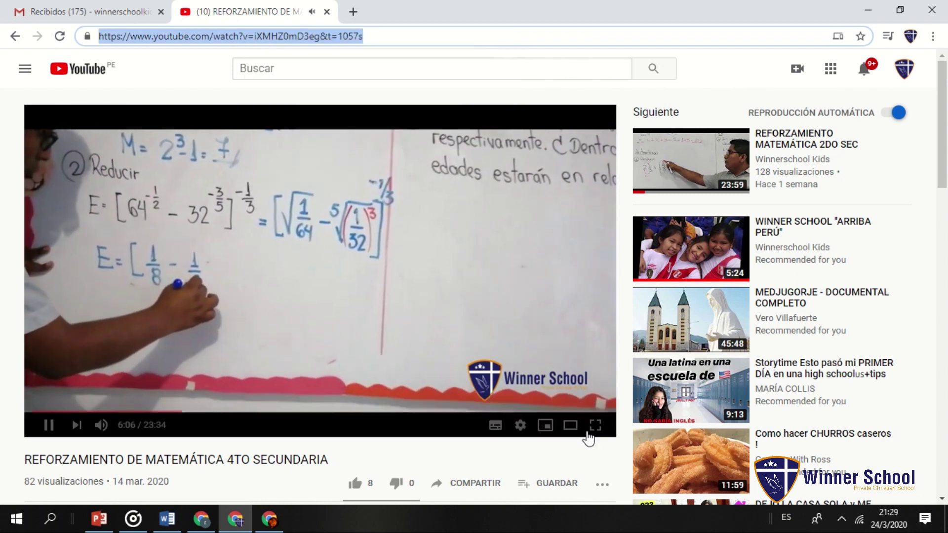
pyautogui.click(146, 426)
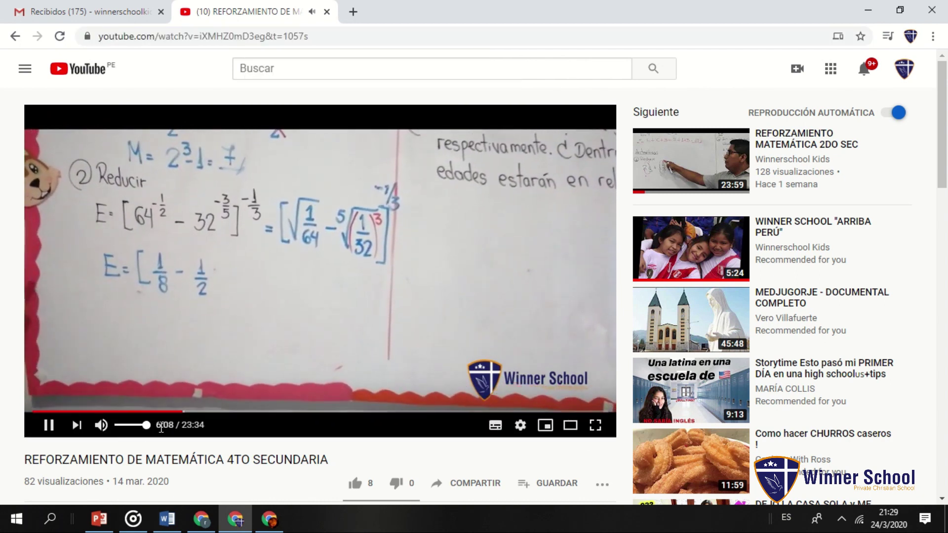
pyautogui.press('XF86AudioLowerVolume')
pyautogui.press('XF86AudioRaiseVolume')
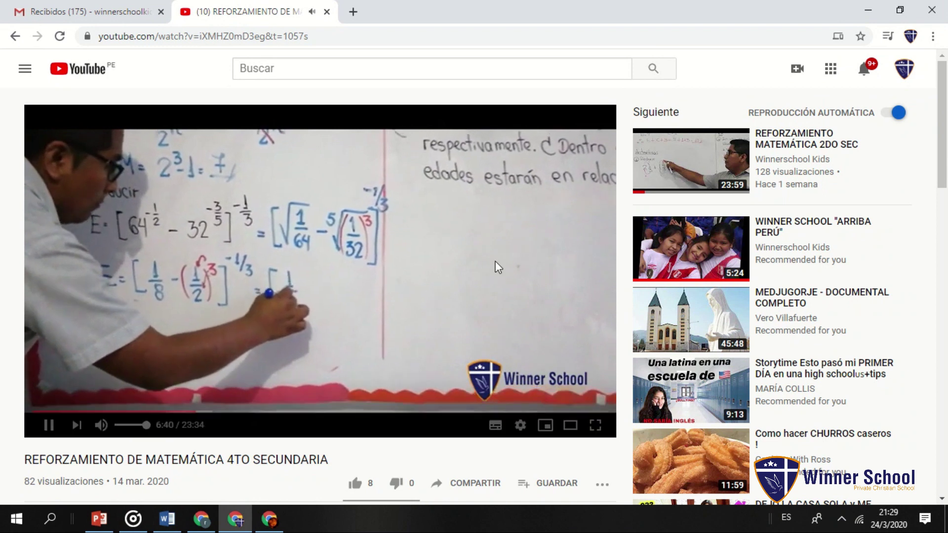
# Step: Skip through the video, pause it at 22:29, and close its tab
pyautogui.click(448, 268)
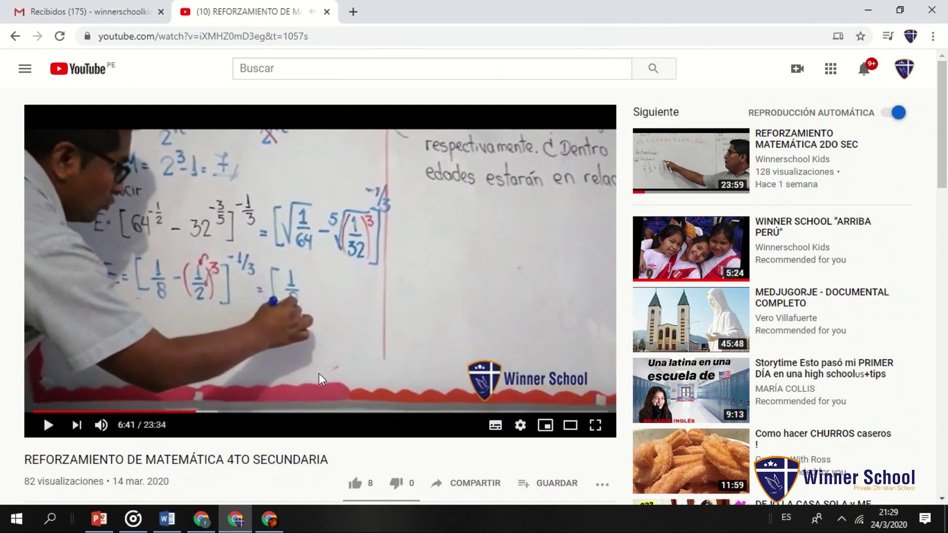
pyautogui.click(475, 411)
pyautogui.click(492, 411)
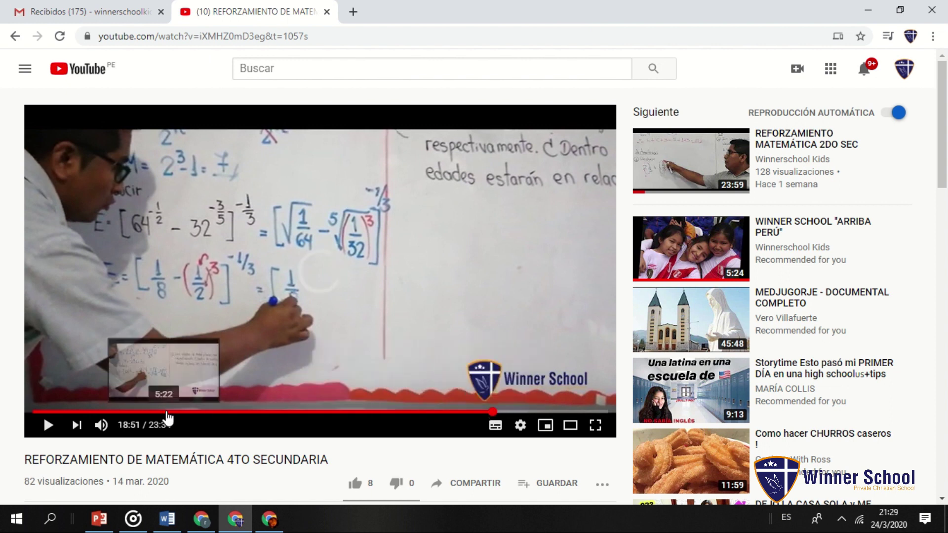
pyautogui.click(539, 412)
pyautogui.click(580, 412)
pyautogui.click(276, 219)
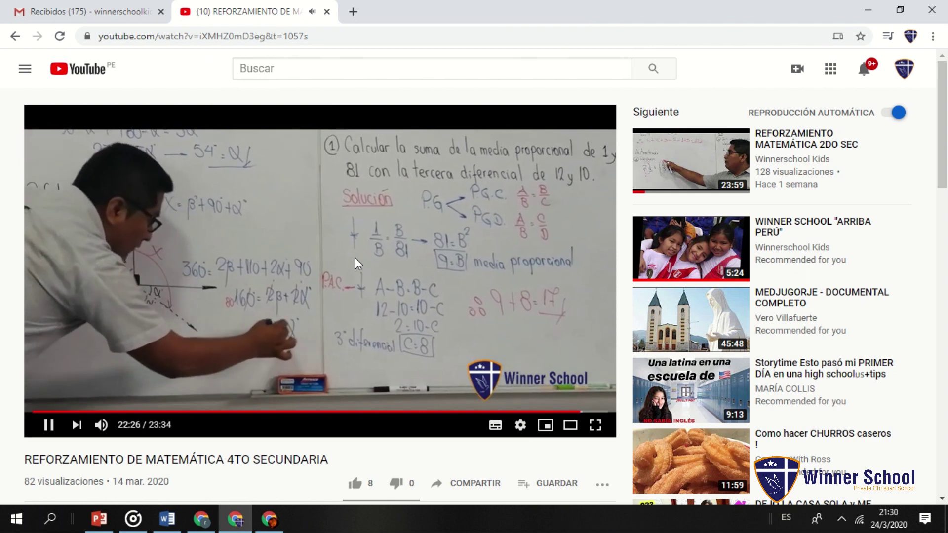
pyautogui.click(355, 258)
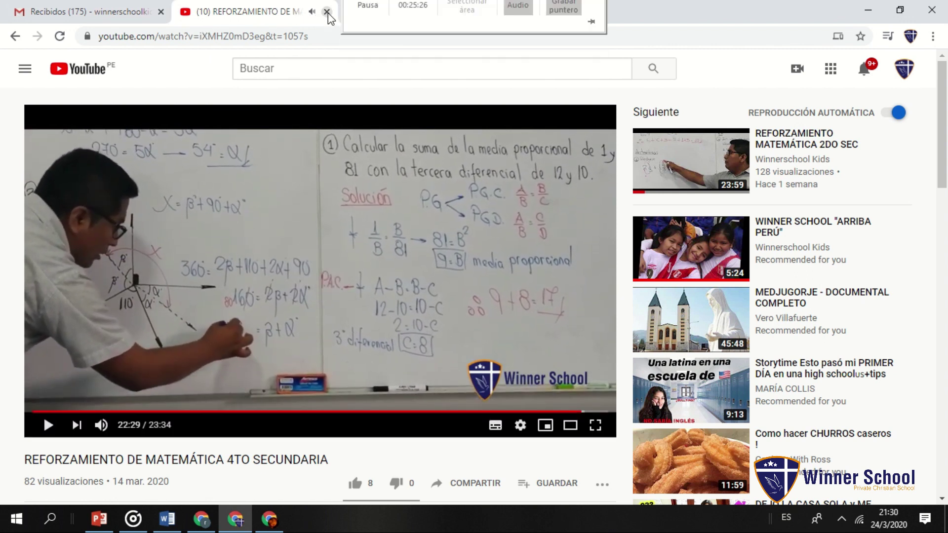
pyautogui.click(327, 11)
pyautogui.click(201, 518)
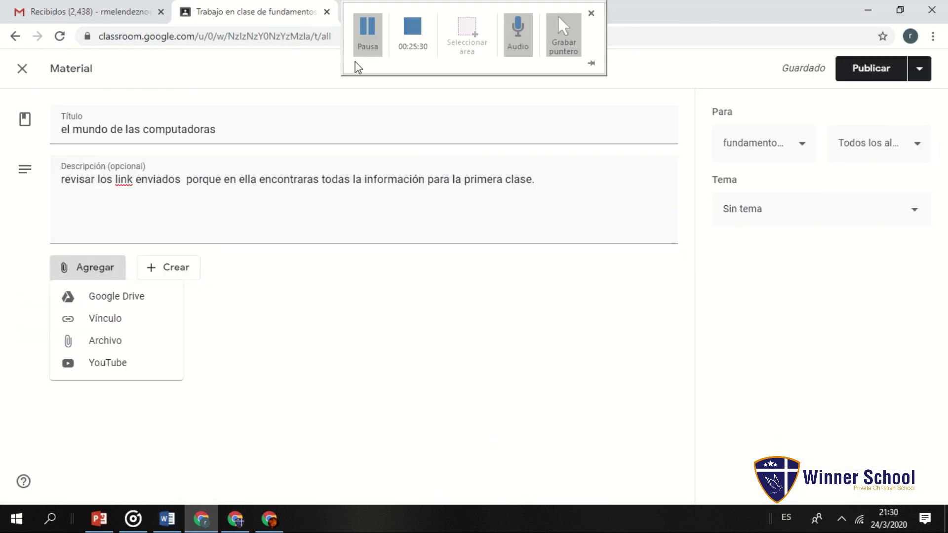
# Step: Attach the copied REFORZAMIENTO DE MATEMÁTICA video address to the material as a Vínculo
pyautogui.doubleClick(691, 9)
pyautogui.click(635, 108)
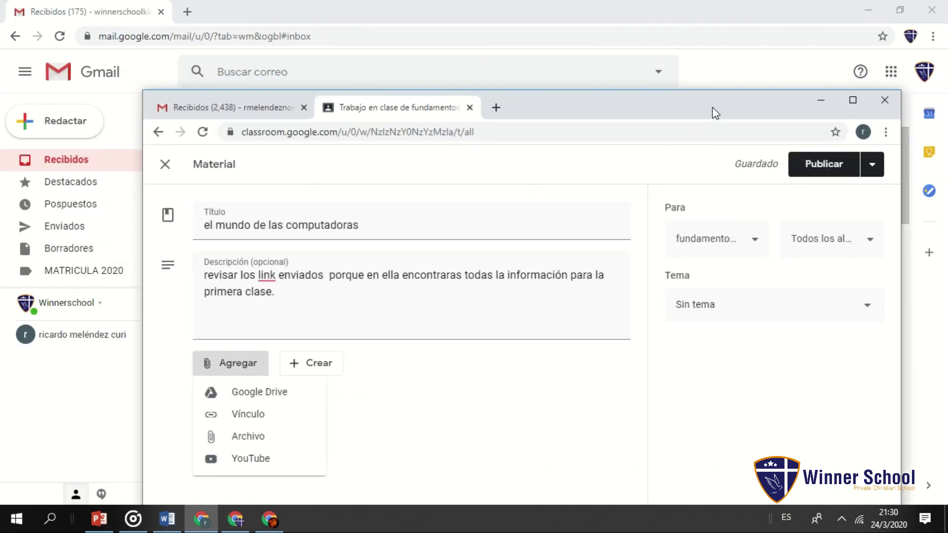
pyautogui.doubleClick(712, 109)
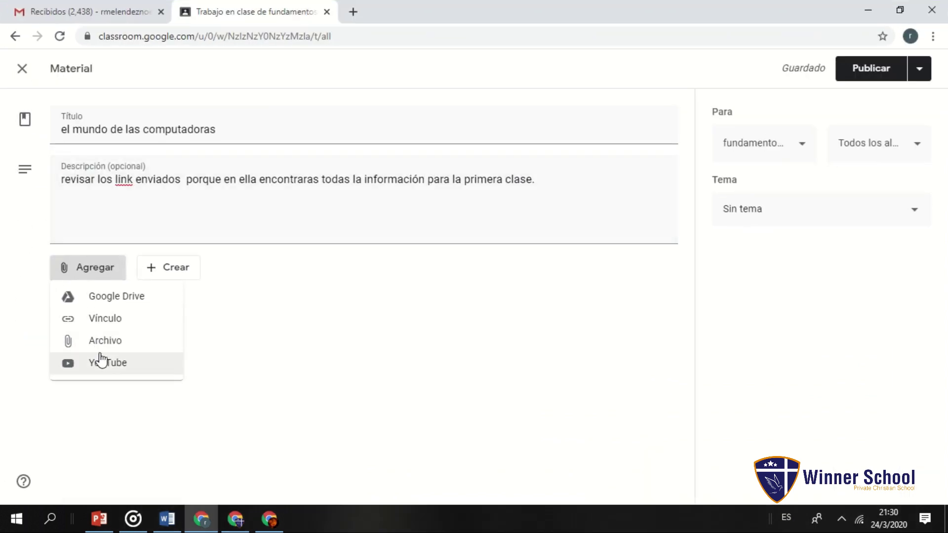
pyautogui.click(111, 322)
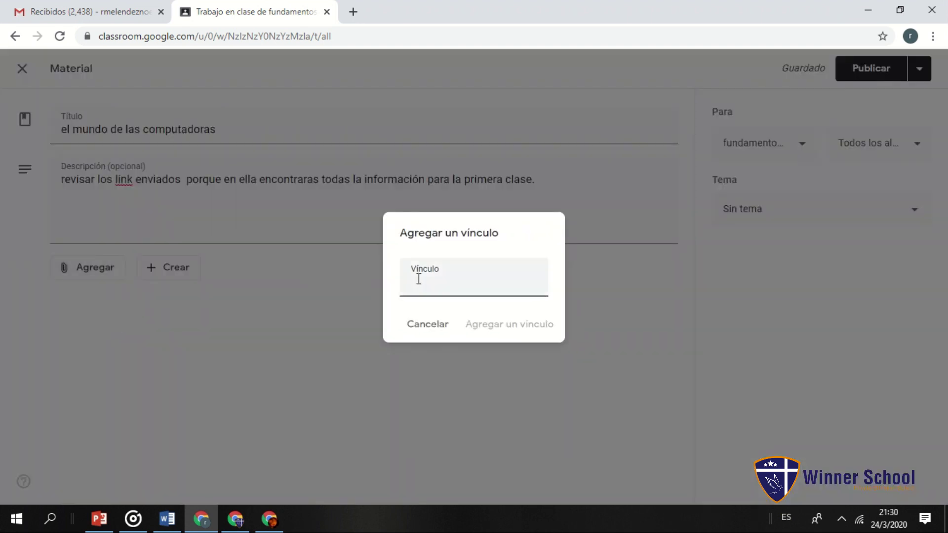
pyautogui.rightClick(428, 294)
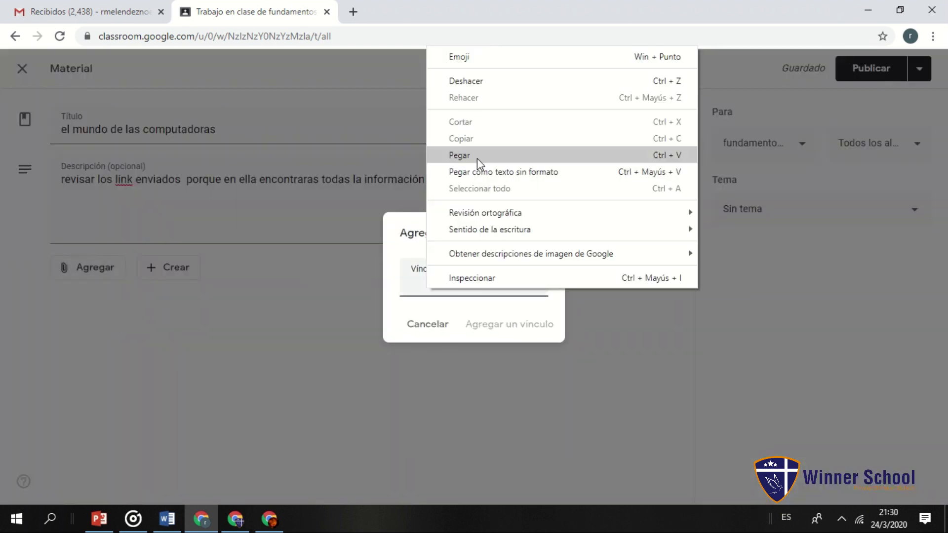
pyautogui.click(477, 157)
pyautogui.click(521, 339)
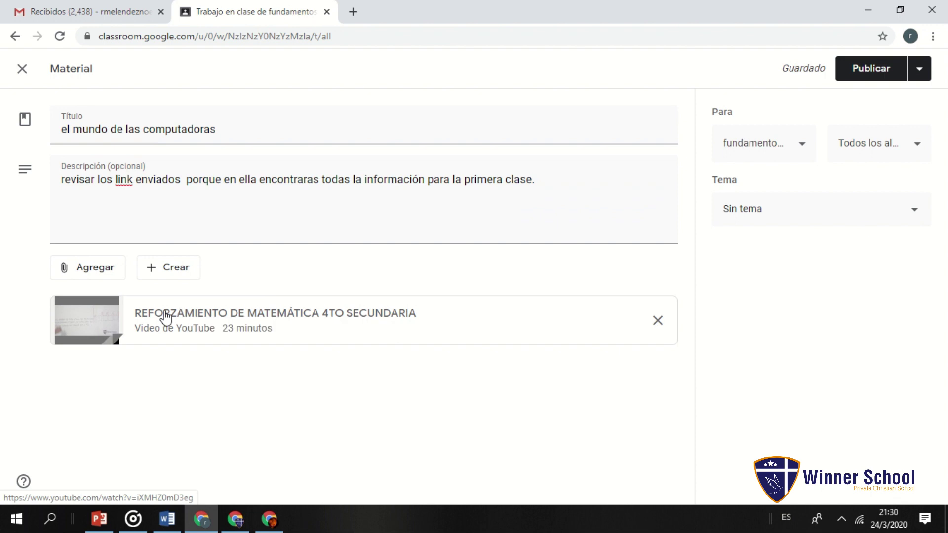
pyautogui.click(352, 12)
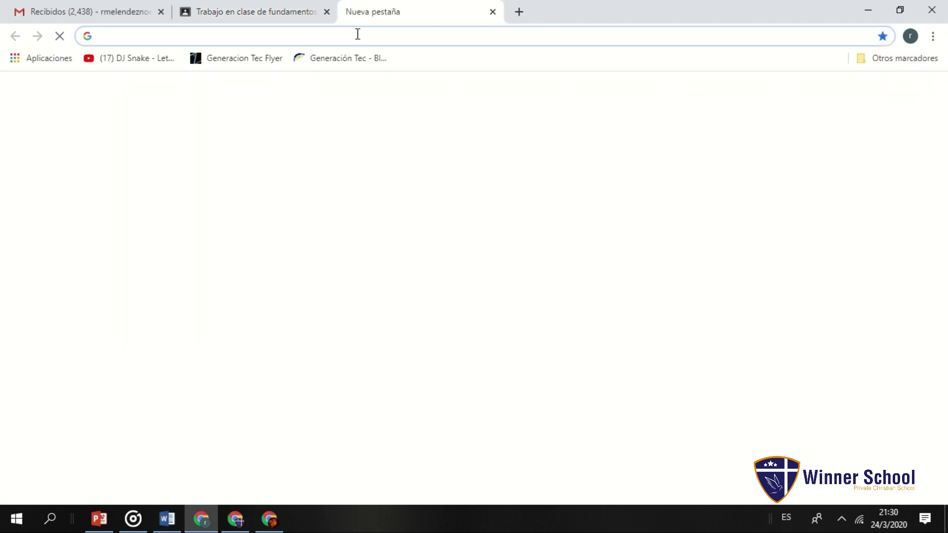
# Step: Search Google for 'tipos de computadoras'
pyautogui.write('tipos de c')
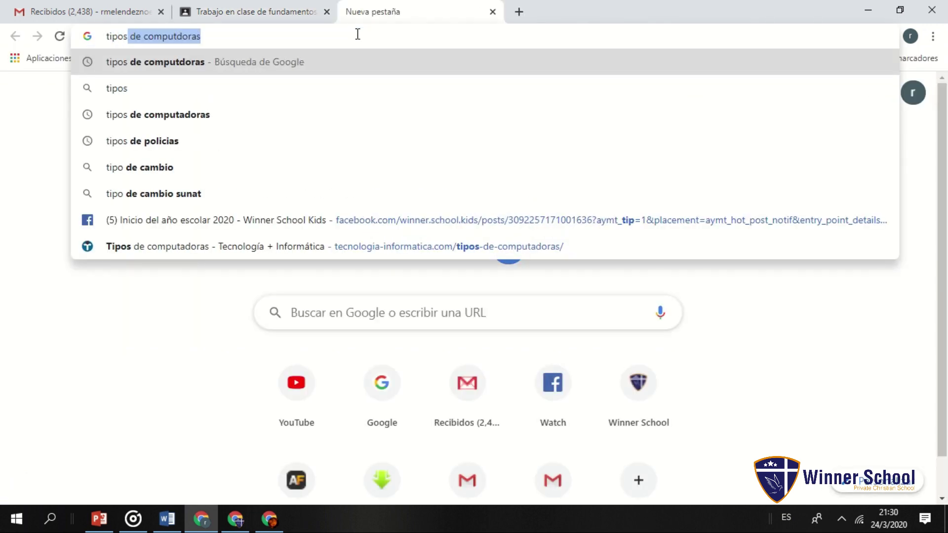
pyautogui.write('ompyad')
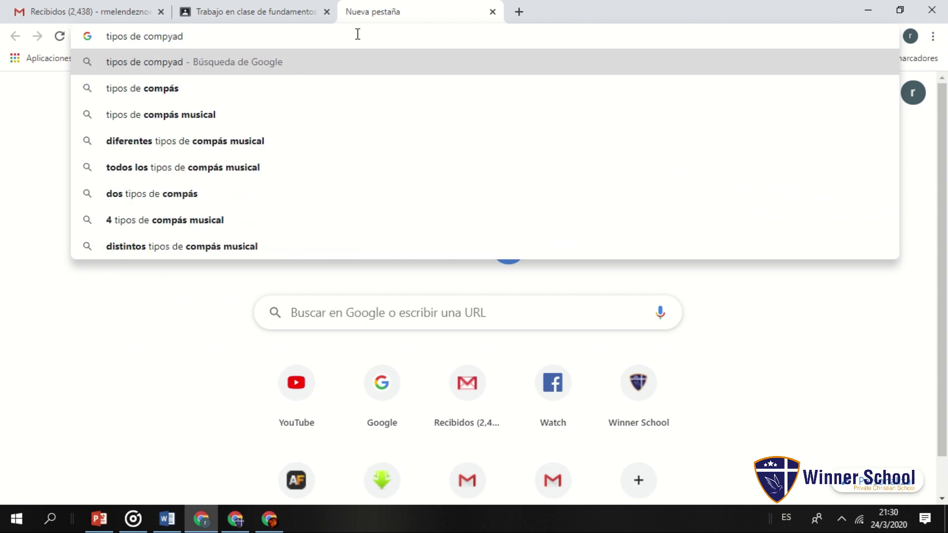
pyautogui.press('BackSpace')
pyautogui.press('BackSpace')
pyautogui.press('BackSpace')
pyautogui.write('u')
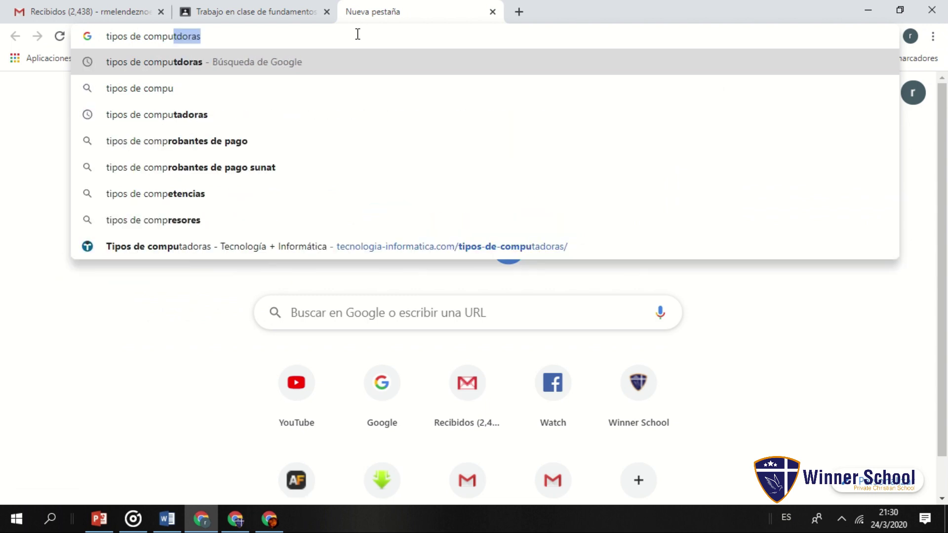
pyautogui.write('tadoras')
pyautogui.press('Return')
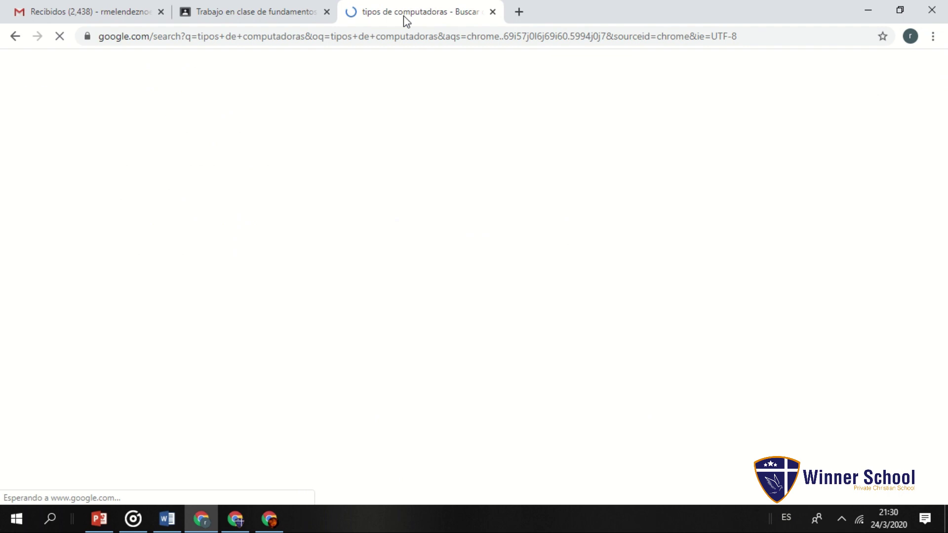
pyautogui.scroll(-10, 260, 307)
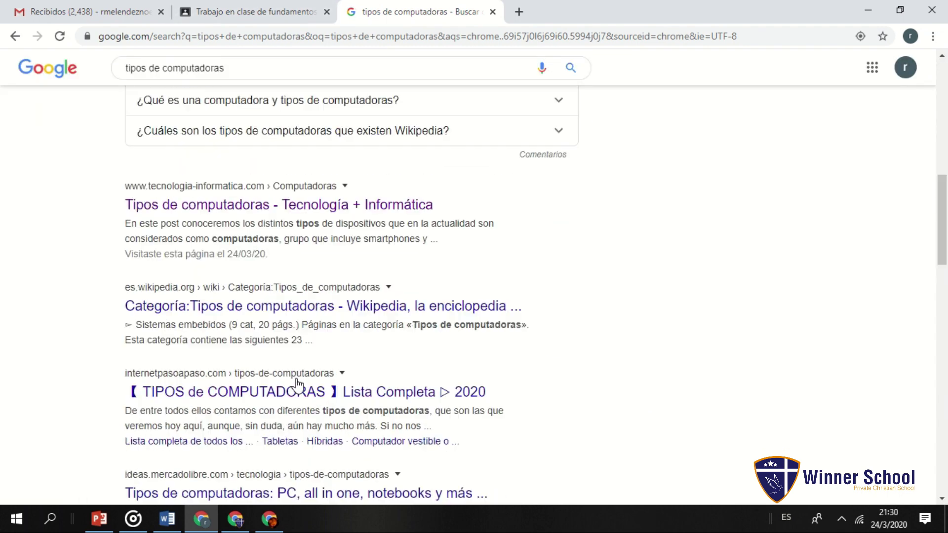
# Step: Copy the address of the 'Tipos de computadoras - Tecnología + Informática' page
pyautogui.click(266, 158)
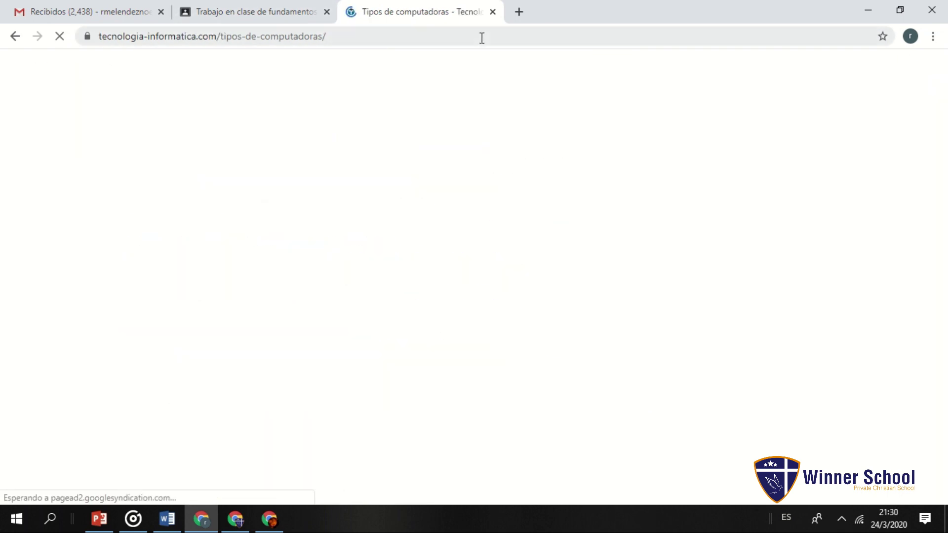
pyautogui.click(482, 37)
pyautogui.rightClick(482, 38)
pyautogui.click(508, 115)
pyautogui.click(252, 12)
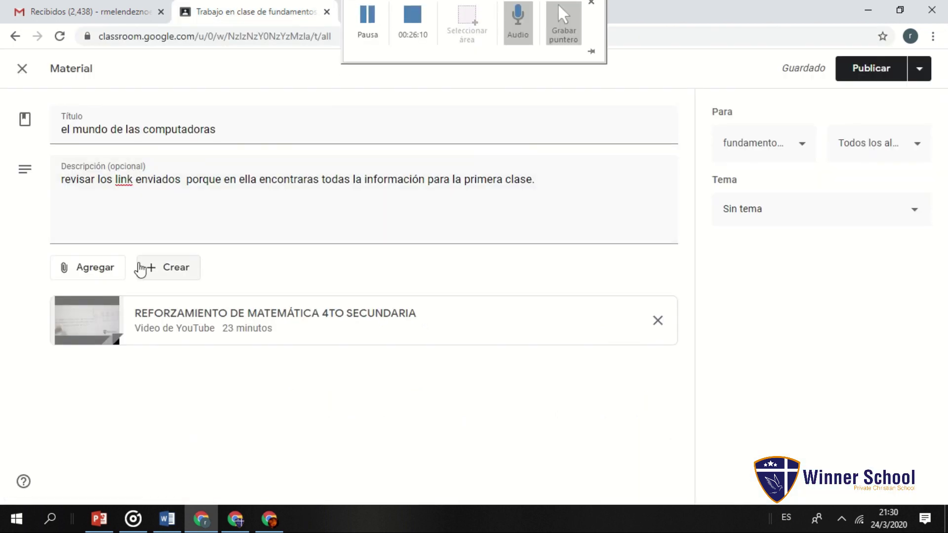
# Step: Paste the copied Tipos de computadoras address as a Vínculo attachment on the material
pyautogui.click(96, 269)
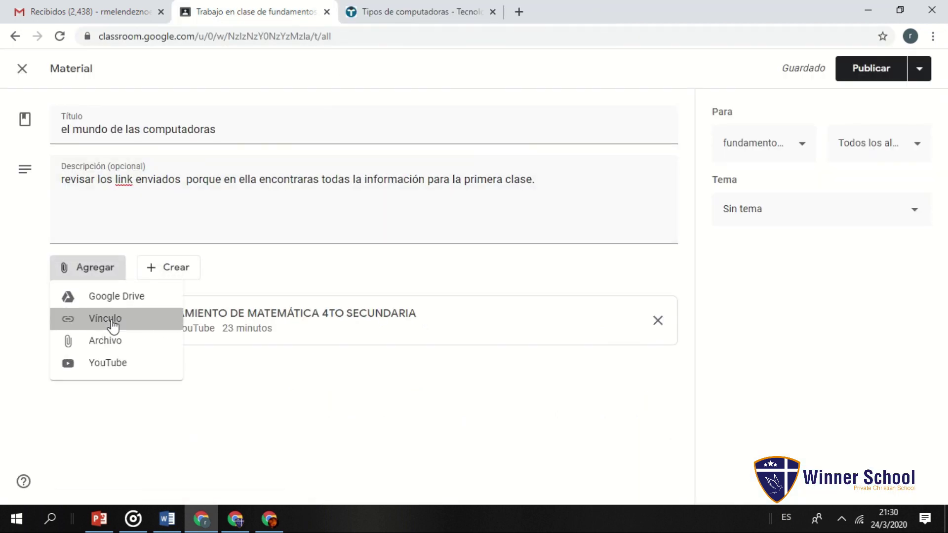
pyautogui.click(111, 322)
pyautogui.rightClick(440, 283)
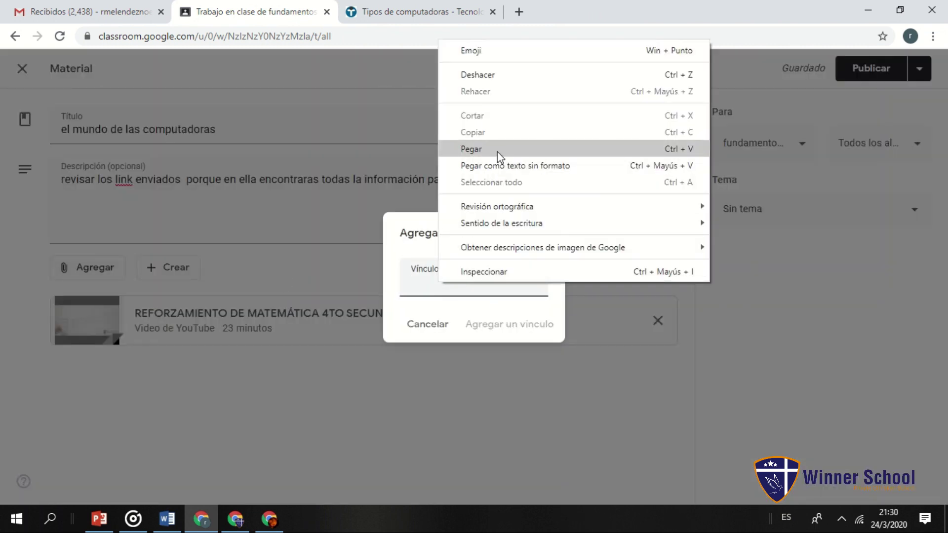
pyautogui.click(497, 150)
pyautogui.click(497, 324)
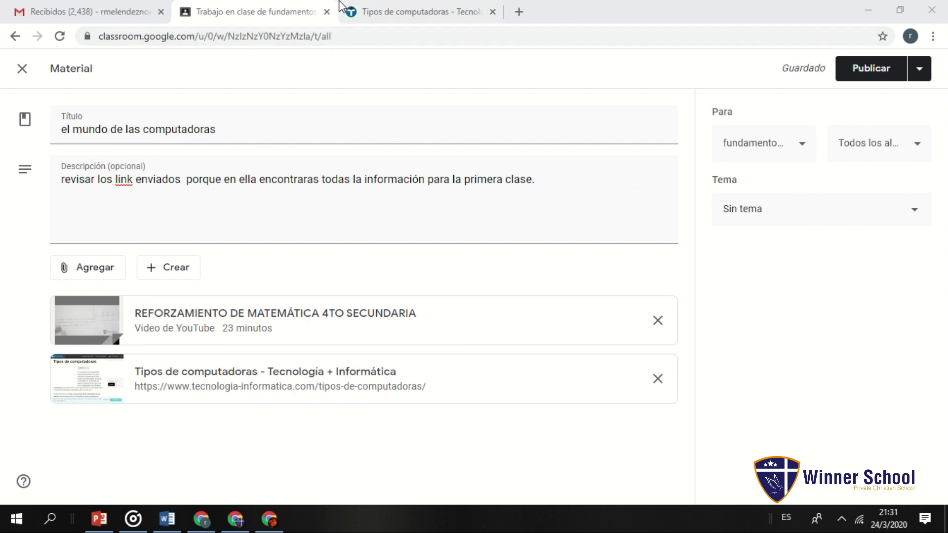
# Step: Open the Para dropdown listing the classes to post to
pyautogui.moveTo(424, 7)
pyautogui.click(794, 144)
pyautogui.click(749, 140)
pyautogui.click(793, 156)
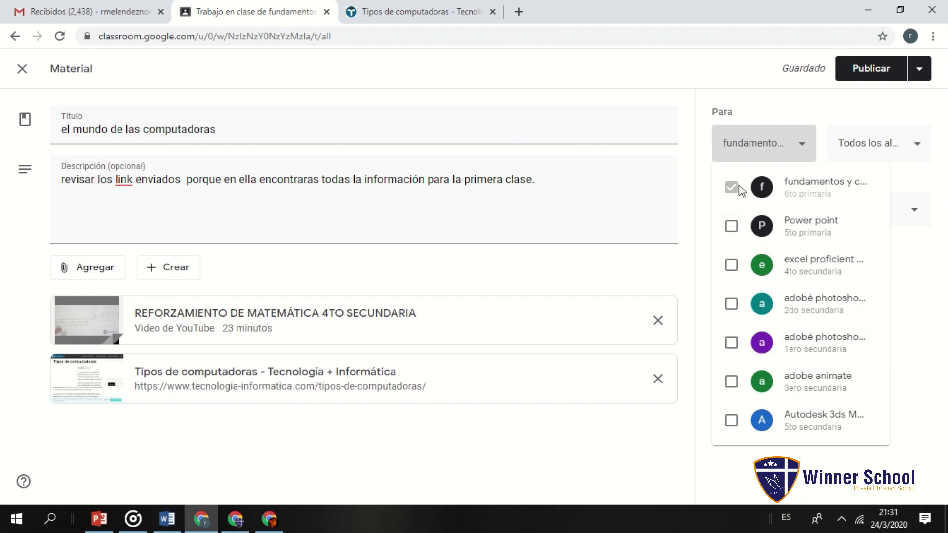
# Step: Keep the fundamentos class and Todos los alumnos, file under 'introducción a la informática', and publish
pyautogui.click(767, 132)
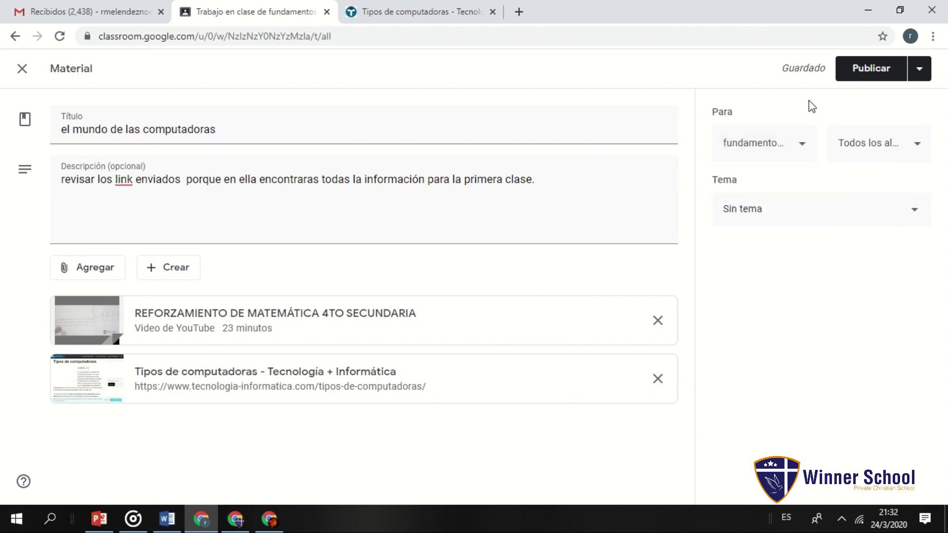
pyautogui.click(894, 150)
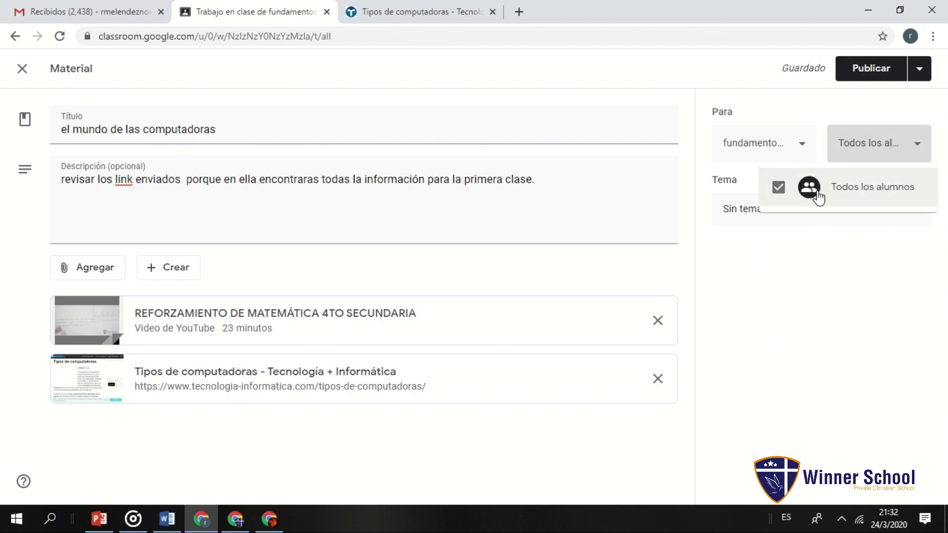
pyautogui.click(771, 112)
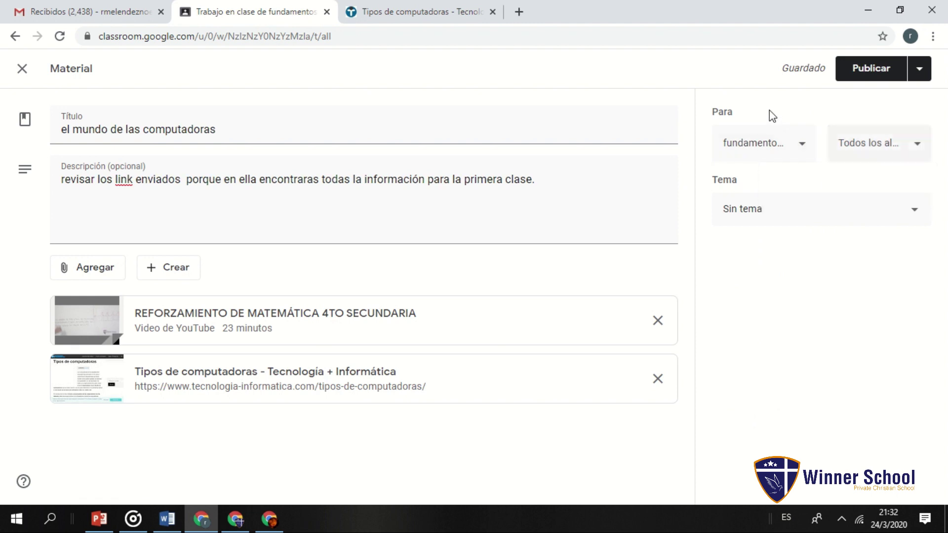
pyautogui.click(912, 214)
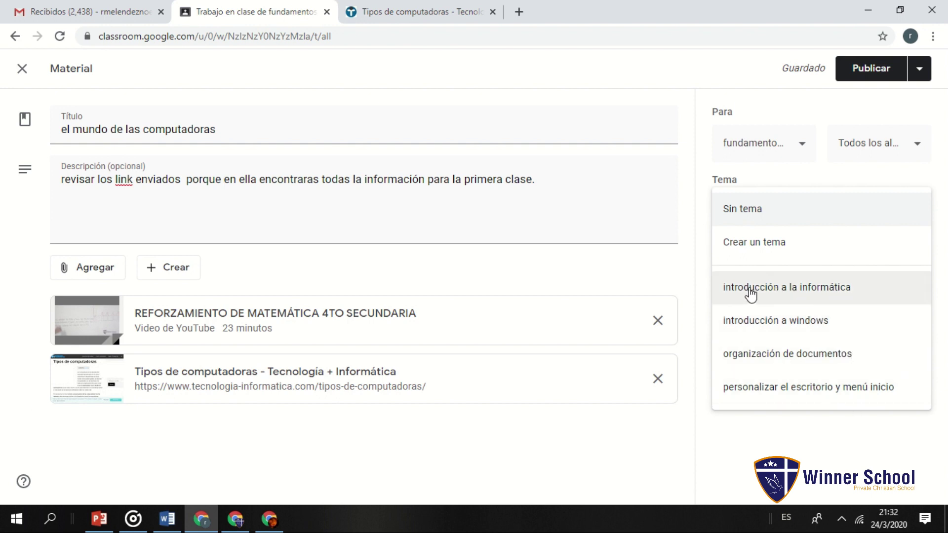
pyautogui.click(795, 295)
pyautogui.click(878, 77)
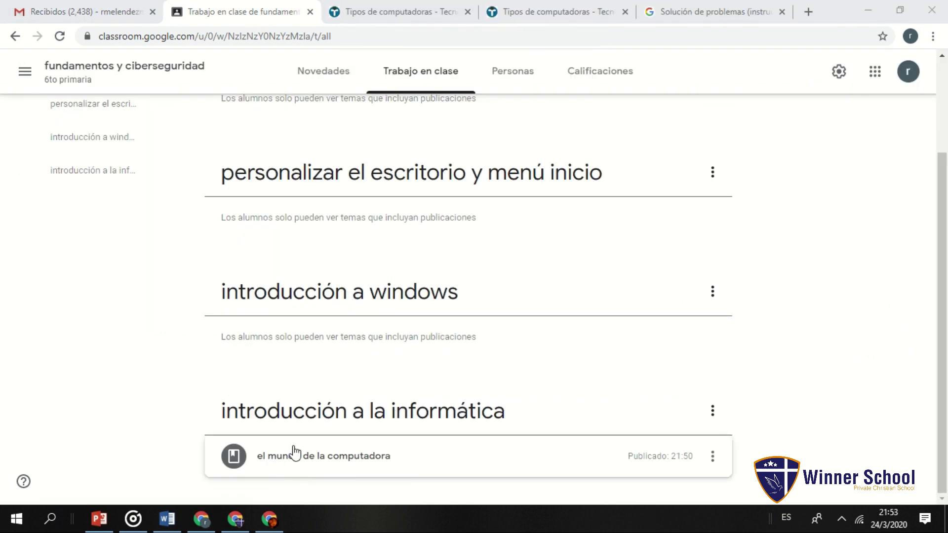
# Step: Expand the published 'el mundo de la computadora' post to preview it
pyautogui.click(573, 473)
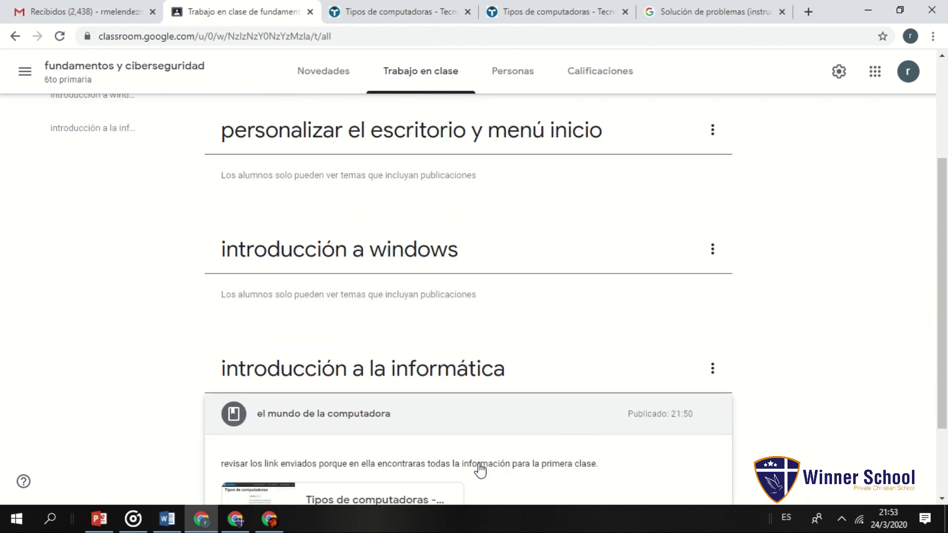
pyautogui.scroll(-3, 478, 466)
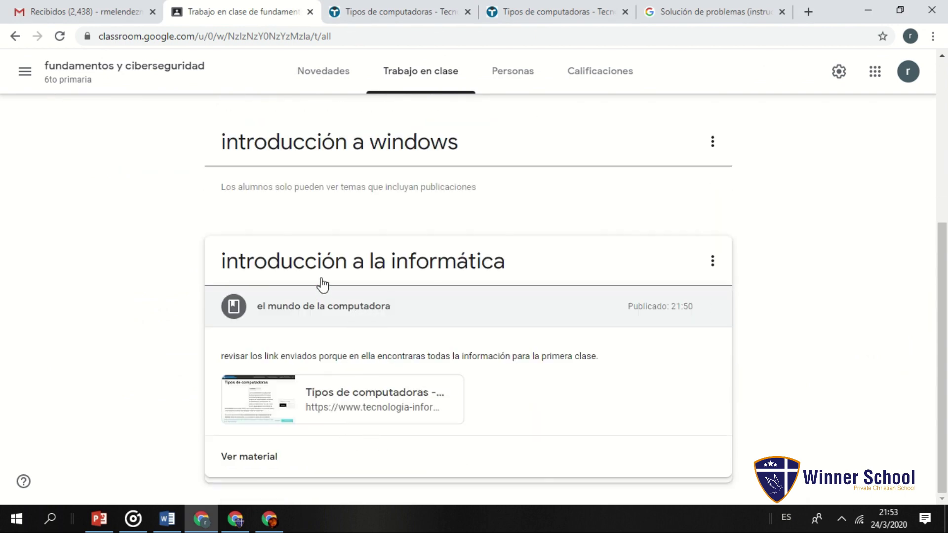
pyautogui.scroll(6, 446, 299)
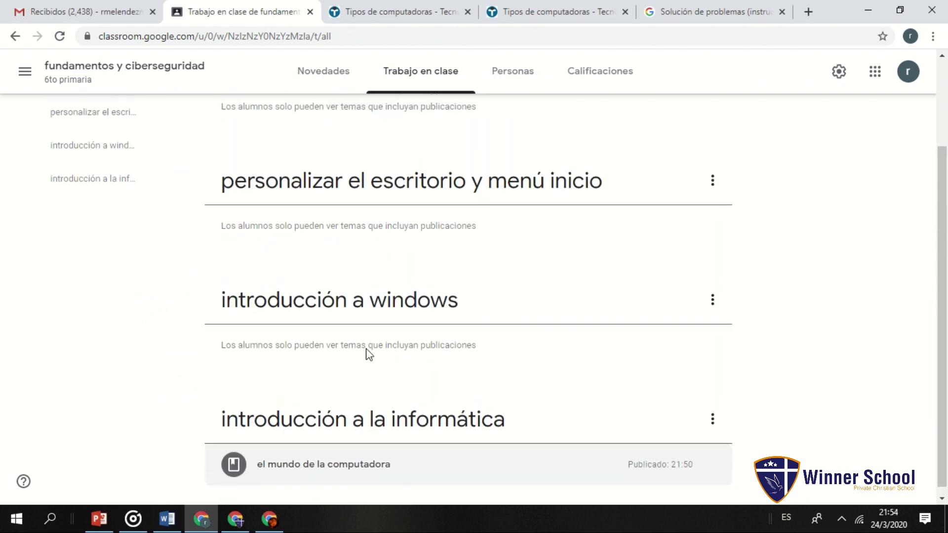
# Step: Create a new Tarea assignment from the Crear menu
pyautogui.click(257, 133)
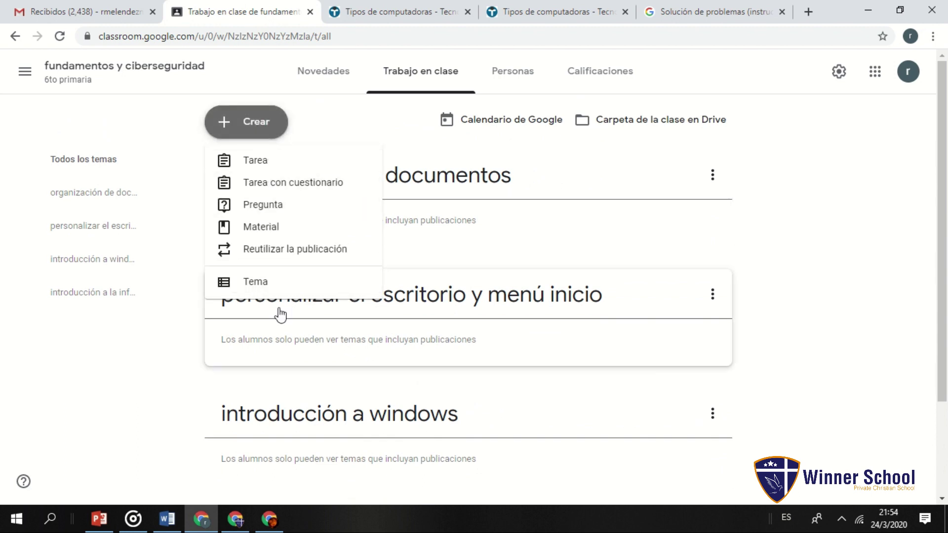
pyautogui.scroll(-1, 285, 339)
pyautogui.scroll(-2, 285, 339)
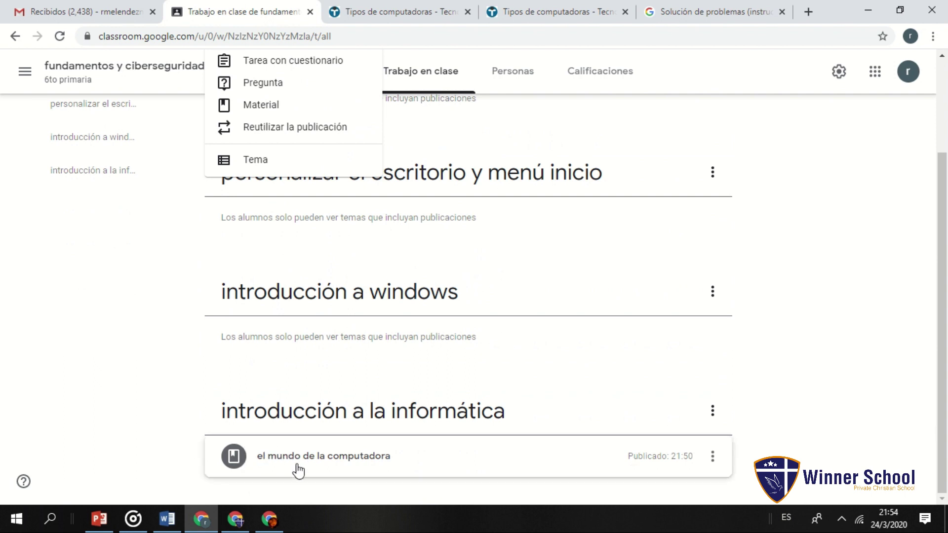
pyautogui.scroll(3, 262, 76)
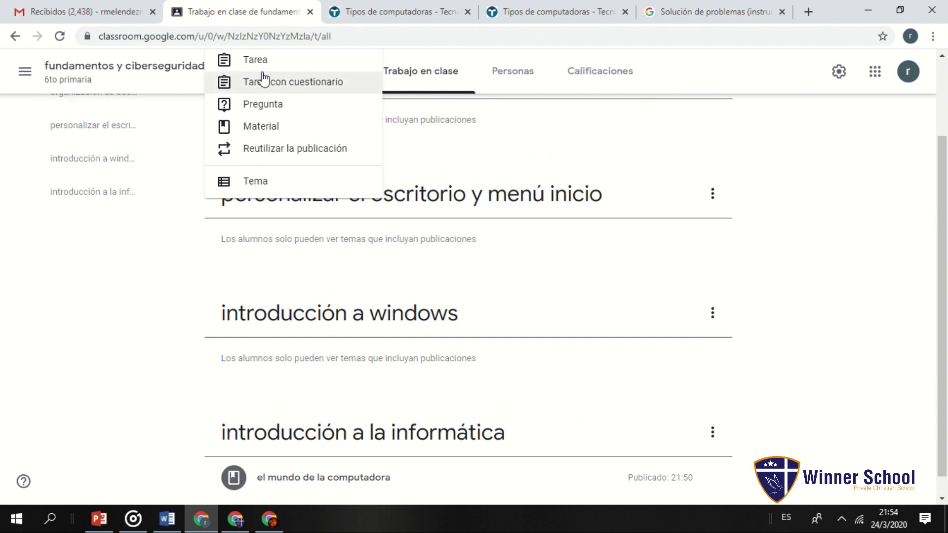
pyautogui.click(272, 165)
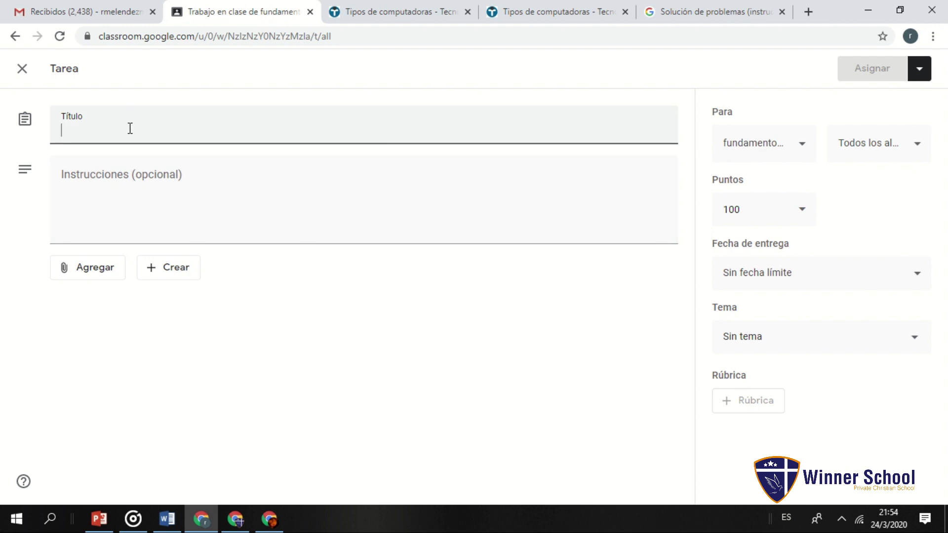
# Step: Title the assignment 'investigacion' and start instructions with 'utilizar el programa'
pyautogui.write('nvestigacion')
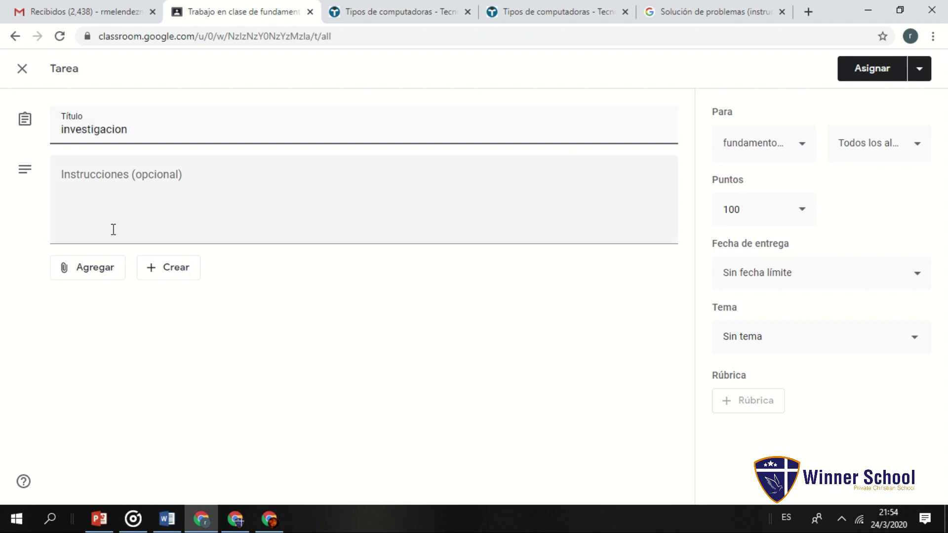
pyautogui.click(113, 230)
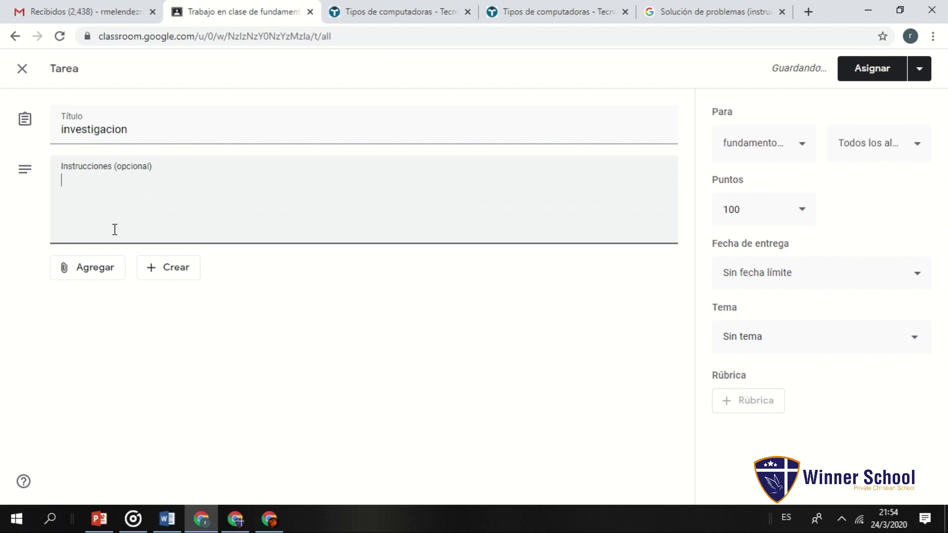
pyautogui.write('utiliza')
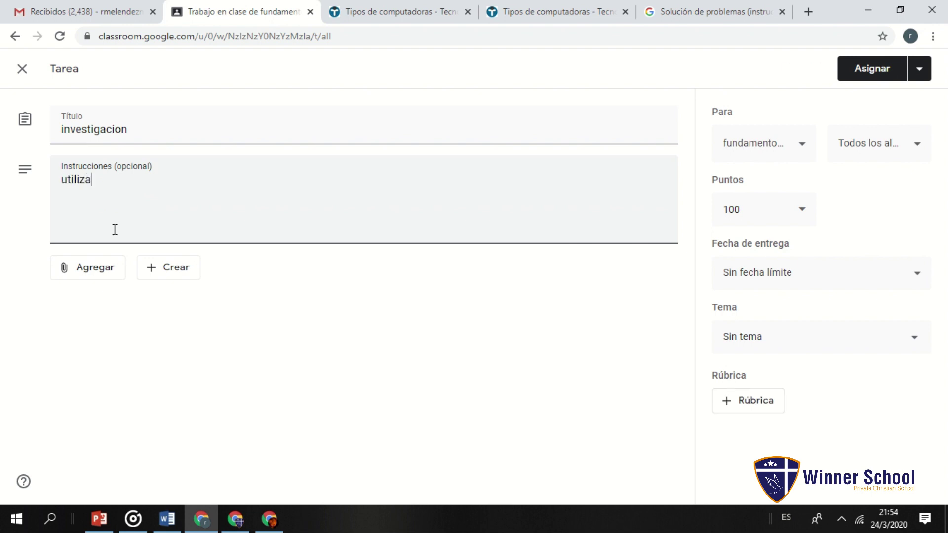
pyautogui.write('r  el progrma')
pyautogui.press('BackSpace')
pyautogui.write('a')
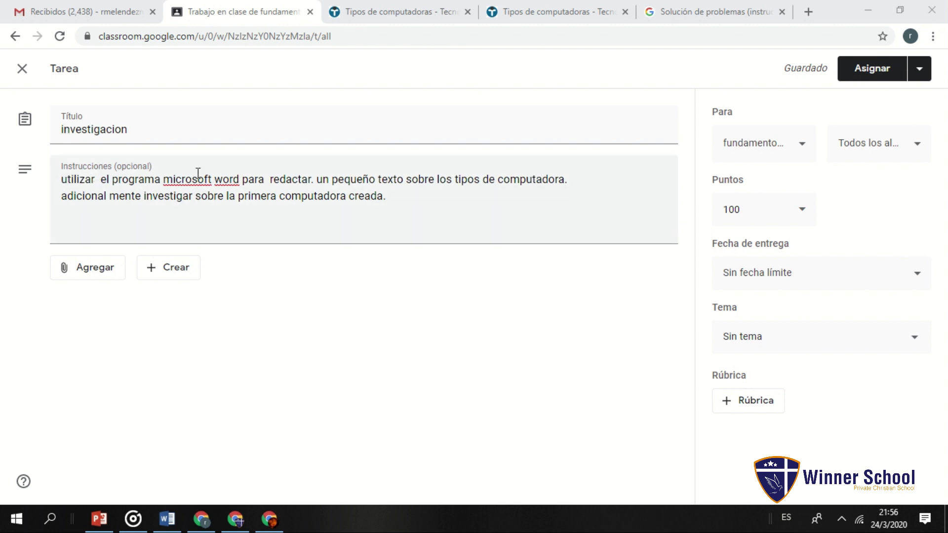
# Step: Attach a file from the computer through Agregar > Archivo to reach the device file browser
pyautogui.click(85, 273)
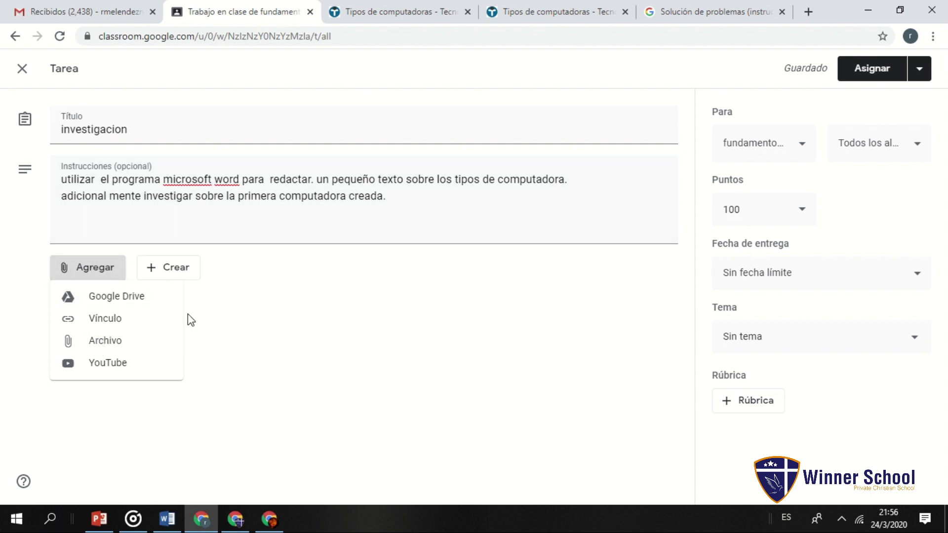
pyautogui.click(106, 341)
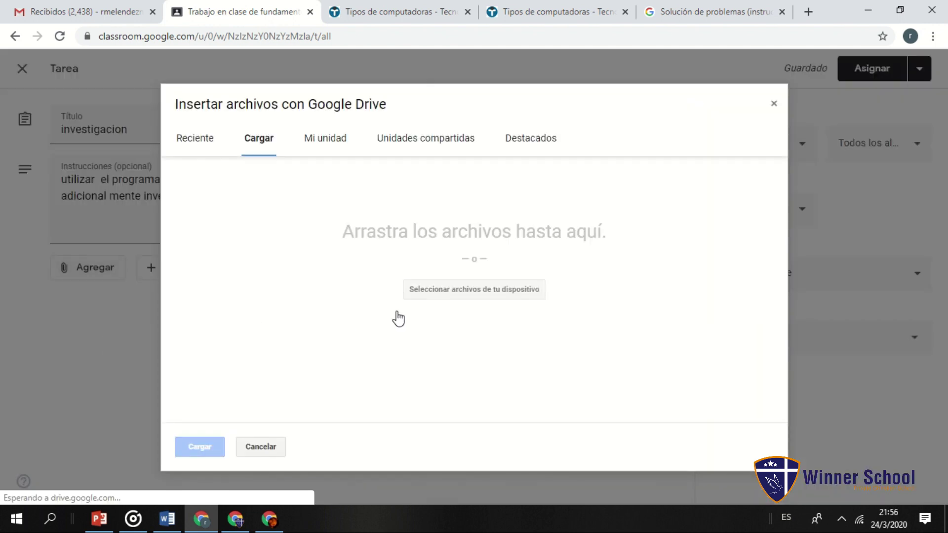
pyautogui.click(454, 301)
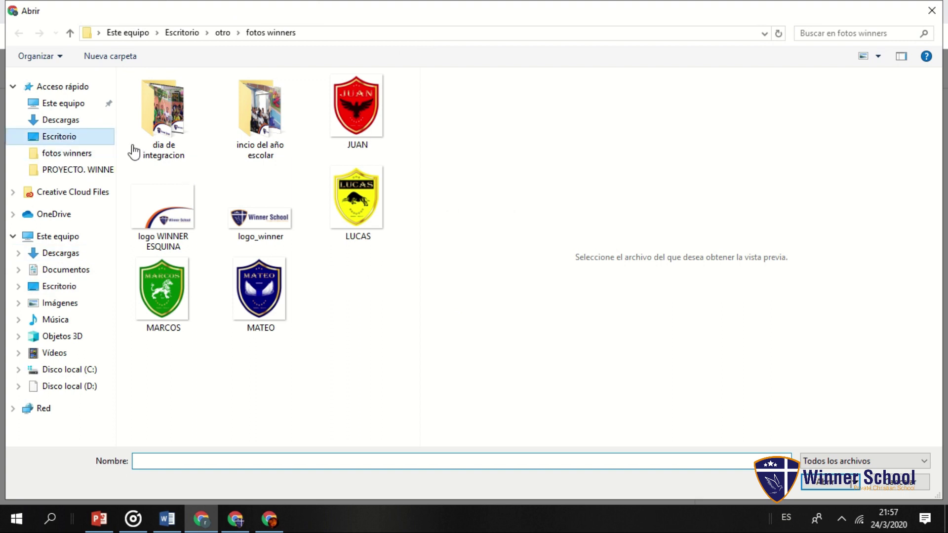
# Step: Navigate to the Escritorio > otro > PROYECTO. WINNER BOTS folder in the Open dialog
pyautogui.moveTo(407, 4)
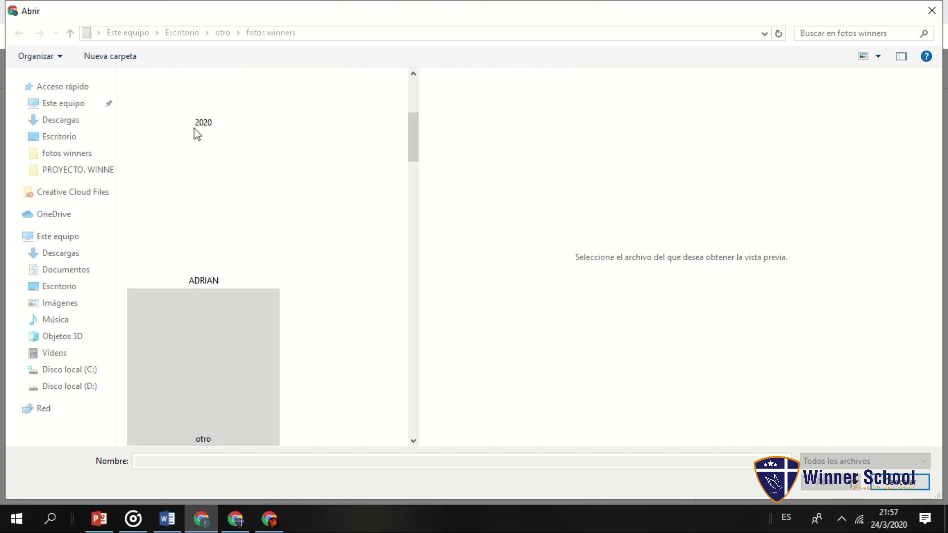
pyautogui.click(199, 397)
pyautogui.doubleClick(200, 397)
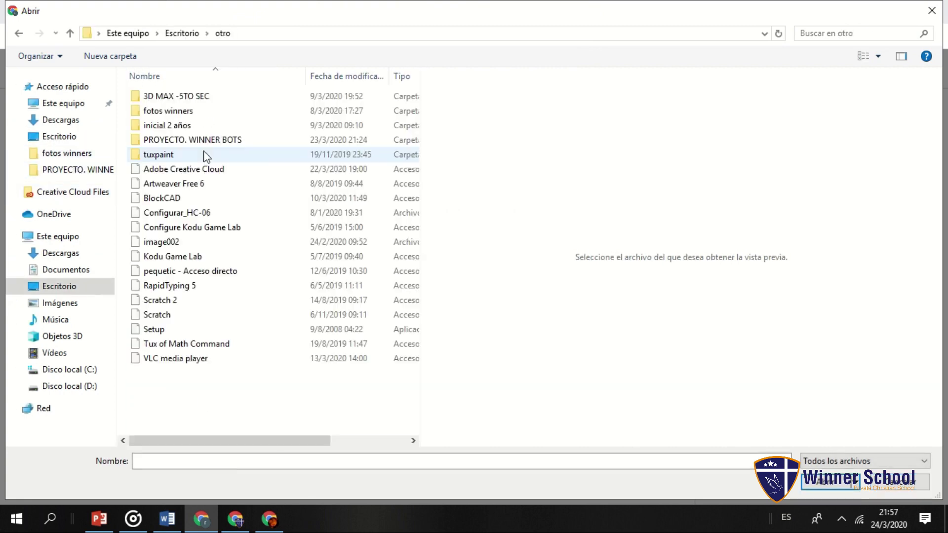
pyautogui.doubleClick(206, 115)
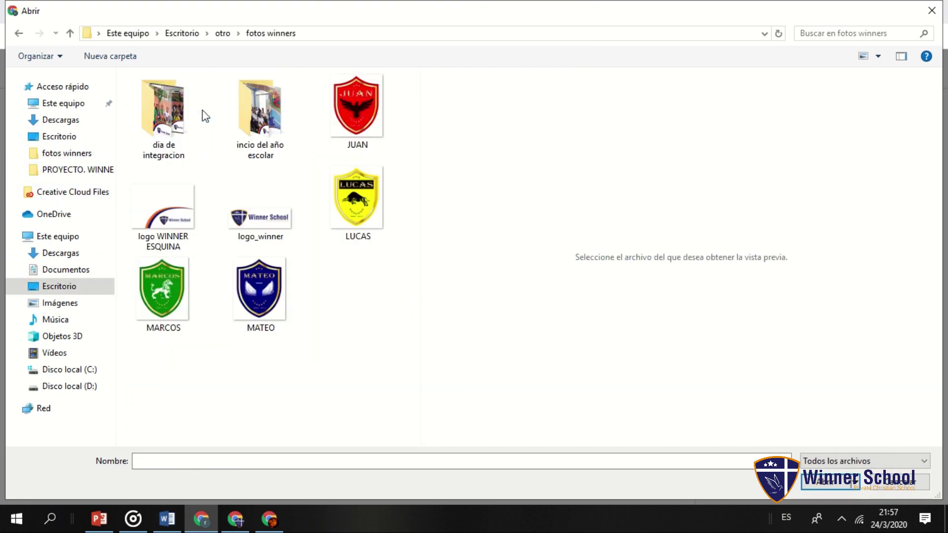
pyautogui.hotkey('alt', 'Left')
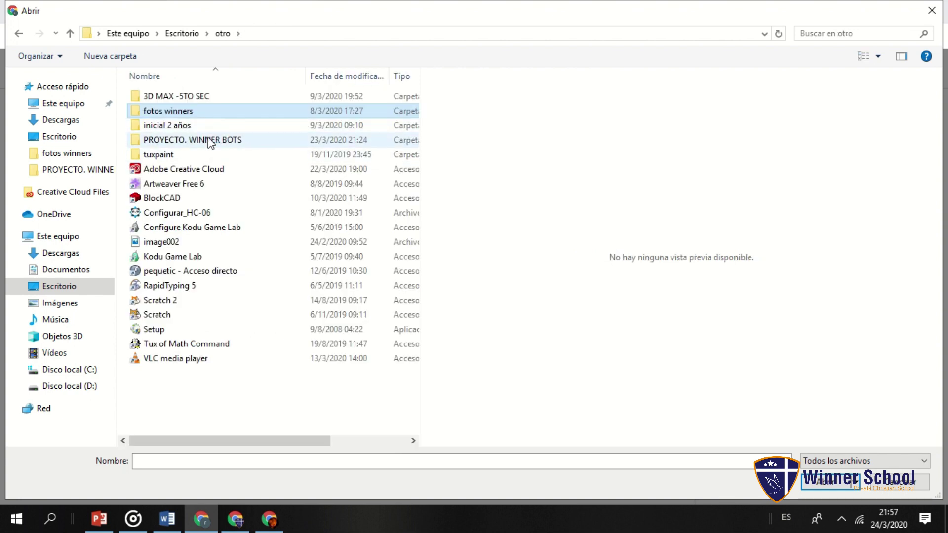
pyautogui.doubleClick(213, 140)
# Step: Pick winnerbot.docx and upload it to the assignment
pyautogui.scroll(-5, 277, 322)
pyautogui.scroll(-1, 277, 322)
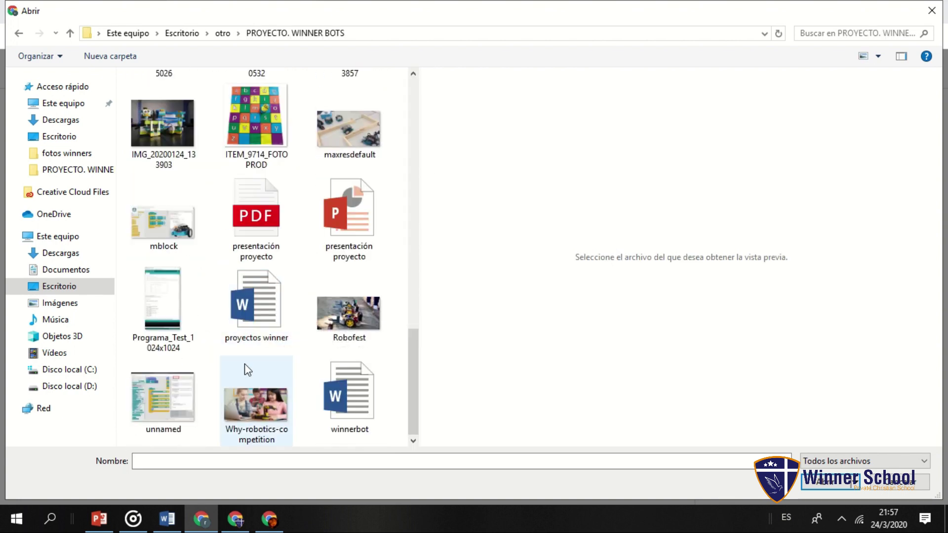
pyautogui.click(260, 318)
pyautogui.click(324, 392)
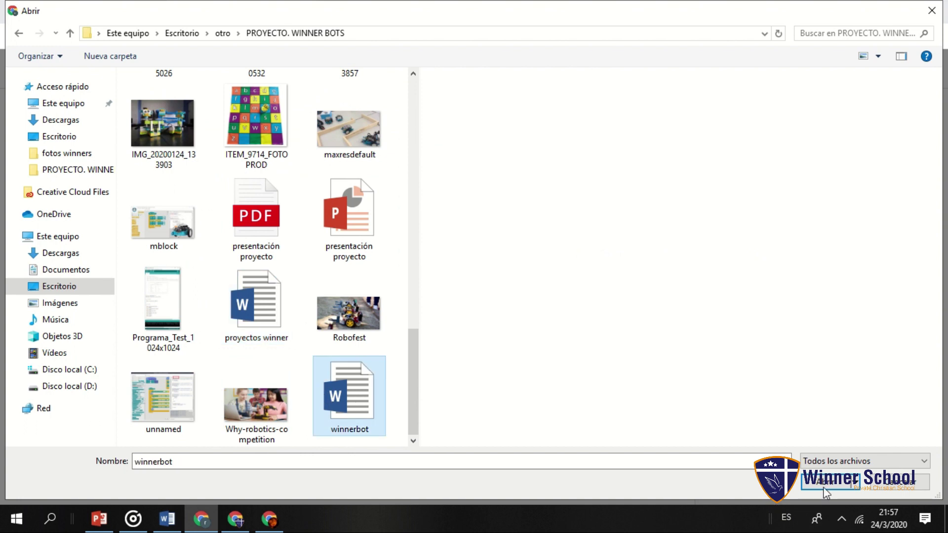
pyautogui.click(823, 487)
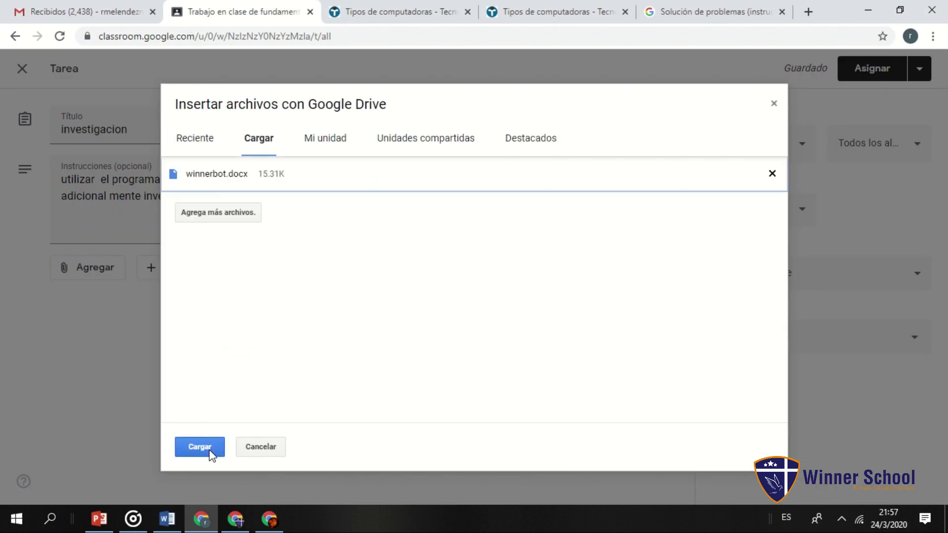
pyautogui.click(210, 452)
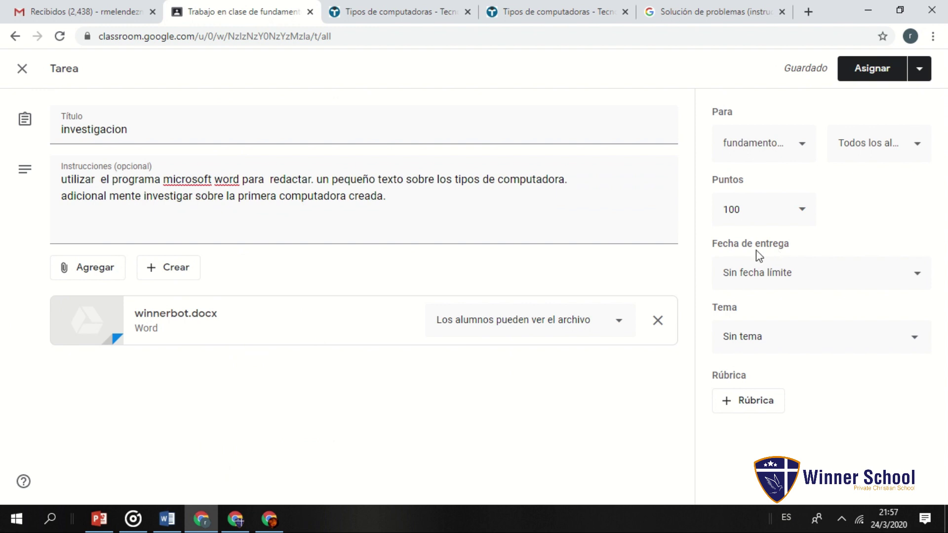
# Step: Leave only the fundamentos class checked as the assignment's recipient, unchecking Power point and Excel
pyautogui.click(773, 148)
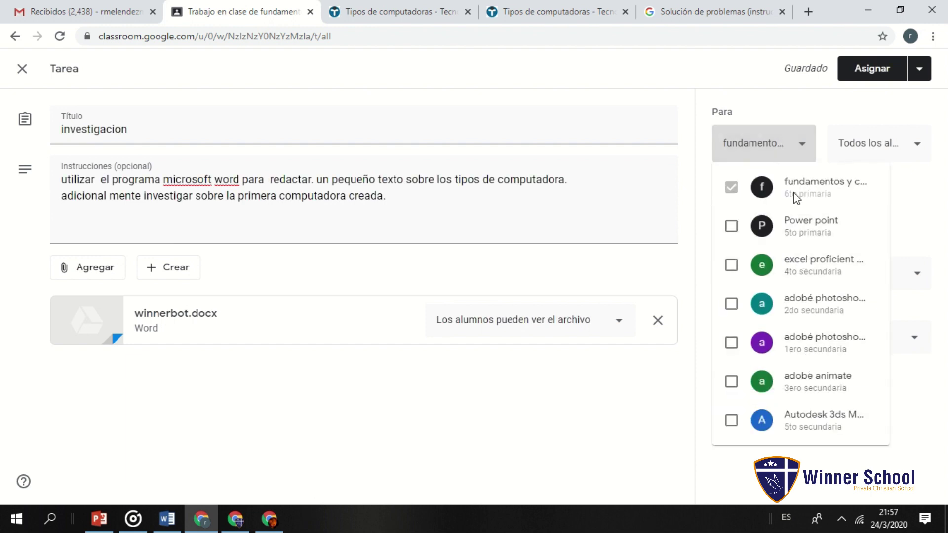
pyautogui.click(734, 227)
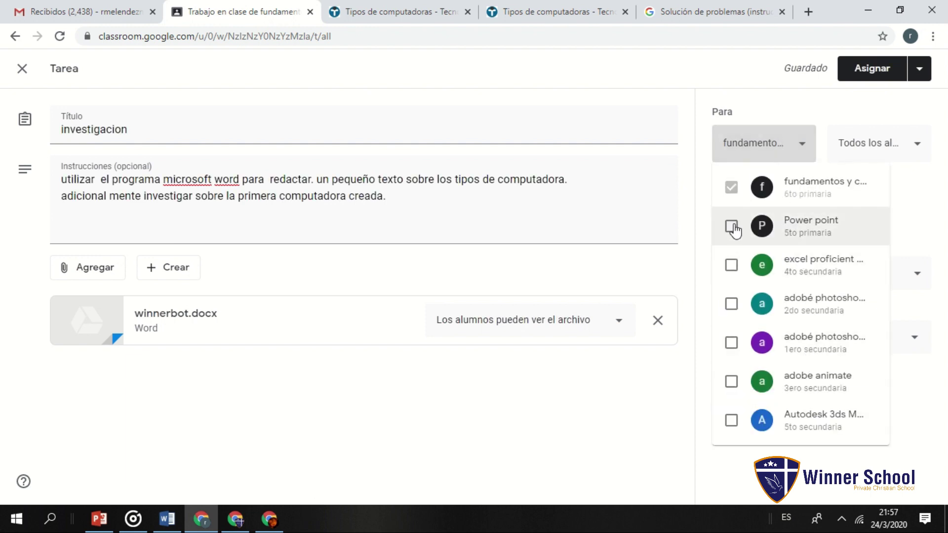
pyautogui.click(731, 269)
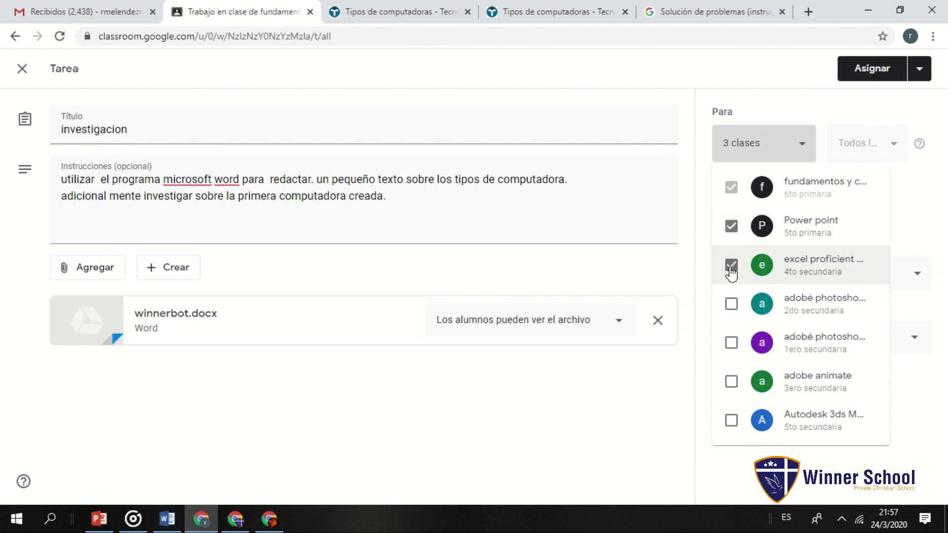
pyautogui.click(731, 267)
pyautogui.click(731, 227)
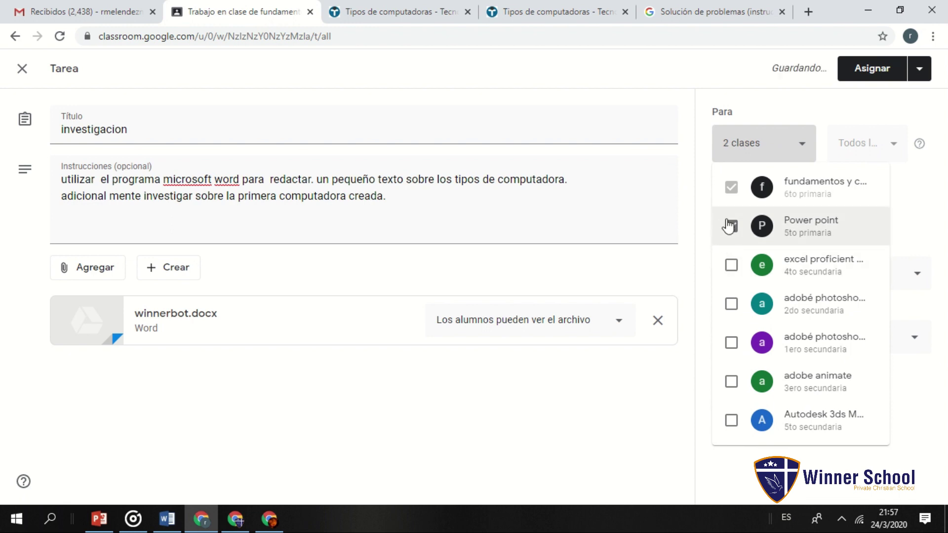
pyautogui.click(819, 153)
pyautogui.click(757, 212)
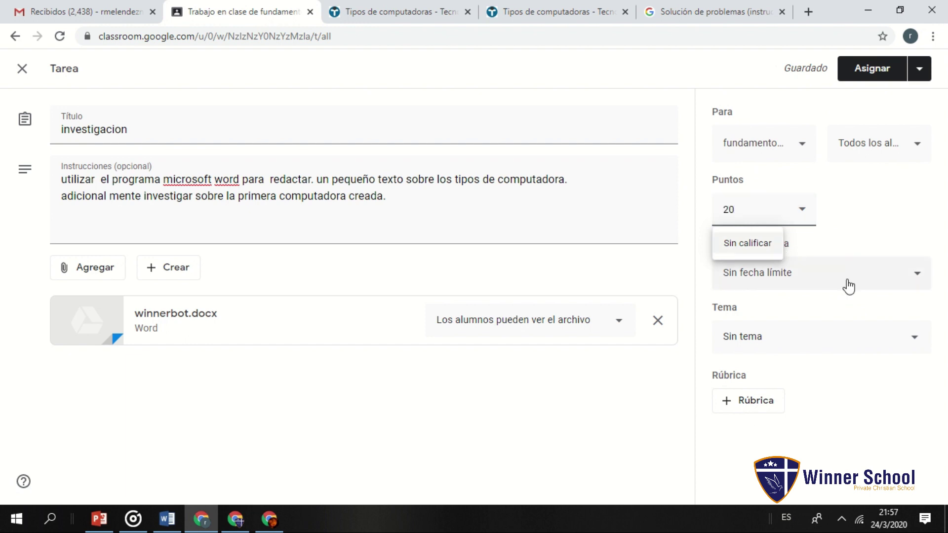
# Step: Set the assignment to 20 points, due 27 March at 18:00
pyautogui.click(874, 220)
pyautogui.click(790, 271)
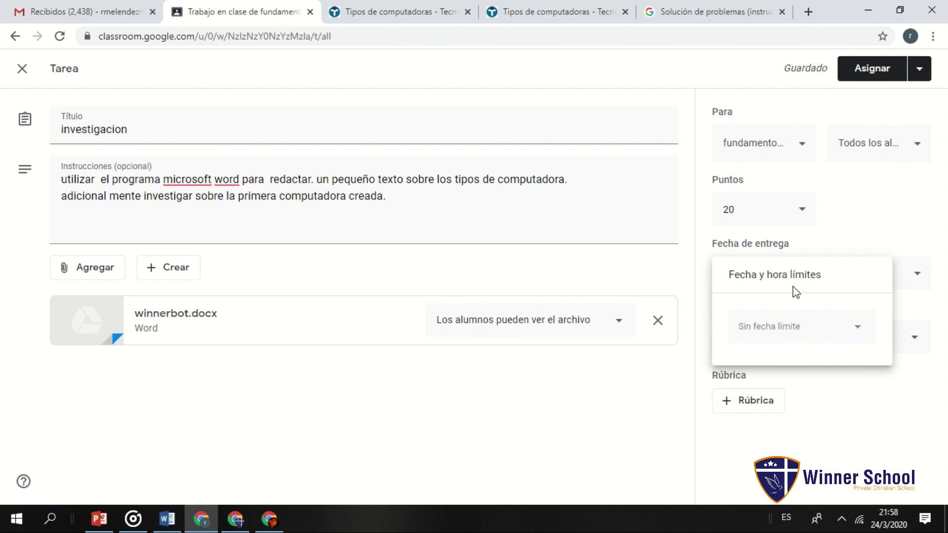
pyautogui.click(789, 331)
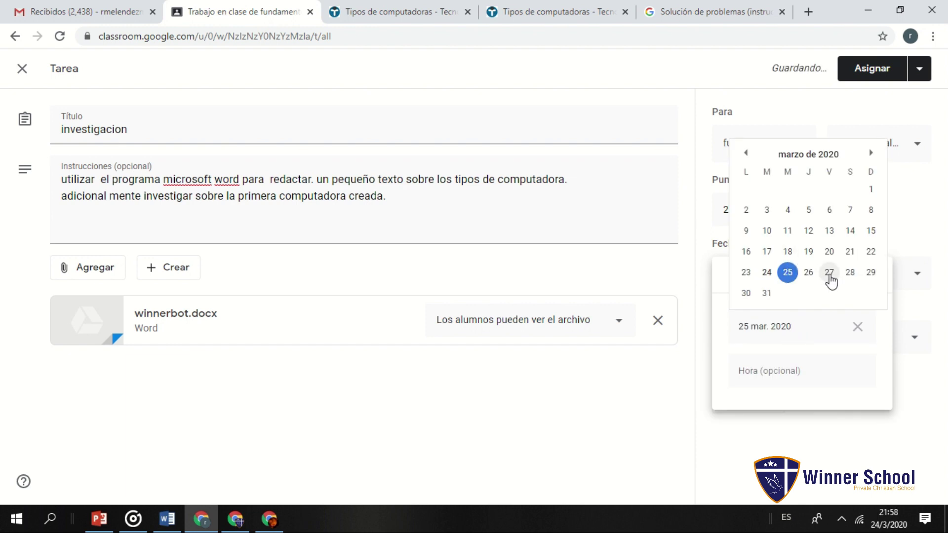
pyautogui.click(830, 275)
pyautogui.click(792, 371)
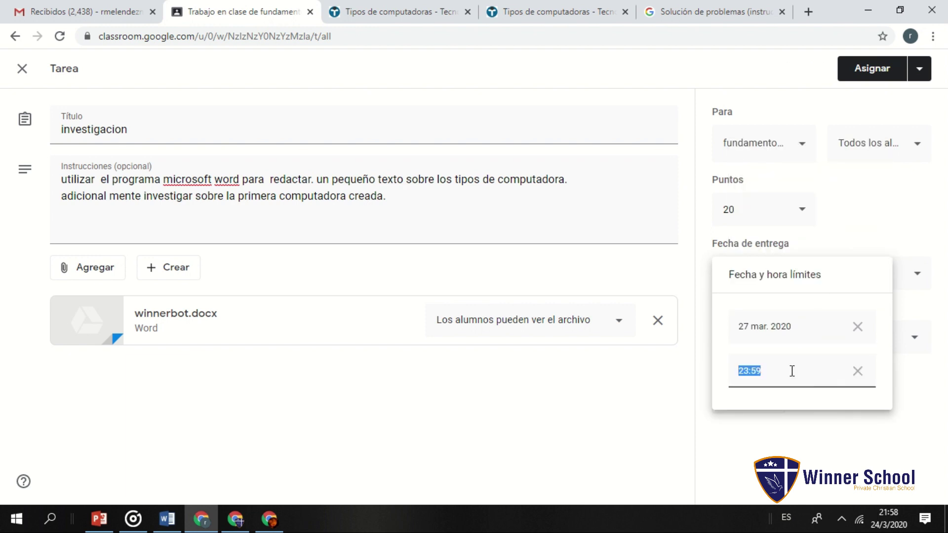
pyautogui.write('6')
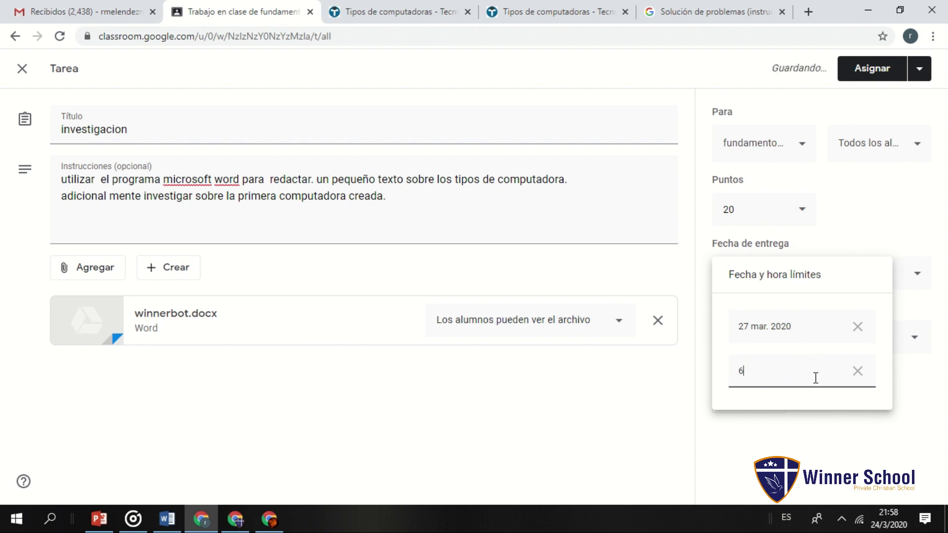
pyautogui.write('.o')
pyautogui.press('BackSpace')
pyautogui.press('BackSpace')
pyautogui.press('BackSpace')
pyautogui.write('18')
pyautogui.click(910, 201)
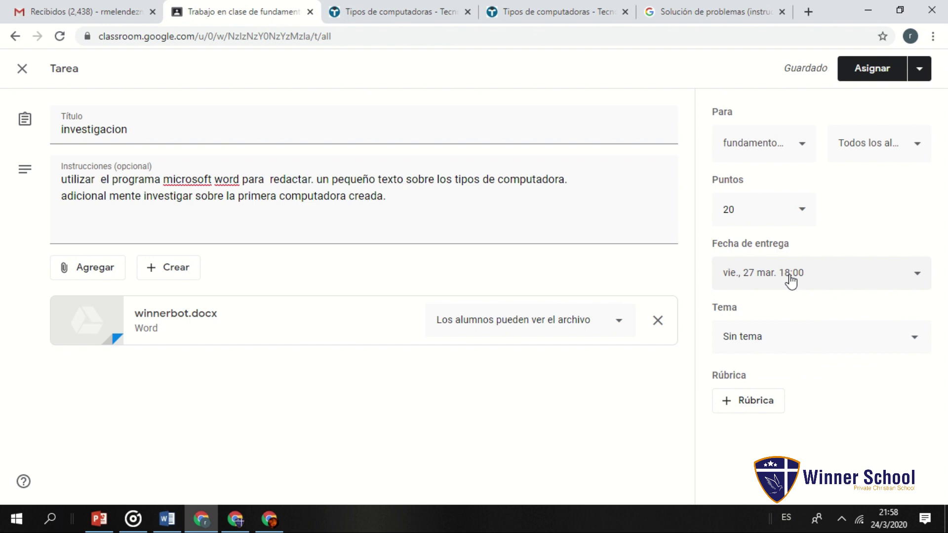
# Step: File the assignment under the topic introducción a la informática and publish it
pyautogui.click(771, 341)
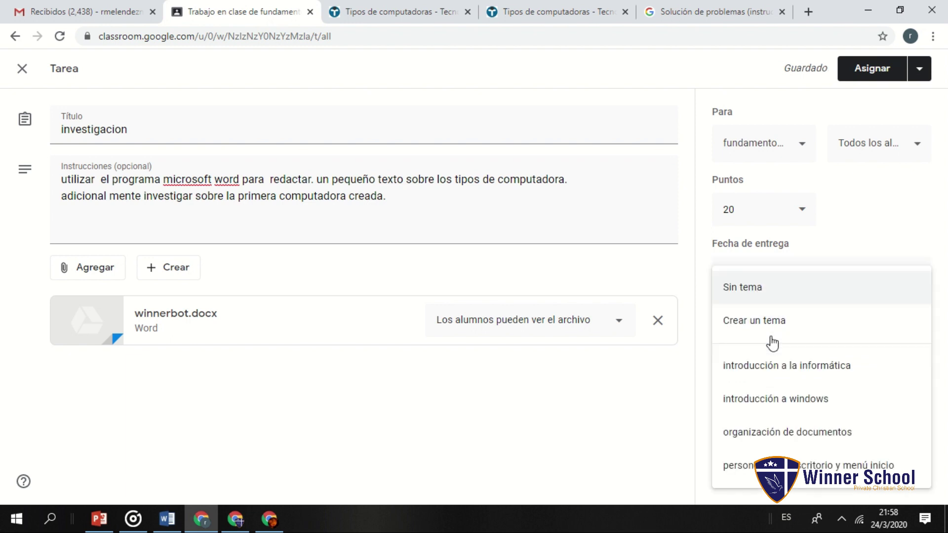
pyautogui.click(829, 242)
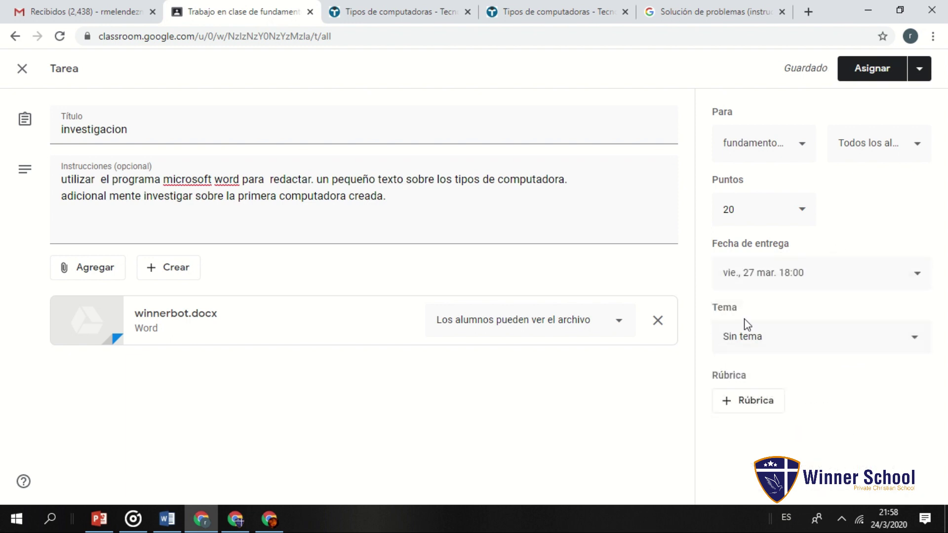
pyautogui.click(759, 338)
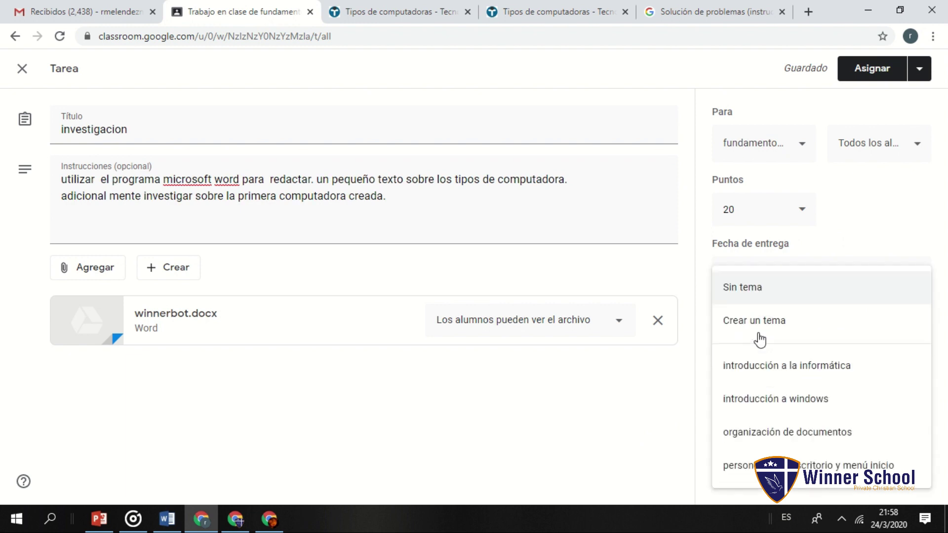
pyautogui.click(767, 368)
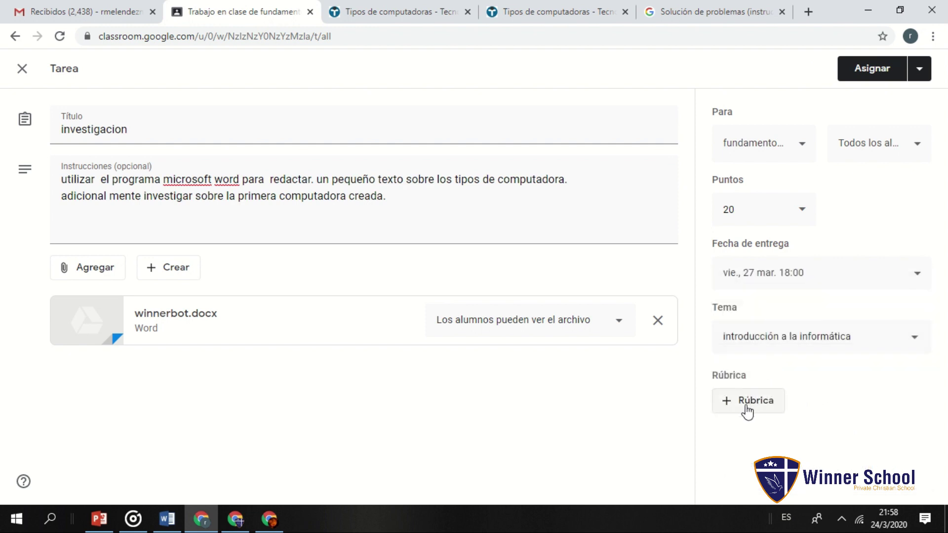
pyautogui.click(872, 74)
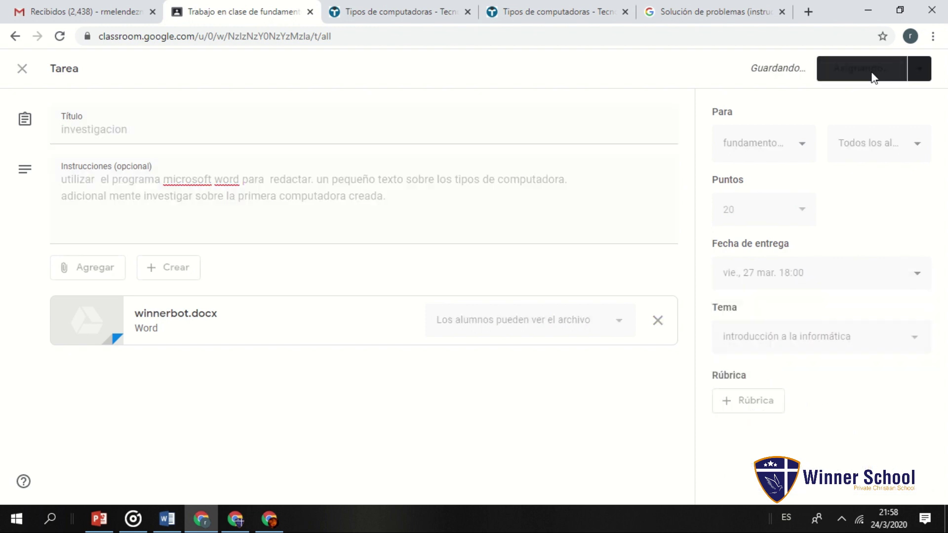
pyautogui.moveTo(371, 22)
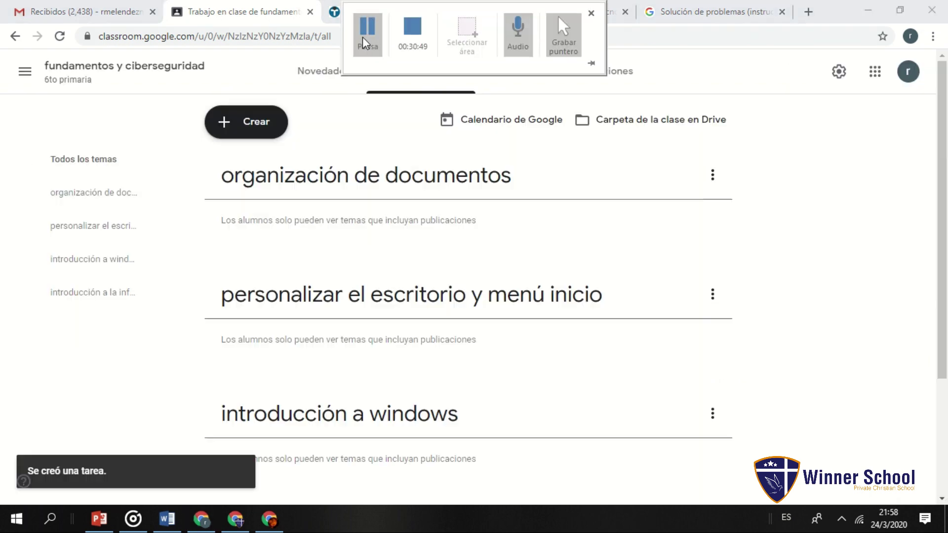
pyautogui.scroll(-3, 376, 306)
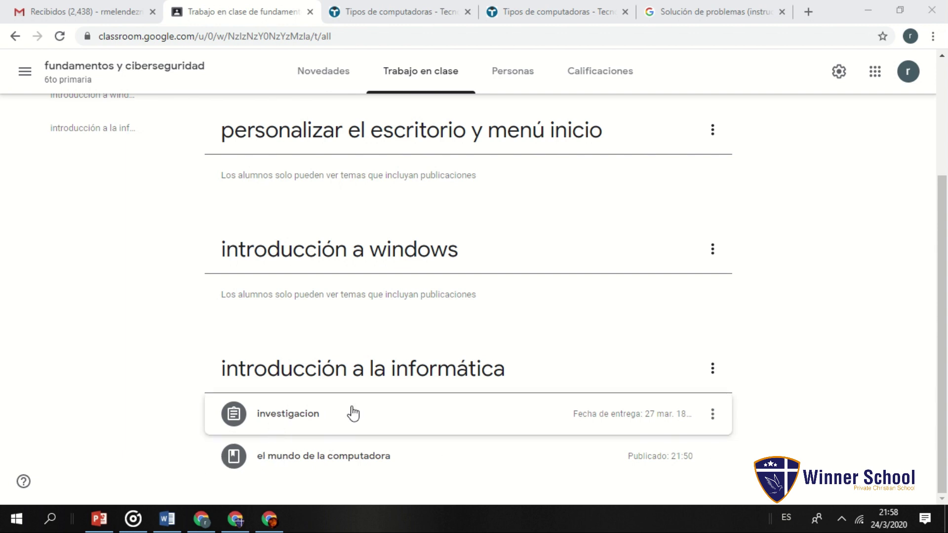
pyautogui.scroll(3, 352, 415)
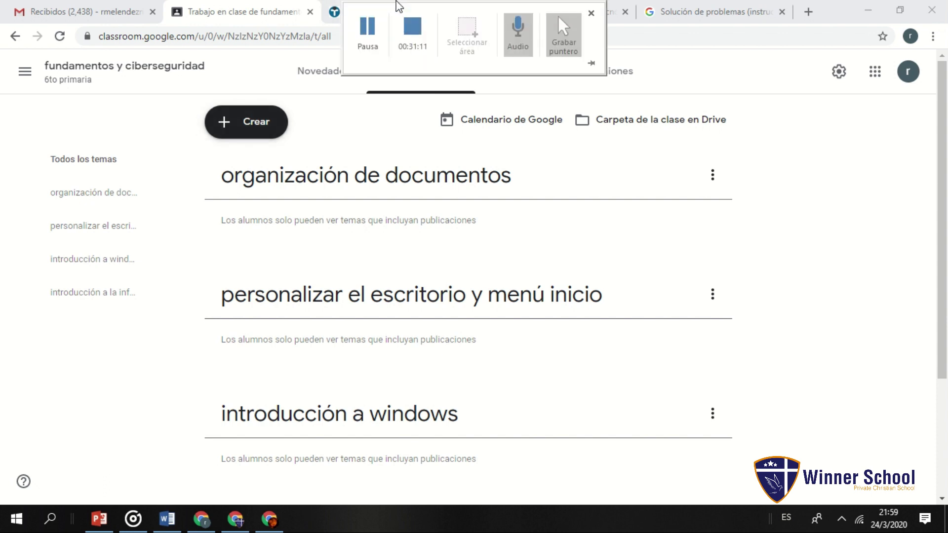
# Step: Start a quiz assignment titled 'practica 1' with instructions 'resolver el siguiente formulario'
pyautogui.click(224, 140)
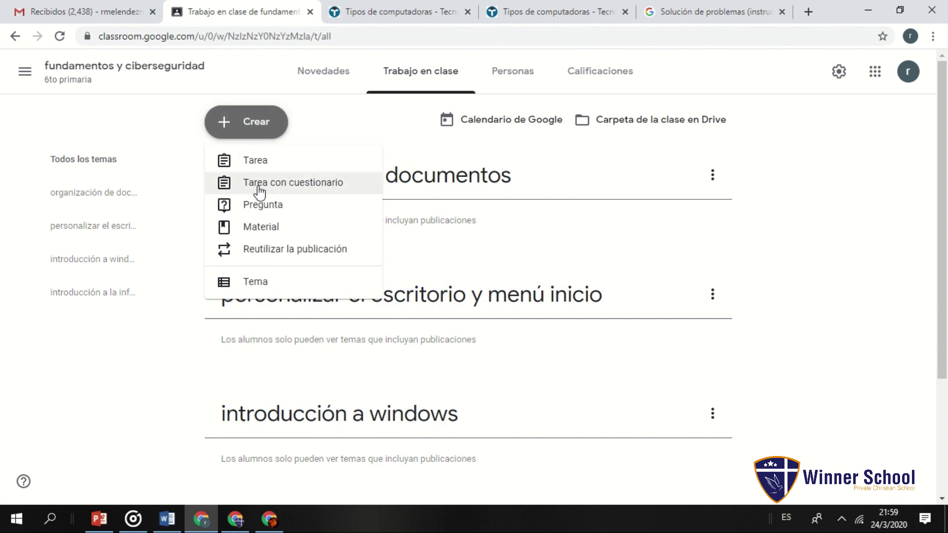
pyautogui.click(261, 188)
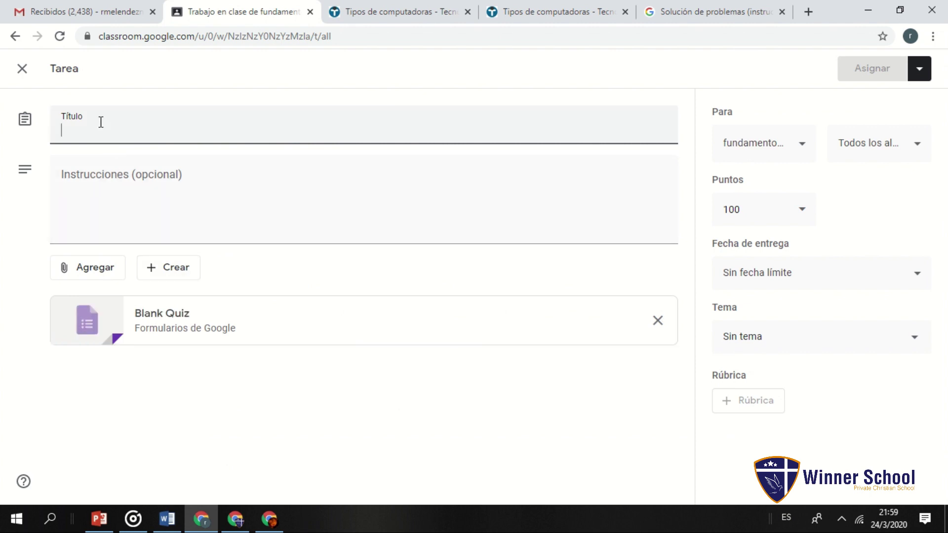
pyautogui.write('practica 1')
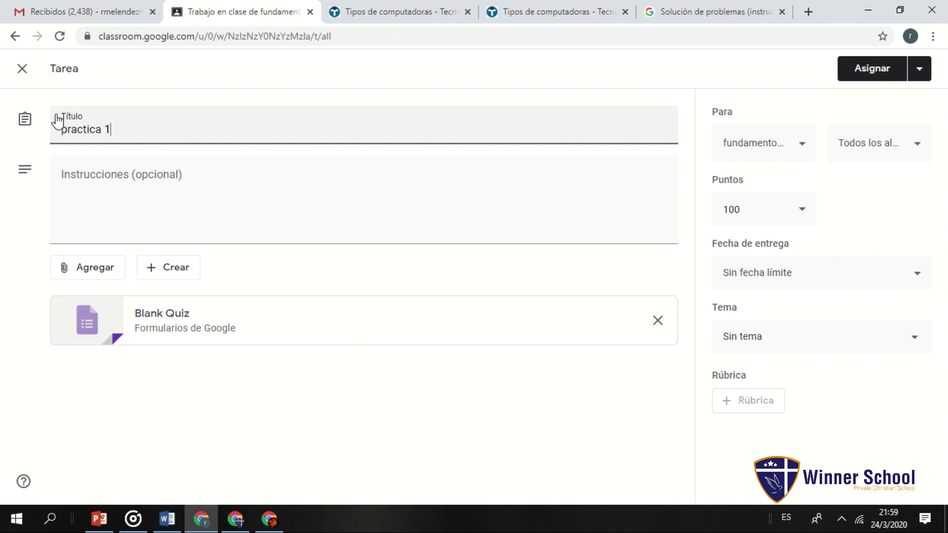
pyautogui.click(133, 217)
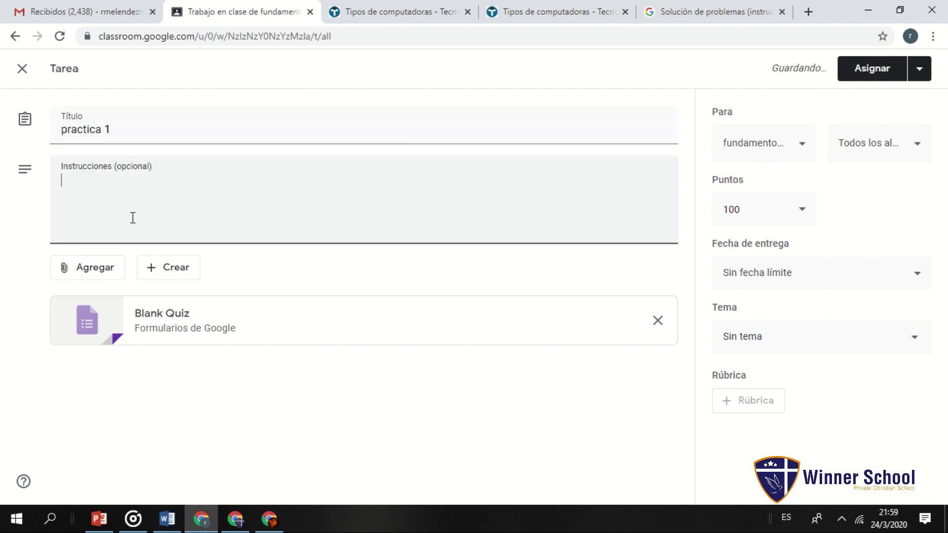
pyautogui.write('resolver las')
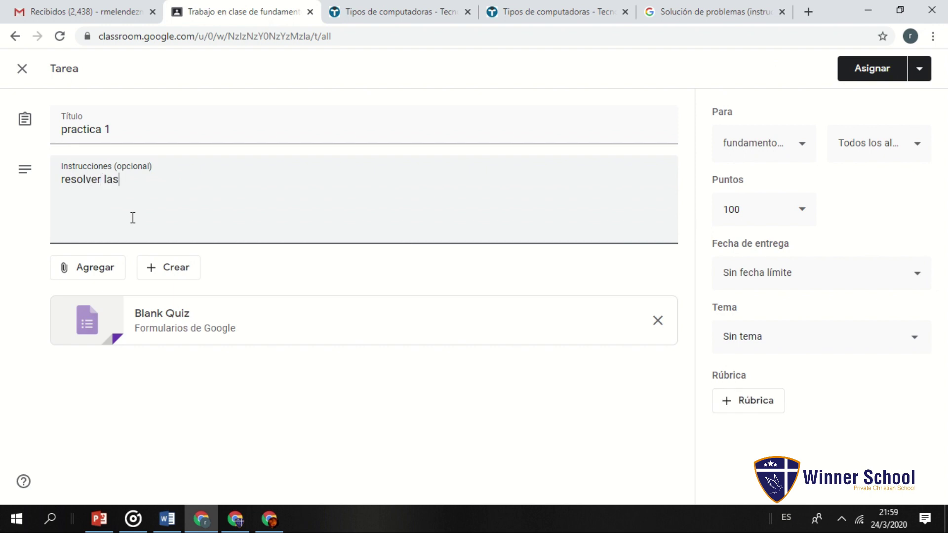
pyautogui.write('uiente formulario , la nota es equivalente')
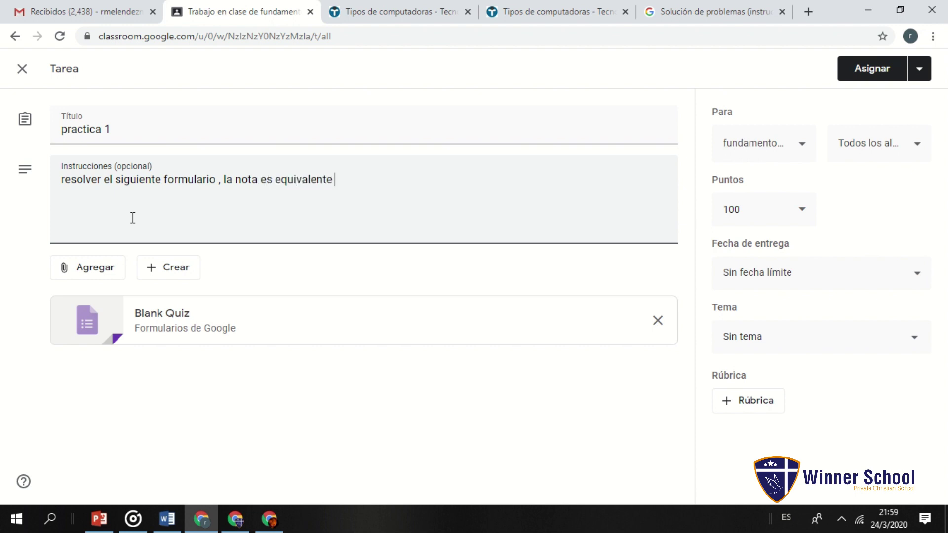
pyautogui.write('a')
pyautogui.press('BackSpace')
pyautogui.press('BackSpace')
pyautogui.press('BackSpace')
pyautogui.press('BackSpace')
pyautogui.press('BackSpace')
pyautogui.press('BackSpace')
pyautogui.press('BackSpace')
pyautogui.press('BackSpace')
pyautogui.press('BackSpace')
pyautogui.press('BackSpace')
pyautogui.press('BackSpace')
pyautogui.press('BackSpace')
pyautogui.press('BackSpace')
pyautogui.press('BackSpace')
pyautogui.press('BackSpace')
pyautogui.press('BackSpace')
pyautogui.press('BackSpace')
pyautogui.press('BackSpace')
pyautogui.press('BackSpace')
pyautogui.press('BackSpace')
pyautogui.press('BackSpace')
pyautogui.press('BackSpace')
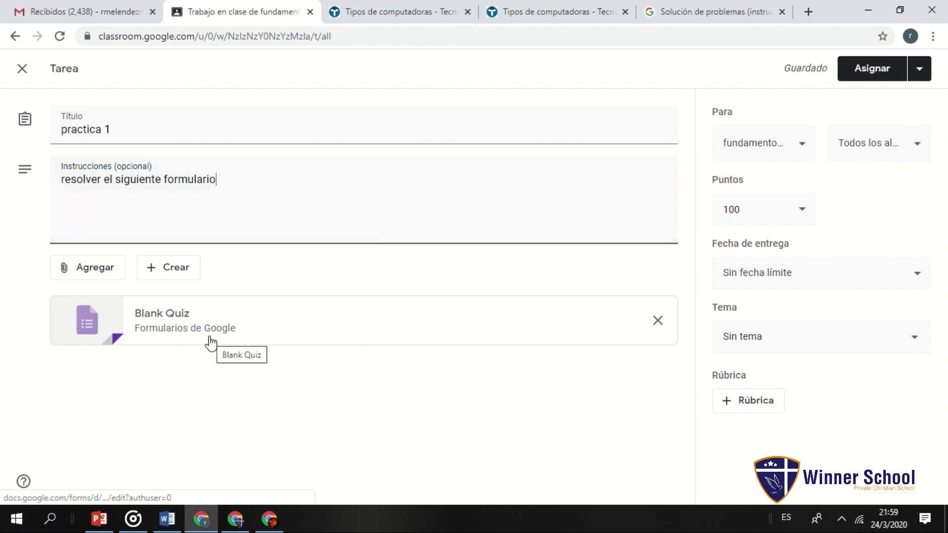
# Step: Delete the Documento sin título and Blank Quiz attachments from the practica 1 draft
pyautogui.click(91, 276)
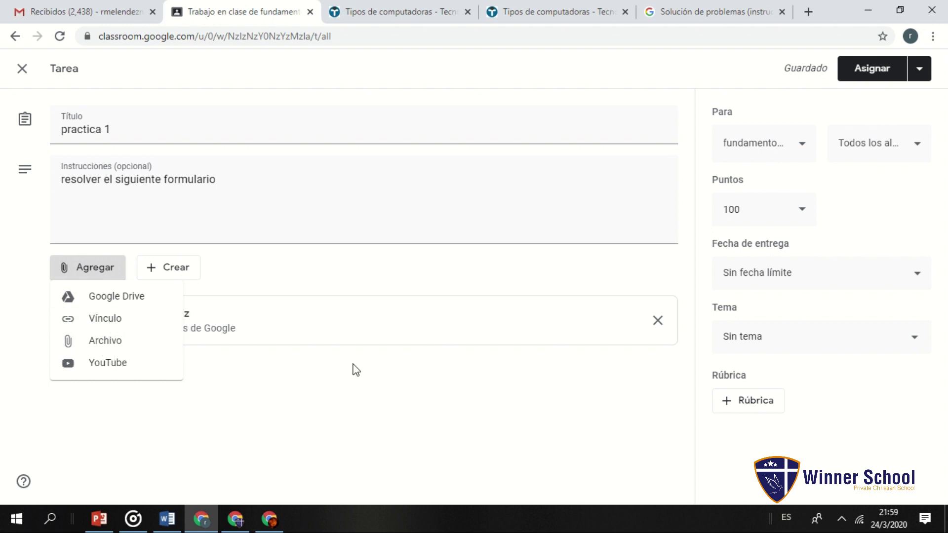
pyautogui.click(344, 395)
pyautogui.moveTo(452, 6)
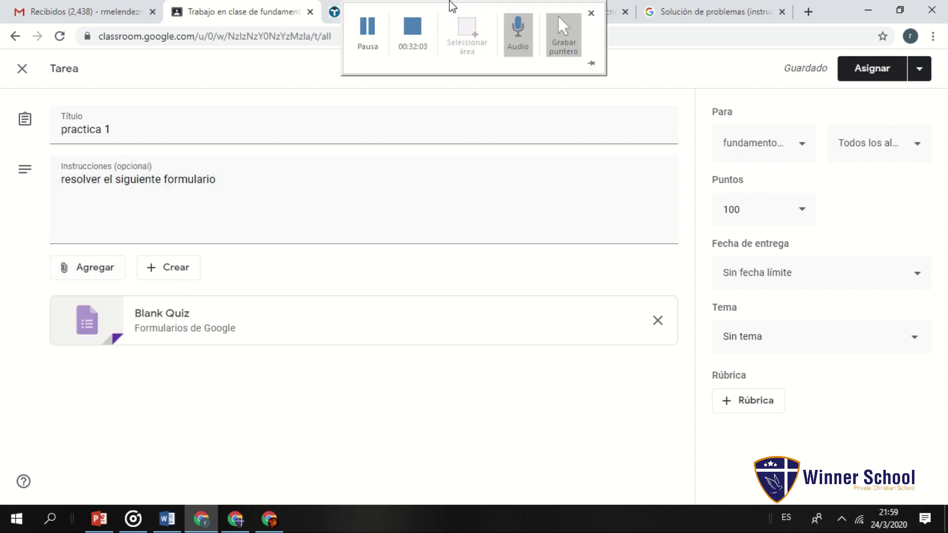
pyautogui.click(379, 45)
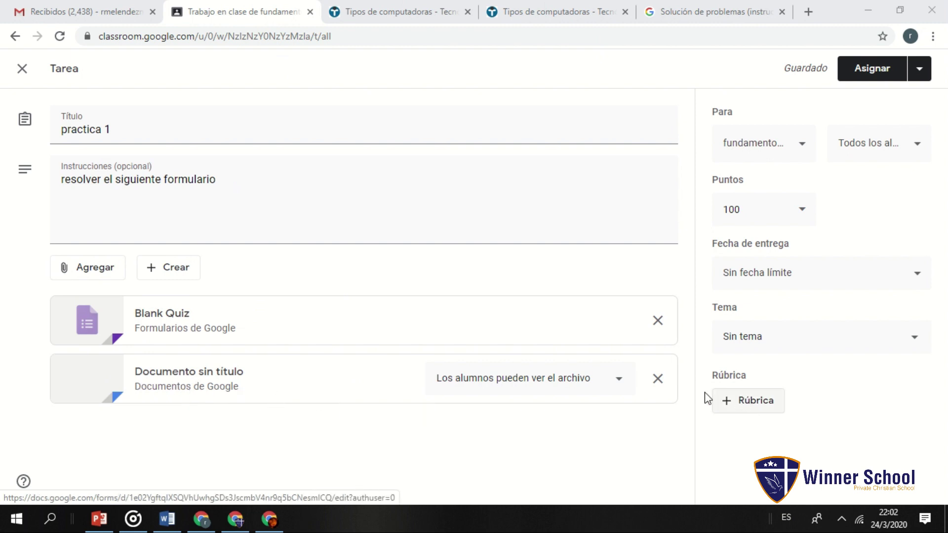
pyautogui.click(658, 379)
pyautogui.click(658, 321)
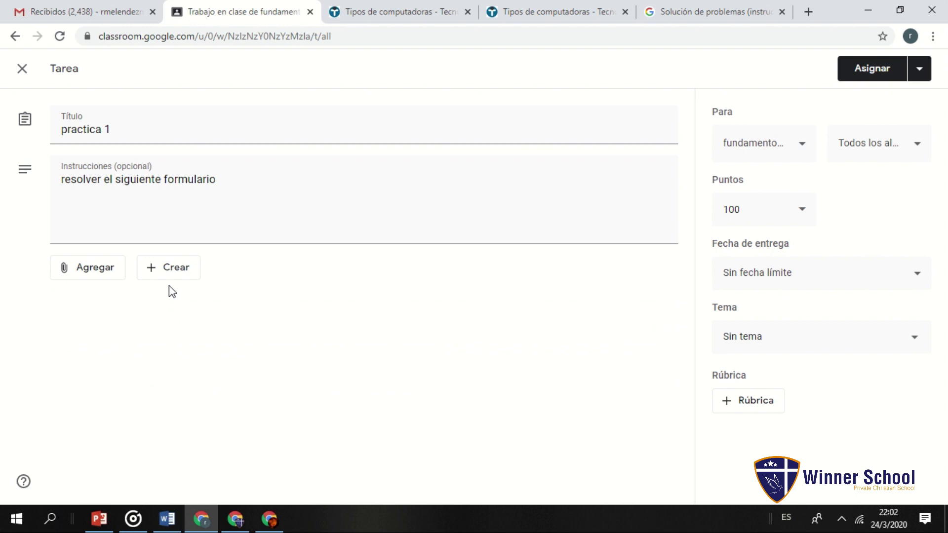
pyautogui.click(157, 272)
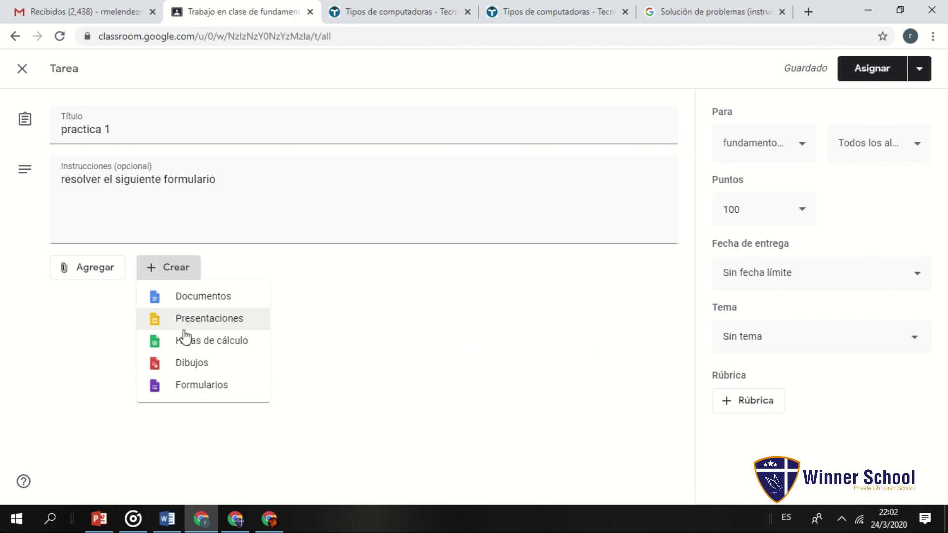
# Step: Create an attached Google Doc asking students for their names and phone number, ending with a dotted line
pyautogui.click(208, 294)
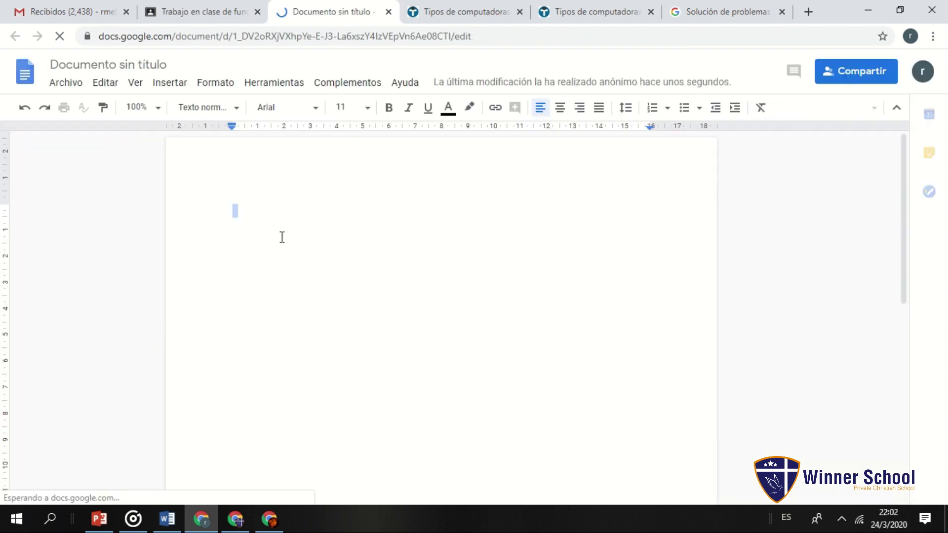
pyautogui.write('buenos alunos .')
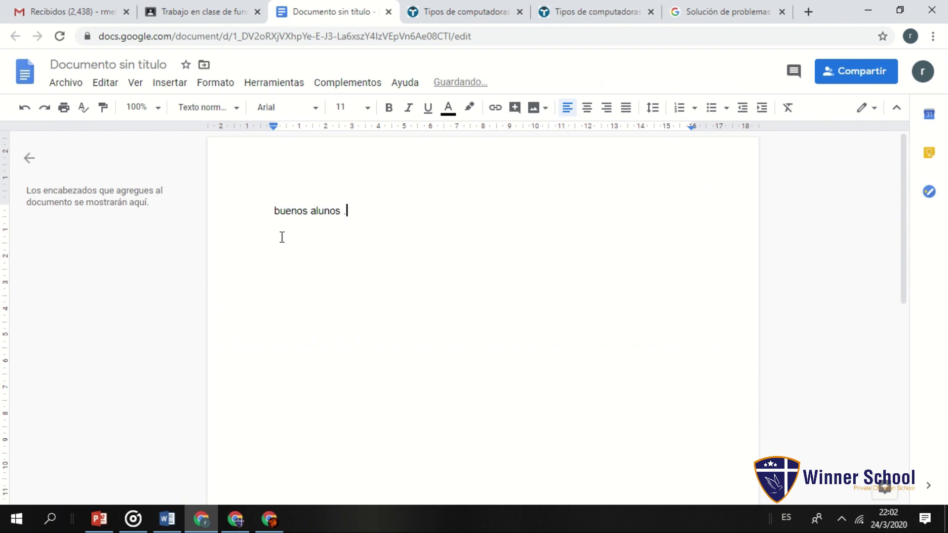
pyautogui.write('.. enviar por este medi')
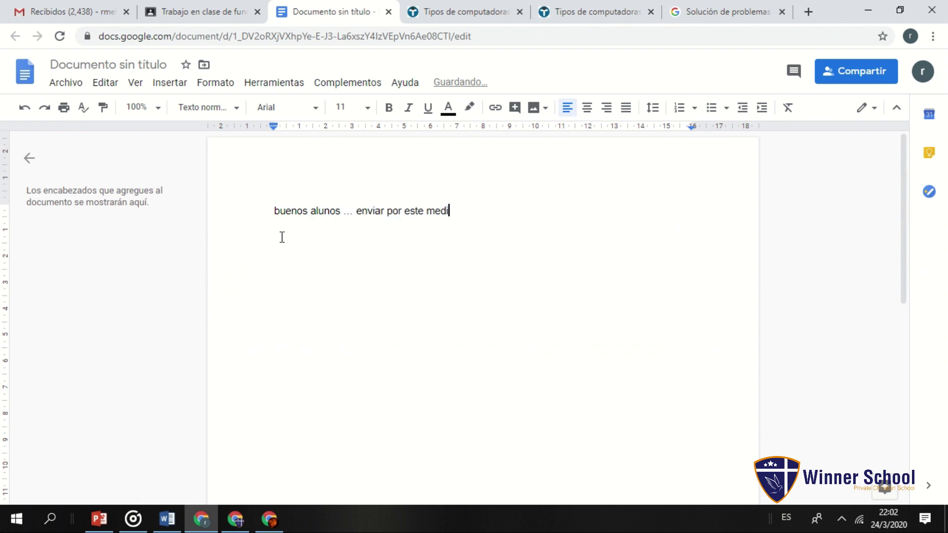
pyautogui.write('o sus nombre y apellidos.')
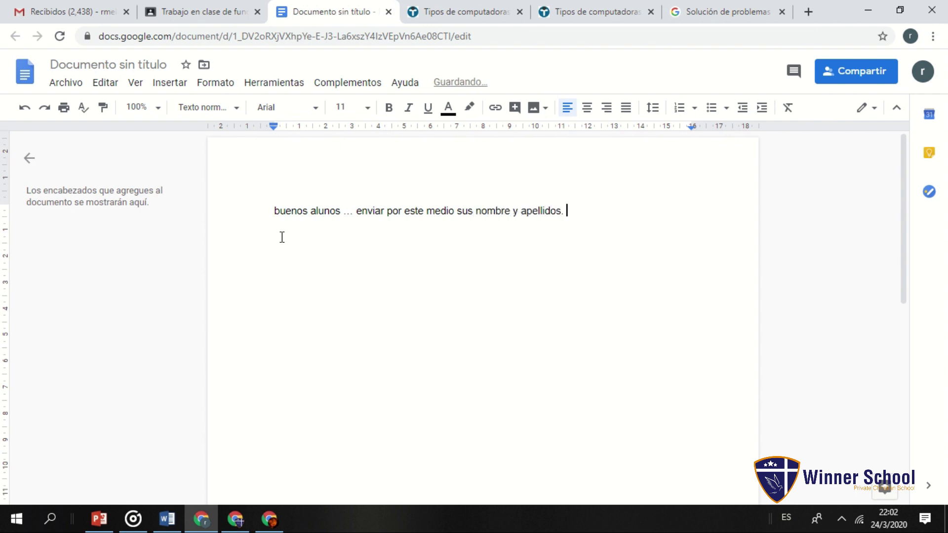
pyautogui.press('Return')
pyautogui.write('di')
pyautogui.press('BackSpace')
pyautogui.write('nuemore de telefono')
pyautogui.press('Return')
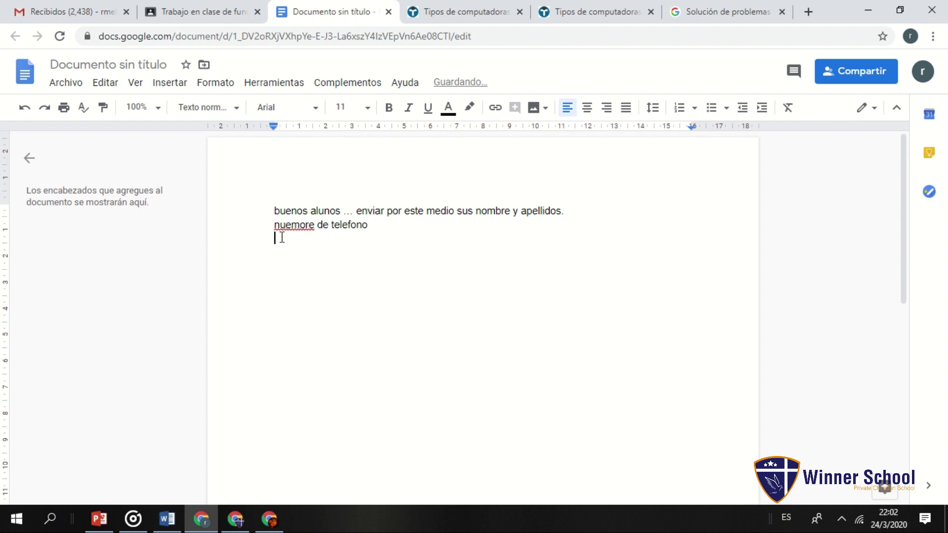
pyautogui.write('.')
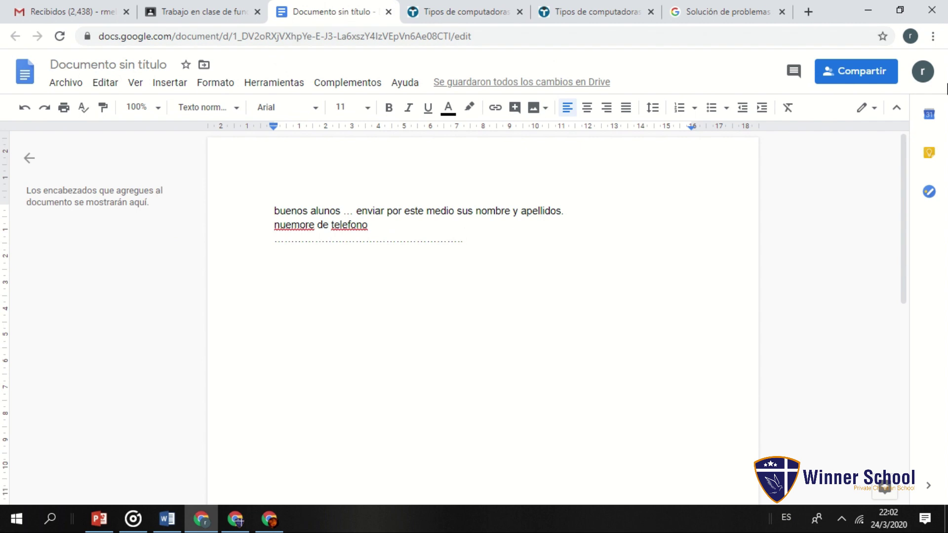
pyautogui.moveTo(387, 11)
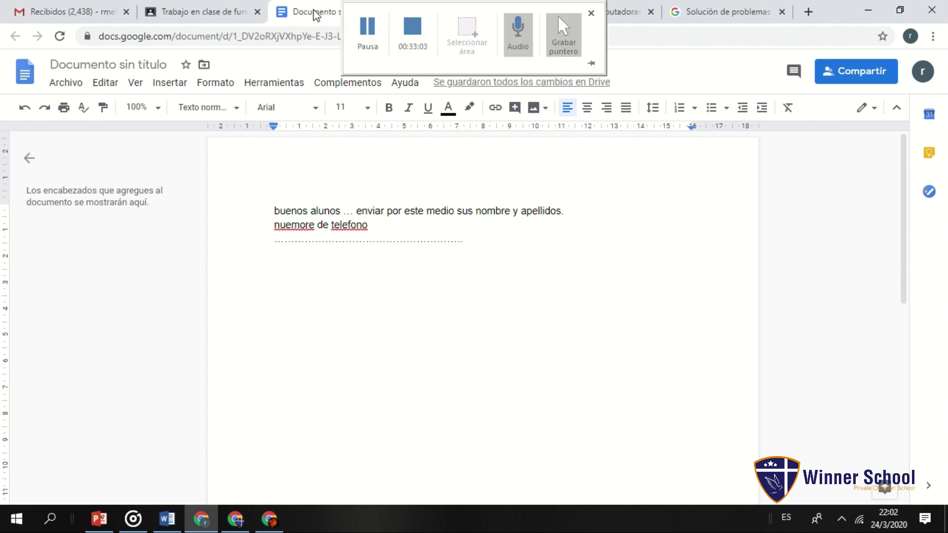
pyautogui.click(388, 12)
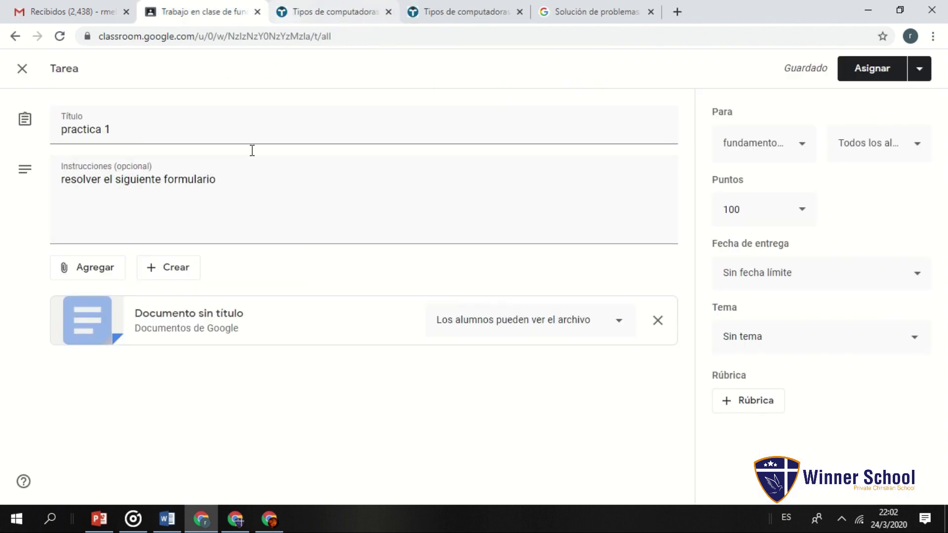
# Step: Remove the untitled document from practica 1 and create a new Google Form instead
pyautogui.click(236, 326)
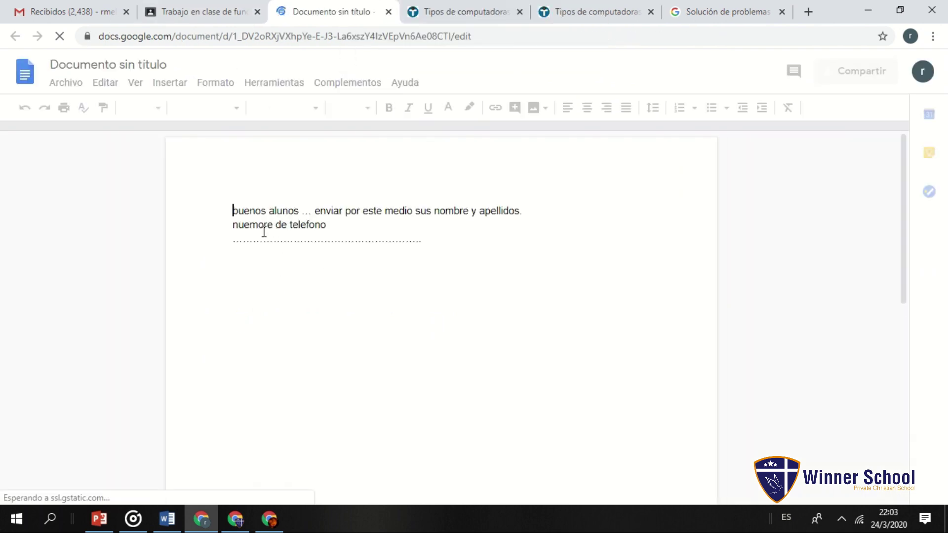
pyautogui.click(388, 12)
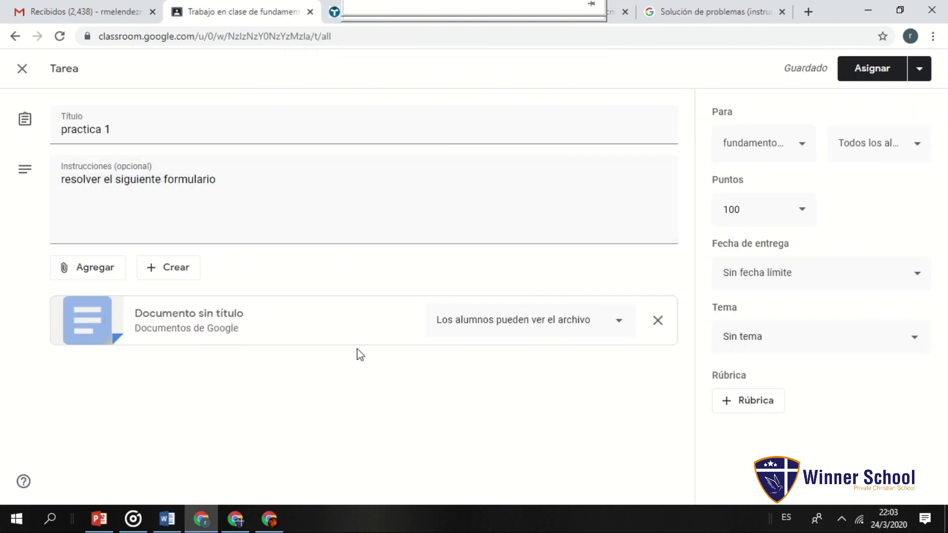
pyautogui.click(657, 321)
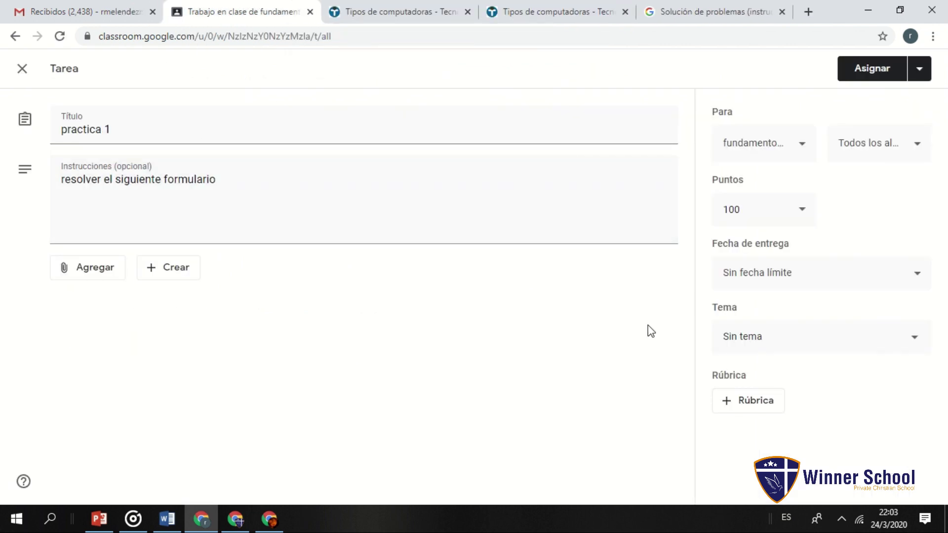
pyautogui.click(149, 268)
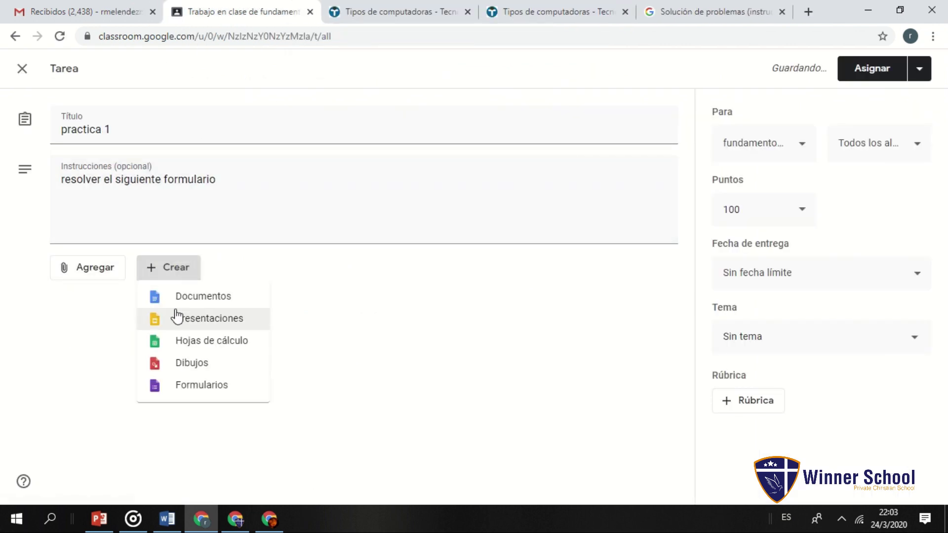
pyautogui.click(202, 390)
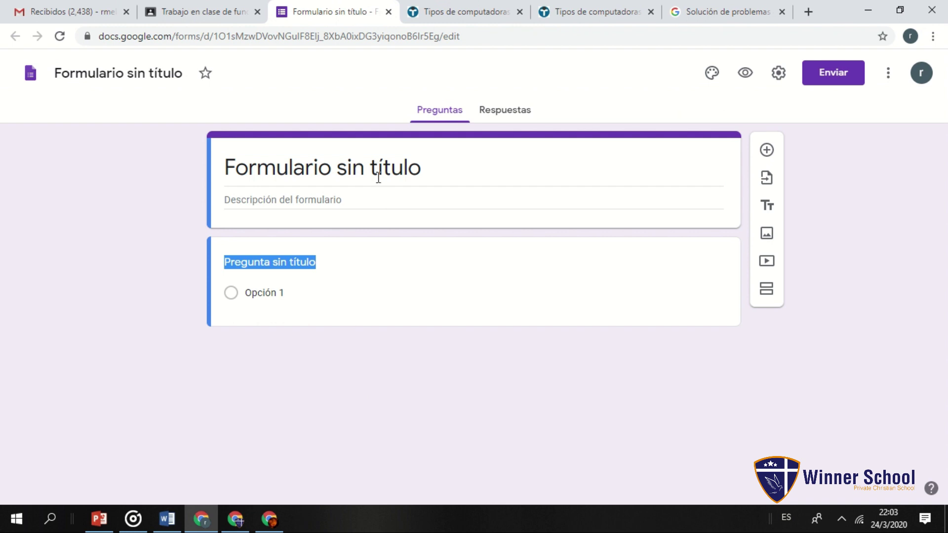
# Step: Title the form 'tarea 1' and add the short-answer question 'que es un computadora'
pyautogui.click(378, 177)
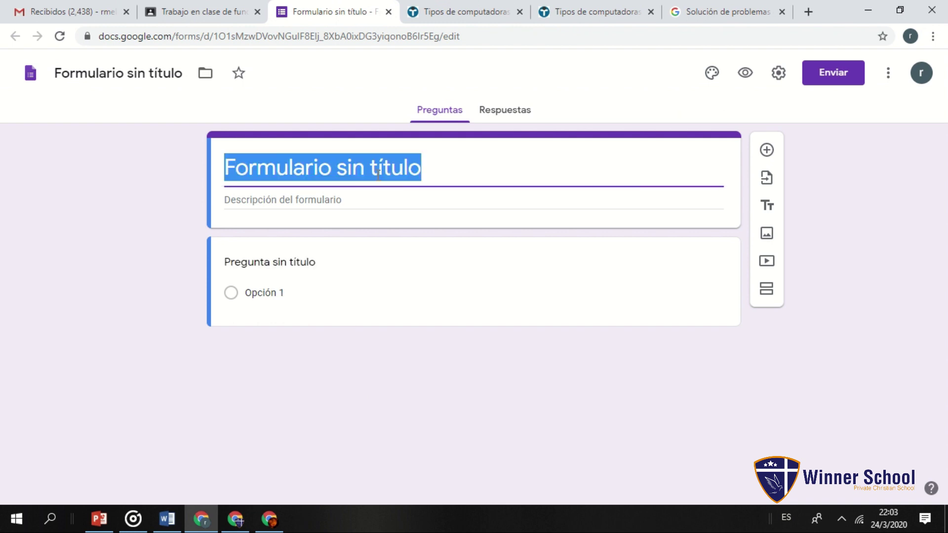
pyautogui.write('S')
pyautogui.press('BackSpace')
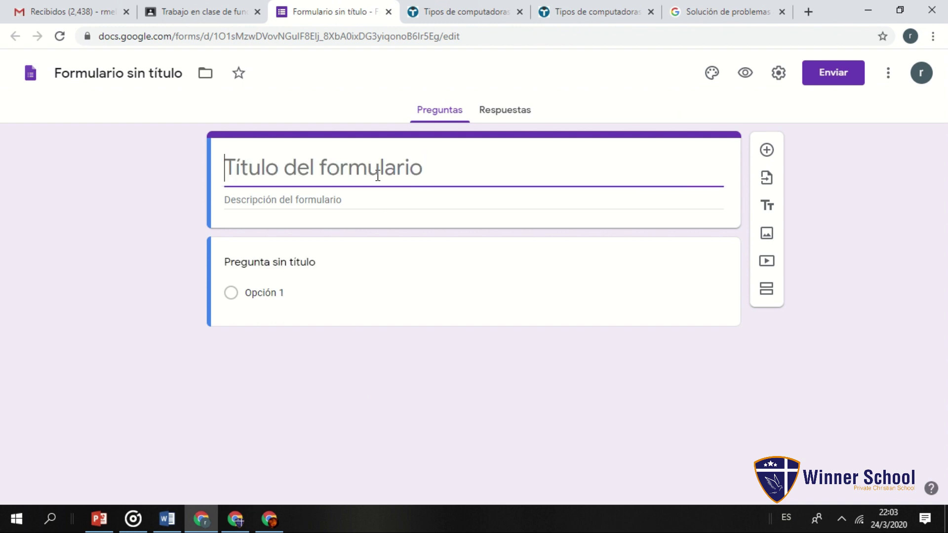
pyautogui.write('tarea 1')
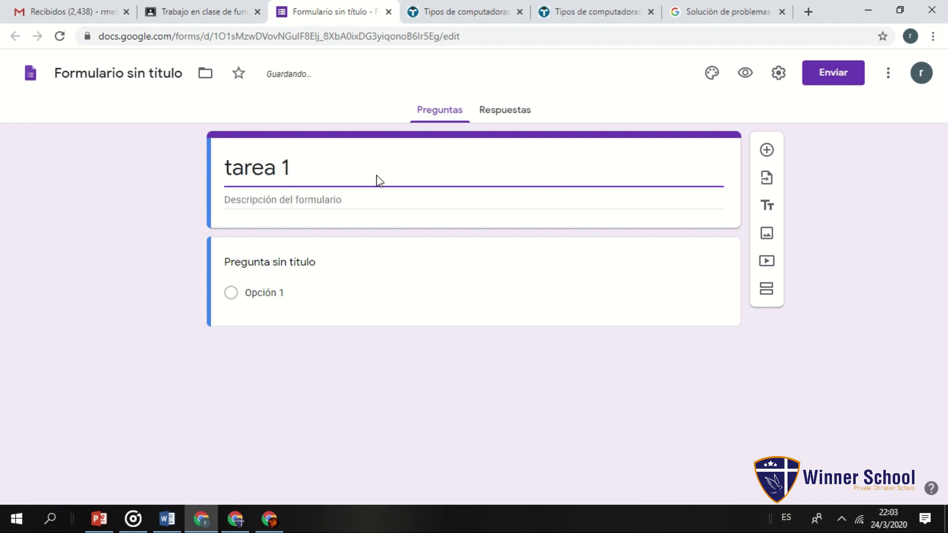
pyautogui.click(270, 282)
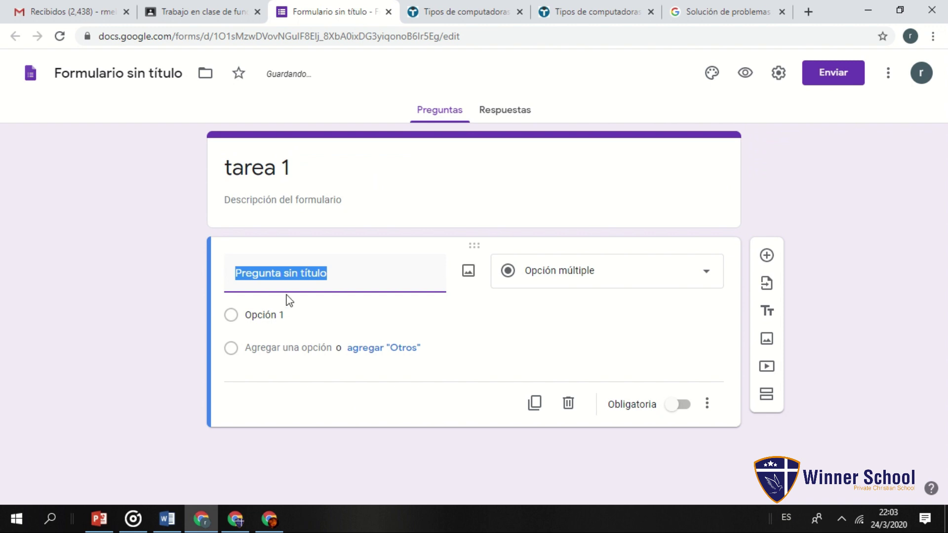
pyautogui.write('que es un co')
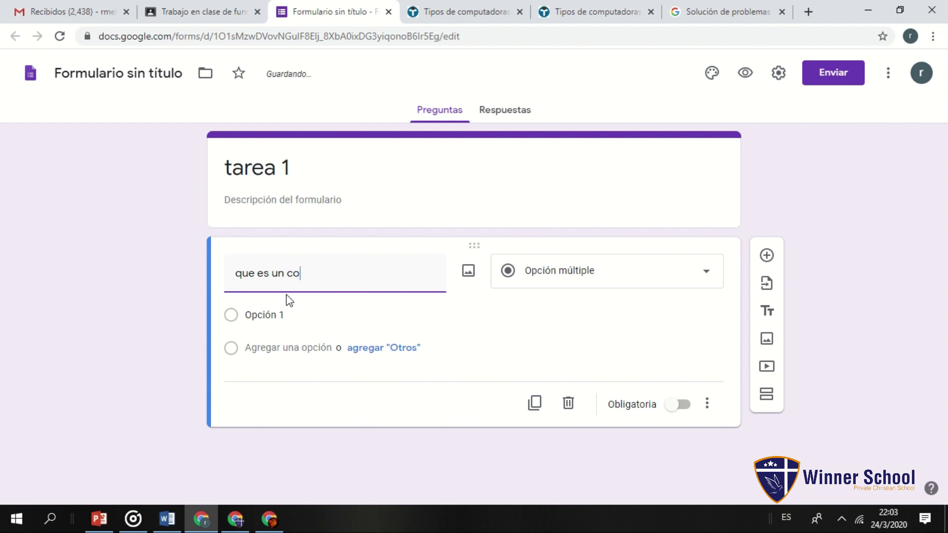
pyautogui.write('mputadora')
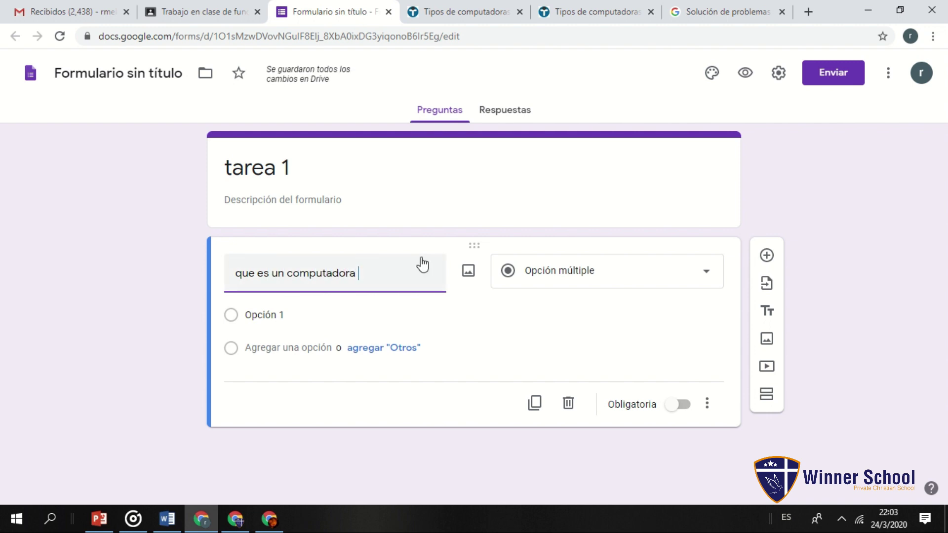
pyautogui.click(669, 280)
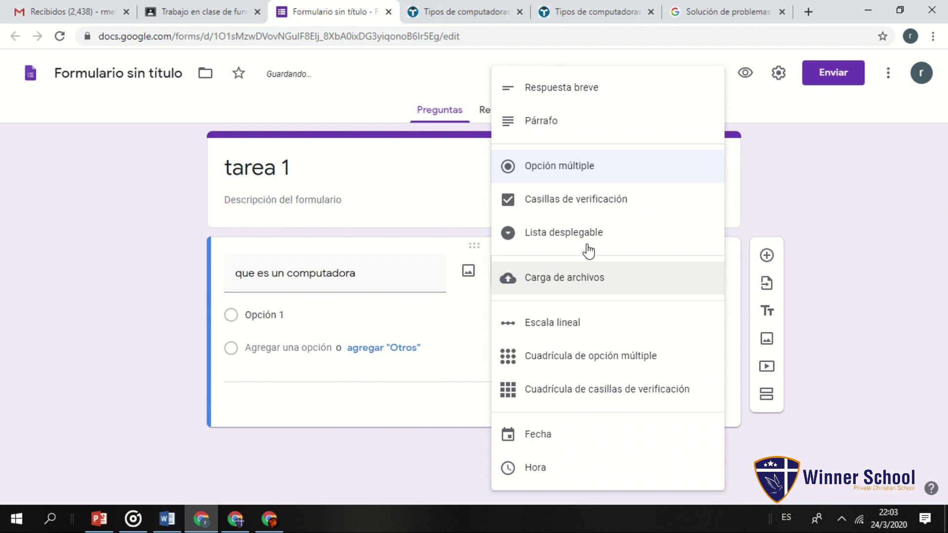
pyautogui.click(567, 97)
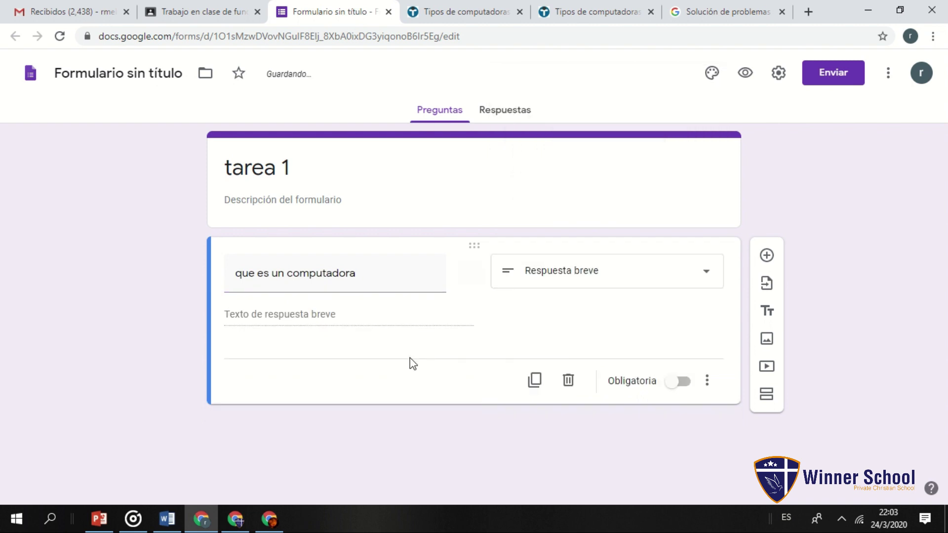
# Step: Add a second question 'Quien creo la primera computadora', correcting its spelling
pyautogui.click(767, 255)
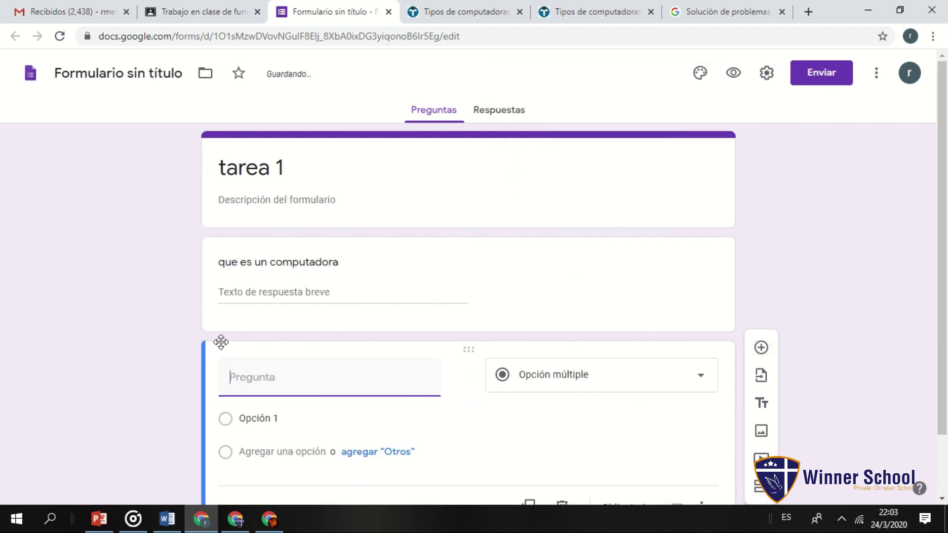
pyautogui.write('quin ')
pyautogui.write('creao la priemra')
pyautogui.press('BackSpace')
pyautogui.press('BackSpace')
pyautogui.press('BackSpace')
pyautogui.press('BackSpace')
pyautogui.write('mer')
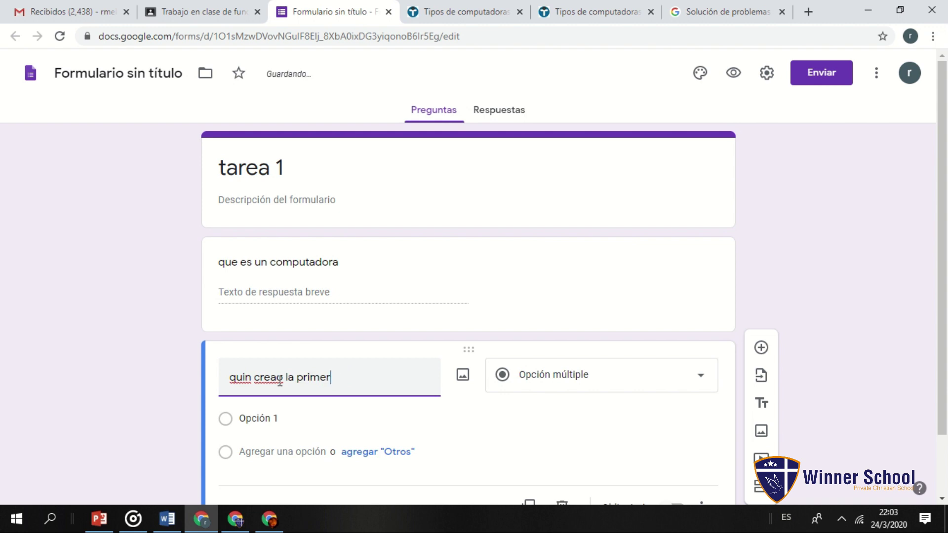
pyautogui.write('a computadora')
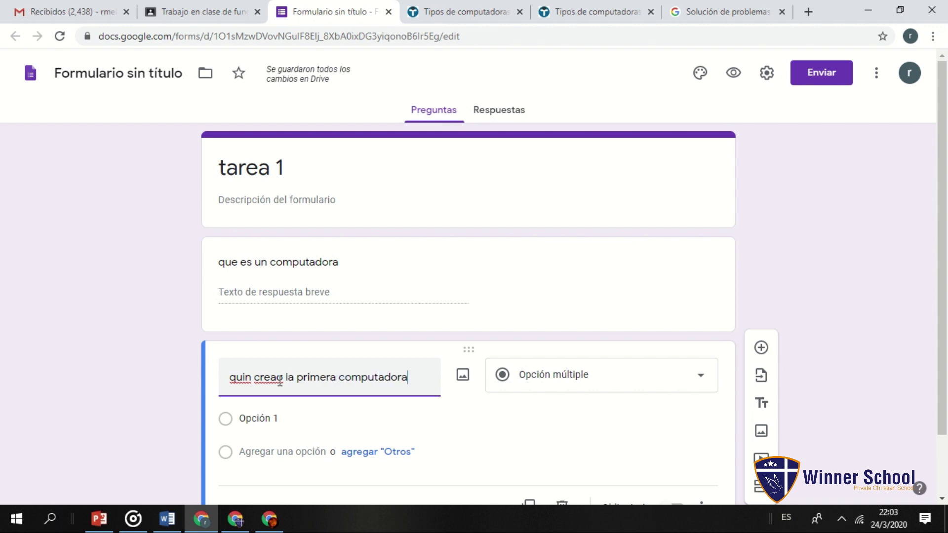
pyautogui.rightClick(280, 382)
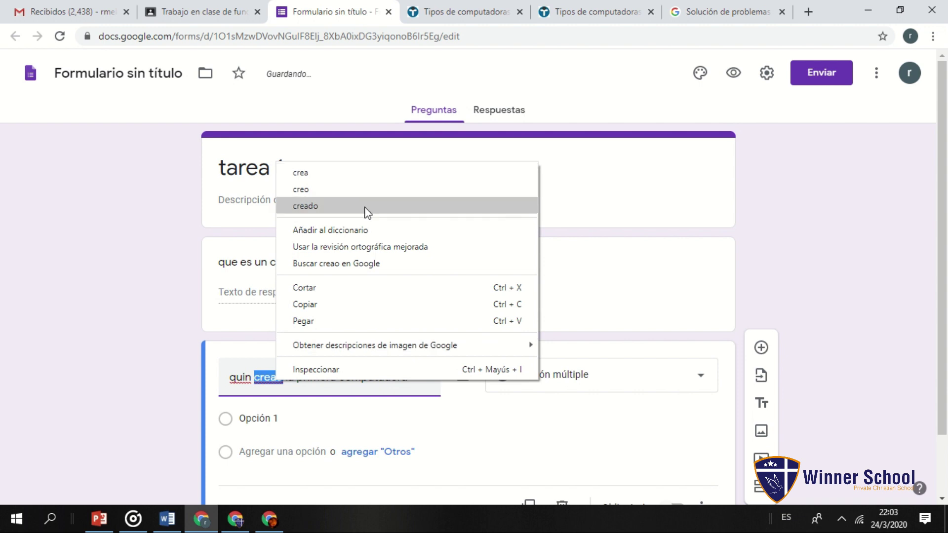
pyautogui.click(370, 193)
pyautogui.rightClick(242, 377)
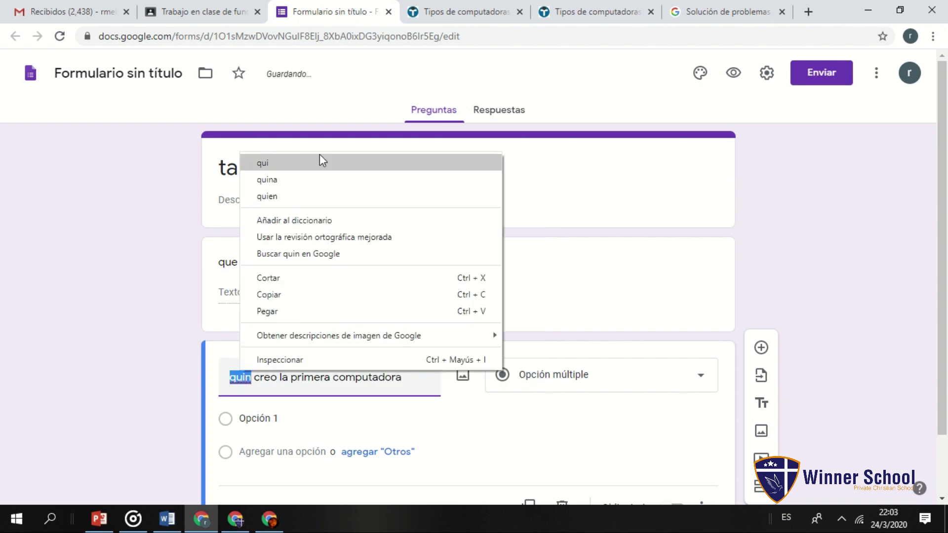
pyautogui.click(650, 281)
pyautogui.tripleClick(268, 378)
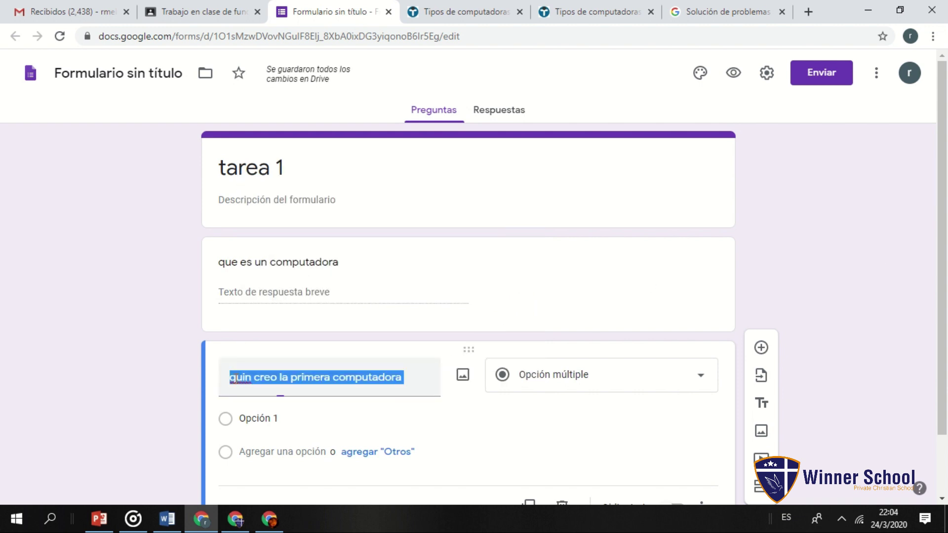
pyautogui.press('Home')
pyautogui.press('Delete')
pyautogui.press('Delete')
pyautogui.press('Delete')
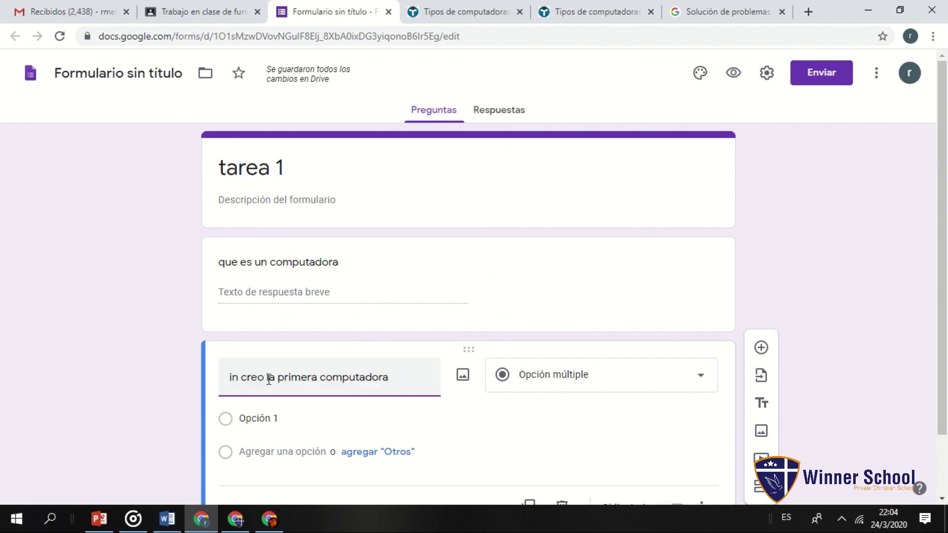
pyautogui.write('Quien')
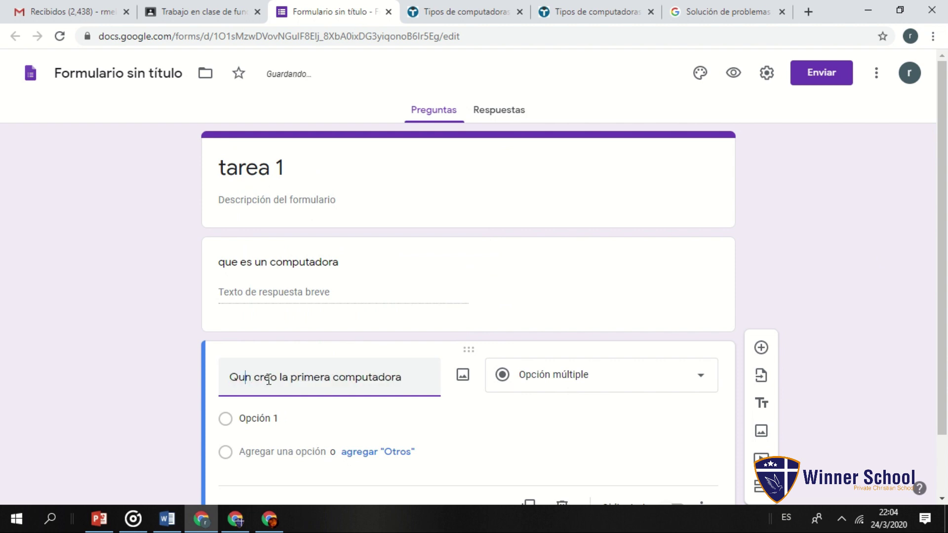
pyautogui.press('Delete')
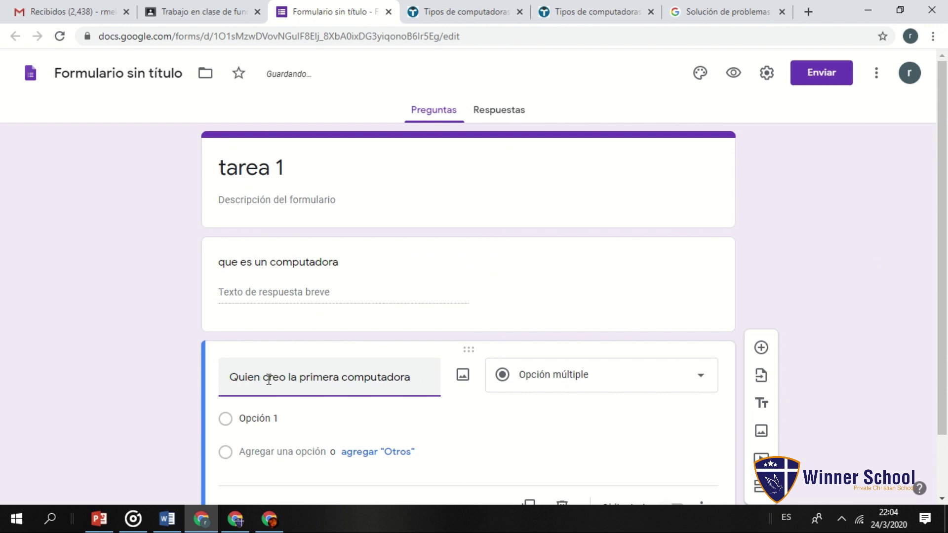
pyautogui.scroll(-1, 501, 377)
# Step: Make it multiple choice with the answers juan, pedro, maria and pablo
pyautogui.click(540, 308)
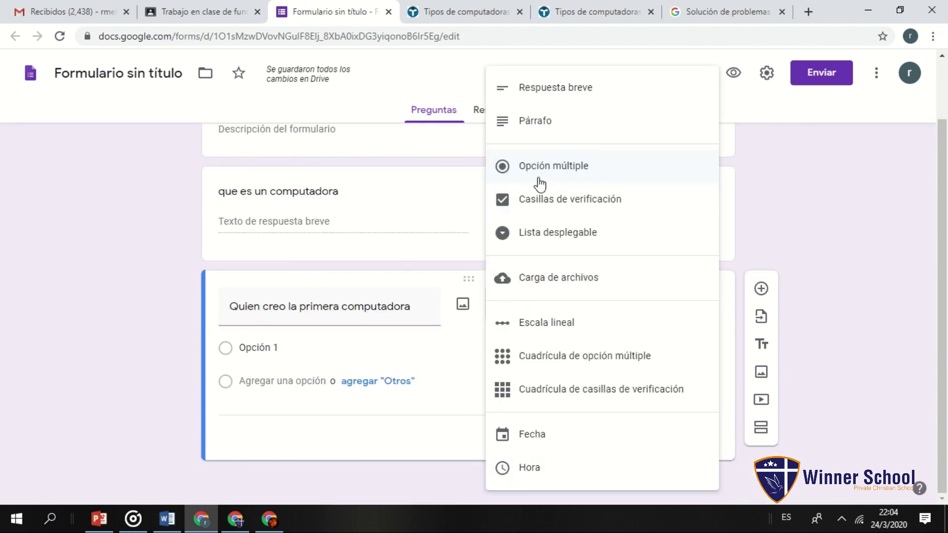
pyautogui.click(595, 166)
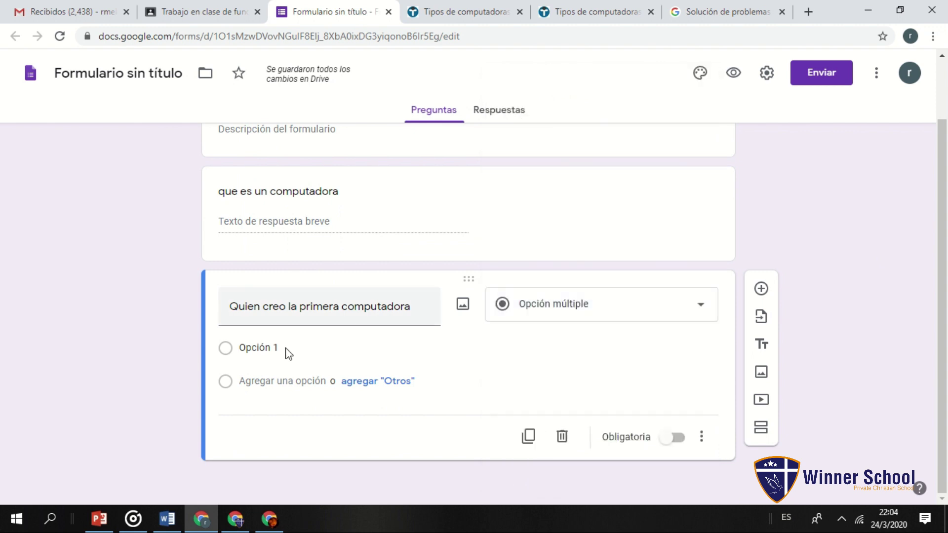
pyautogui.click(277, 347)
pyautogui.write('juan')
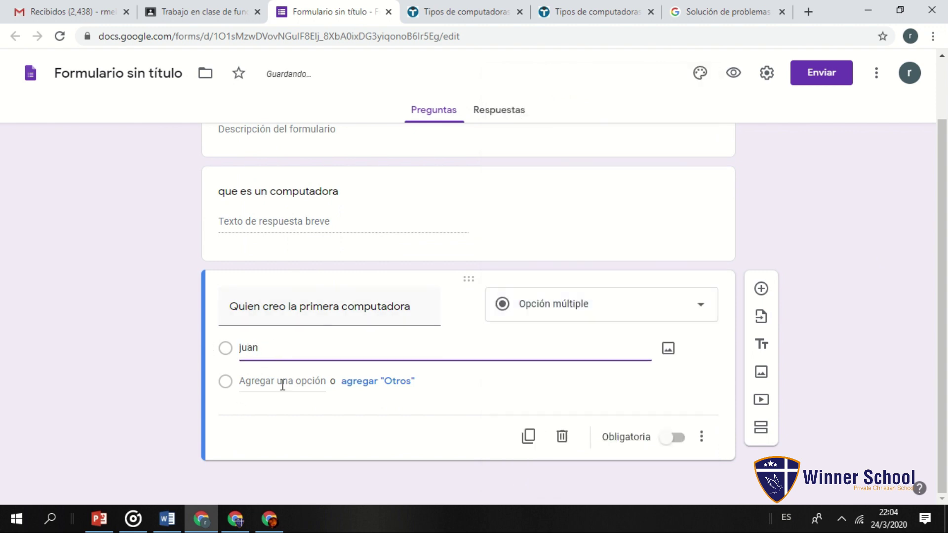
pyautogui.click(280, 383)
pyautogui.write('p')
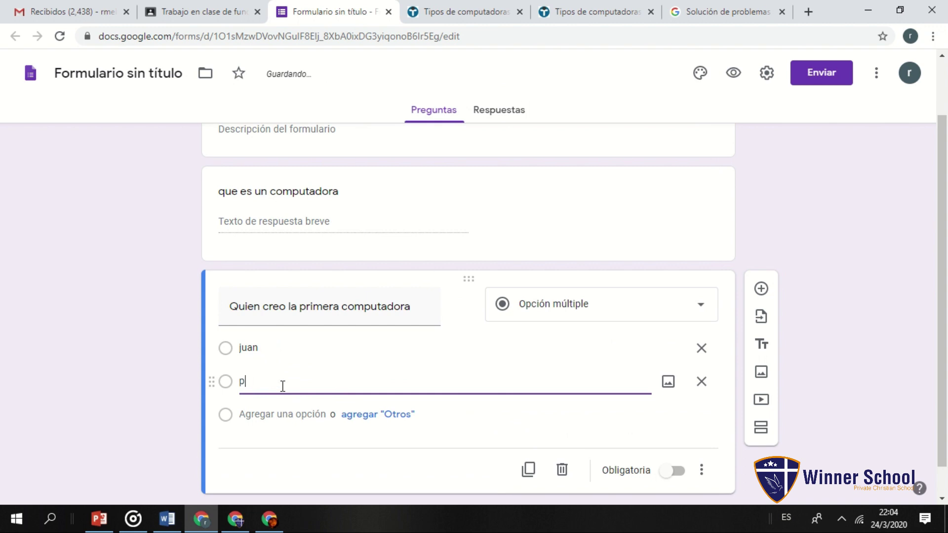
pyautogui.write('edro')
pyautogui.press('Return')
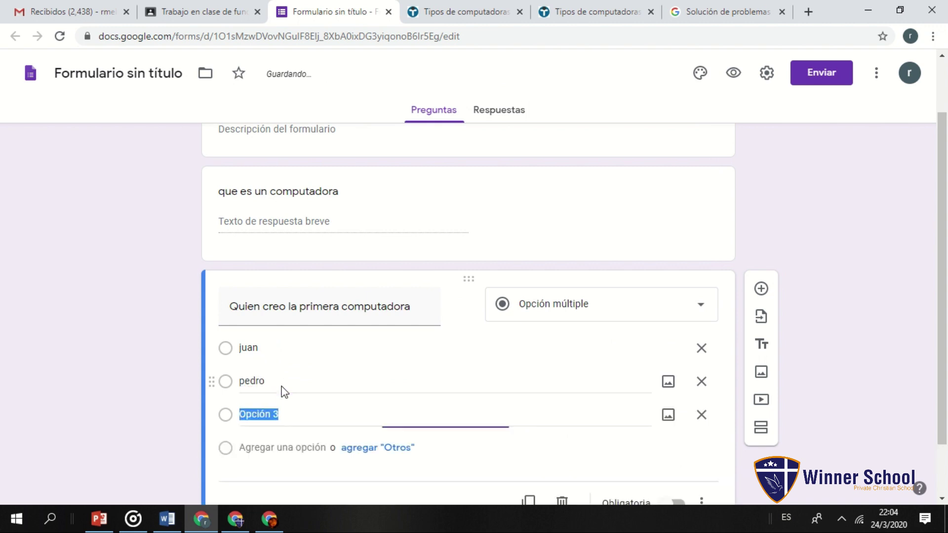
pyautogui.write('maria')
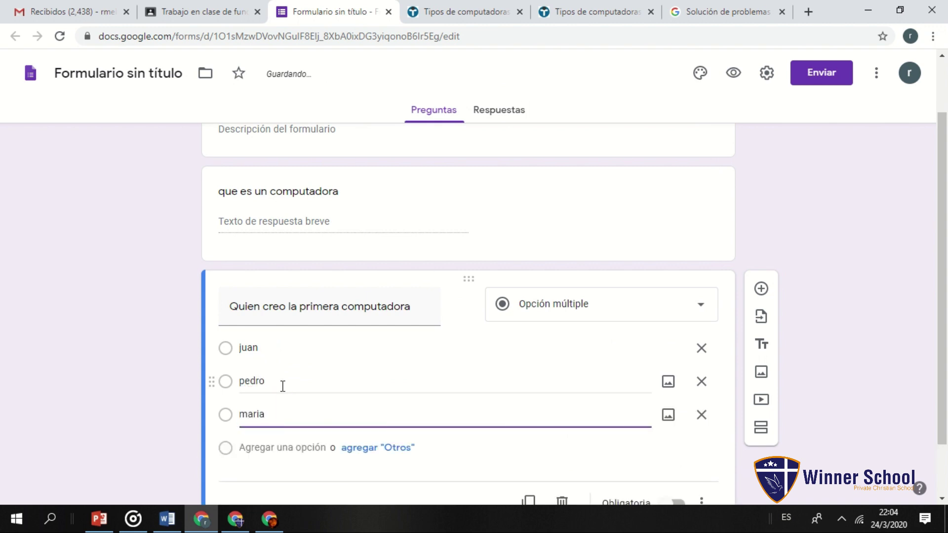
pyautogui.scroll(-1, 282, 386)
pyautogui.click(280, 381)
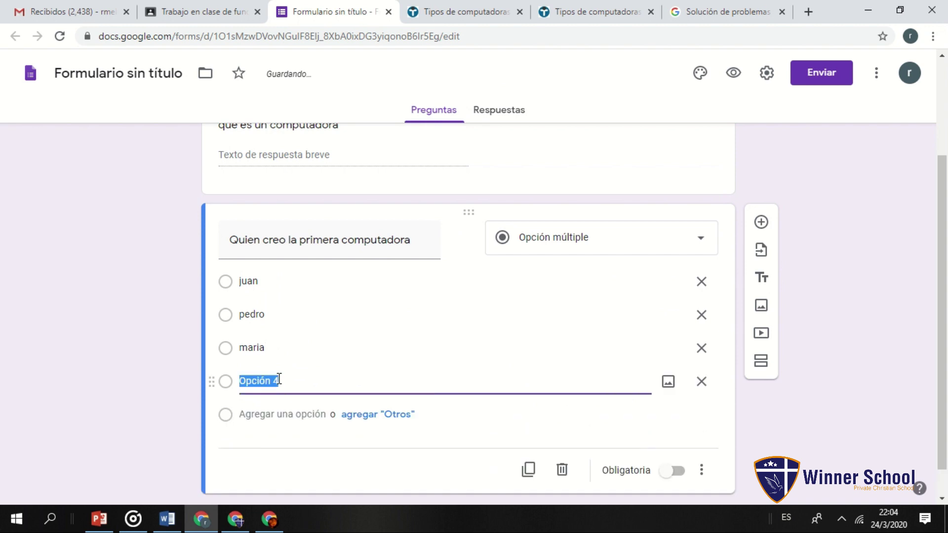
pyautogui.write('pablo')
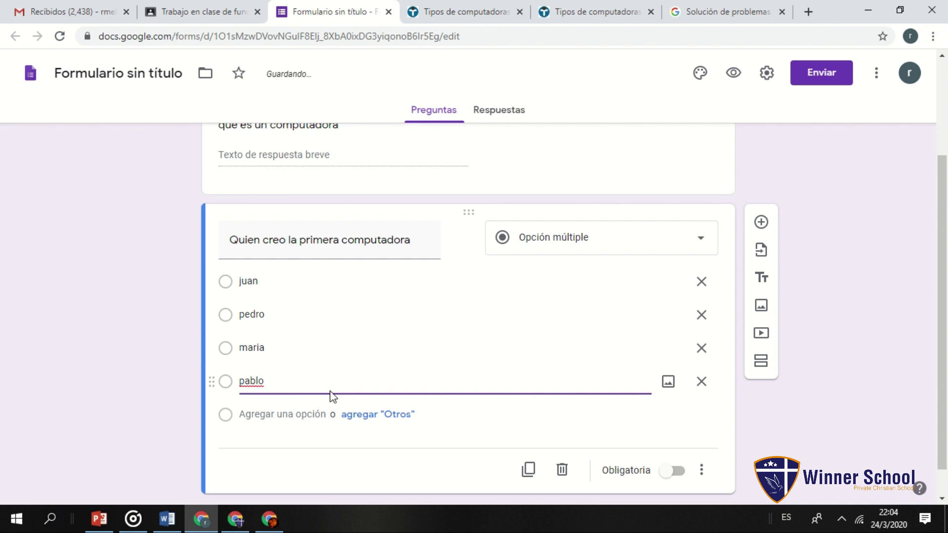
pyautogui.scroll(-1, 327, 395)
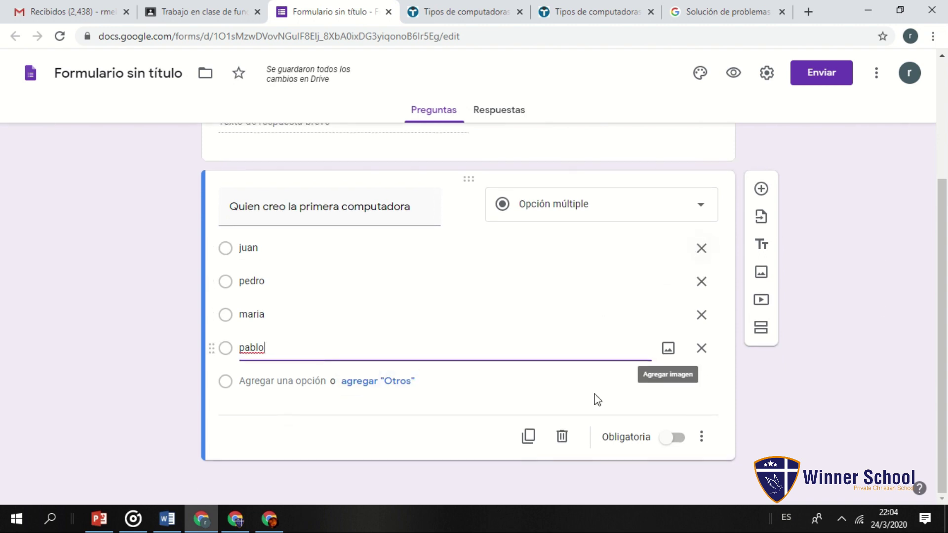
pyautogui.scroll(4, 514, 247)
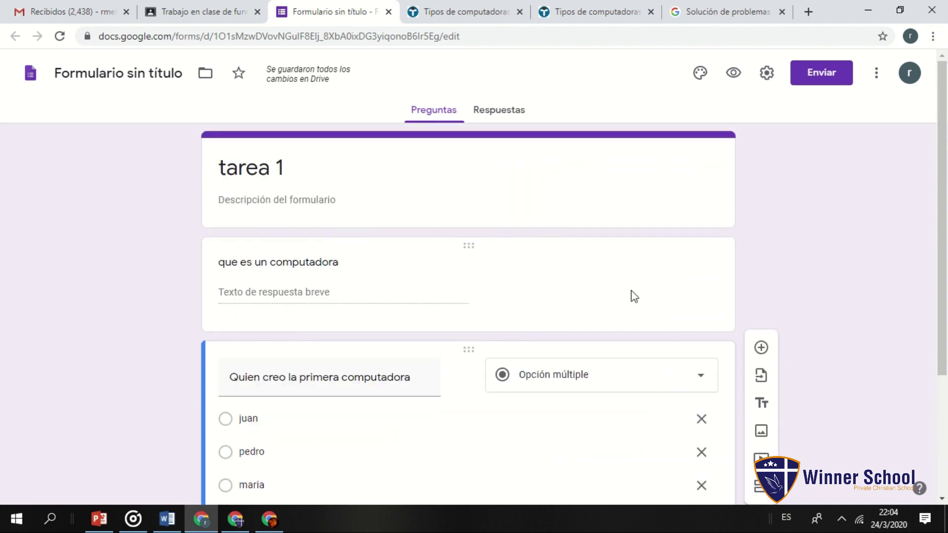
# Step: Turn on Obligatoria for 'que es un computadora' and 'Quien creo la primera computadora'
pyautogui.click(507, 300)
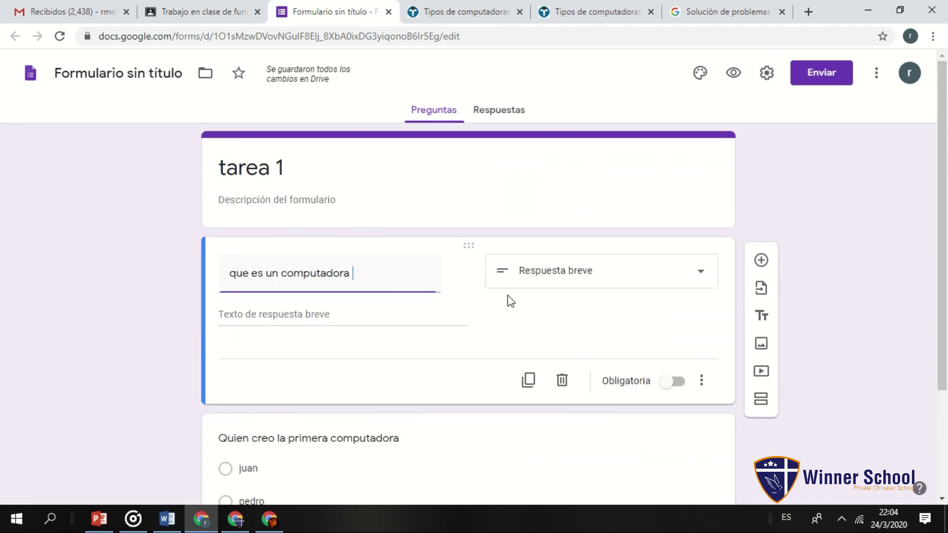
pyautogui.click(673, 382)
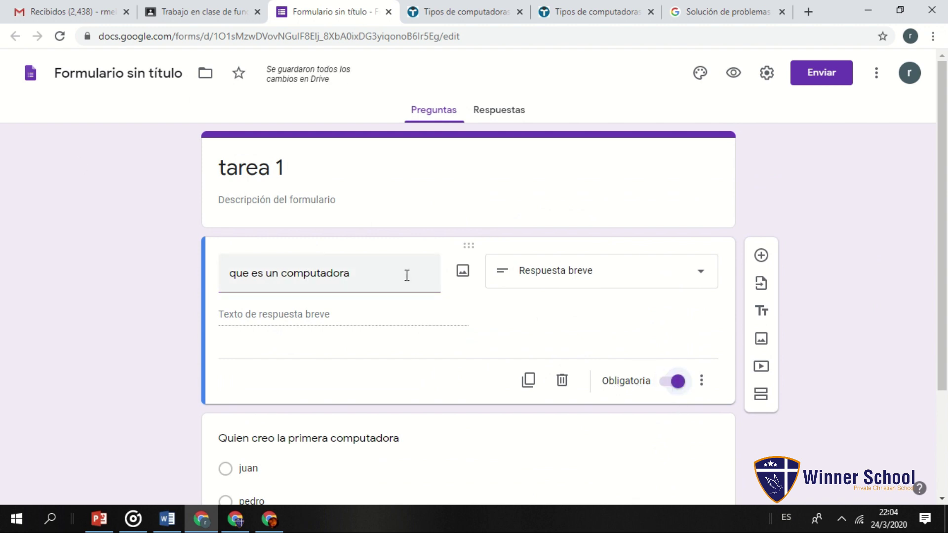
pyautogui.scroll(-3, 520, 335)
pyautogui.click(620, 345)
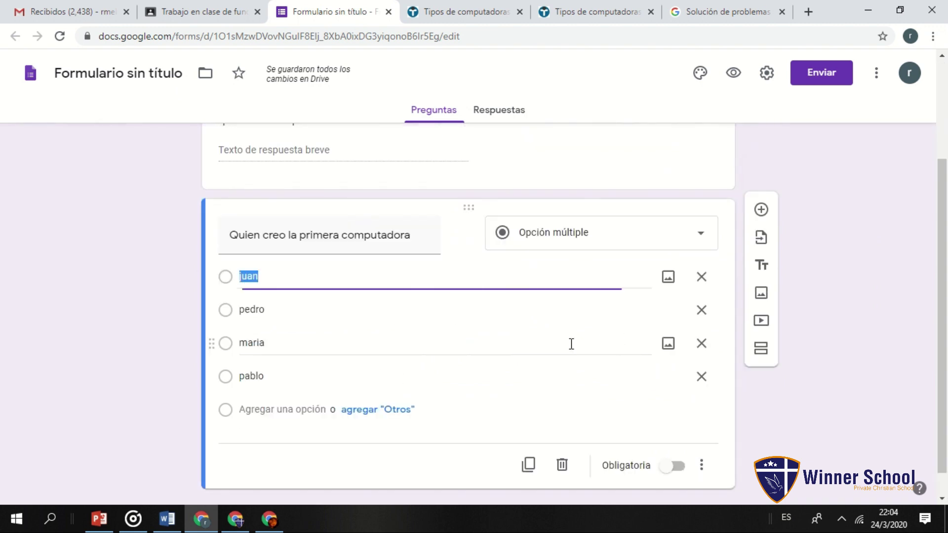
pyautogui.click(675, 468)
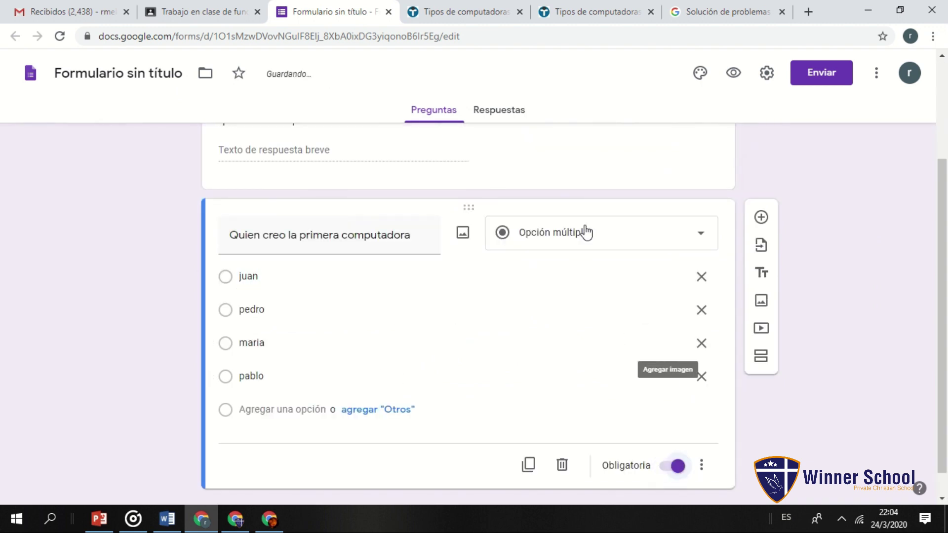
pyautogui.scroll(3, 446, 239)
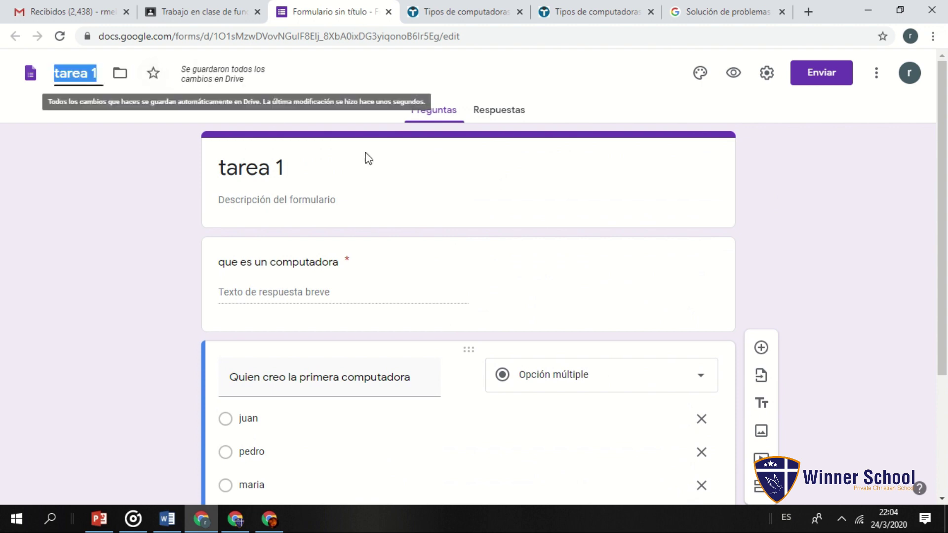
pyautogui.scroll(-3, 413, 270)
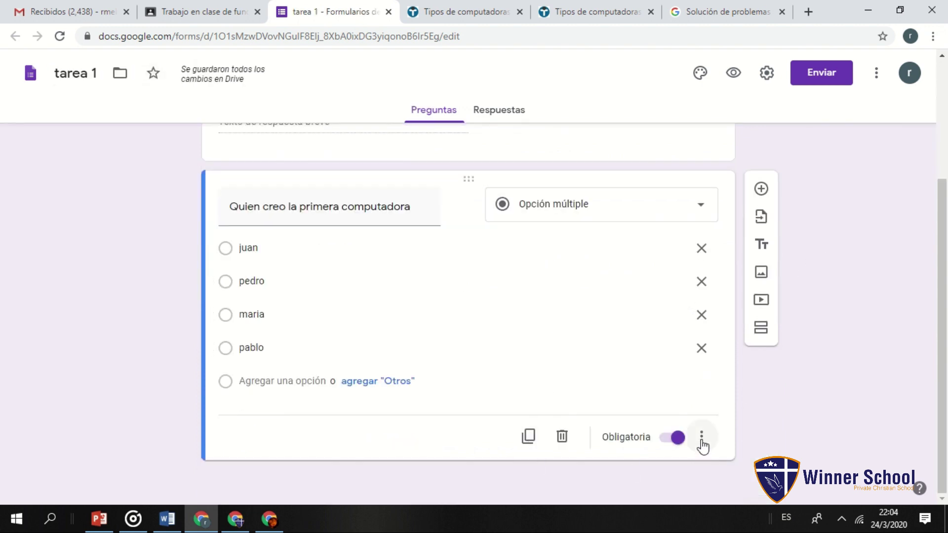
pyautogui.scroll(3, 681, 296)
pyautogui.scroll(-1, 687, 370)
pyautogui.scroll(-2, 691, 420)
# Step: Turn on 'Ir a la sección según la respuesta' for the multiple-choice question
pyautogui.click(703, 438)
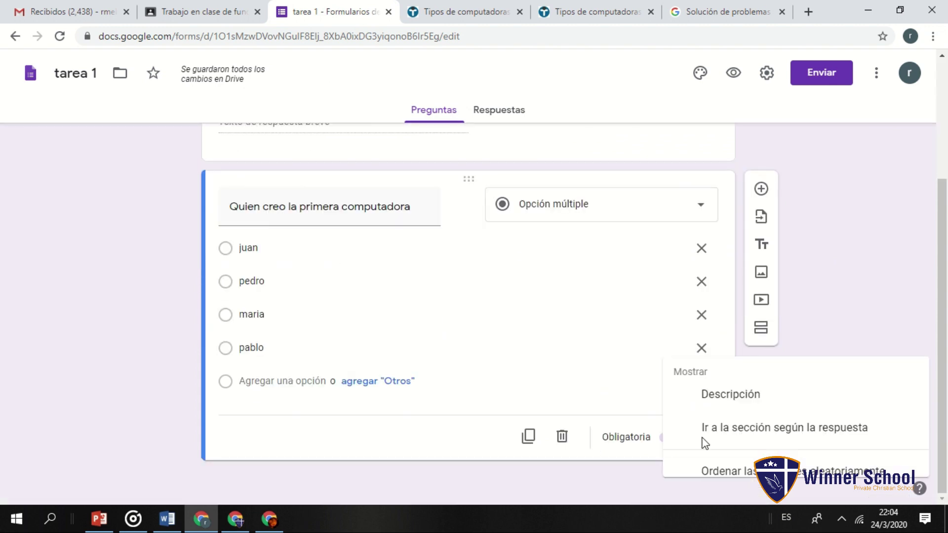
pyautogui.click(746, 424)
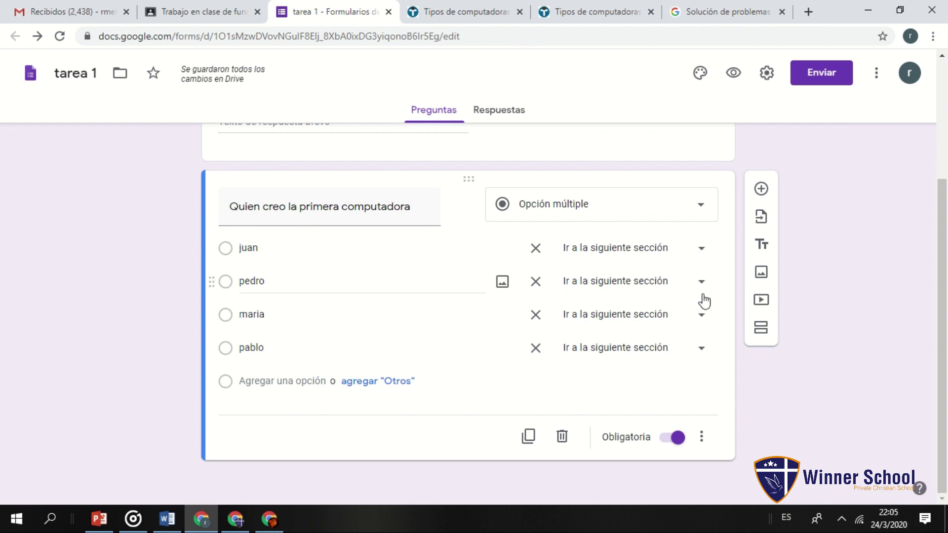
pyautogui.click(702, 355)
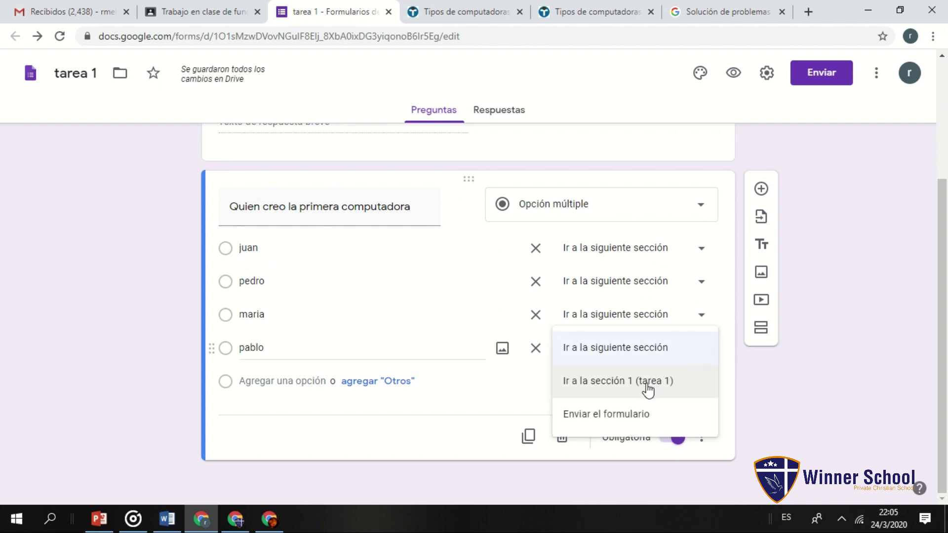
pyautogui.click(624, 386)
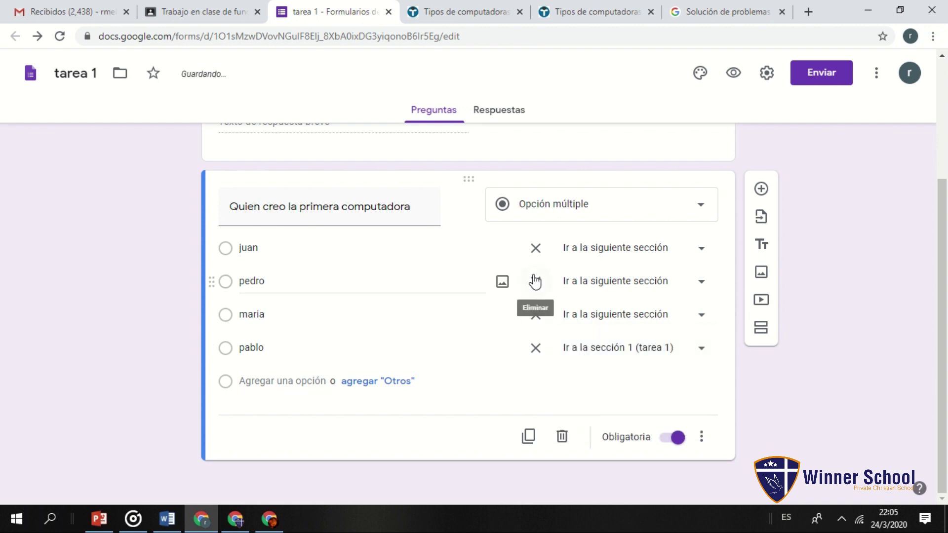
pyautogui.scroll(3, 534, 276)
pyautogui.scroll(-3, 530, 275)
pyautogui.scroll(3, 530, 269)
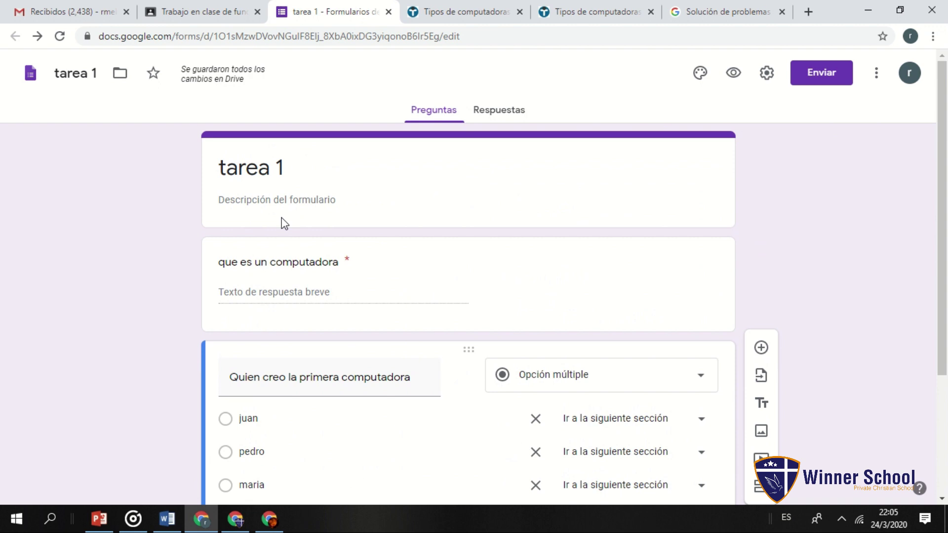
pyautogui.scroll(-3, 582, 364)
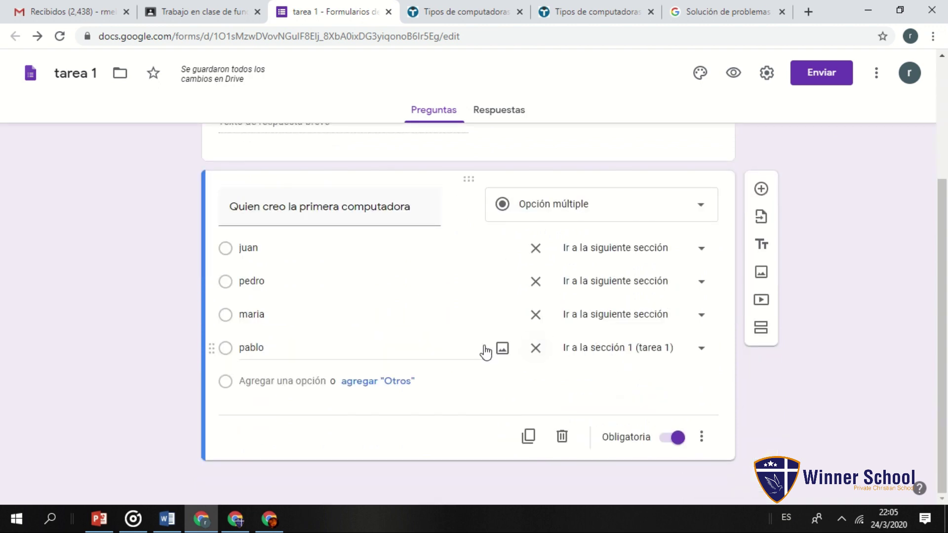
# Step: Make the pablo answer go to 'Enviar el formulario' while juan, pedro and maria continue
pyautogui.click(699, 357)
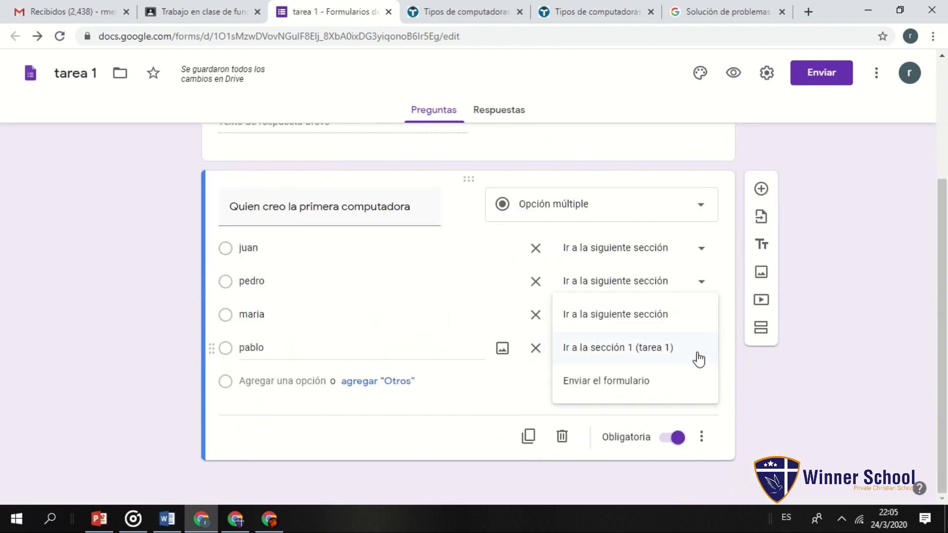
pyautogui.click(596, 385)
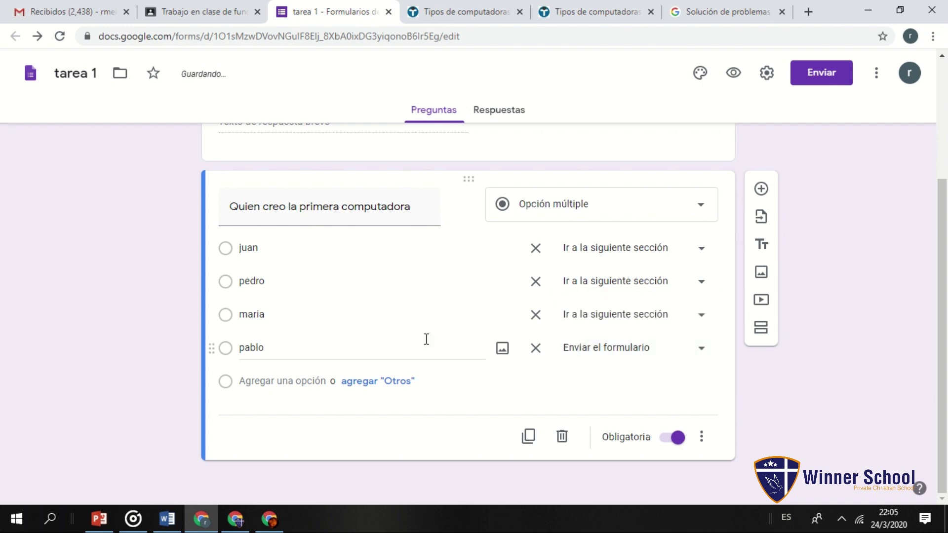
pyautogui.click(225, 349)
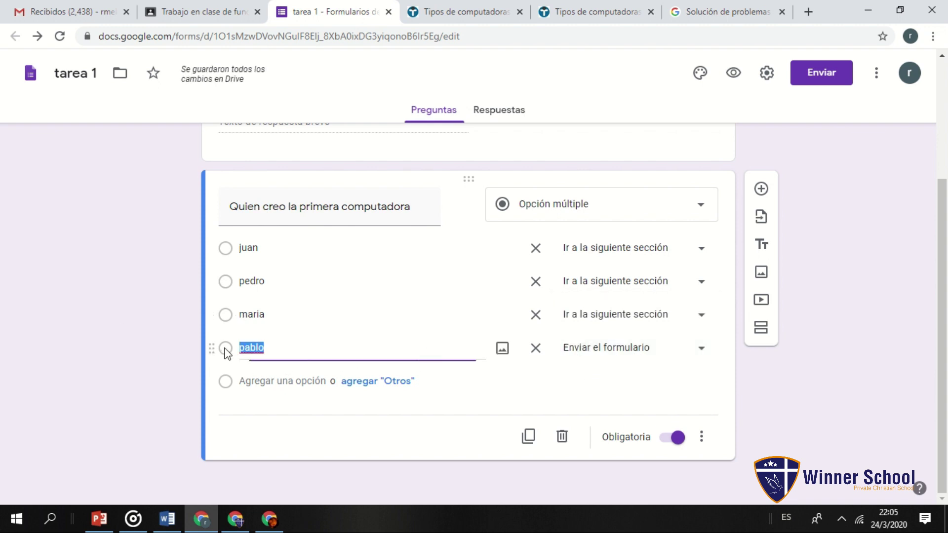
pyautogui.click(654, 400)
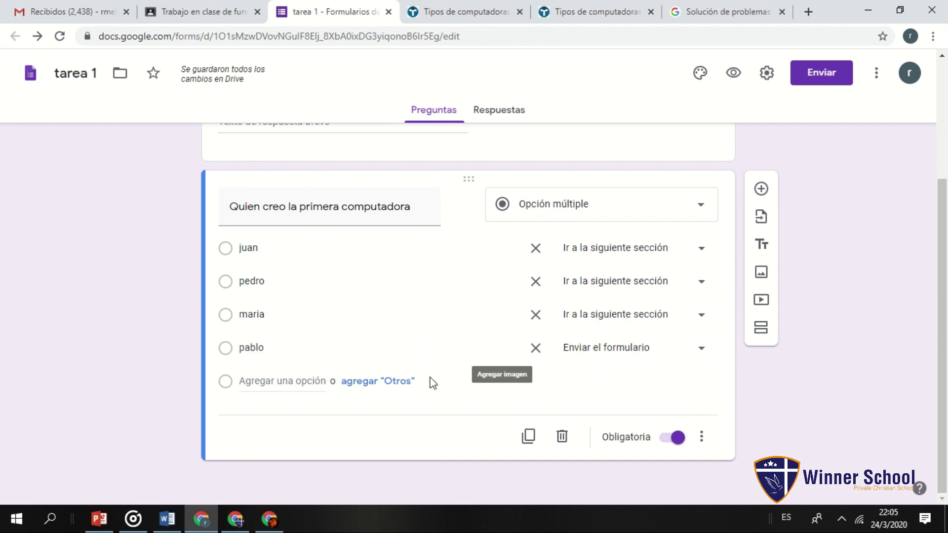
pyautogui.scroll(3, 628, 340)
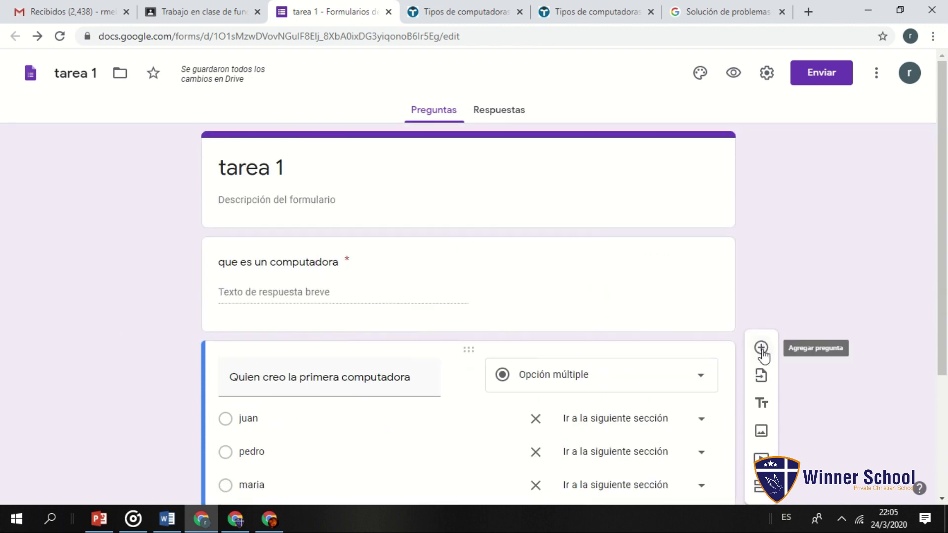
pyautogui.scroll(-1, 763, 355)
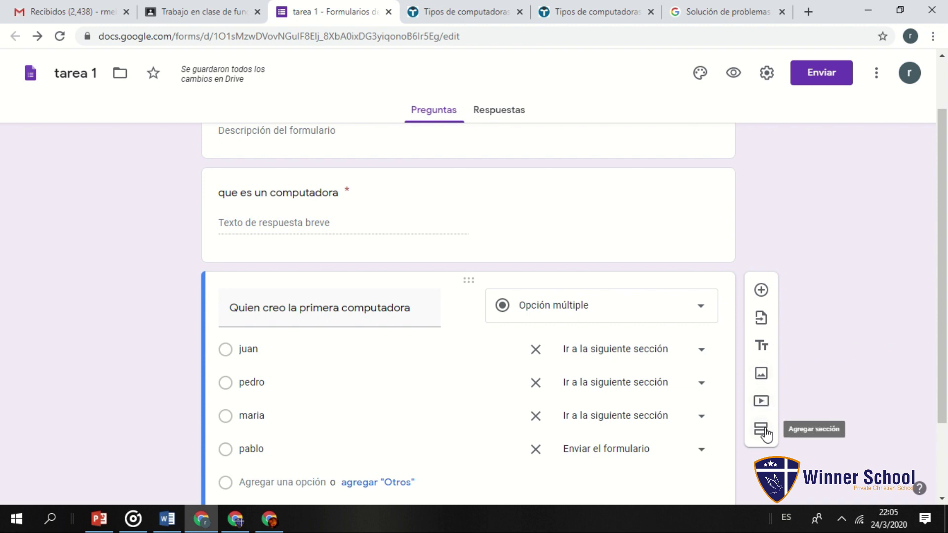
pyautogui.scroll(-2, 763, 415)
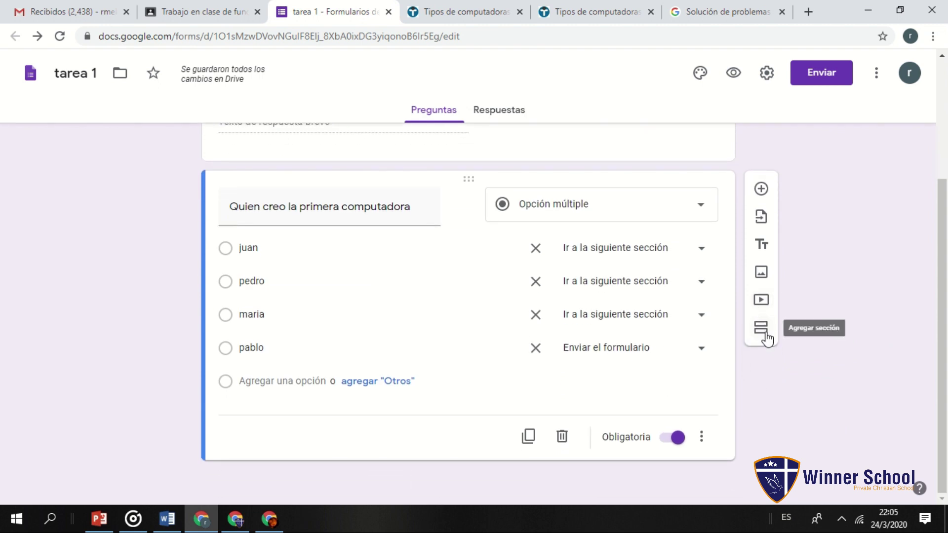
pyautogui.scroll(3, 500, 395)
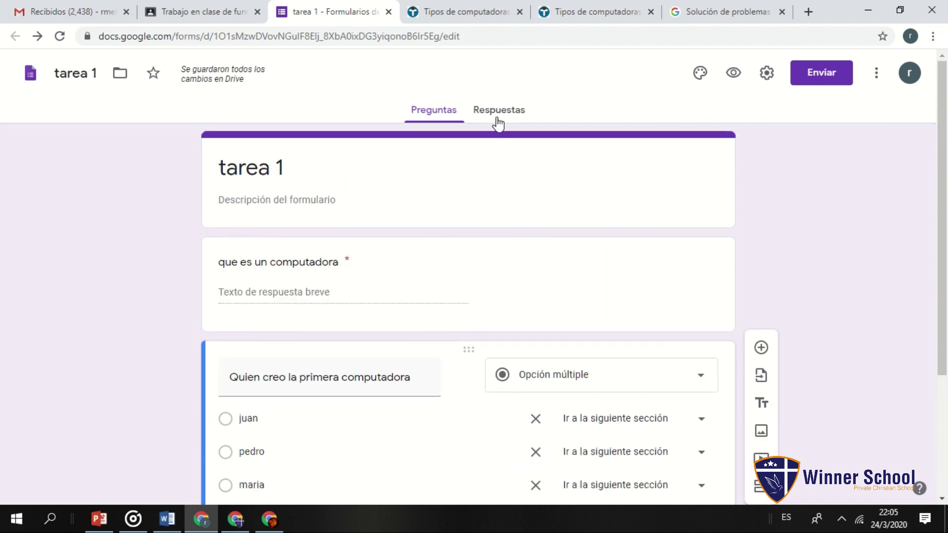
# Step: Open e-mail sending for the 'tarea 1' form and focus the empty Para field
pyautogui.click(811, 79)
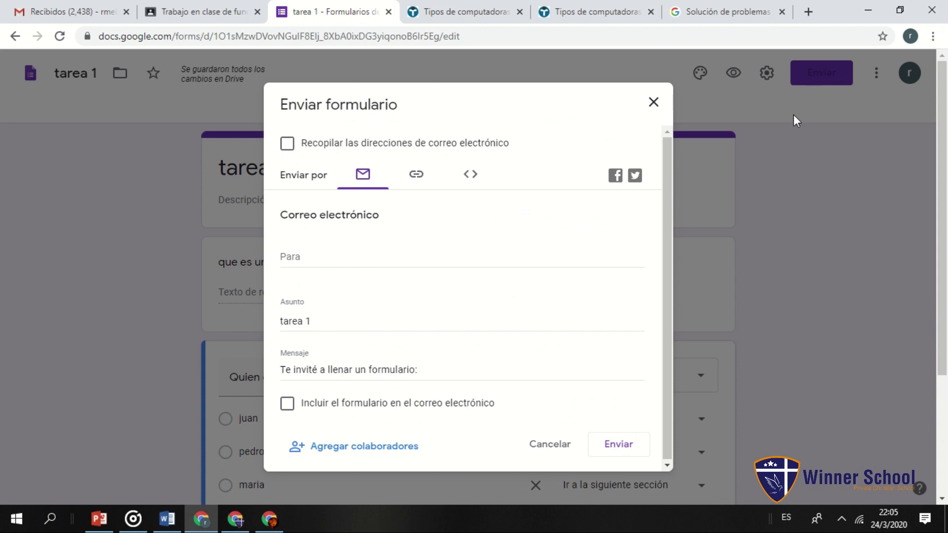
pyautogui.click(619, 451)
pyautogui.click(329, 251)
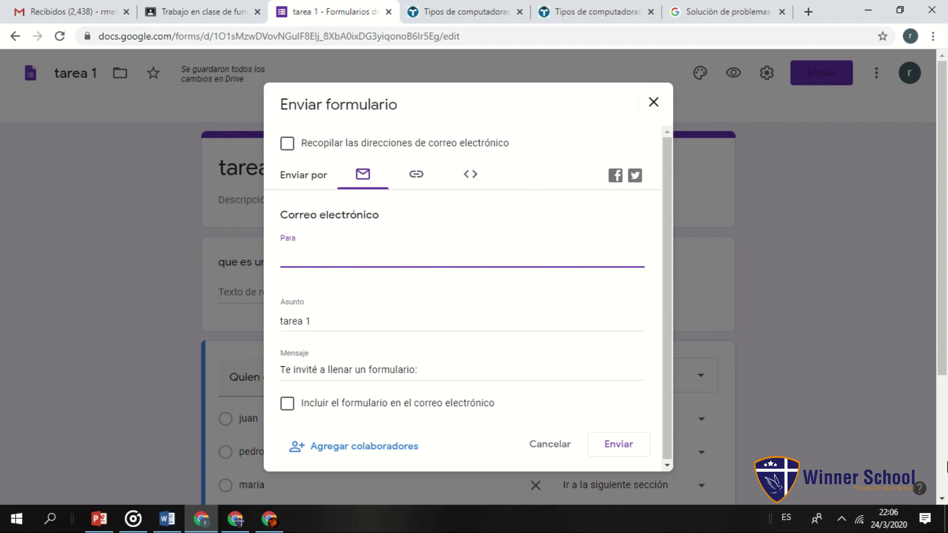
# Step: Create a new text document on the desktop with its default name and open it in Notepad
pyautogui.press('super+d')
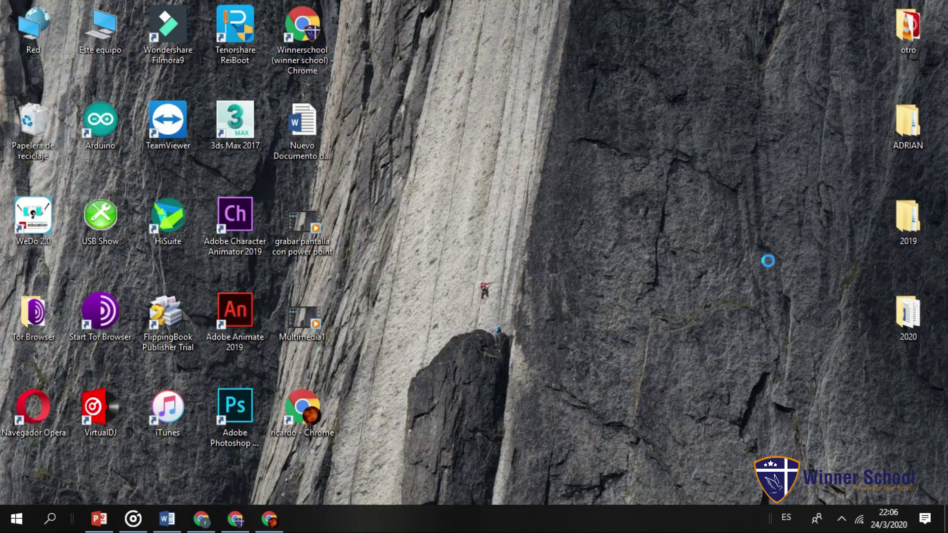
pyautogui.rightClick(765, 259)
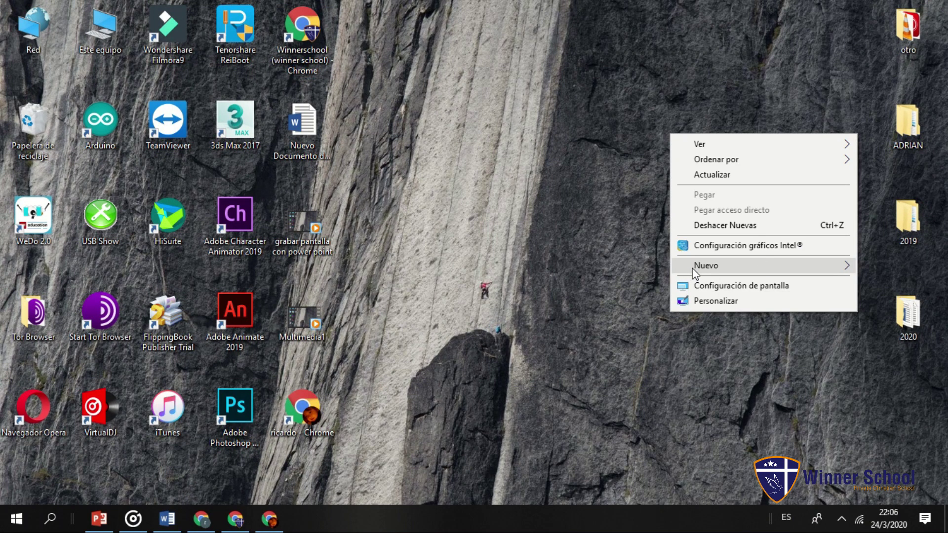
pyautogui.moveTo(693, 268)
pyautogui.click(511, 408)
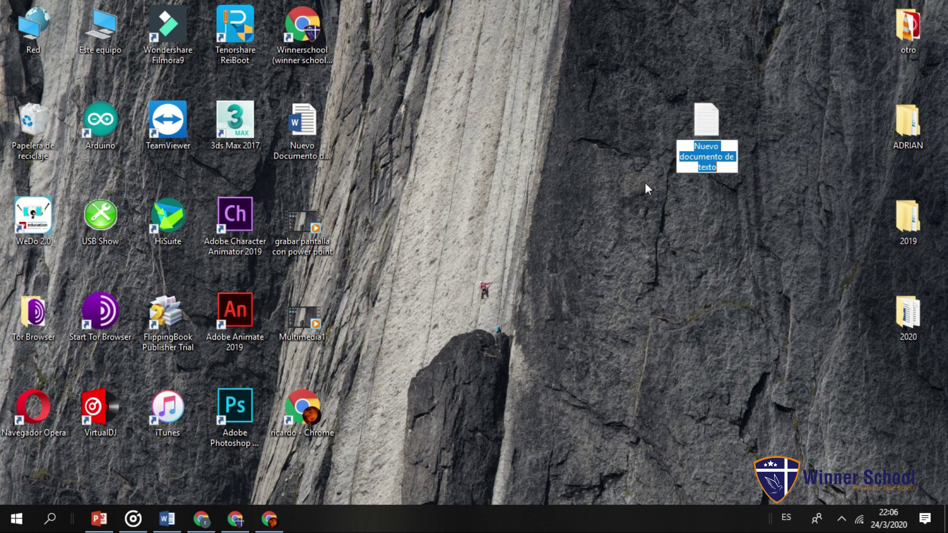
pyautogui.click(700, 120)
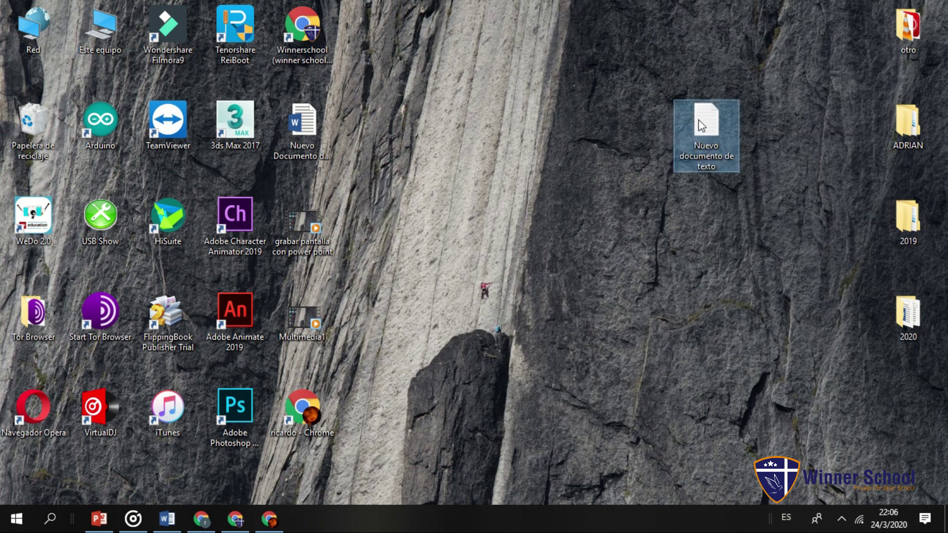
pyautogui.doubleClick(701, 125)
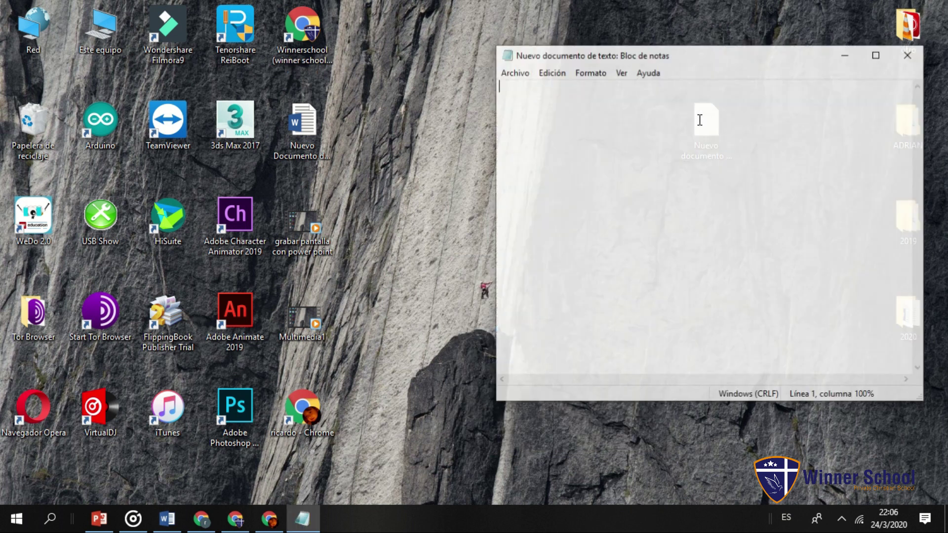
# Step: Type about ten lines of random test text in the Notepad document
pyautogui.write('nsjfñsfklnklf')
pyautogui.press('Return')
pyautogui.write('+fjdsn fñhe')
pyautogui.press('Return')
pyautogui.write('enfen')
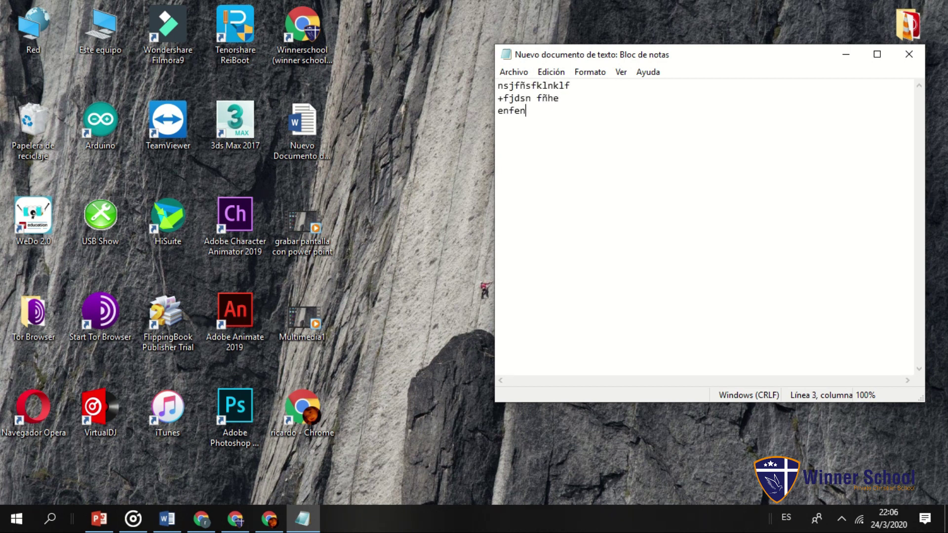
pyautogui.write('finew´f nfepownfpiojweopf')
pyautogui.press('Return')
pyautogui.write('nfepnfpijeof')
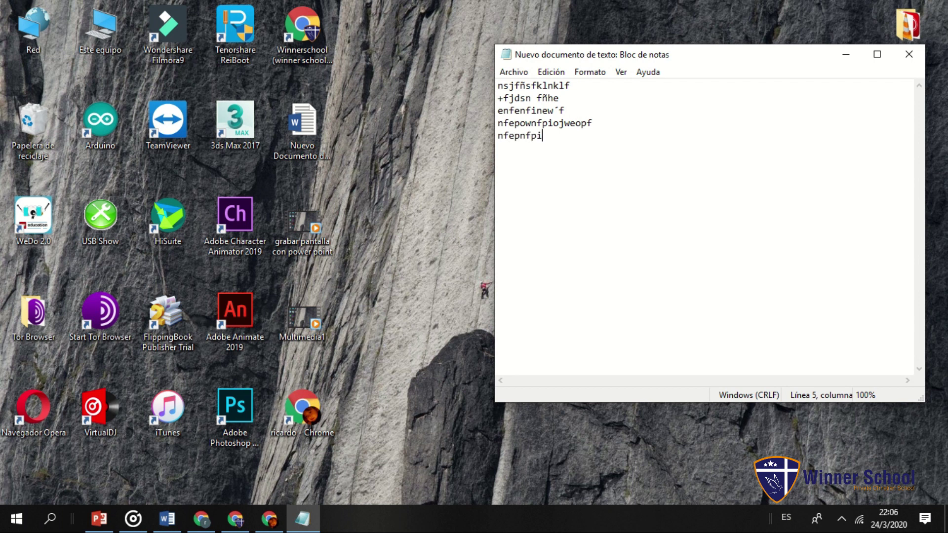
pyautogui.press('Return')
pyautogui.write('nfeknfpoewnófwepof')
pyautogui.press('Return')
pyautogui.write('wenfeopf´pewmf´poEF')
pyautogui.press('Return')
pyautogui.write('WENFEPFOEWJNF')
pyautogui.press('Return')
pyautogui.write('PFNE`+FKIOWEHFOPJWE')
pyautogui.press('Return')
pyautogui.write('FWBEF')
pyautogui.press('Return')
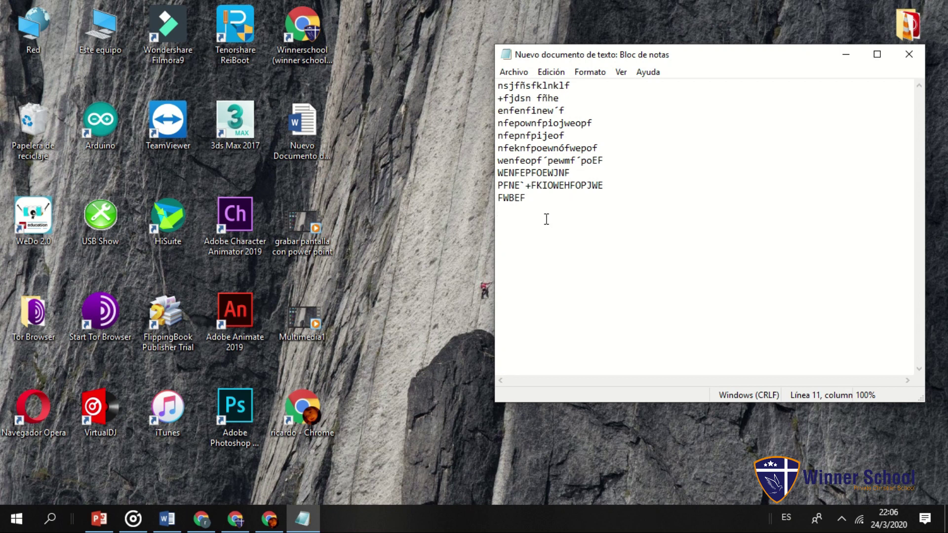
# Step: Select all the text, minimize Notepad, and bring back the form's send dialog in Chrome
pyautogui.hotkey('ctrl', 'a')
pyautogui.moveTo(427, 6)
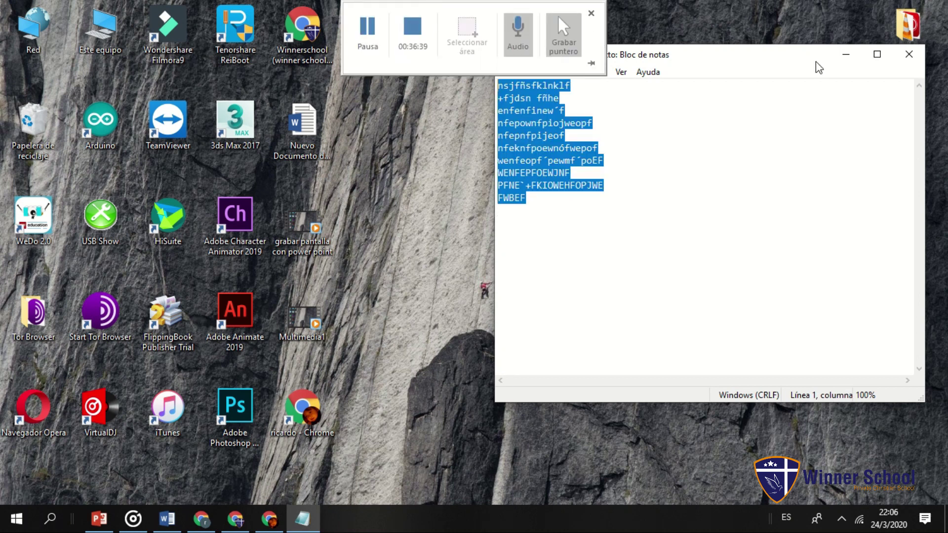
pyautogui.click(846, 55)
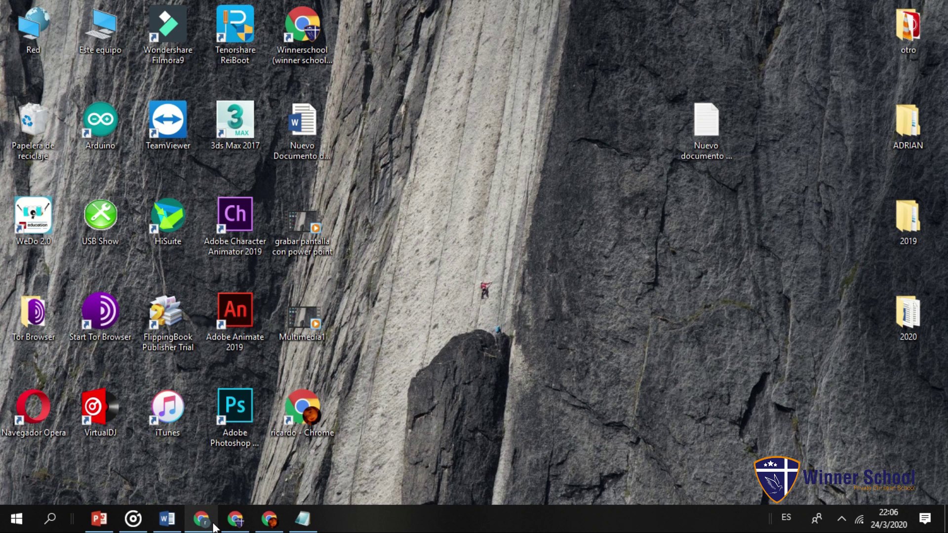
pyautogui.click(213, 528)
pyautogui.click(490, 241)
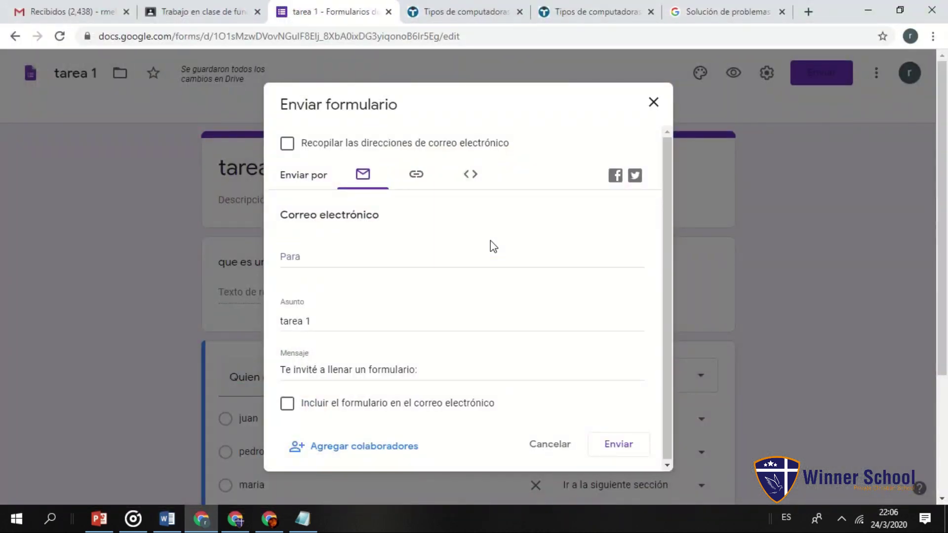
# Step: Paste the Notepad text into the send dialog's recipients field, clear it, and close the dialog
pyautogui.click(499, 262)
pyautogui.hotkey('ctrl', 'v')
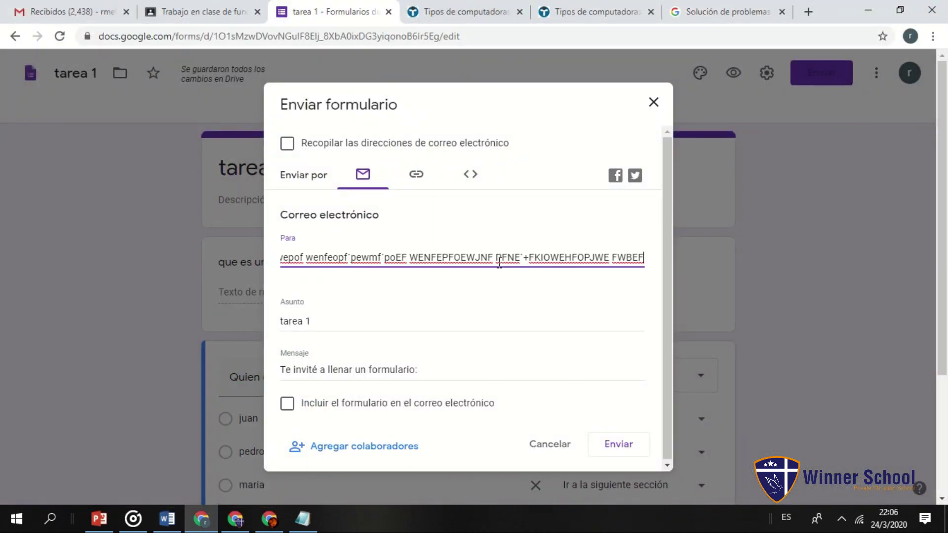
pyautogui.tripleClick(501, 262)
pyautogui.press('BackSpace')
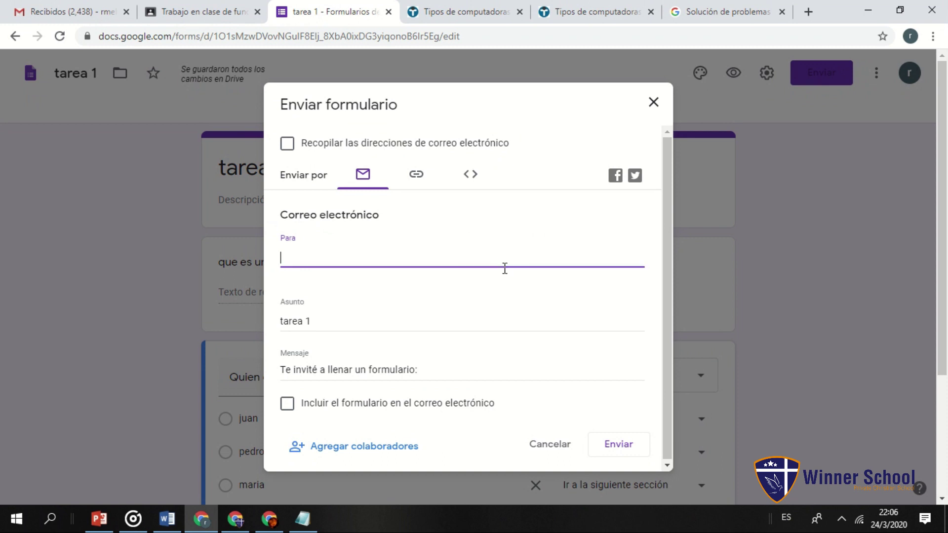
pyautogui.click(655, 105)
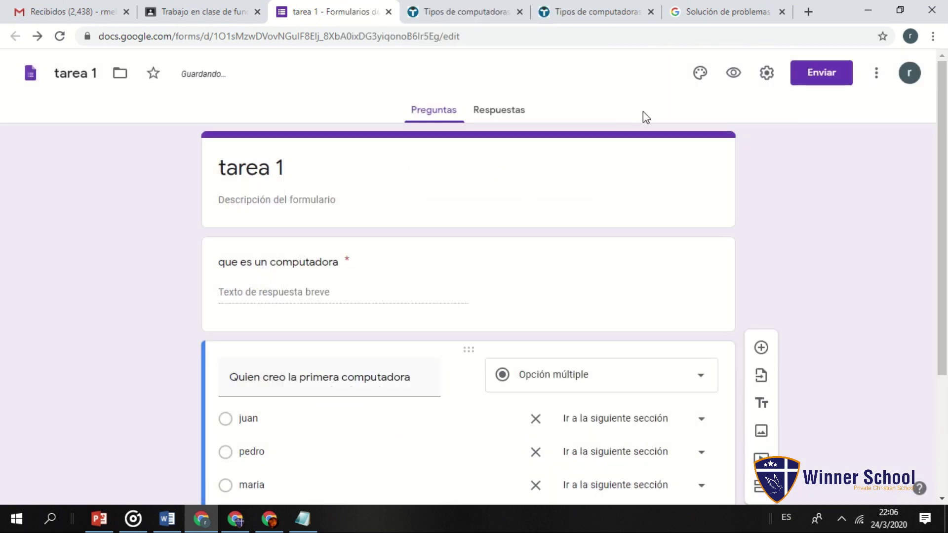
# Step: Reopen the tarea 1 form from the assignment, confirm zero responses, and return to Preguntas
pyautogui.click(388, 11)
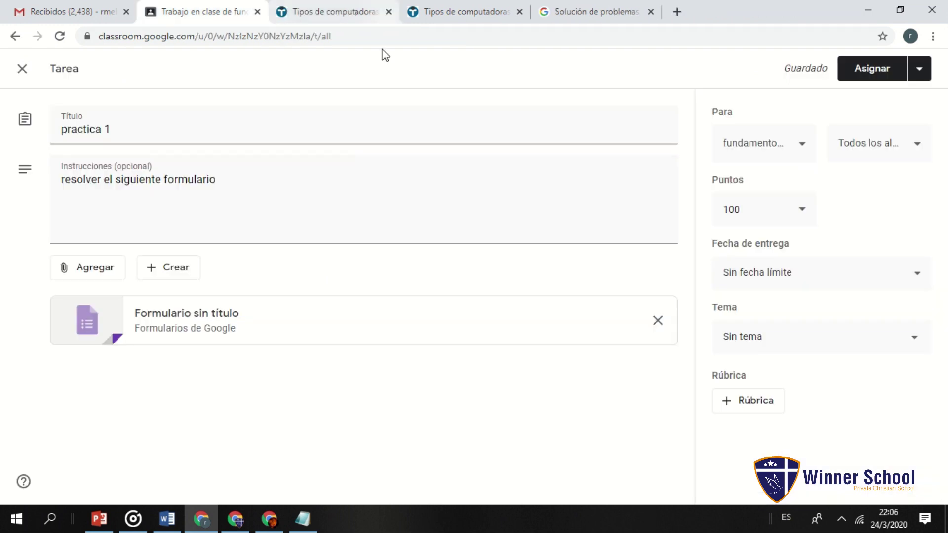
pyautogui.click(200, 326)
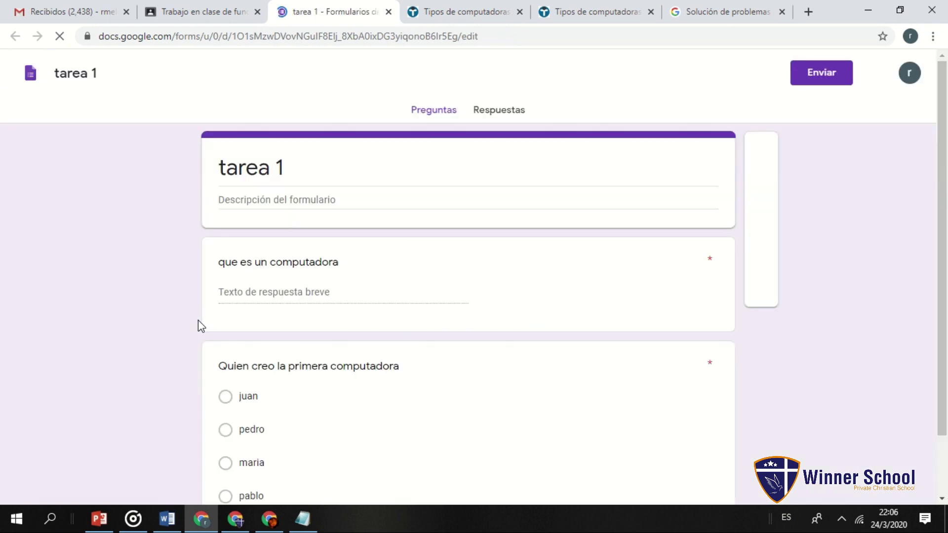
pyautogui.scroll(-2, 284, 354)
pyautogui.scroll(2, 277, 408)
pyautogui.scroll(-2, 282, 397)
pyautogui.scroll(1, 292, 393)
pyautogui.scroll(1, 275, 260)
pyautogui.scroll(-2, 275, 332)
pyautogui.scroll(2, 306, 277)
pyautogui.click(506, 119)
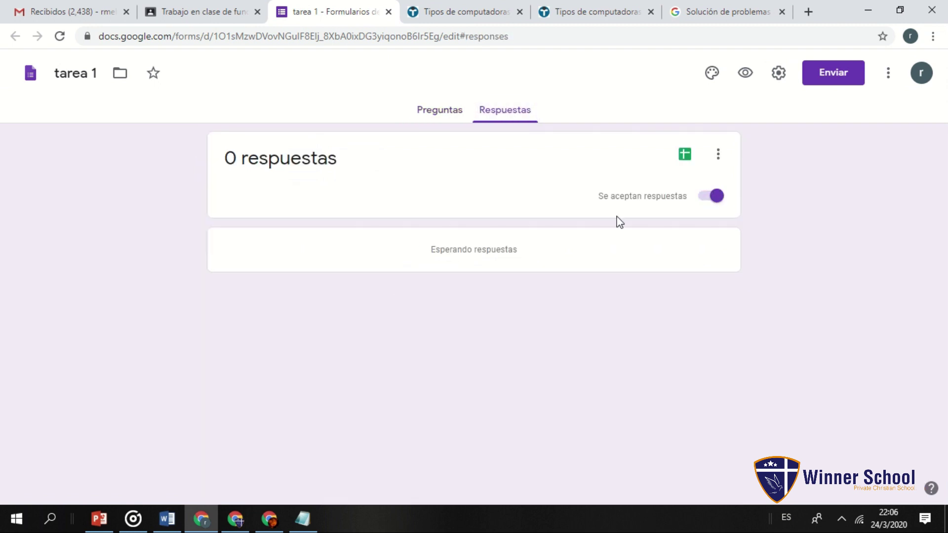
pyautogui.click(452, 111)
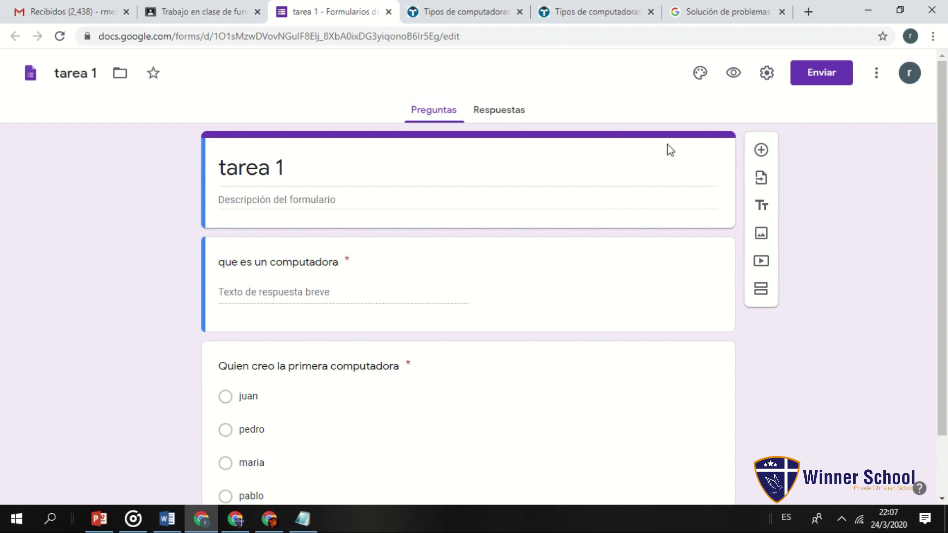
# Step: Add a short-answer question titled 'NOMBRE Y APELLIDO' to the tarea 1 form
pyautogui.click(763, 150)
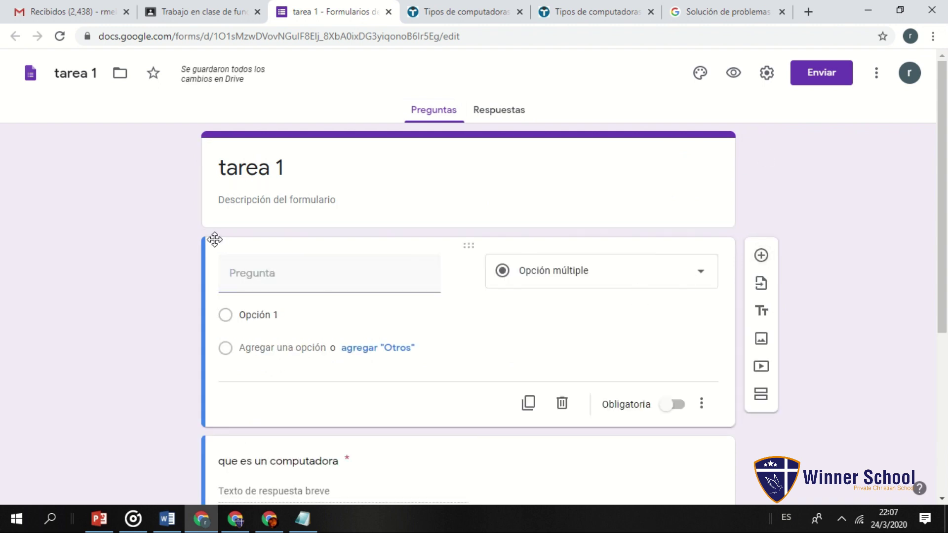
pyautogui.click(528, 273)
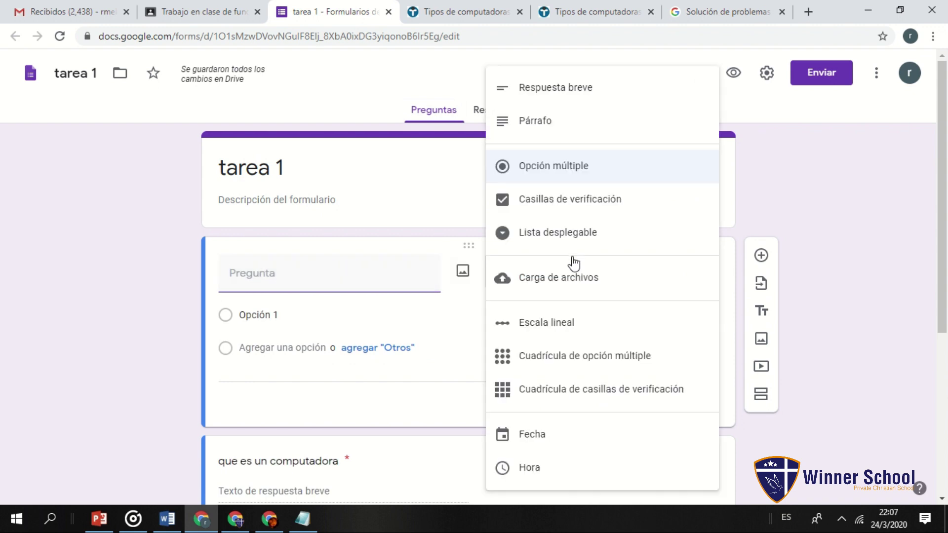
pyautogui.click(561, 92)
pyautogui.click(377, 275)
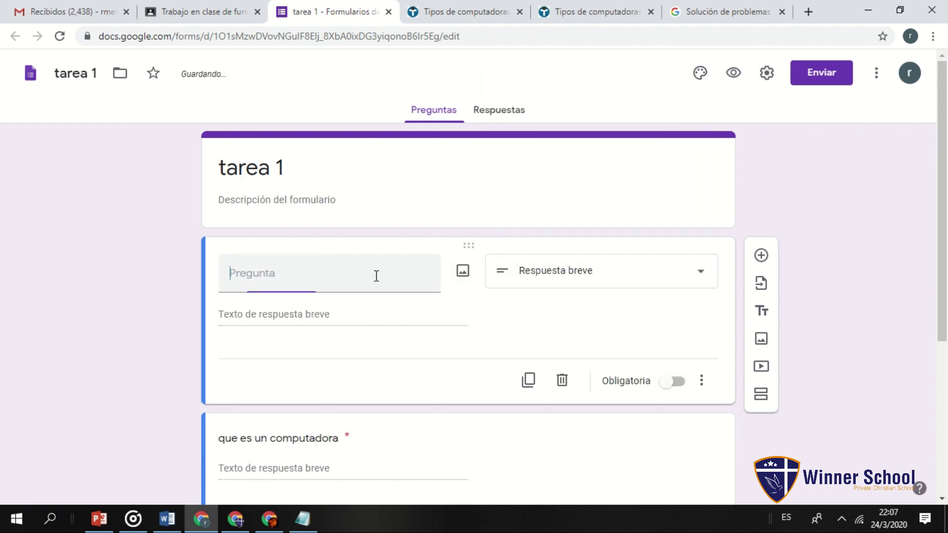
pyautogui.write('NOMBRE Y APELLIDO')
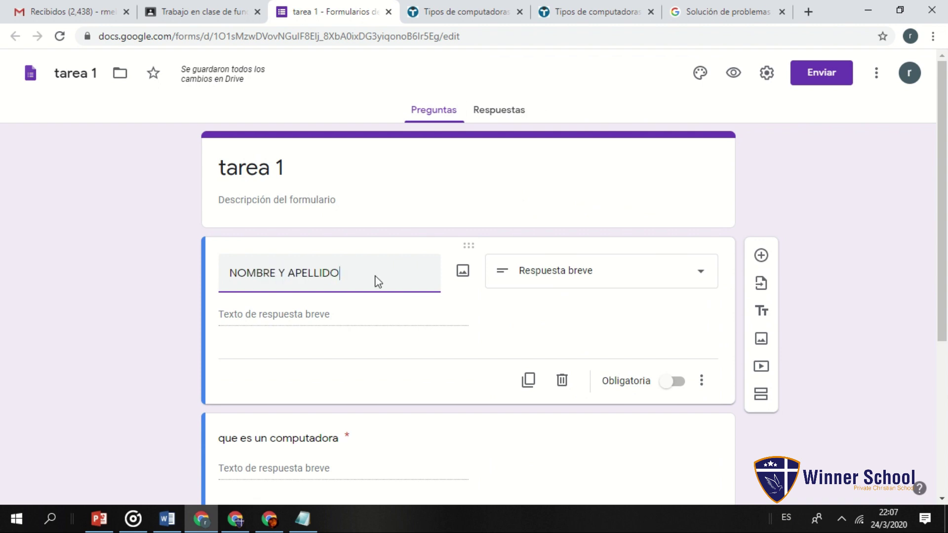
pyautogui.scroll(-4, 662, 192)
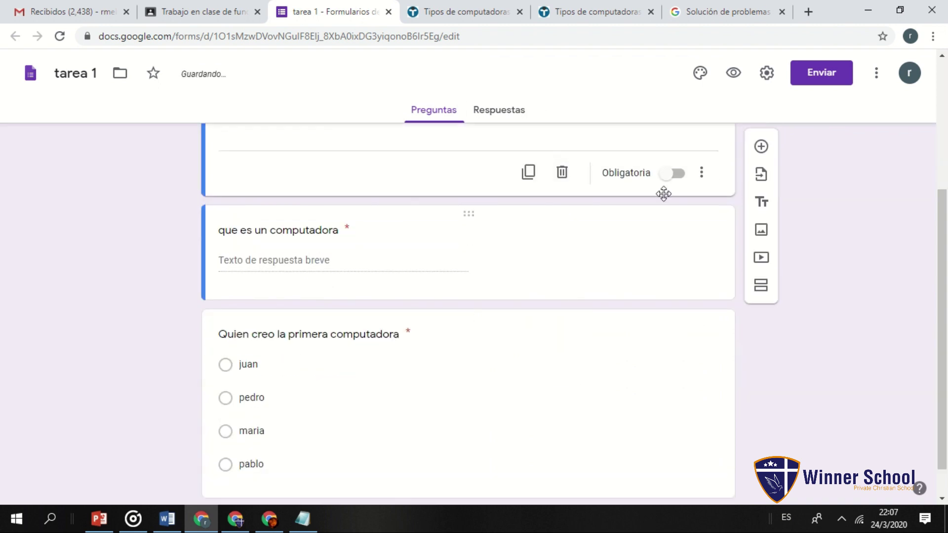
pyautogui.click(711, 233)
# Step: Add an email question starting 'CUAL' above 'que es un computadora'
pyautogui.click(761, 150)
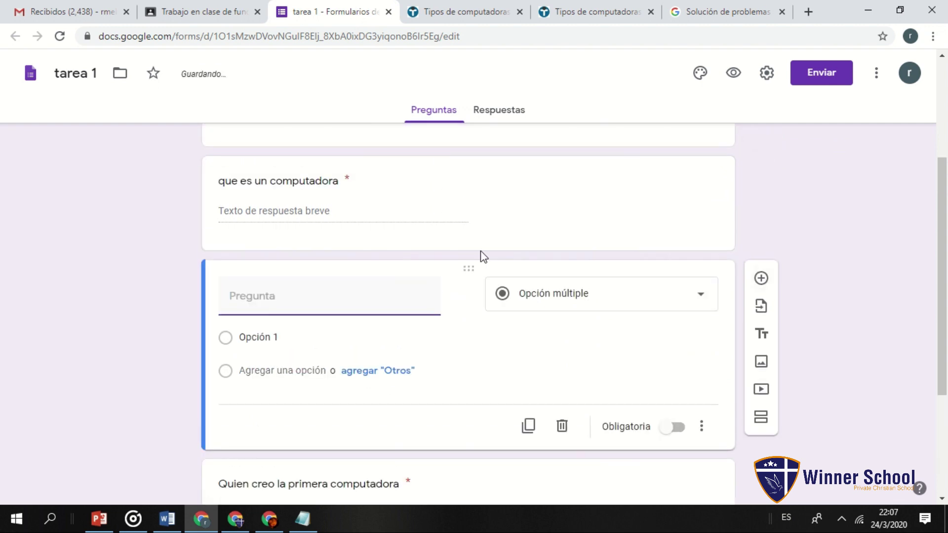
pyautogui.tripleClick(431, 328)
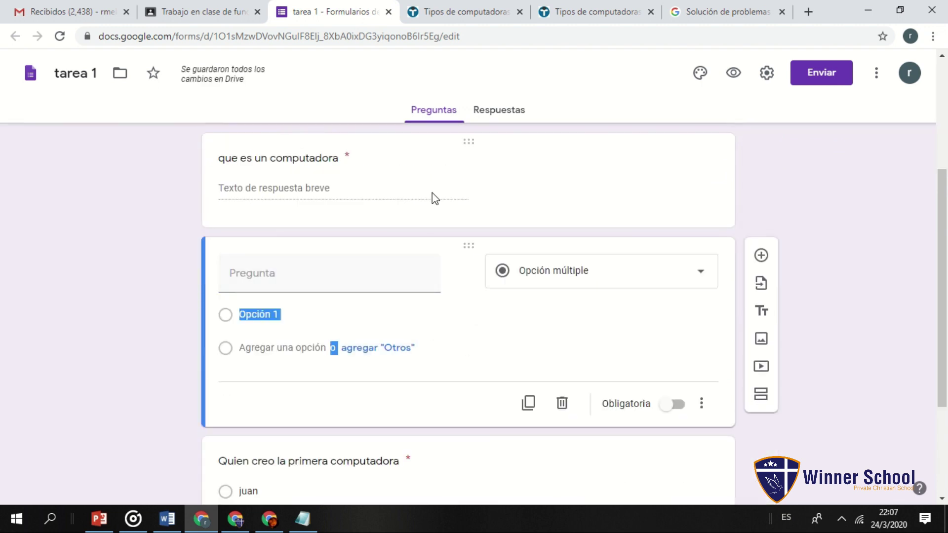
pyautogui.moveTo(417, 249)
pyautogui.mouseDown()
pyautogui.moveTo(419, 153)
pyautogui.moveTo(425, 269)
pyautogui.moveTo(428, 249)
pyautogui.mouseUp()
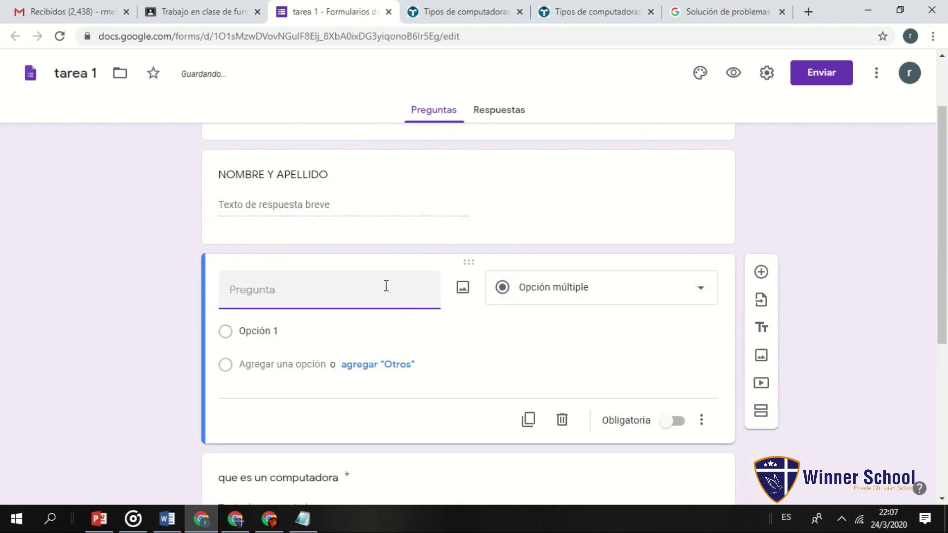
pyautogui.write('CUAL ES TU CORREO ELECTRONICO')
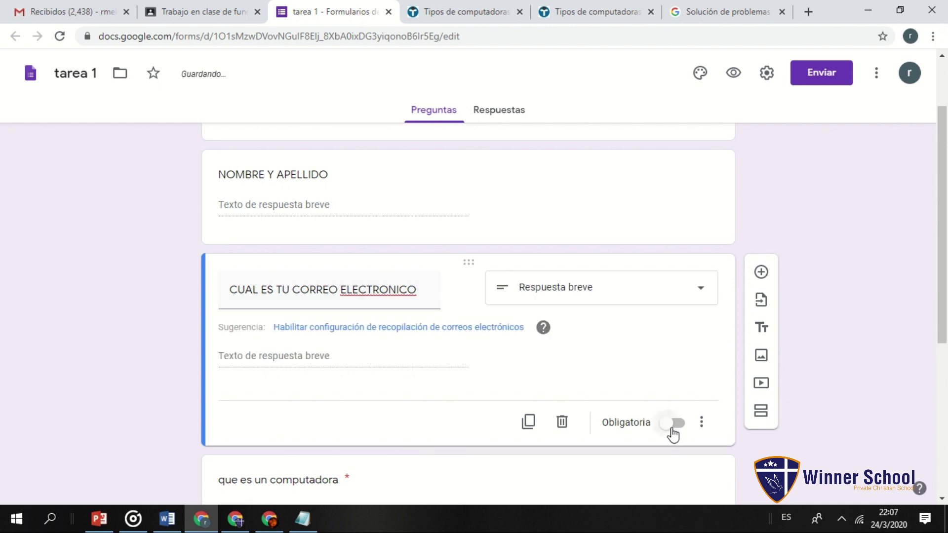
# Step: Make the email and NOMBRE Y APELLIDO questions required
pyautogui.click(674, 423)
pyautogui.click(619, 200)
pyautogui.click(668, 296)
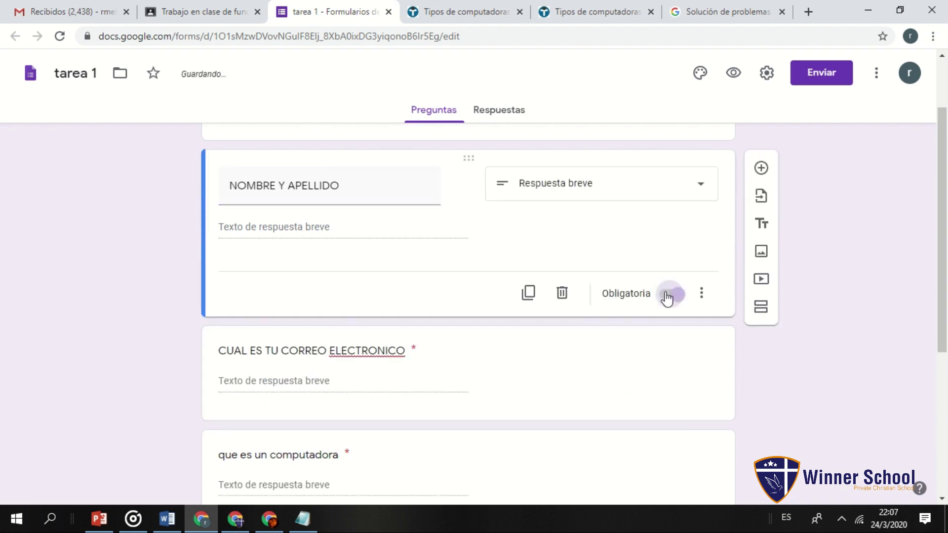
# Step: Correct the email question title's spelling to 'ELECTRÓNICO' using the spell suggestion
pyautogui.click(576, 369)
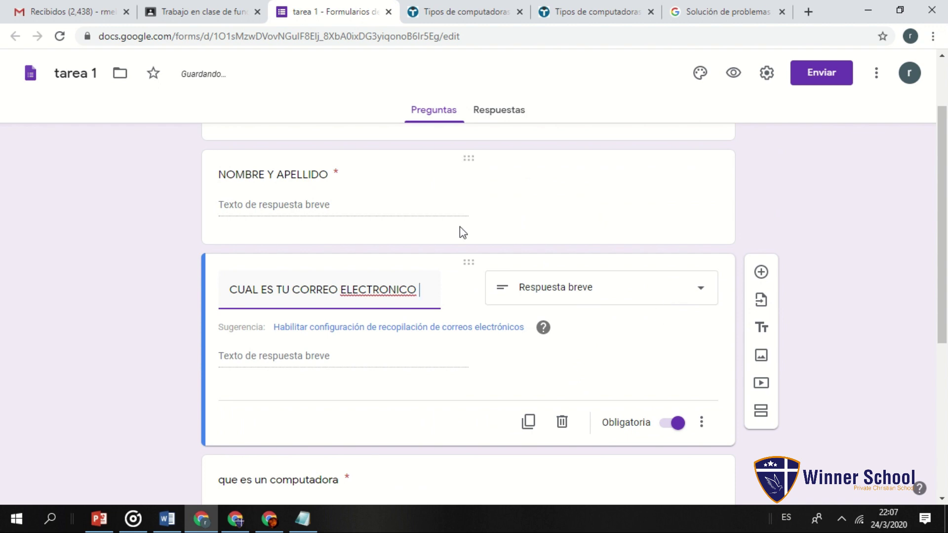
pyautogui.click(560, 196)
pyautogui.click(457, 377)
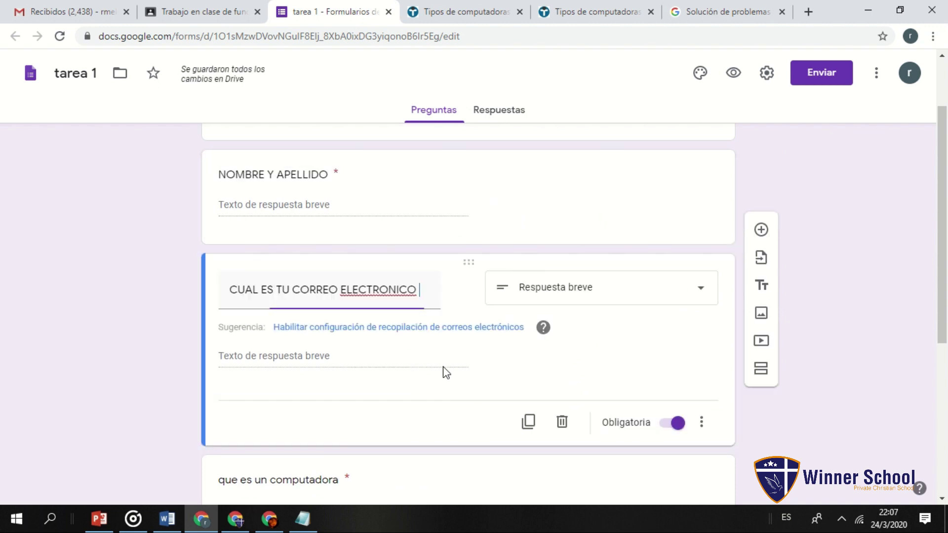
pyautogui.rightClick(395, 290)
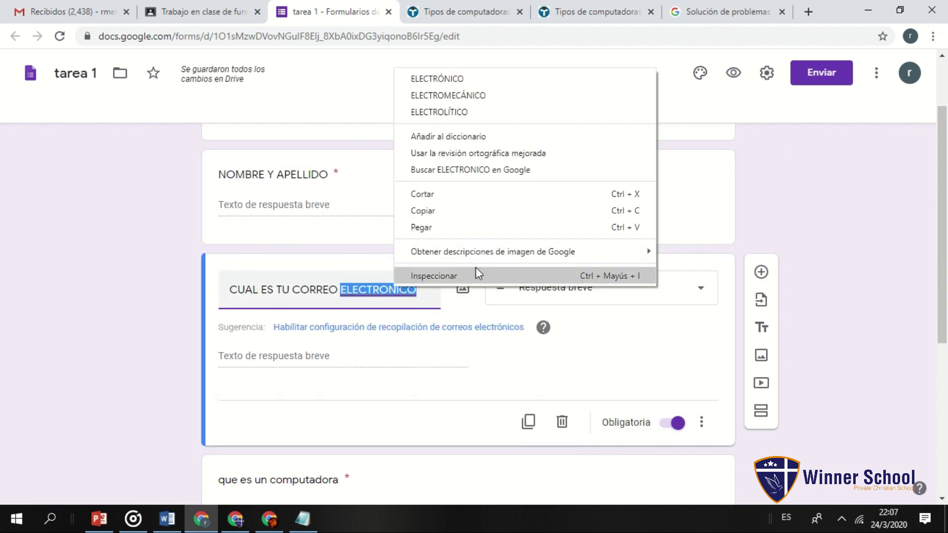
pyautogui.click(470, 76)
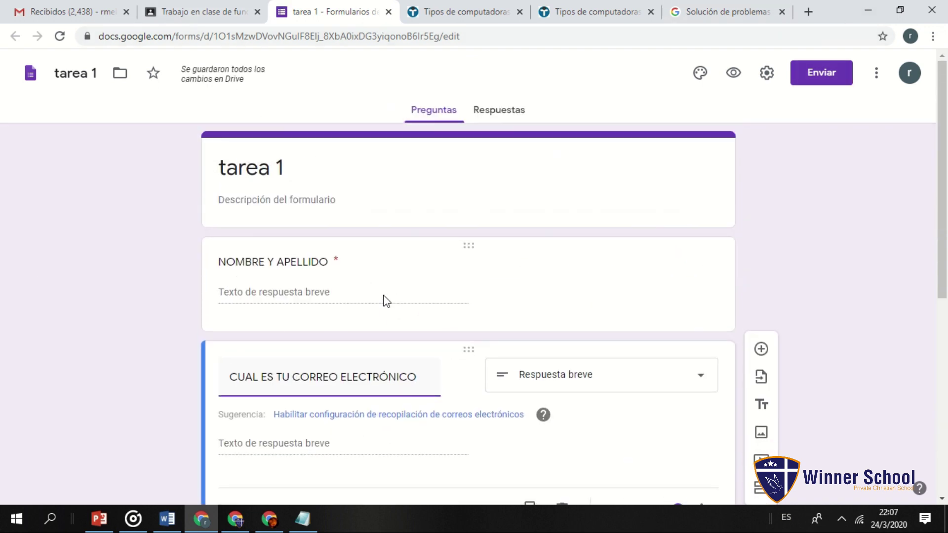
# Step: Close the tarea 1 form tab to return to the practica 1 assignment
pyautogui.scroll(-6, 345, 294)
pyautogui.scroll(6, 350, 299)
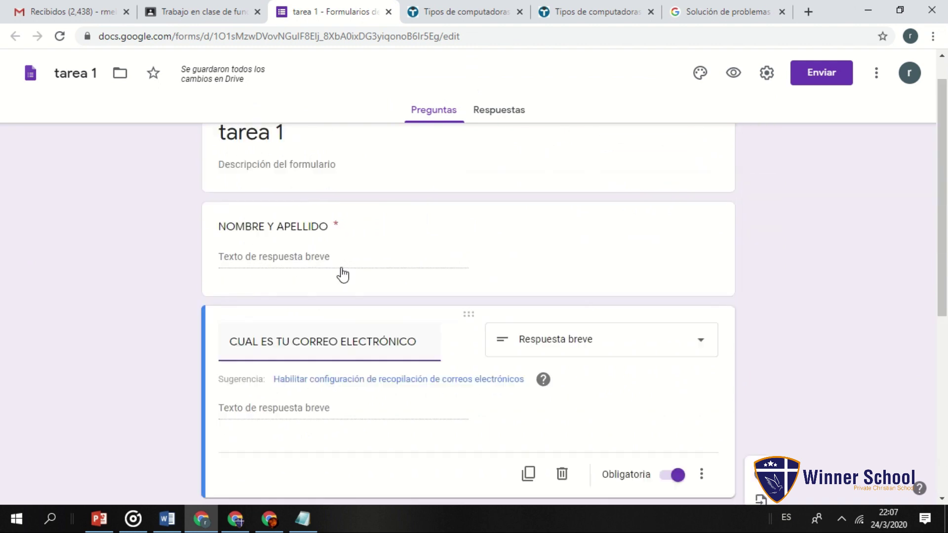
pyautogui.moveTo(389, 22)
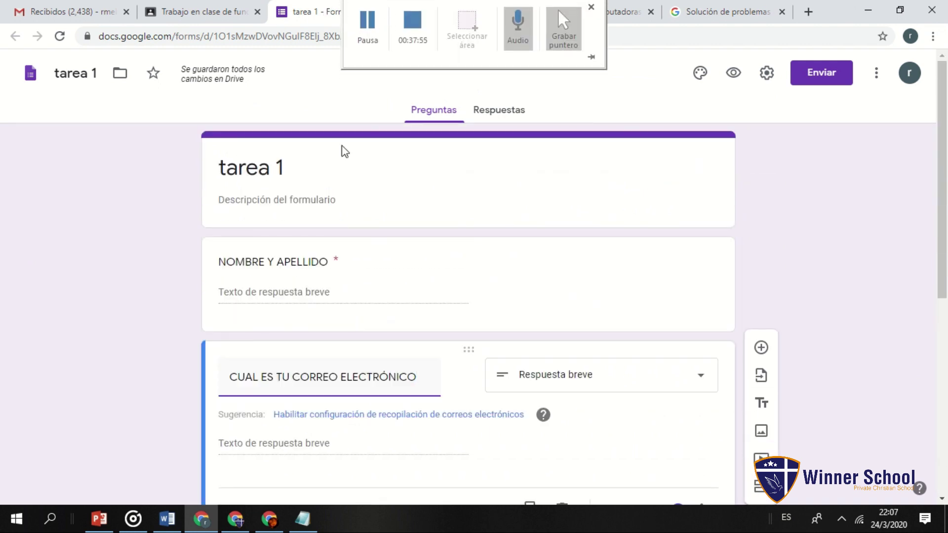
pyautogui.click(389, 12)
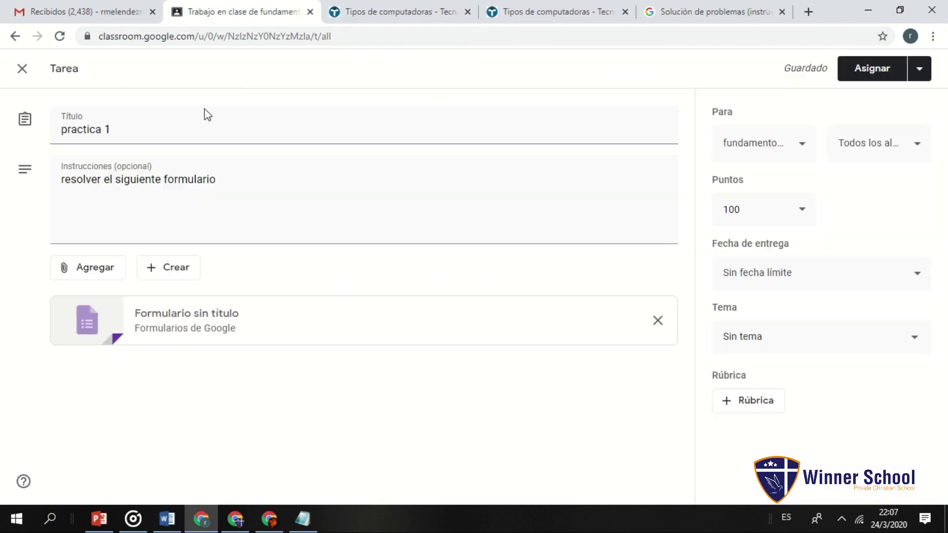
# Step: Review the attached tarea 1 form, then close it and return to the assignment
pyautogui.click(189, 336)
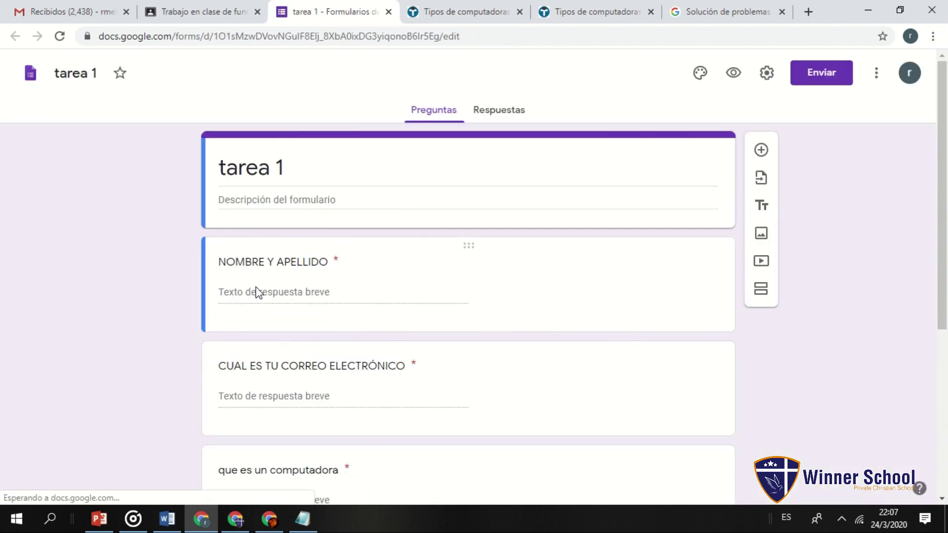
pyautogui.scroll(-5, 405, 384)
pyautogui.scroll(5, 402, 383)
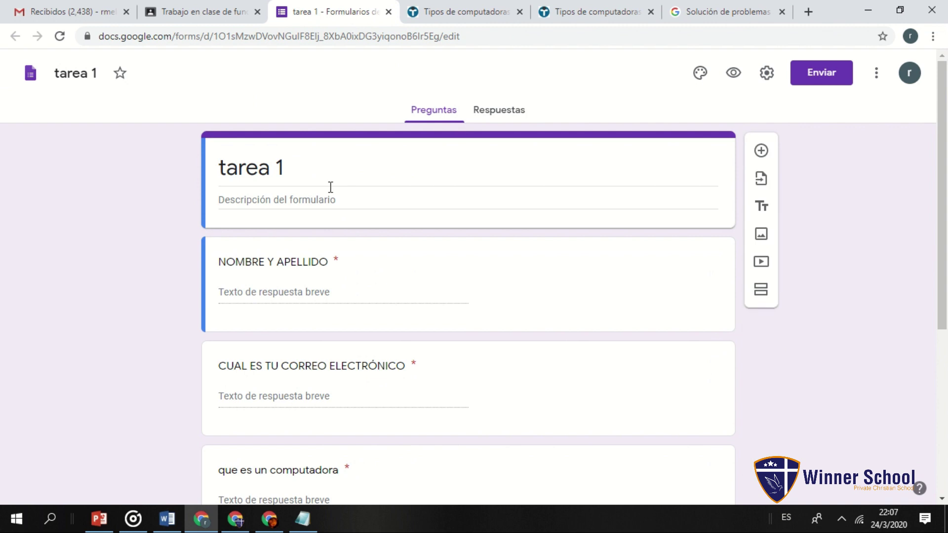
pyautogui.scroll(-2, 328, 186)
pyautogui.scroll(-4, 339, 229)
pyautogui.scroll(6, 337, 303)
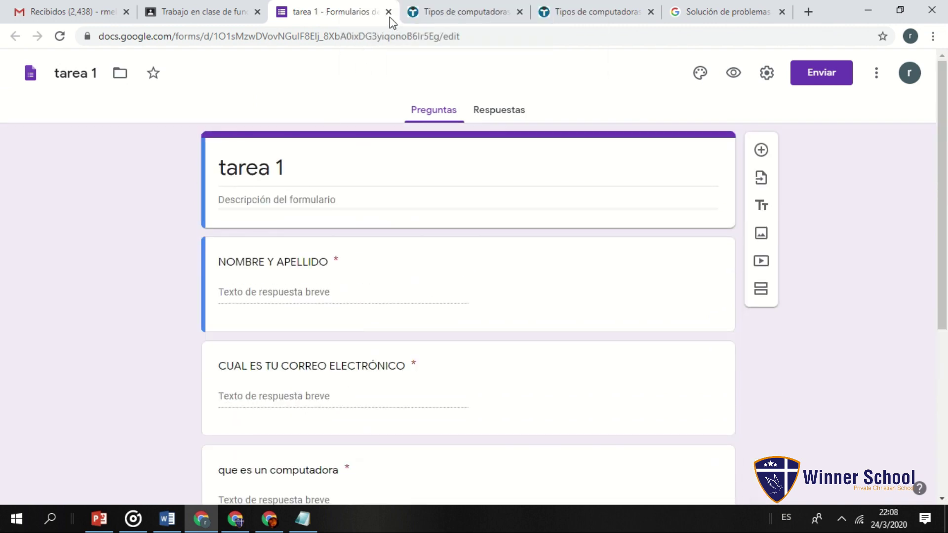
pyautogui.click(389, 14)
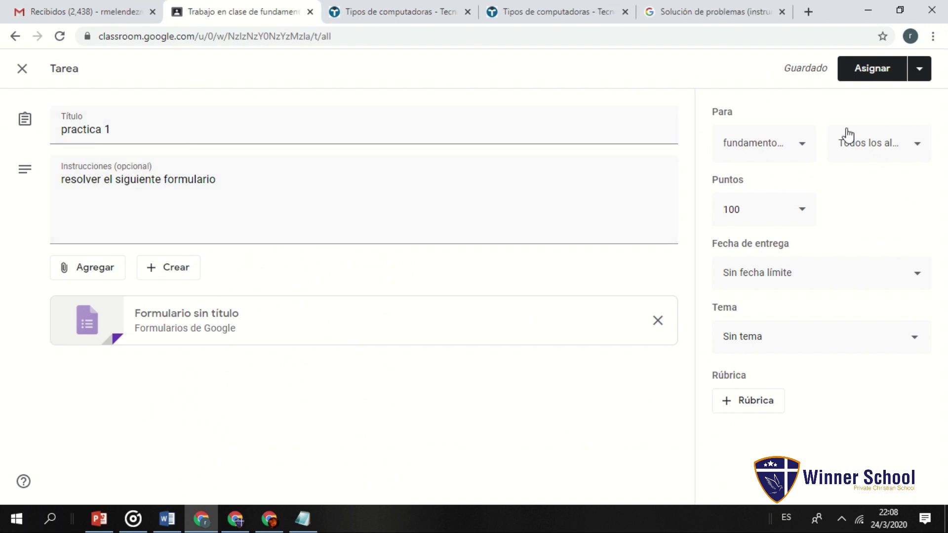
# Step: Set practica 1 to 20 points with a due date of 28 March
pyautogui.click(780, 148)
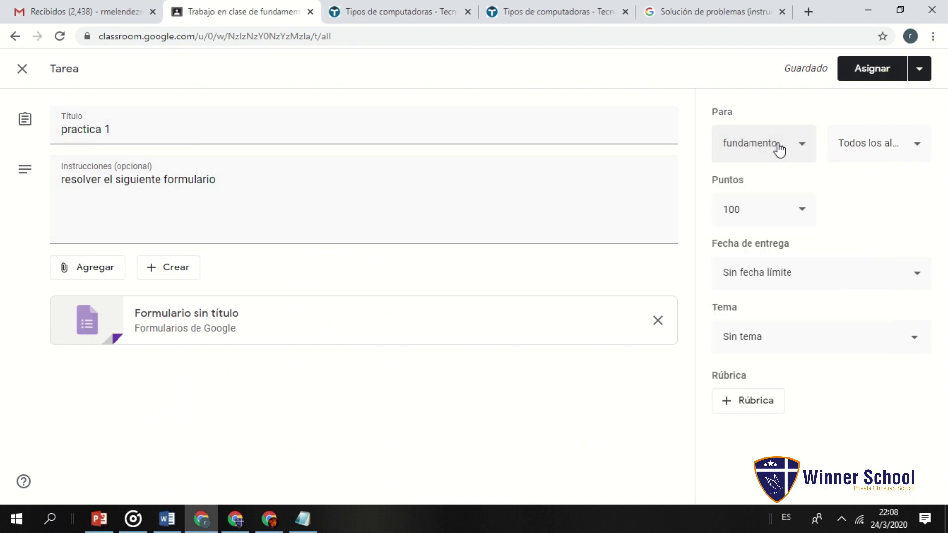
pyautogui.click(772, 208)
pyautogui.write('20')
pyautogui.click(812, 275)
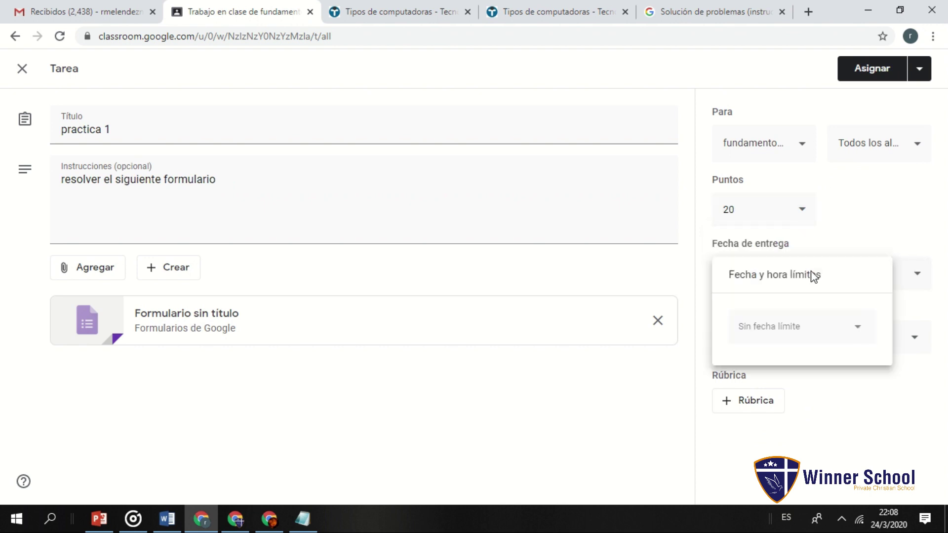
pyautogui.click(790, 332)
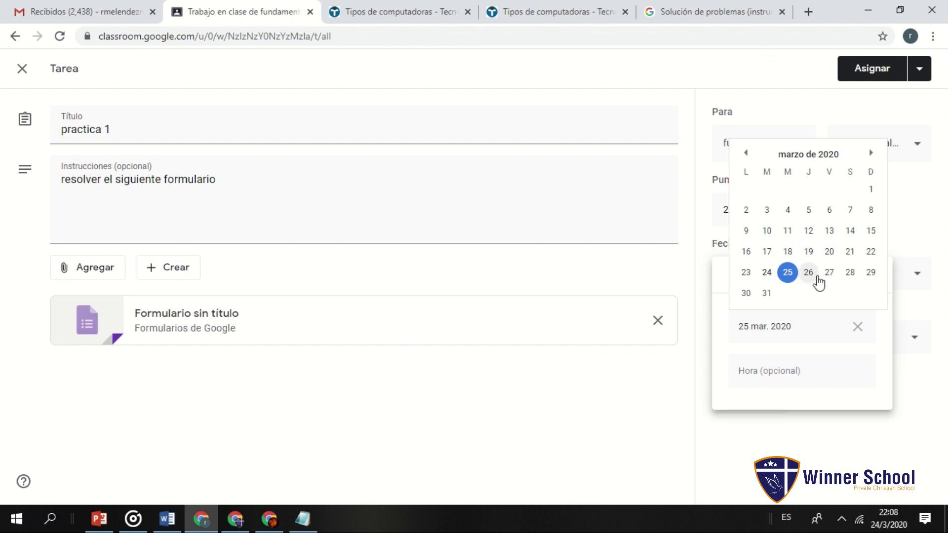
pyautogui.click(852, 273)
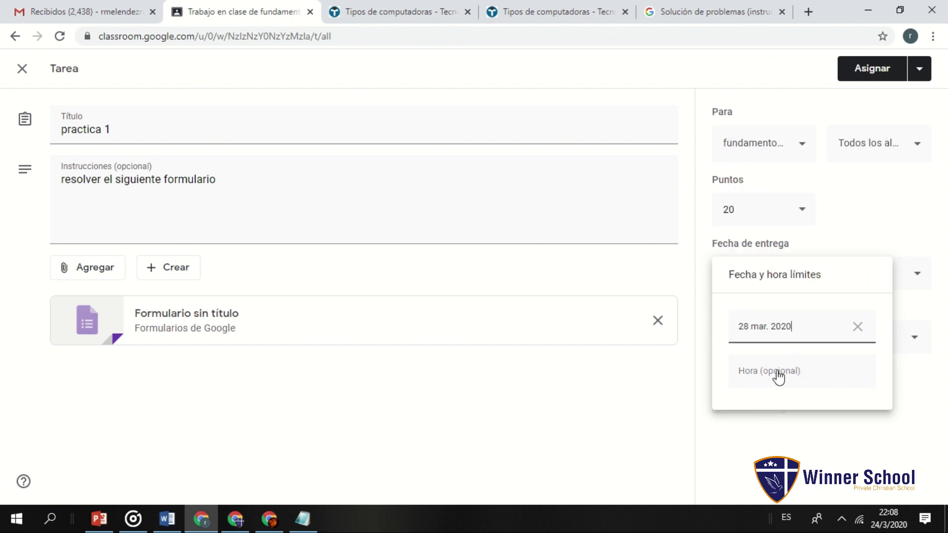
pyautogui.click(806, 428)
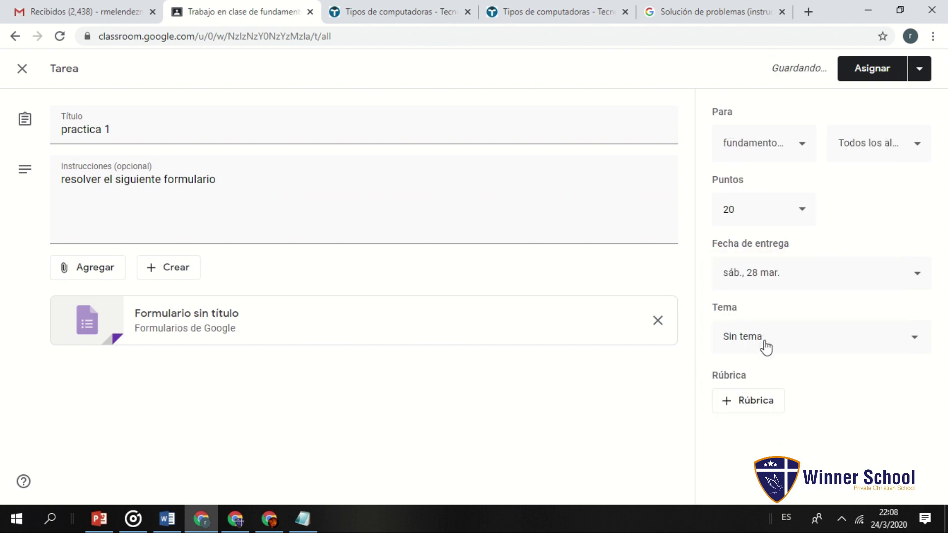
# Step: File the assignment under 'introducción a la informática' and post it with Asignar
pyautogui.click(809, 348)
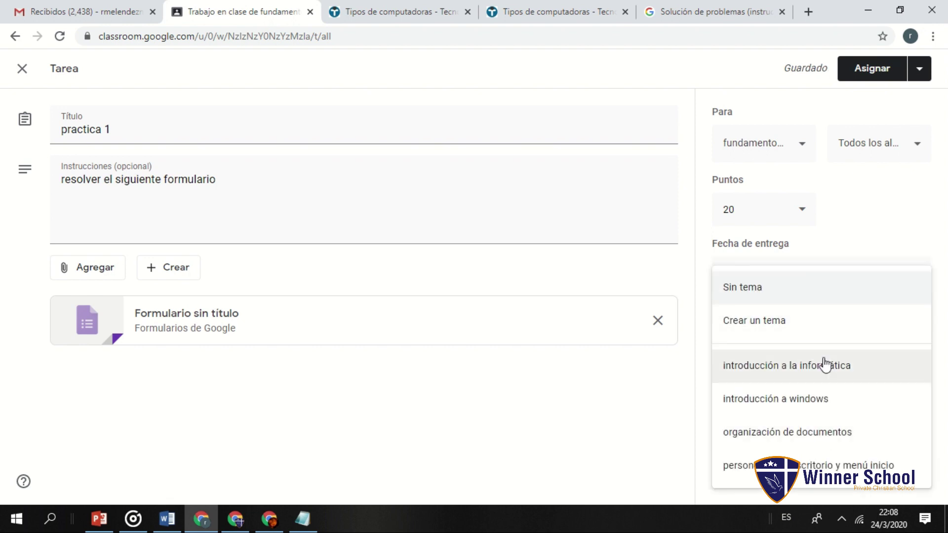
pyautogui.click(807, 368)
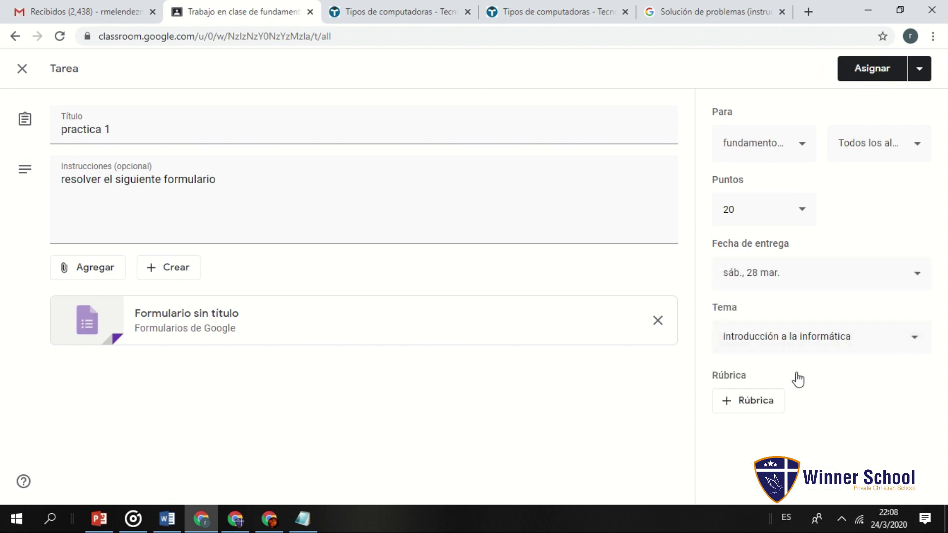
pyautogui.click(882, 68)
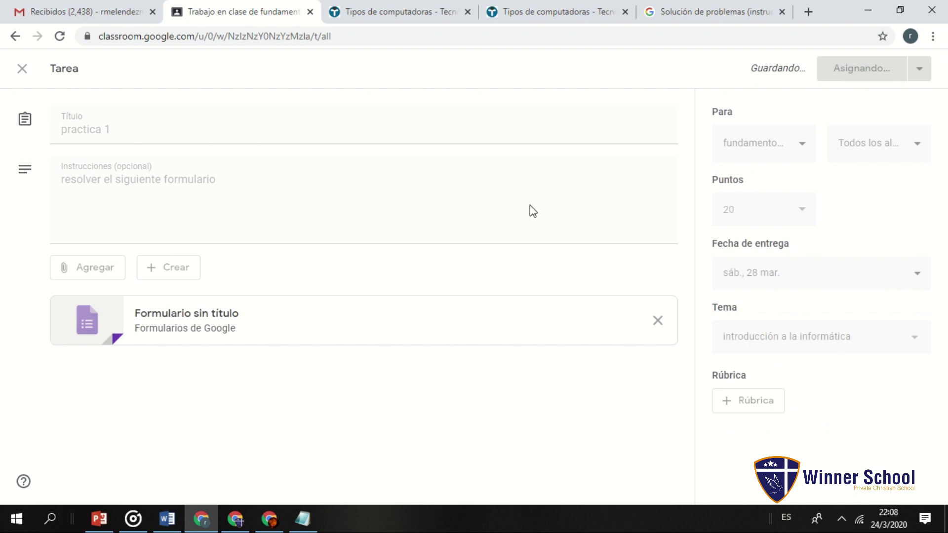
pyautogui.moveTo(371, 5)
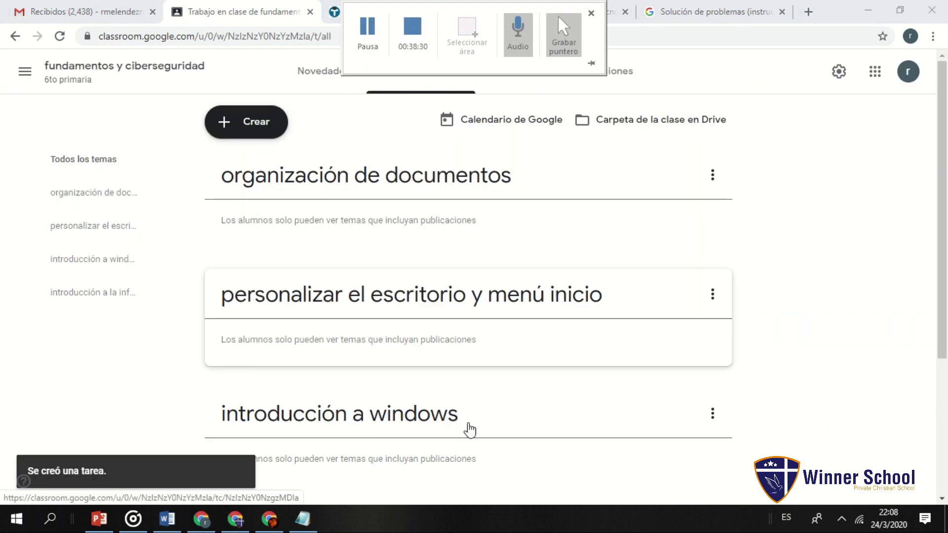
pyautogui.scroll(-4, 468, 430)
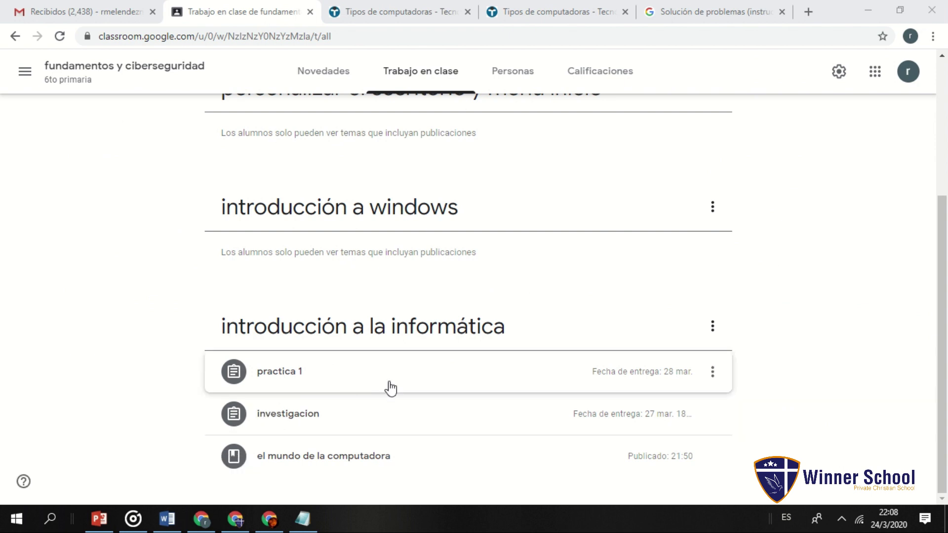
pyautogui.scroll(5, 360, 121)
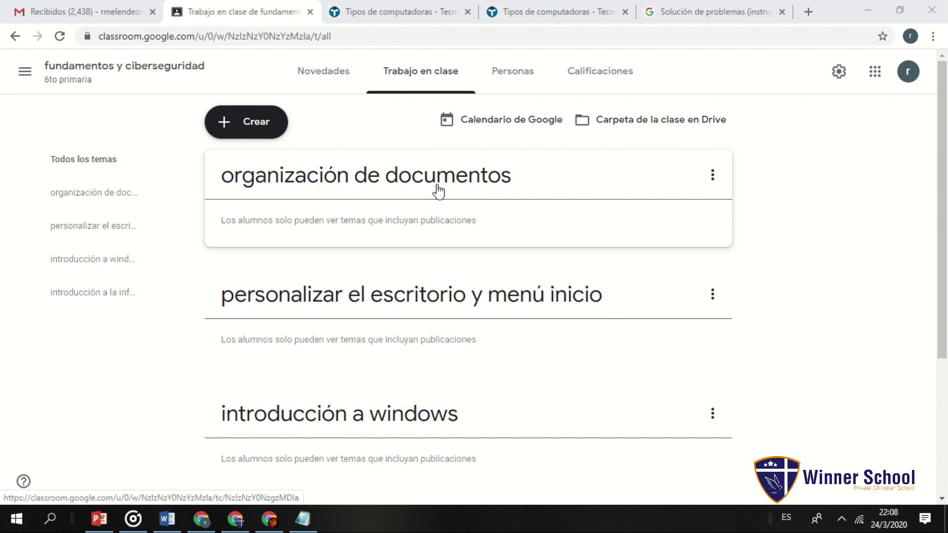
# Step: On Personas, select the class code, then invite the first contact matching 'g'
pyautogui.click(513, 74)
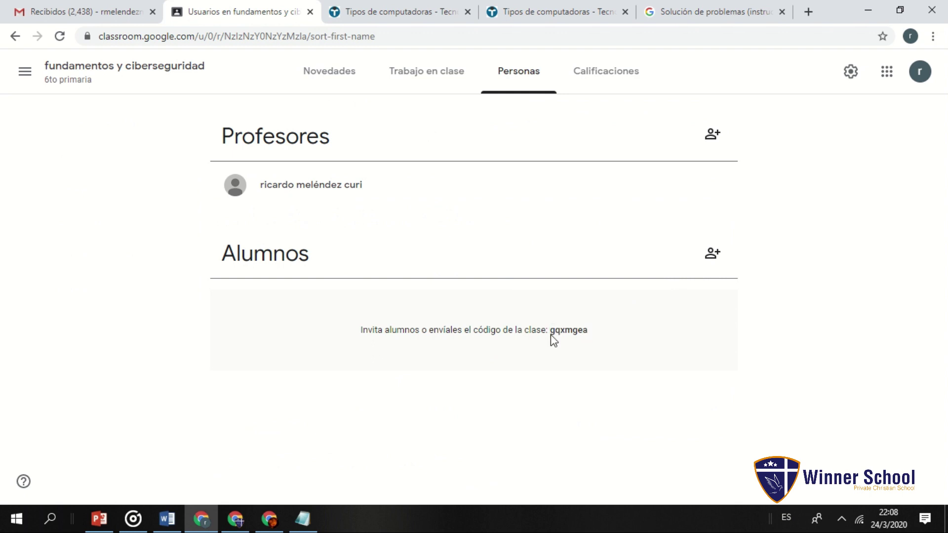
pyautogui.moveTo(551, 335); pyautogui.dragTo(607, 336)
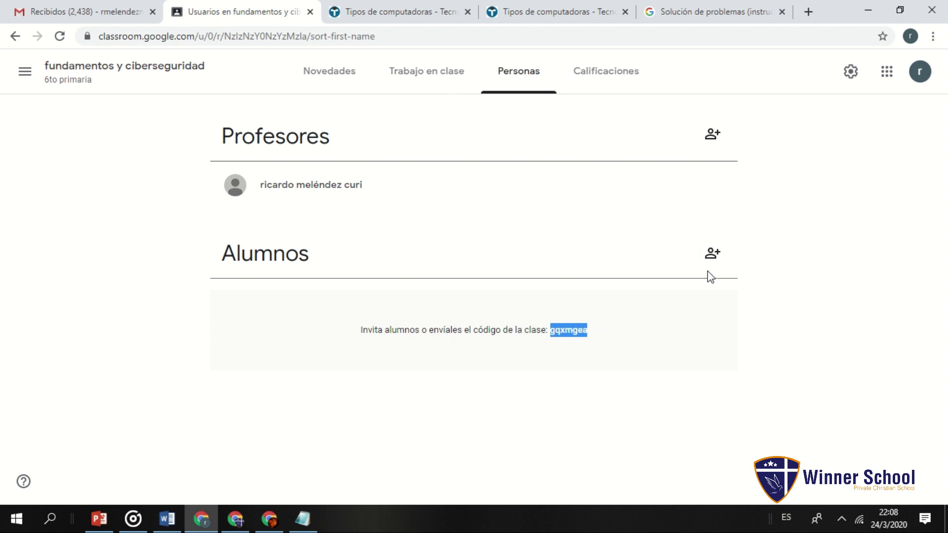
pyautogui.click(713, 253)
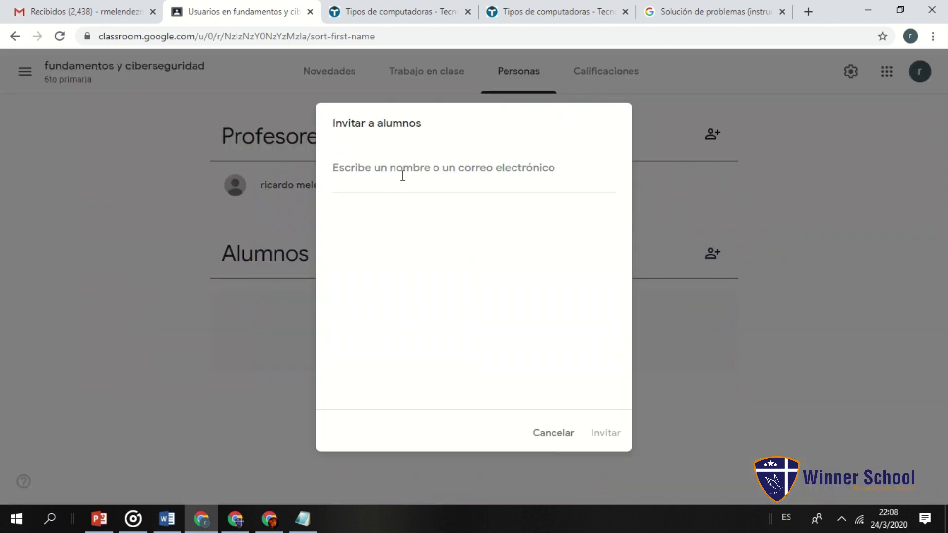
pyautogui.write('G')
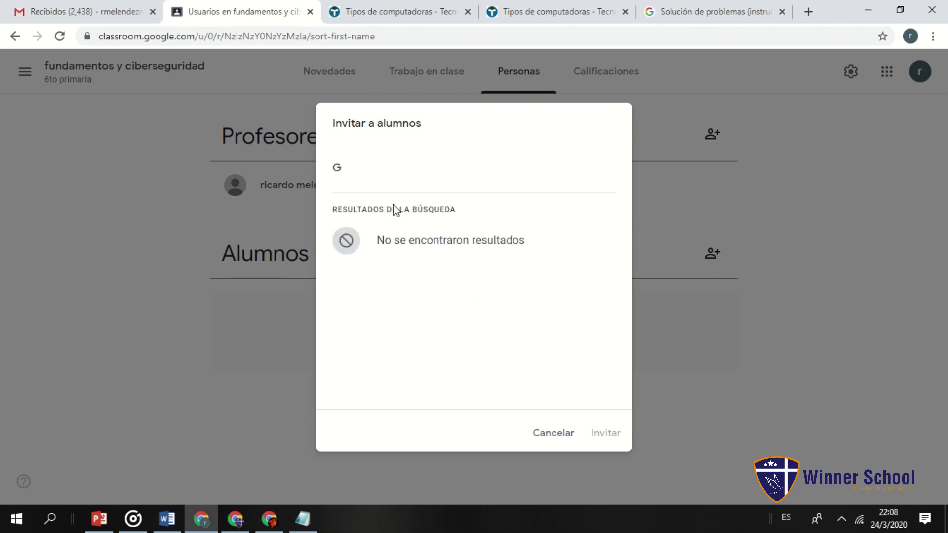
pyautogui.press('BackSpace')
pyautogui.write('g')
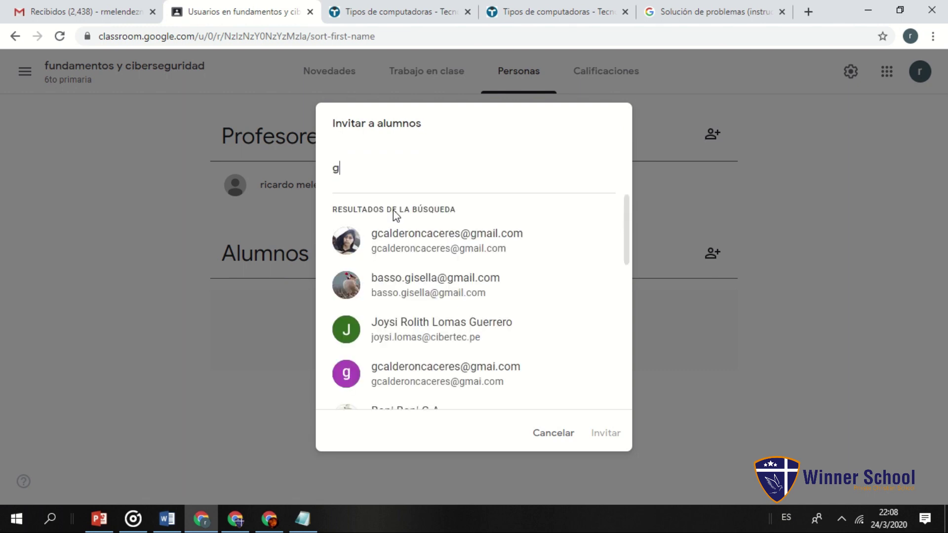
pyautogui.click(437, 247)
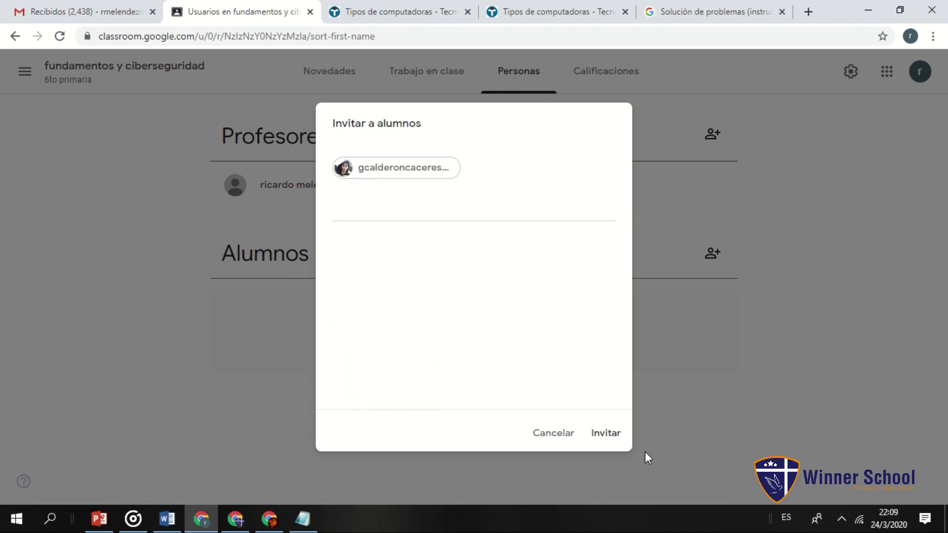
pyautogui.click(605, 434)
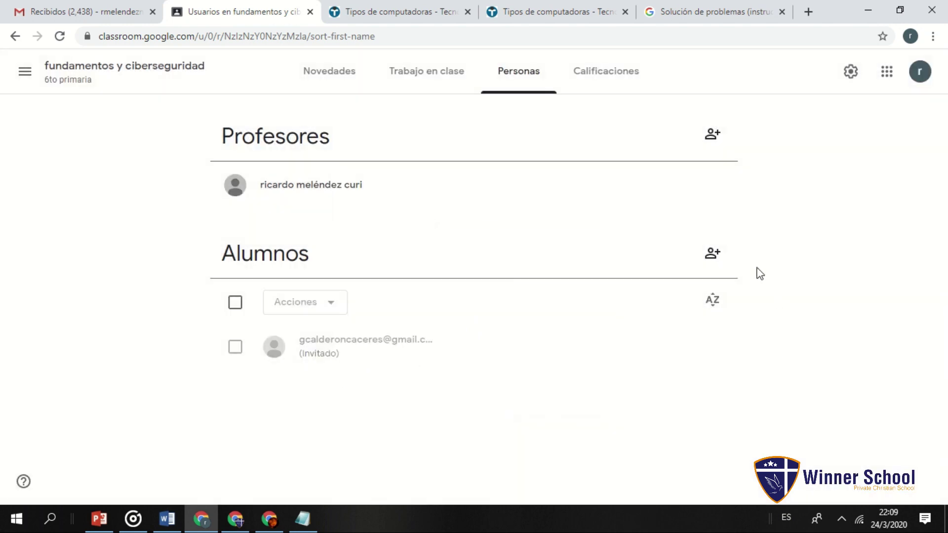
# Step: Reopen the invite-students dialog, search for 'winners', and clear the field
pyautogui.click(712, 253)
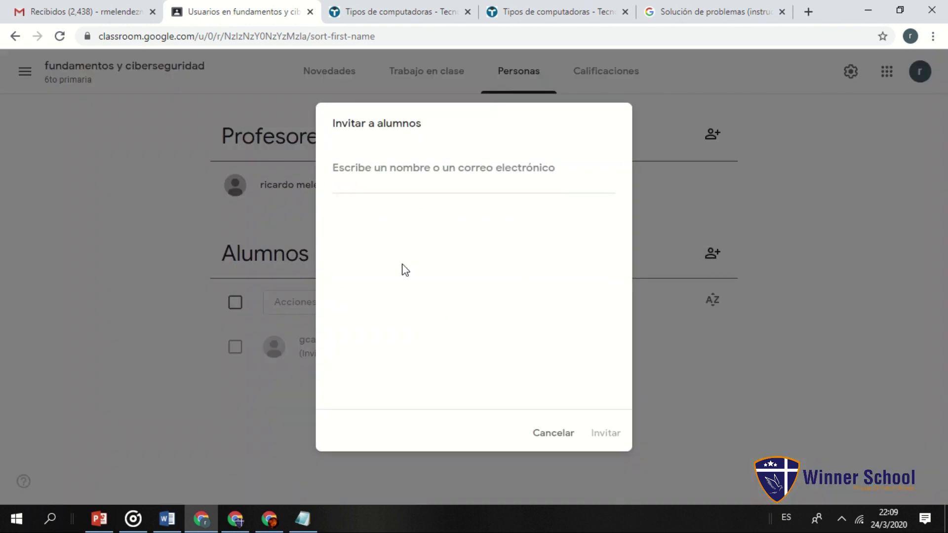
pyautogui.write('winner')
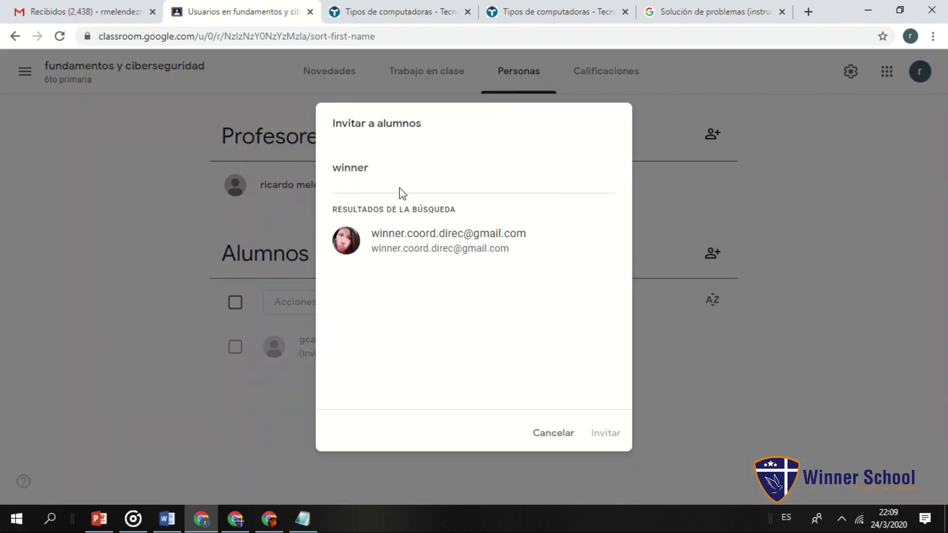
pyautogui.write('s')
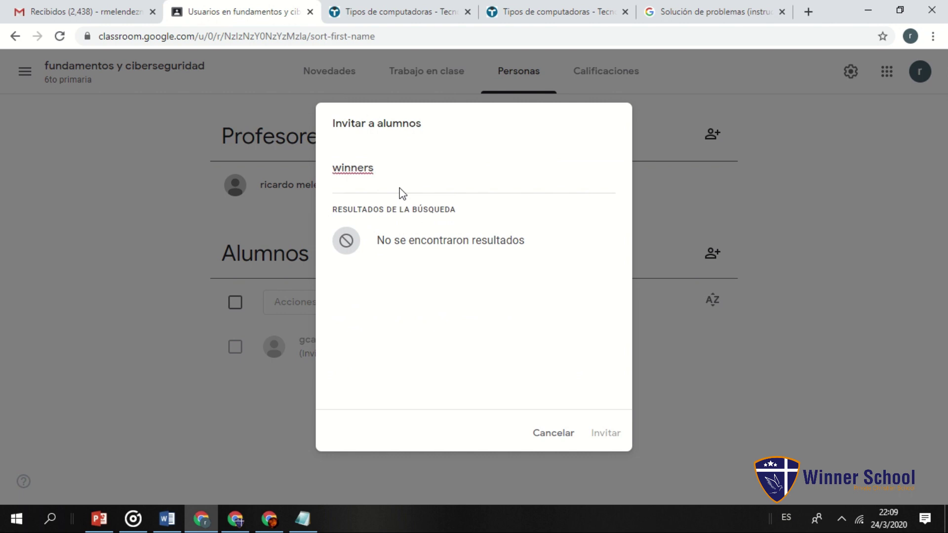
pyautogui.press('BackSpace')
pyautogui.press('BackSpace')
pyautogui.press('BackSpace')
pyautogui.press('BackSpace')
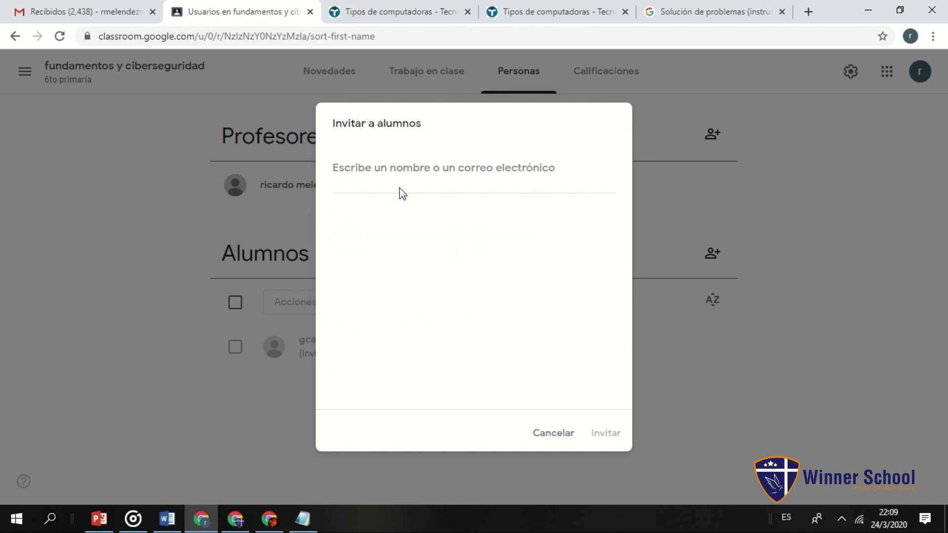
# Step: Copy the school student account's e-mail address from its Gmail account details
pyautogui.click(235, 519)
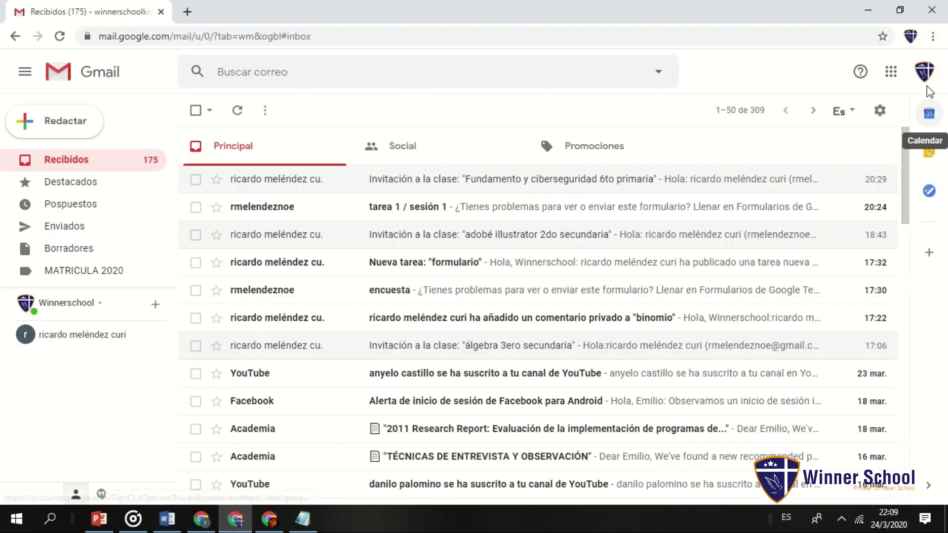
pyautogui.moveTo(932, 125); pyautogui.dragTo(815, 130)
pyautogui.rightClick(816, 123)
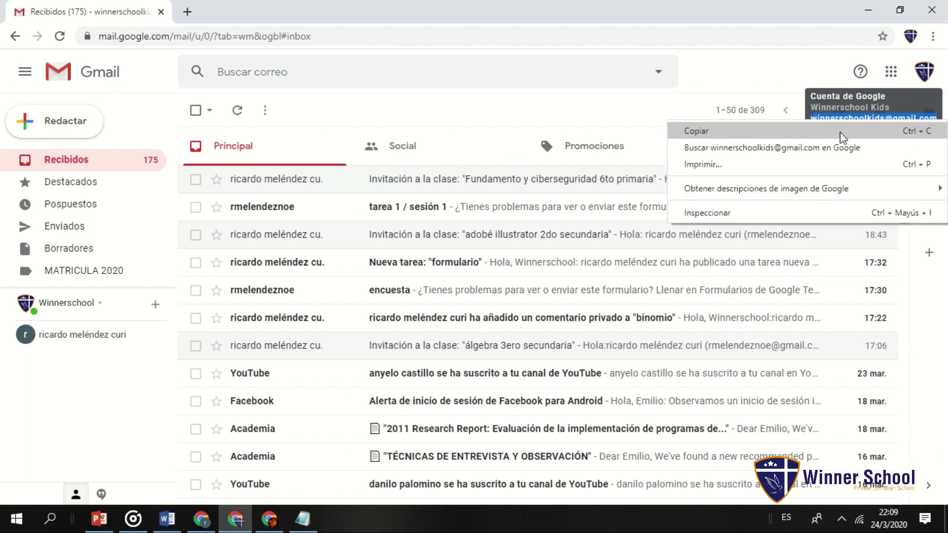
pyautogui.click(833, 134)
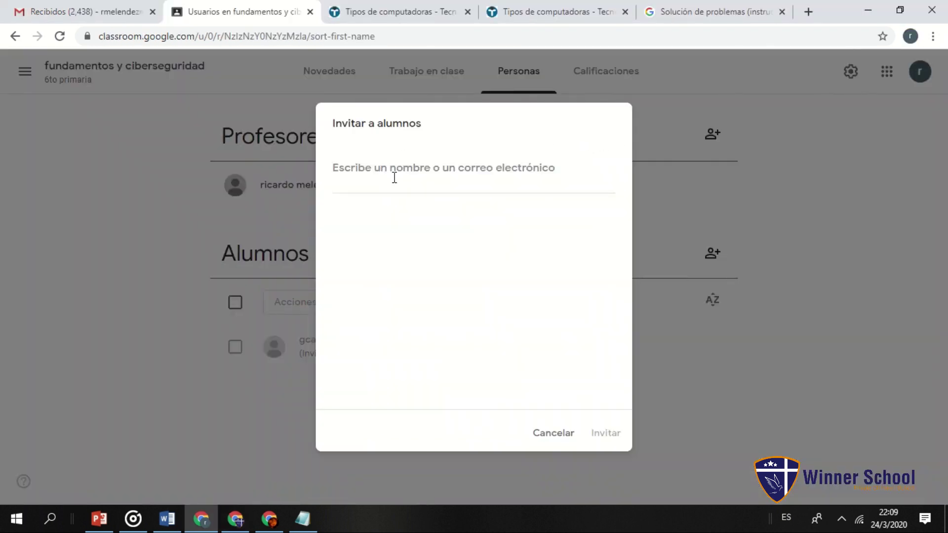
# Step: Paste the copied student address into the invite field and send the invitation
pyautogui.rightClick(395, 178)
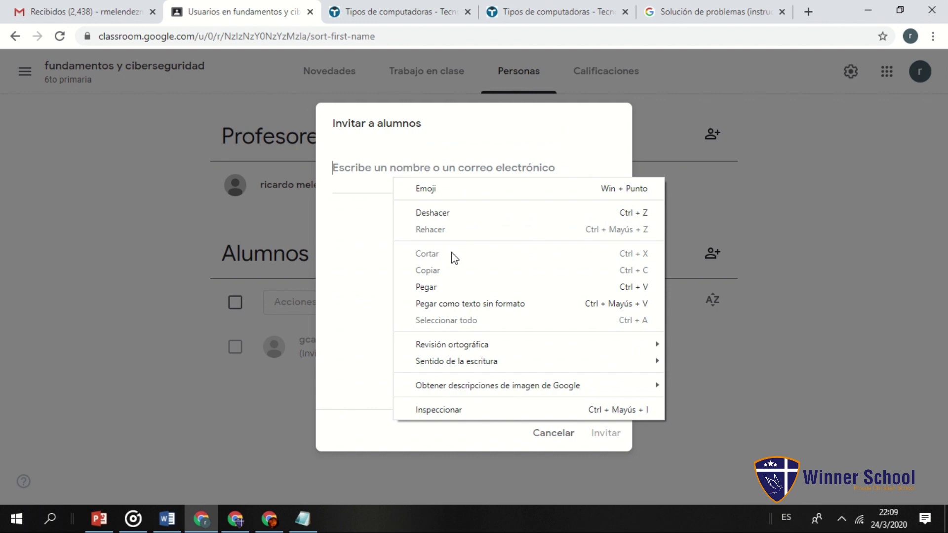
pyautogui.click(442, 287)
pyautogui.click(437, 241)
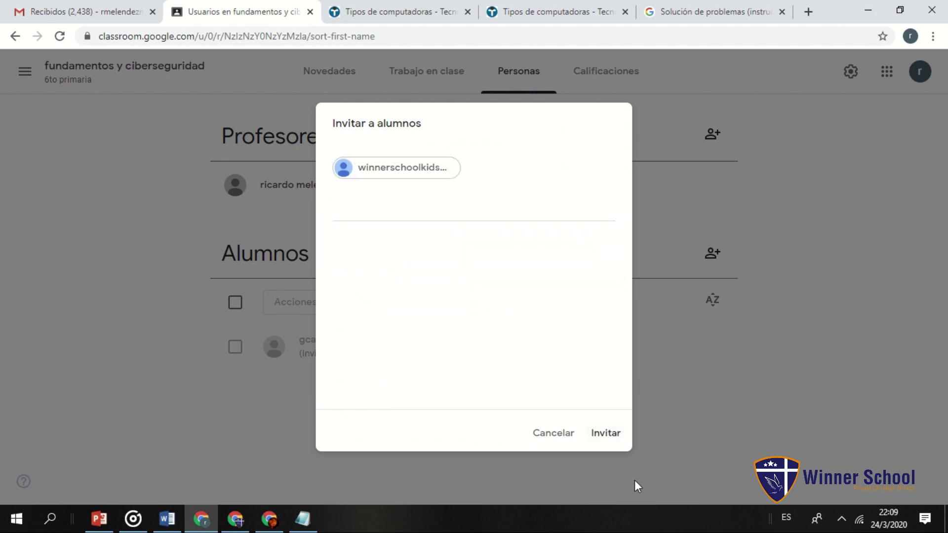
pyautogui.click(615, 438)
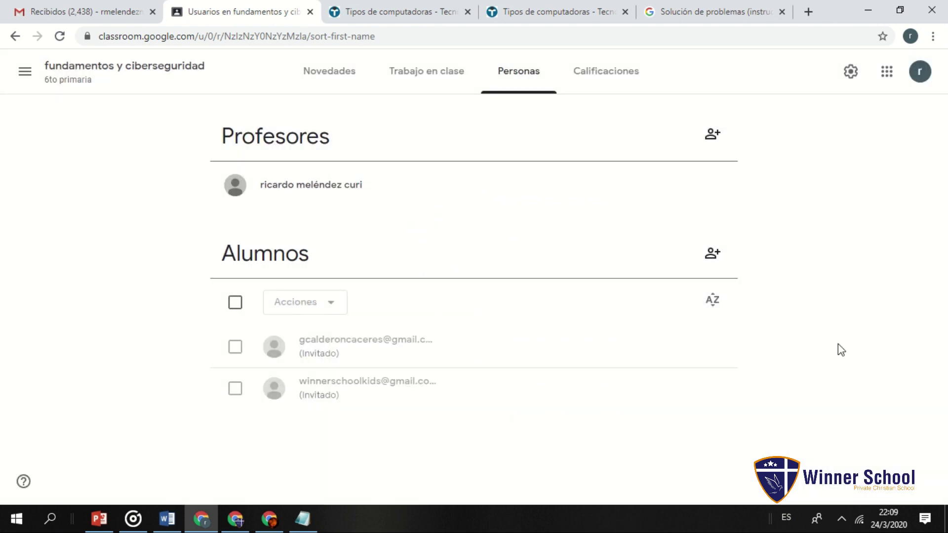
# Step: Invite the second student account found by searching 'xpo'
pyautogui.click(711, 254)
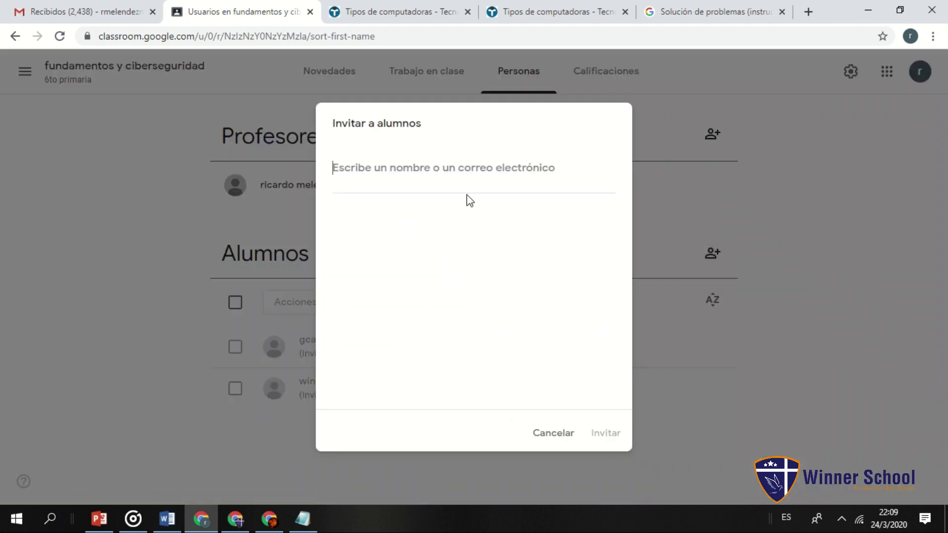
pyautogui.write('xpo')
pyautogui.click(487, 240)
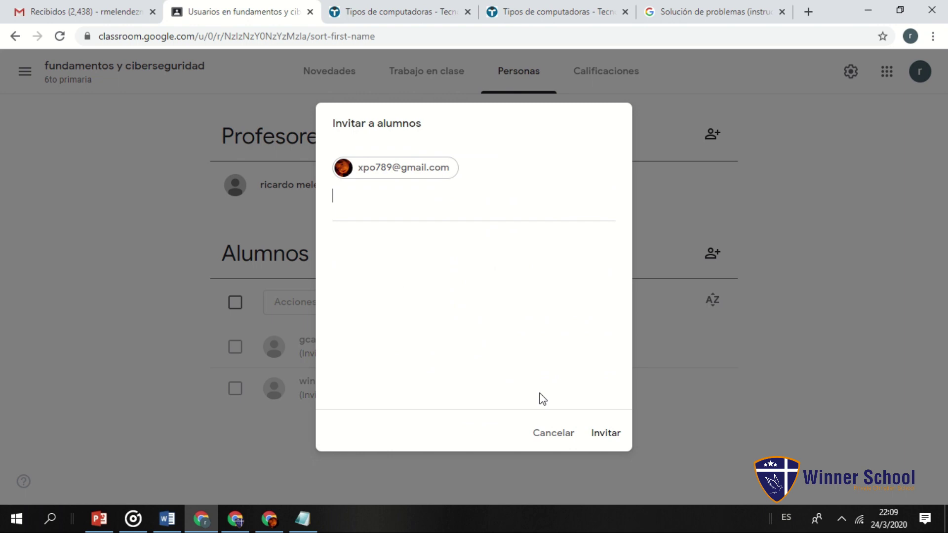
pyautogui.click(605, 434)
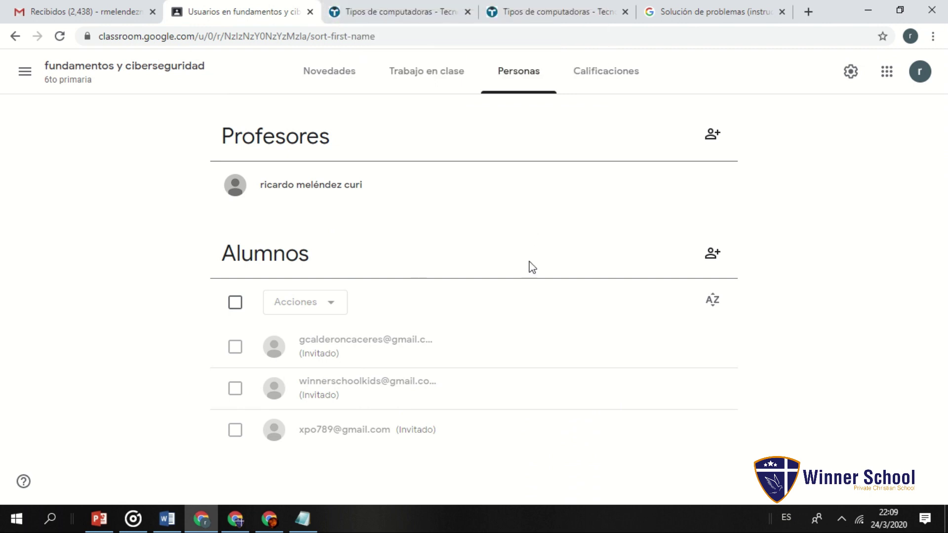
# Step: Check Calificaciones and Personas, confirming three invited students, then minimize Classroom
pyautogui.click(598, 73)
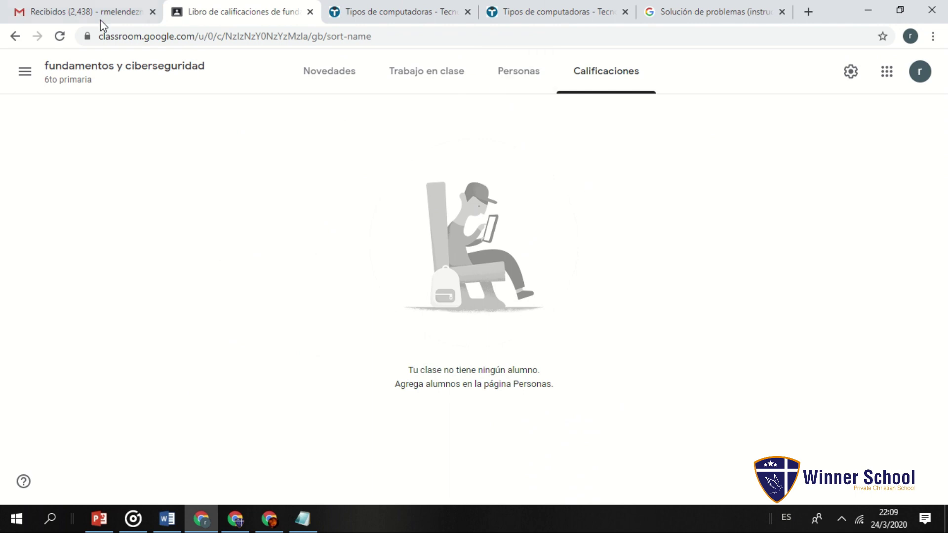
pyautogui.click(532, 81)
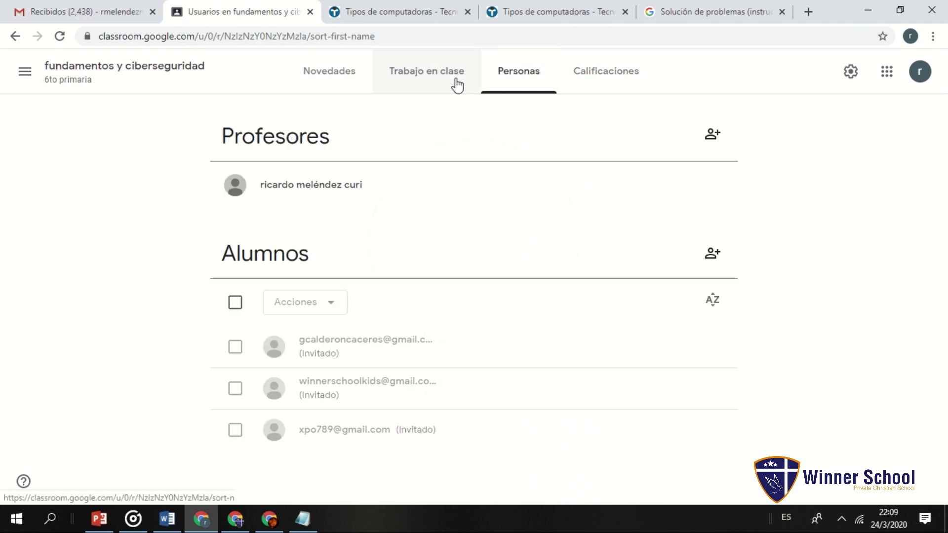
pyautogui.click(453, 81)
pyautogui.click(513, 74)
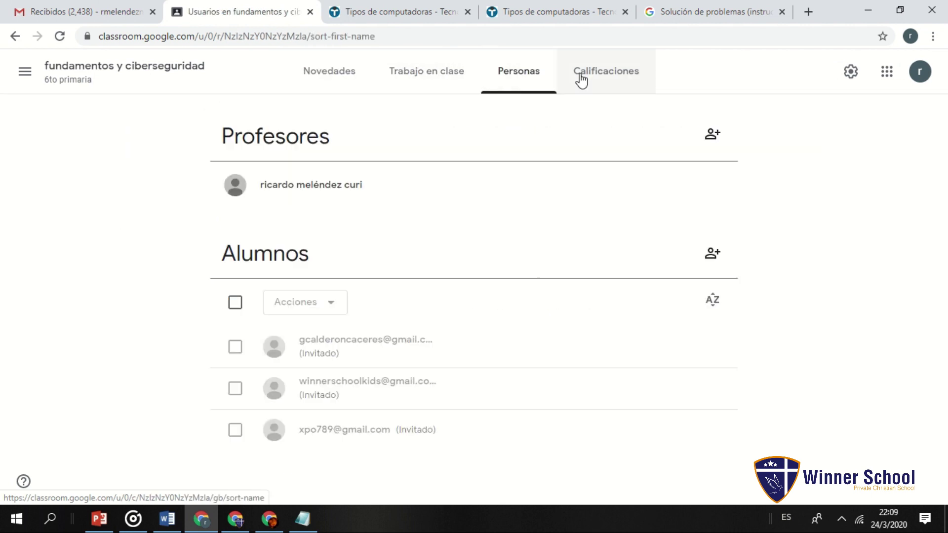
pyautogui.click(585, 77)
pyautogui.click(519, 71)
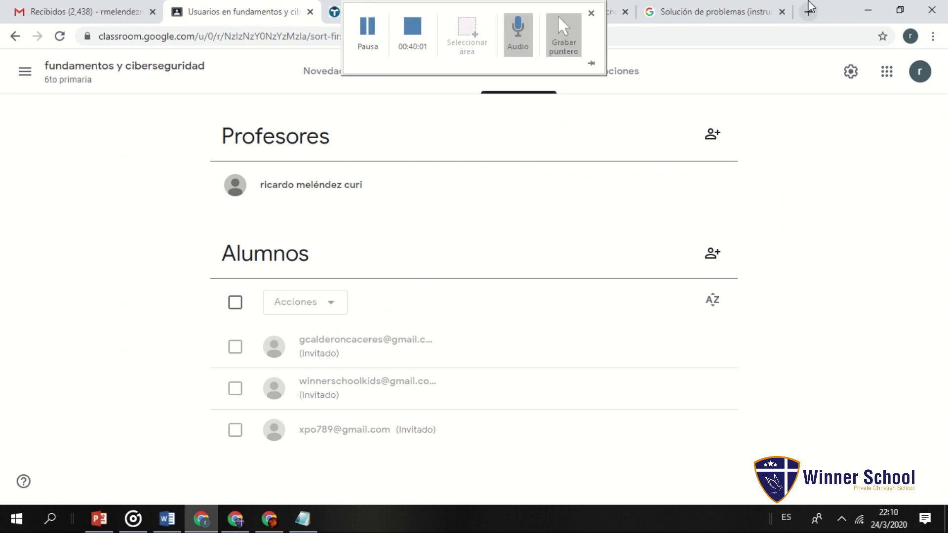
pyautogui.click(864, 4)
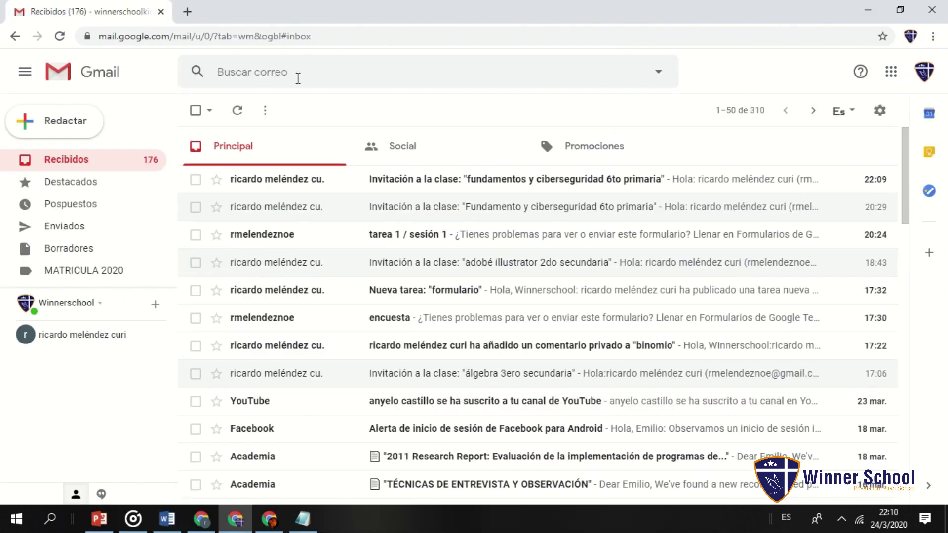
pyautogui.click(258, 527)
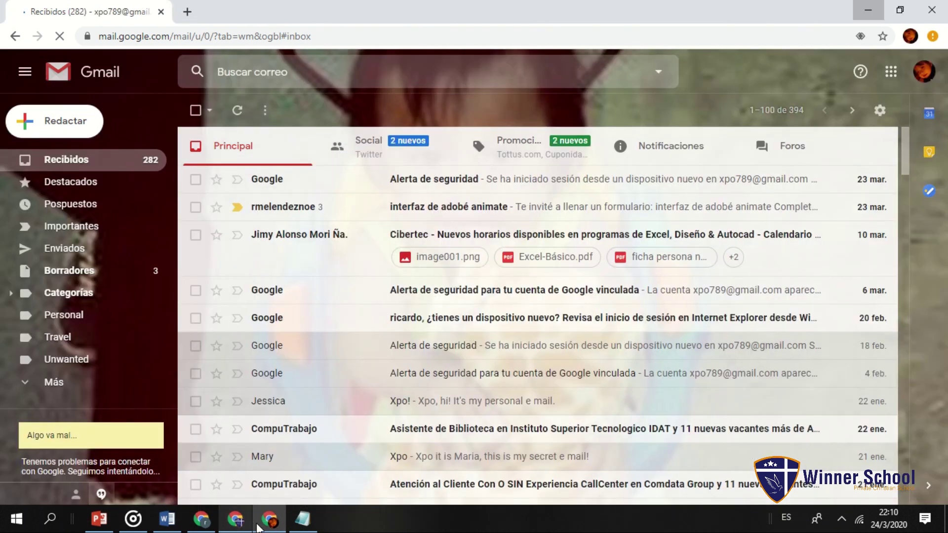
pyautogui.moveTo(258, 527)
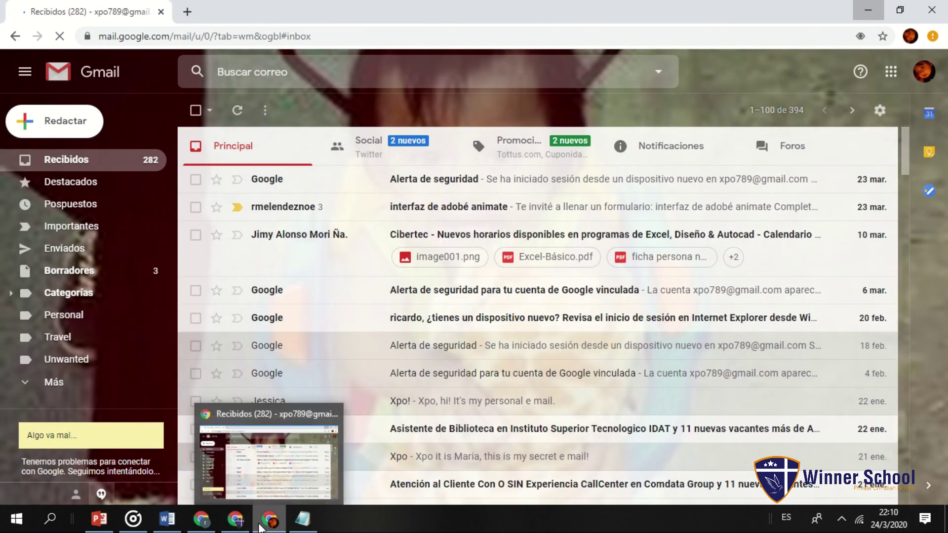
pyautogui.click(237, 519)
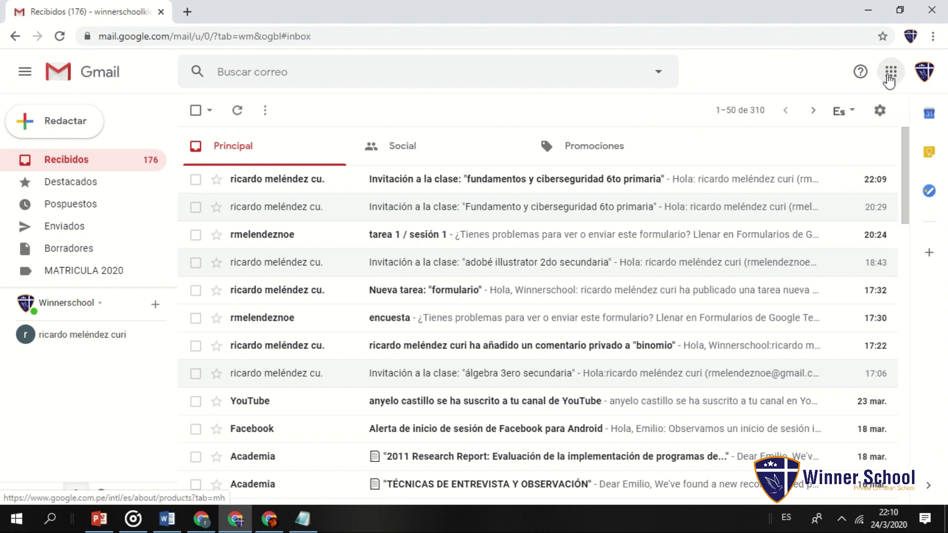
pyautogui.click(891, 73)
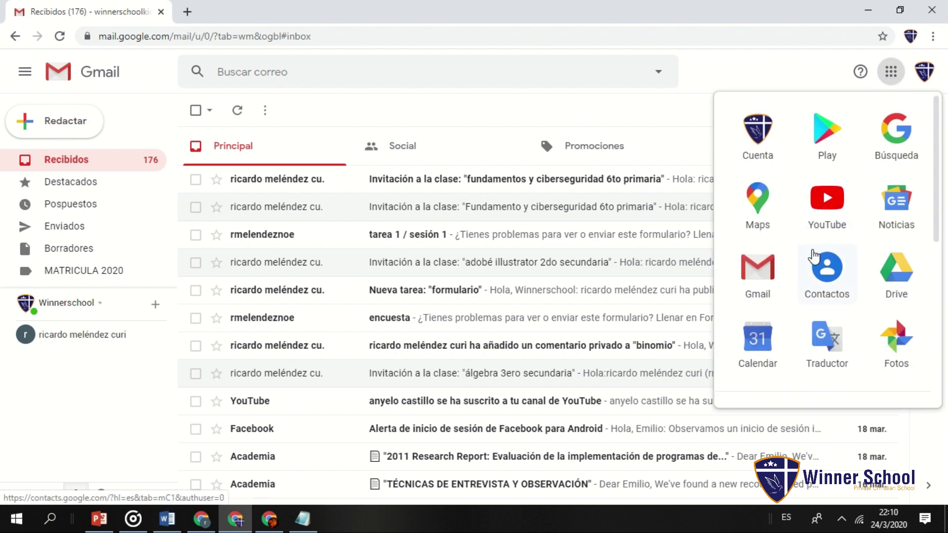
pyautogui.scroll(-5, 834, 247)
pyautogui.click(839, 237)
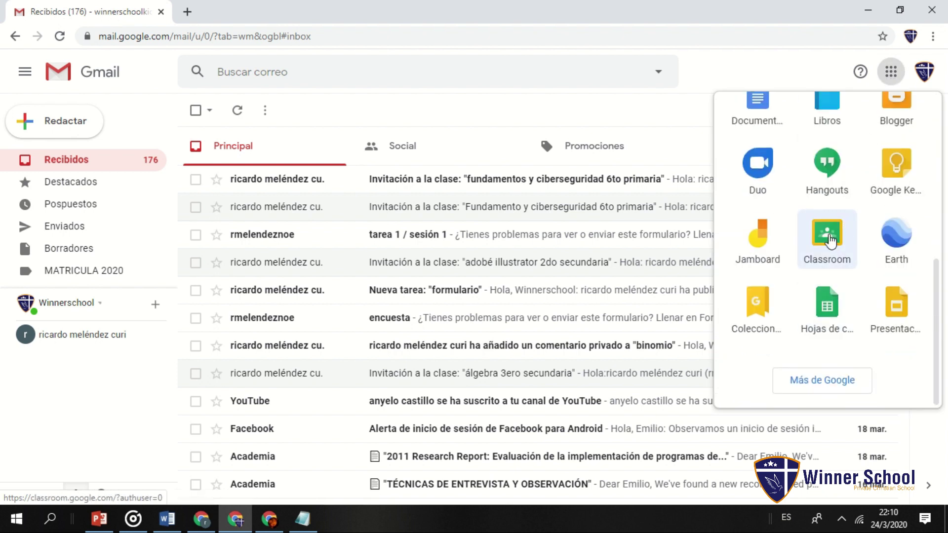
pyautogui.click(326, 11)
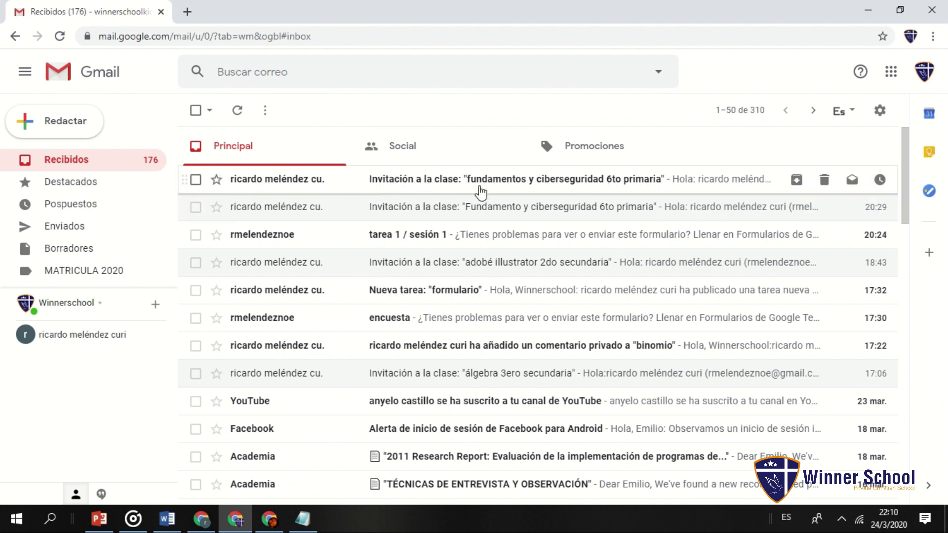
# Step: Accept the 'fundamentos y ciberseguridad' invitation e-mail with UNIRSE, then switch to the second account's window
pyautogui.click(628, 182)
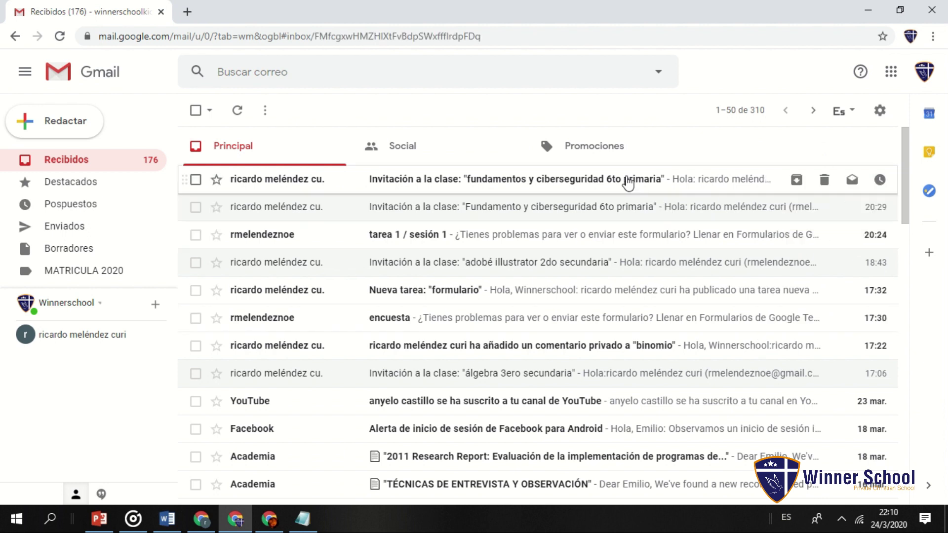
pyautogui.scroll(-4, 517, 398)
pyautogui.scroll(4, 438, 269)
pyautogui.scroll(-4, 576, 296)
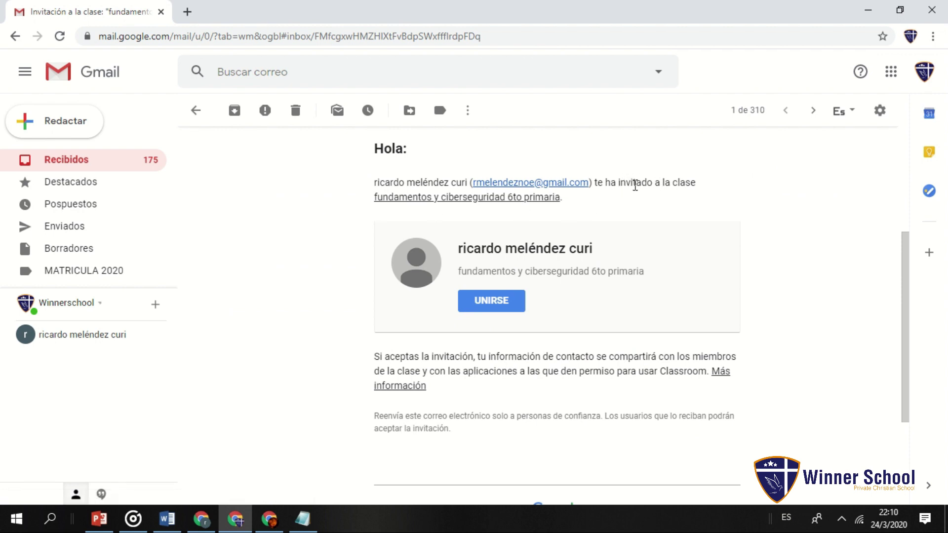
pyautogui.click(496, 305)
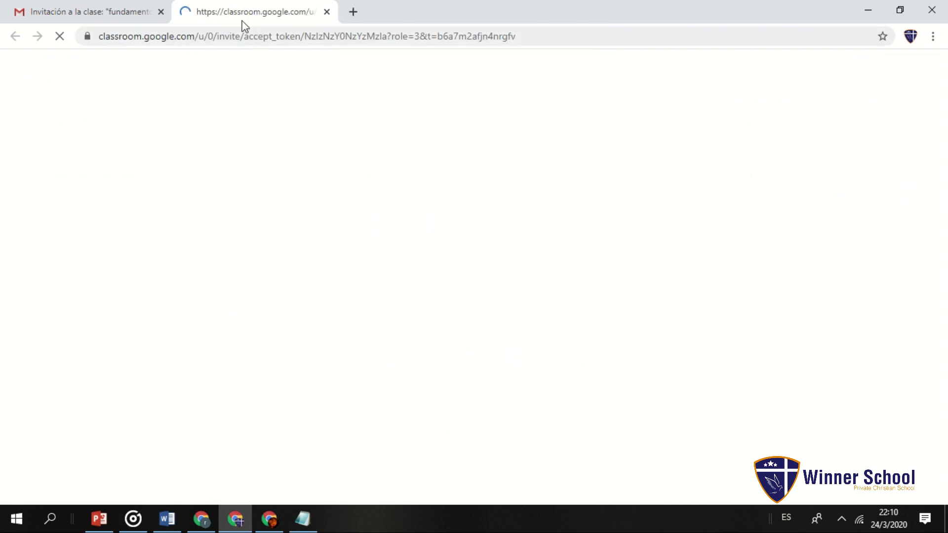
pyautogui.click(581, 349)
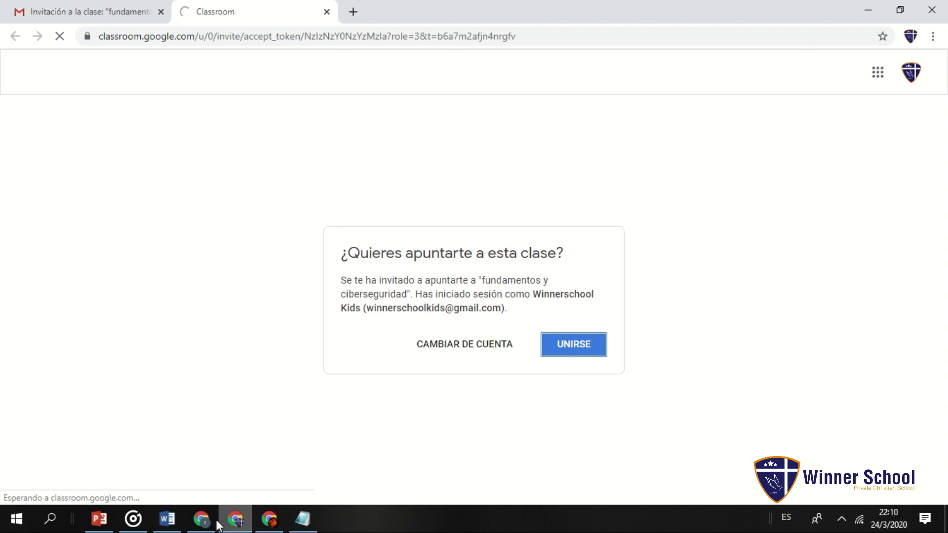
pyautogui.click(269, 518)
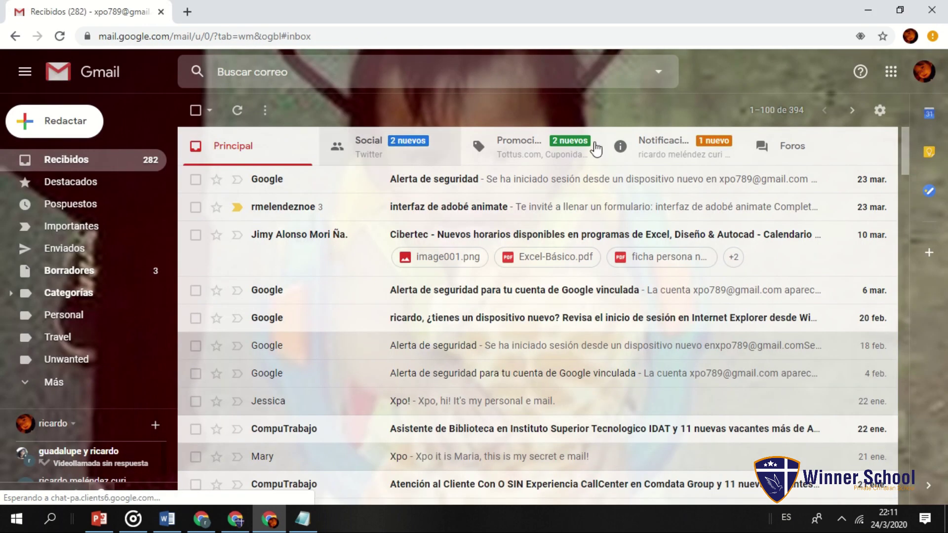
# Step: Open the 'Invitación a la clase' e-mail under Notificaciones and click UNIRSE
pyautogui.click(671, 152)
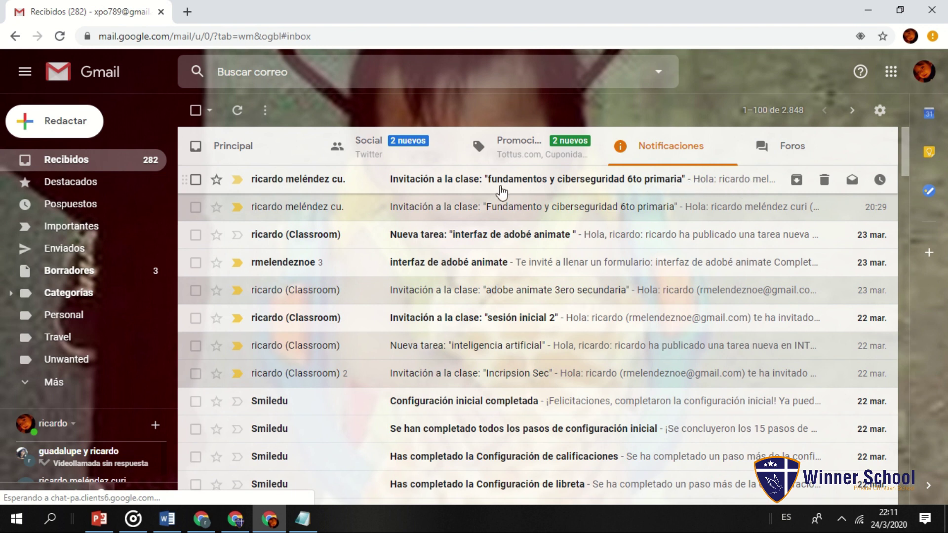
pyautogui.click(438, 184)
pyautogui.scroll(-5, 642, 395)
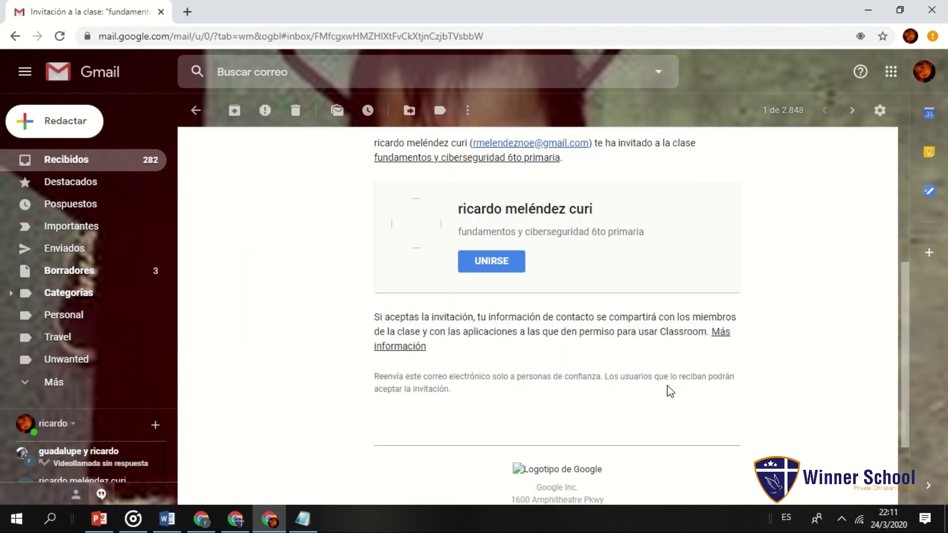
pyautogui.scroll(-2, 525, 364)
pyautogui.scroll(5, 525, 339)
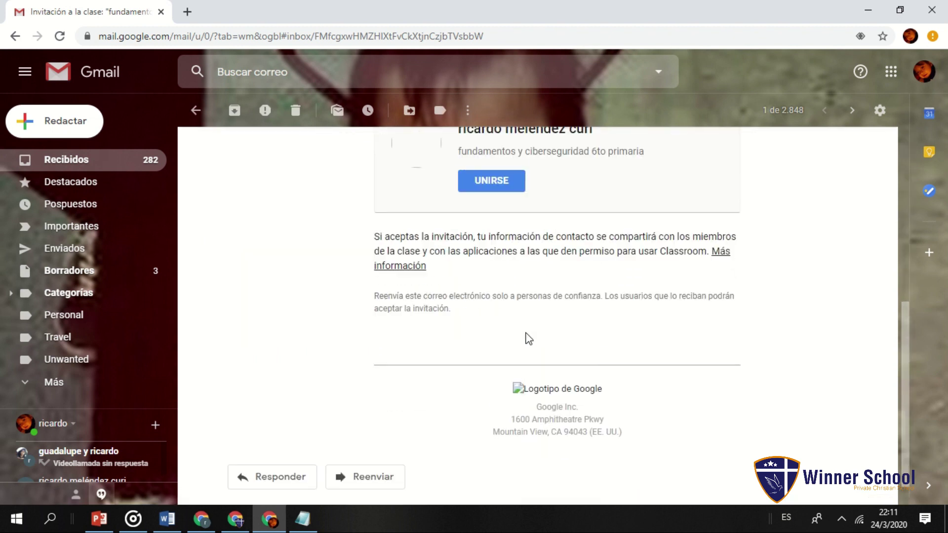
pyautogui.click(500, 423)
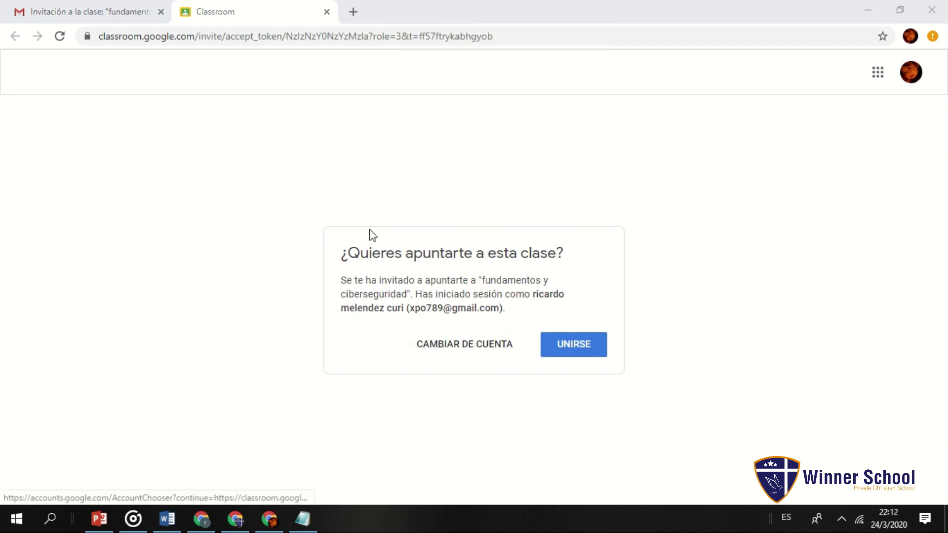
# Step: Join the fundamentos y ciberseguridad class and browse its Trabajo de clase, Personas and Tablón tabs
pyautogui.click(584, 356)
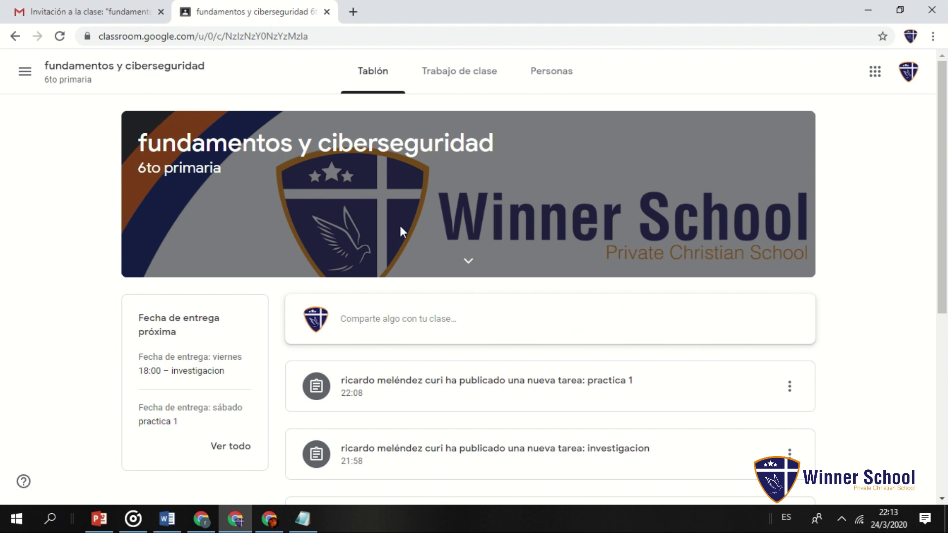
pyautogui.click(477, 82)
pyautogui.click(526, 80)
pyautogui.click(432, 78)
pyautogui.click(379, 76)
pyautogui.click(485, 74)
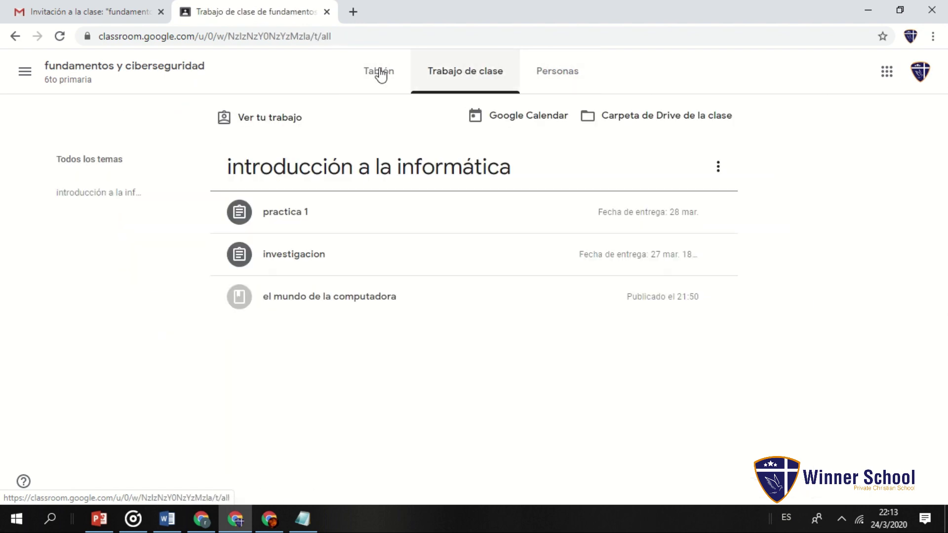
pyautogui.click(377, 72)
pyautogui.scroll(-6, 351, 375)
pyautogui.scroll(6, 355, 372)
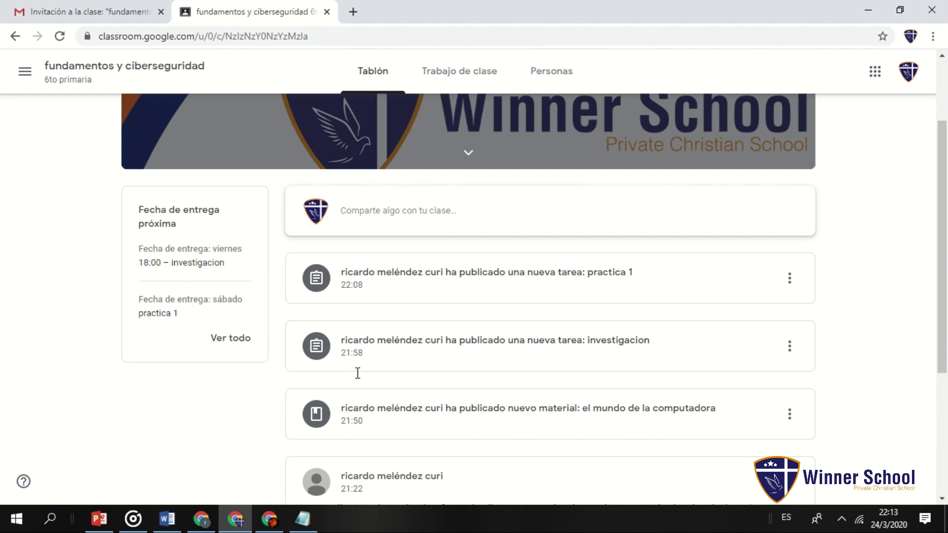
# Step: In the other account's window, browse the class coursework, members list and stream
pyautogui.click(269, 519)
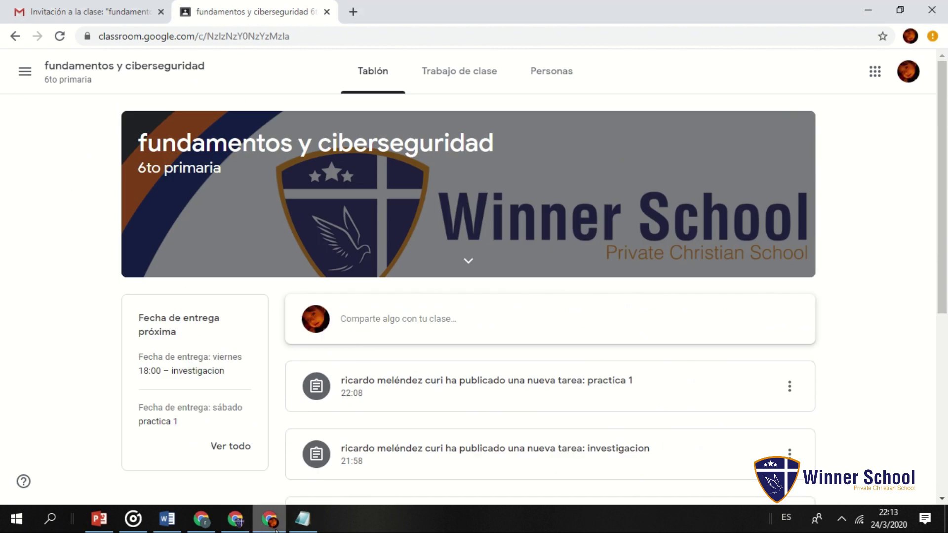
pyautogui.moveTo(267, 524)
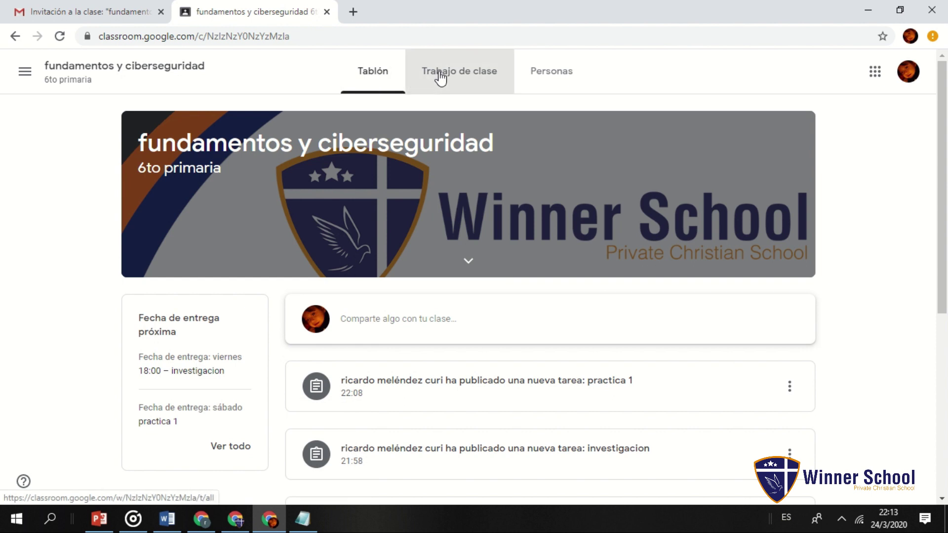
pyautogui.click(438, 78)
pyautogui.click(548, 85)
pyautogui.click(378, 89)
pyautogui.scroll(-6, 438, 387)
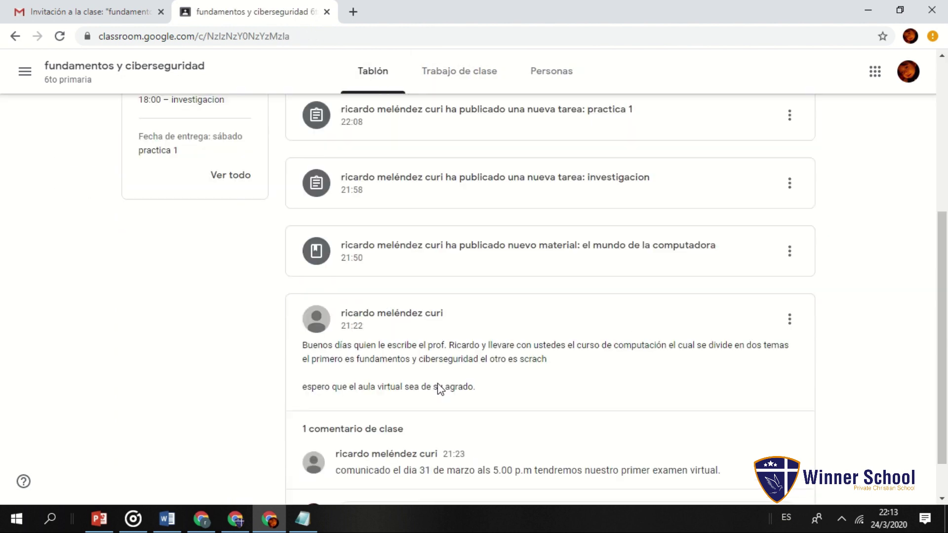
# Step: Switch back to the other account's class window and scroll through its stream
pyautogui.click(269, 518)
pyautogui.click(235, 519)
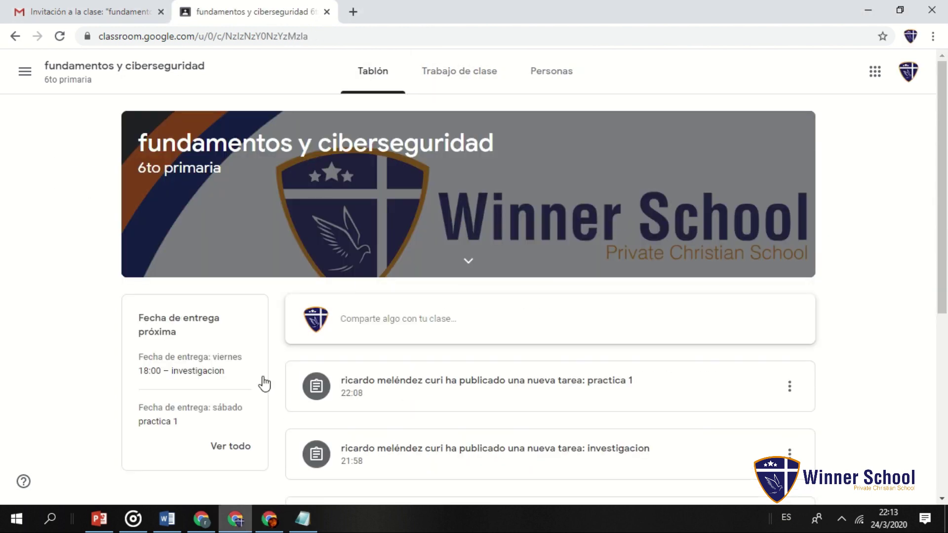
pyautogui.scroll(-3, 235, 327)
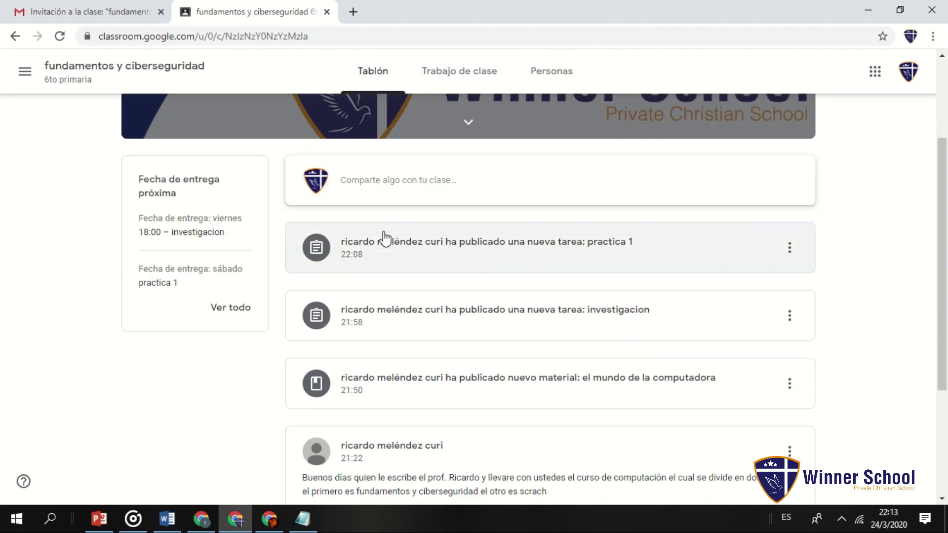
pyautogui.scroll(-4, 383, 239)
pyautogui.scroll(5, 348, 296)
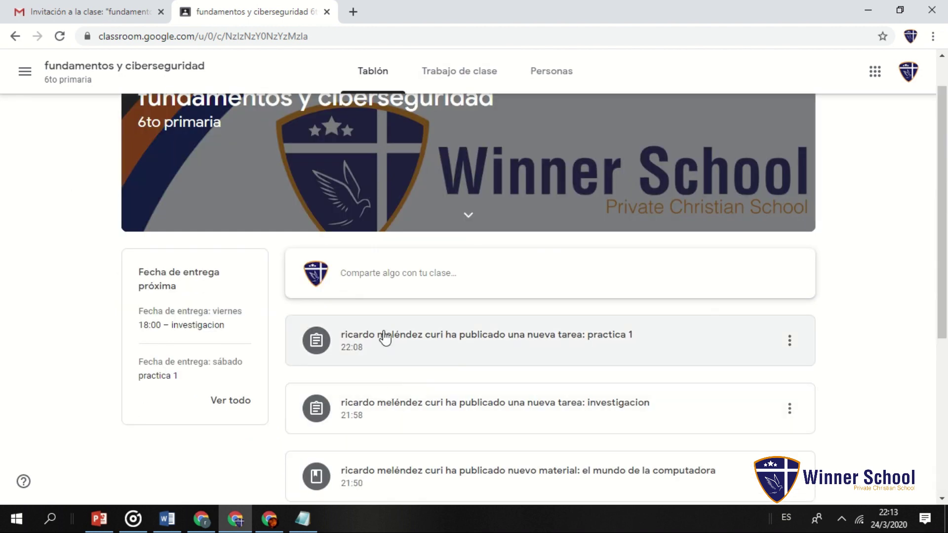
pyautogui.scroll(-3, 615, 346)
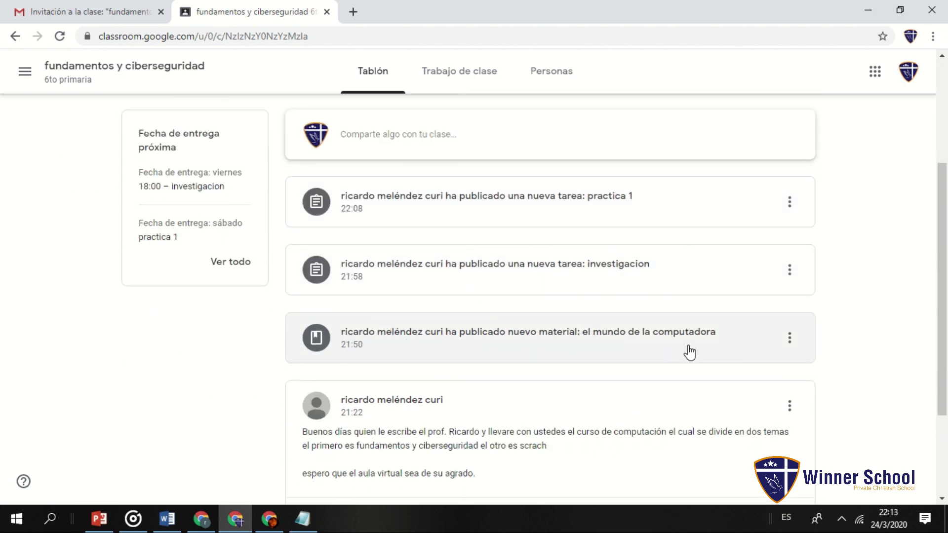
pyautogui.scroll(-3, 328, 288)
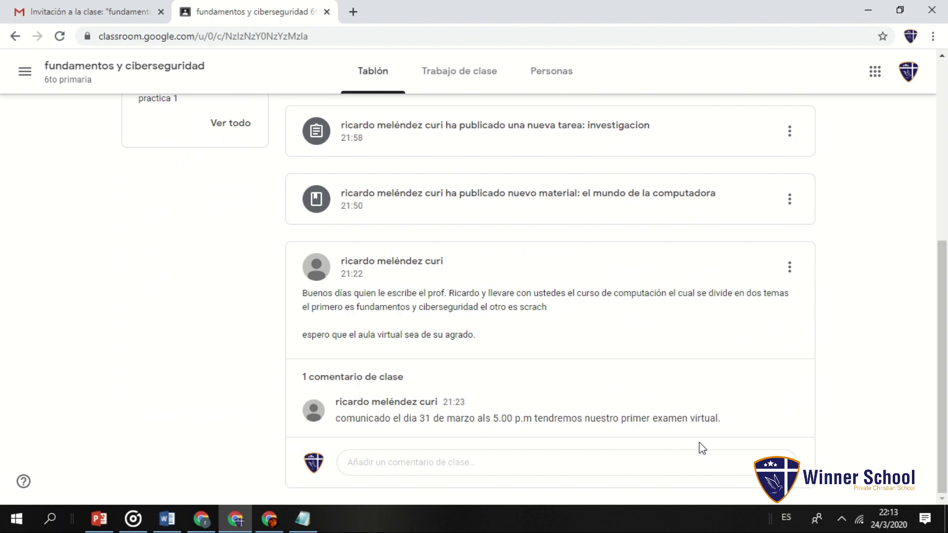
# Step: Review the class comment about the first exam, then go to Trabajo de clase
pyautogui.moveTo(723, 422); pyautogui.dragTo(319, 417)
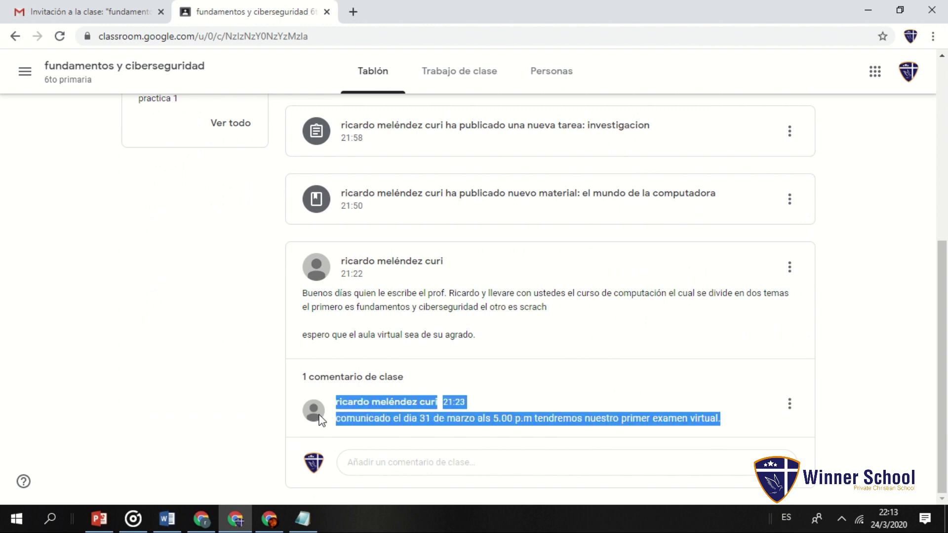
pyautogui.click(697, 414)
pyautogui.scroll(6, 518, 396)
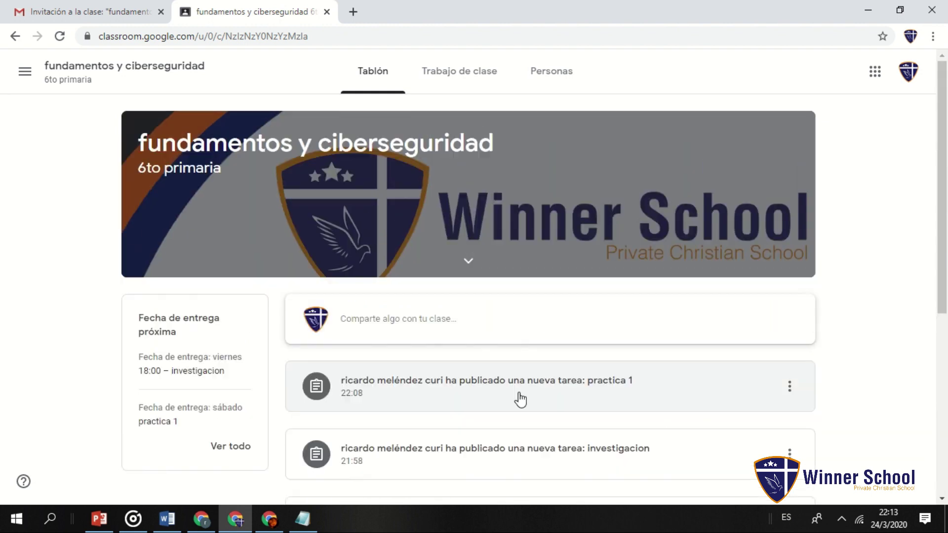
pyautogui.scroll(-6, 489, 394)
pyautogui.scroll(5, 490, 393)
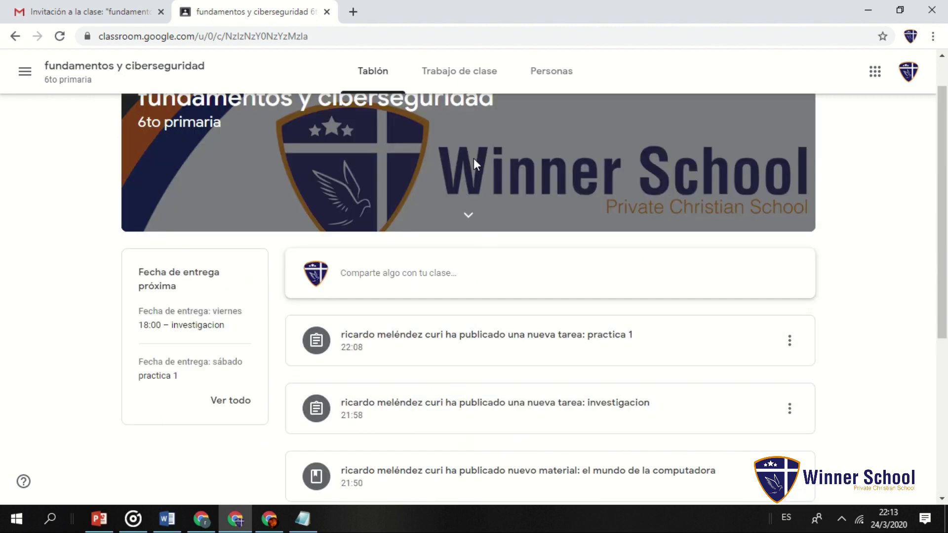
pyautogui.click(464, 74)
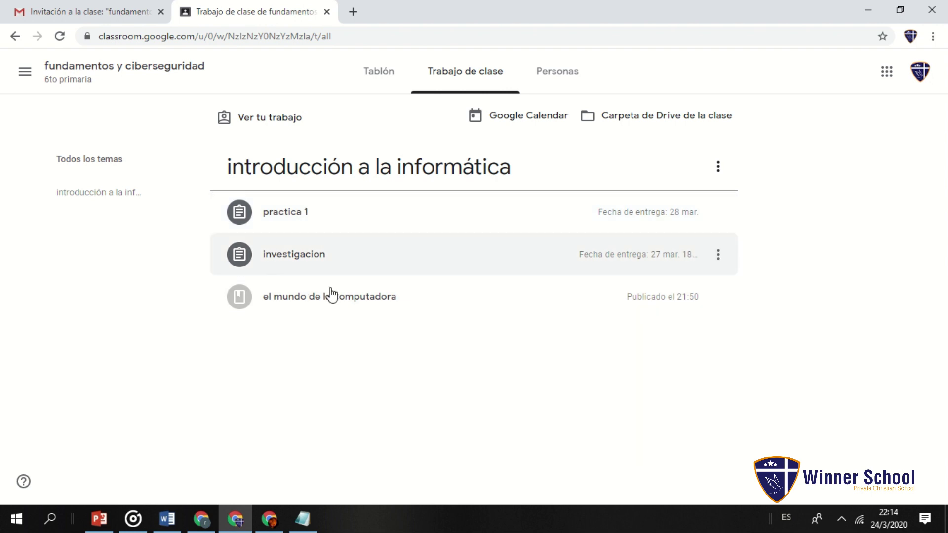
# Step: Expand 'el mundo de la computadora' and read its linked Tipos de computadoras article
pyautogui.click(295, 307)
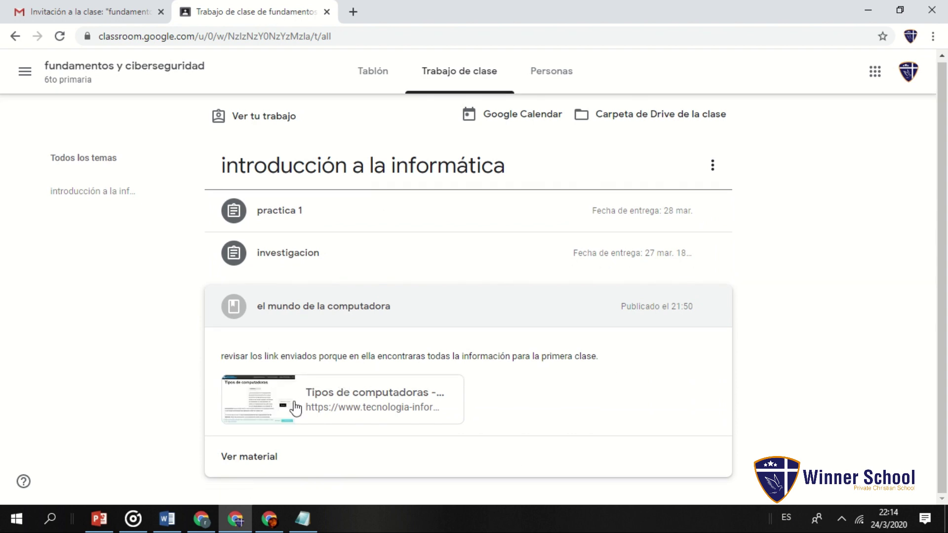
pyautogui.click(352, 408)
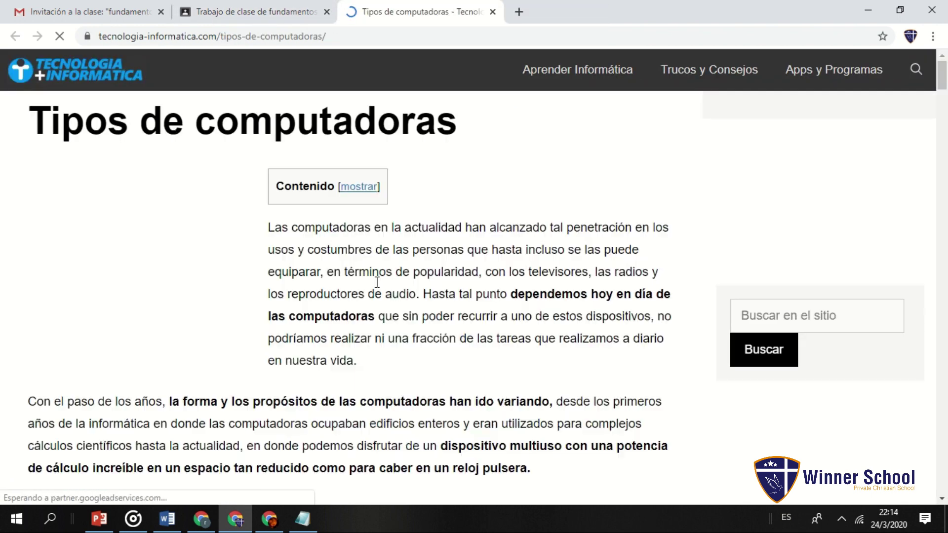
pyautogui.scroll(-10, 306, 250)
pyautogui.scroll(-20, 304, 274)
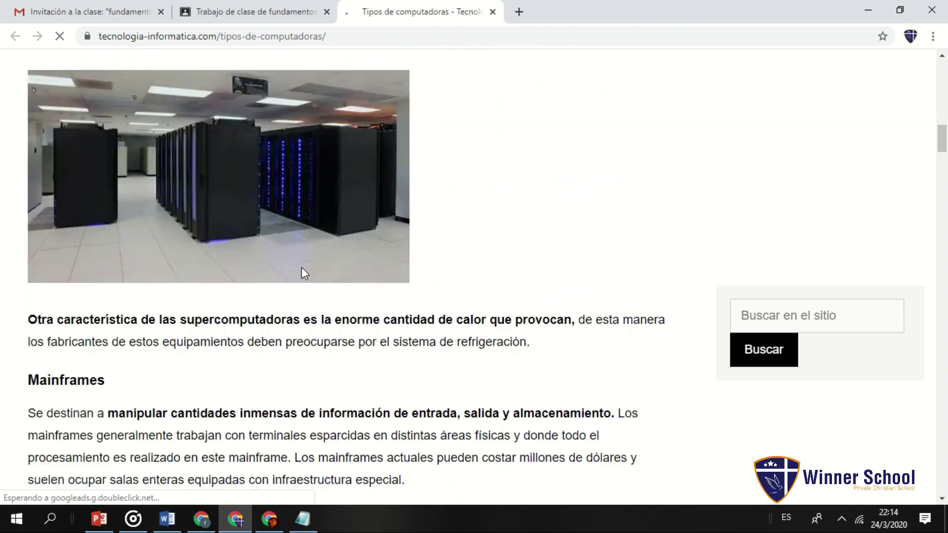
pyautogui.scroll(-20, 305, 274)
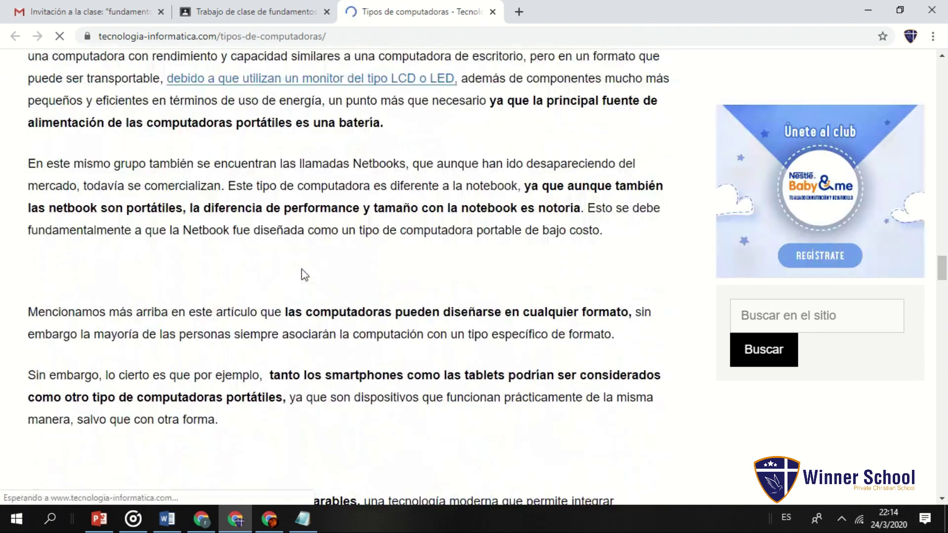
pyautogui.scroll(-15, 302, 274)
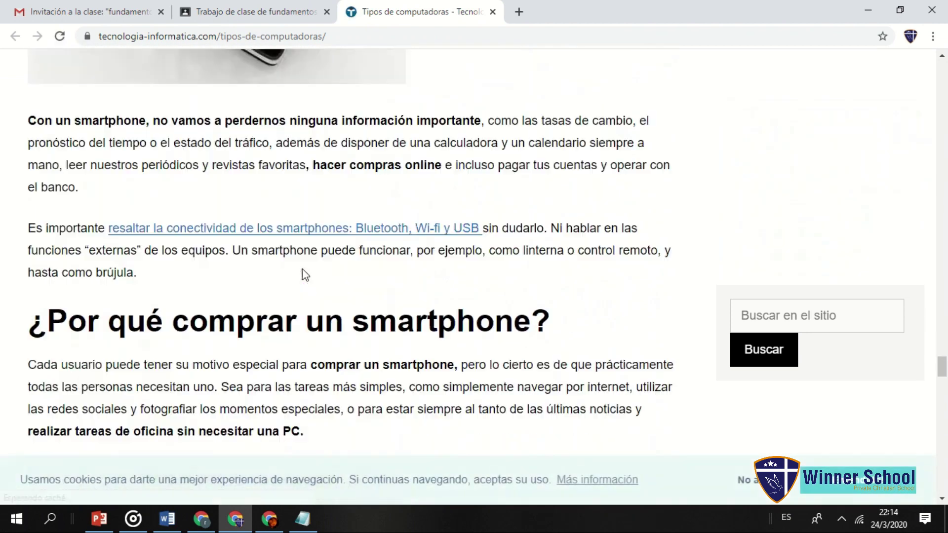
pyautogui.click(491, 11)
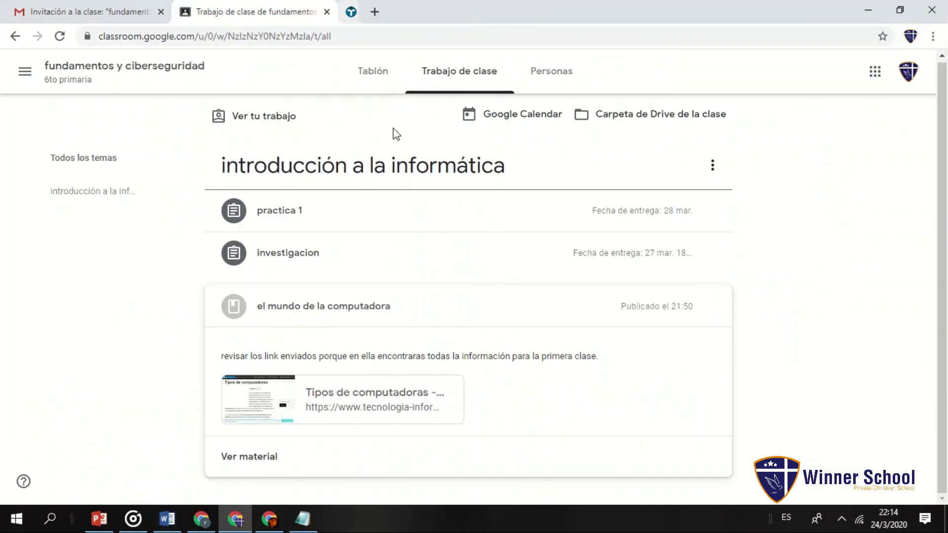
pyautogui.click(298, 312)
# Step: Check the investigacion details, then expand practica 1 and open its tarea 1 form
pyautogui.click(311, 258)
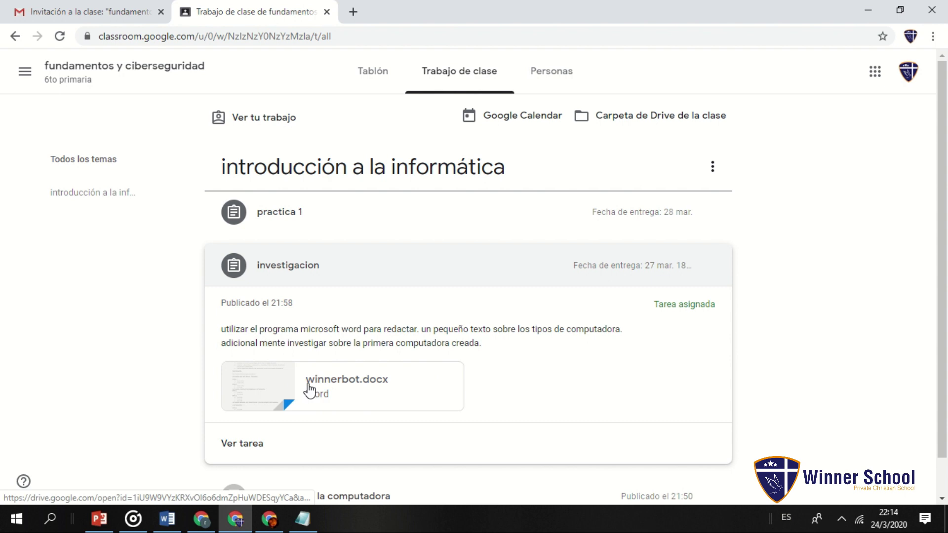
pyautogui.click(287, 271)
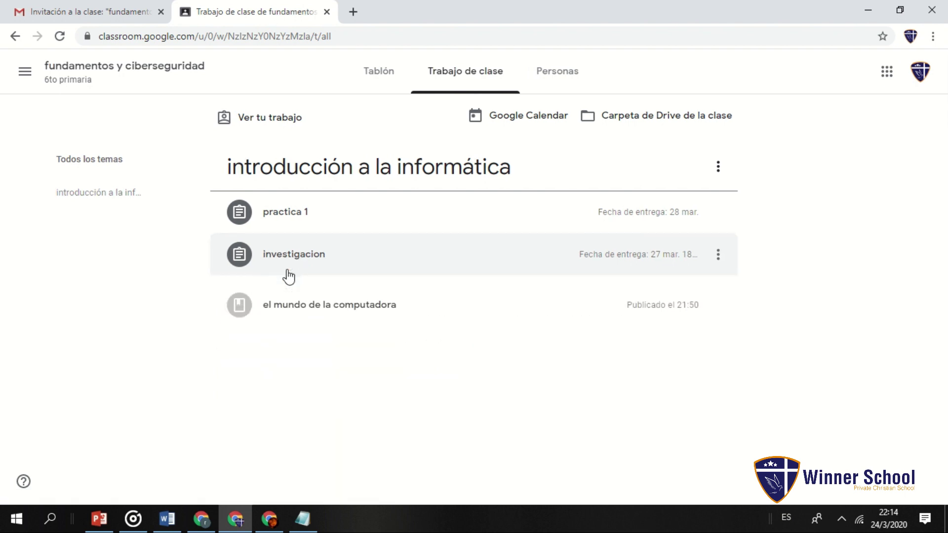
pyautogui.click(302, 218)
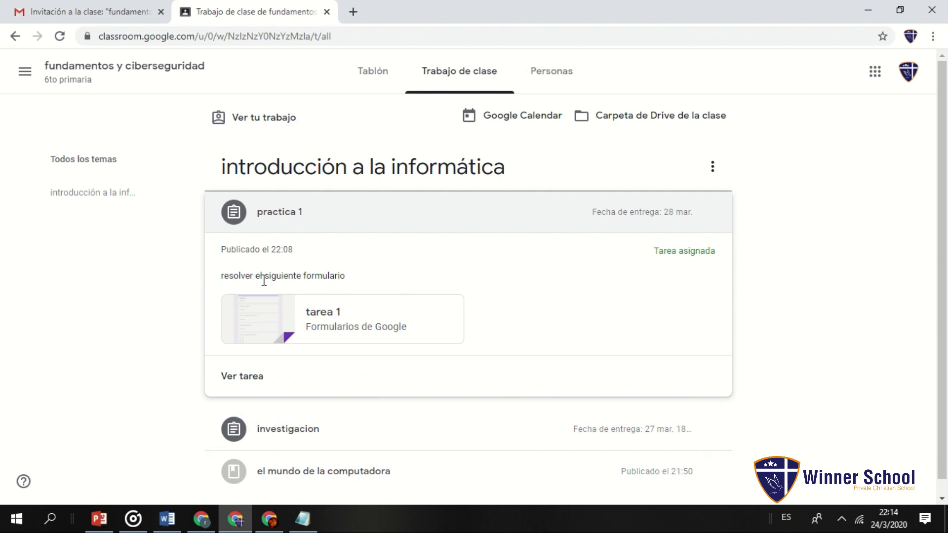
pyautogui.click(313, 322)
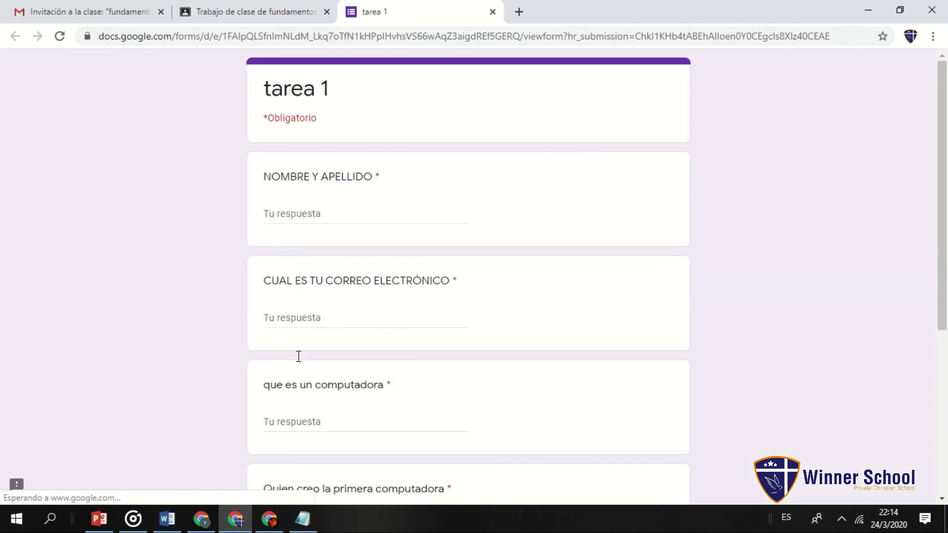
# Step: Enter the student's name and paste the copied e-mail address into the form
pyautogui.click(298, 217)
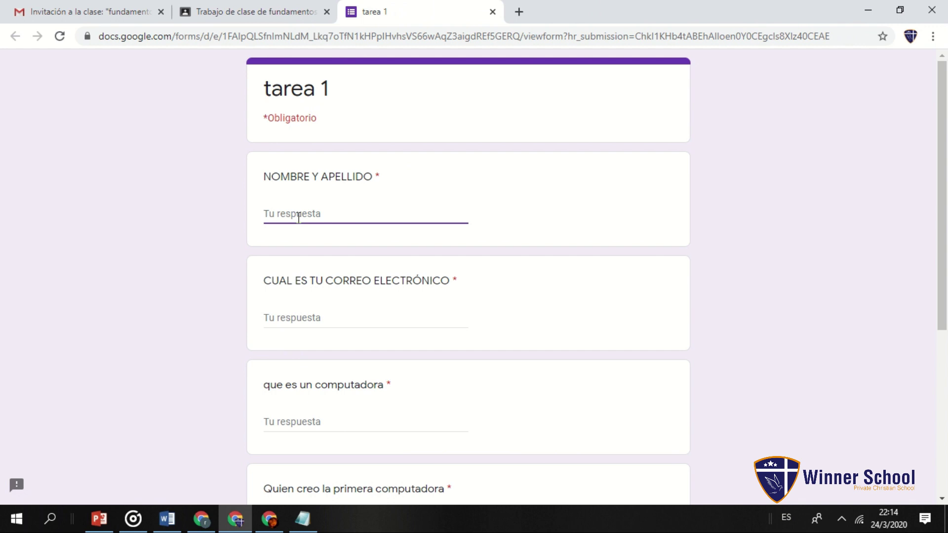
pyautogui.write('winner school')
pyautogui.click(317, 318)
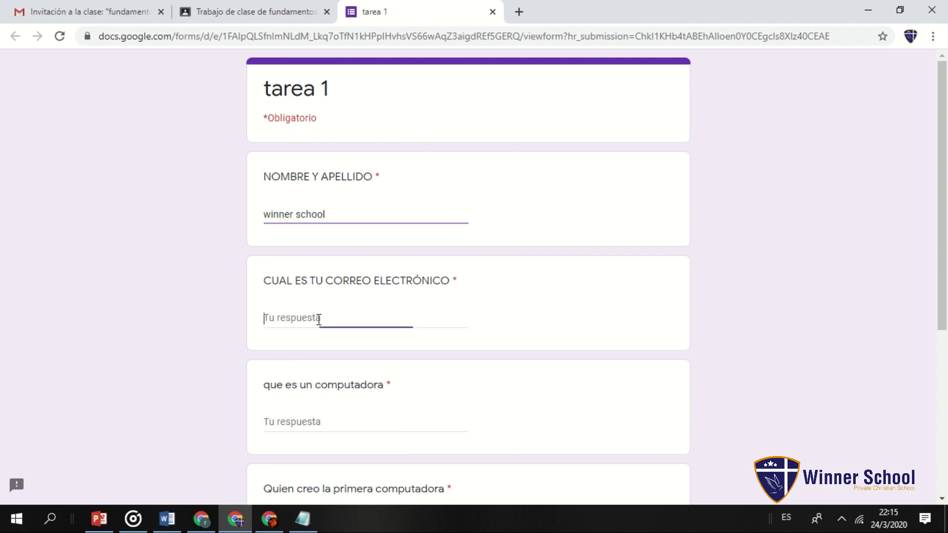
pyautogui.rightClick(320, 317)
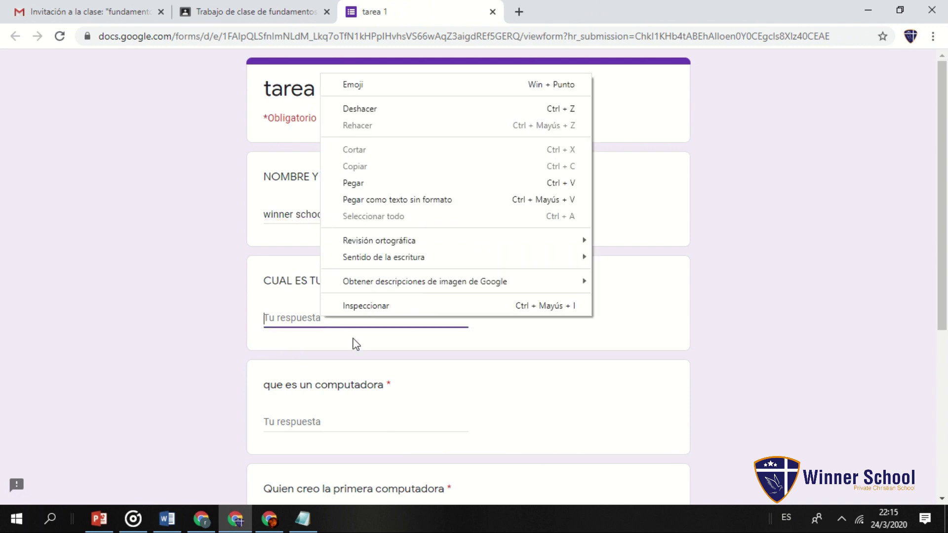
pyautogui.click(394, 183)
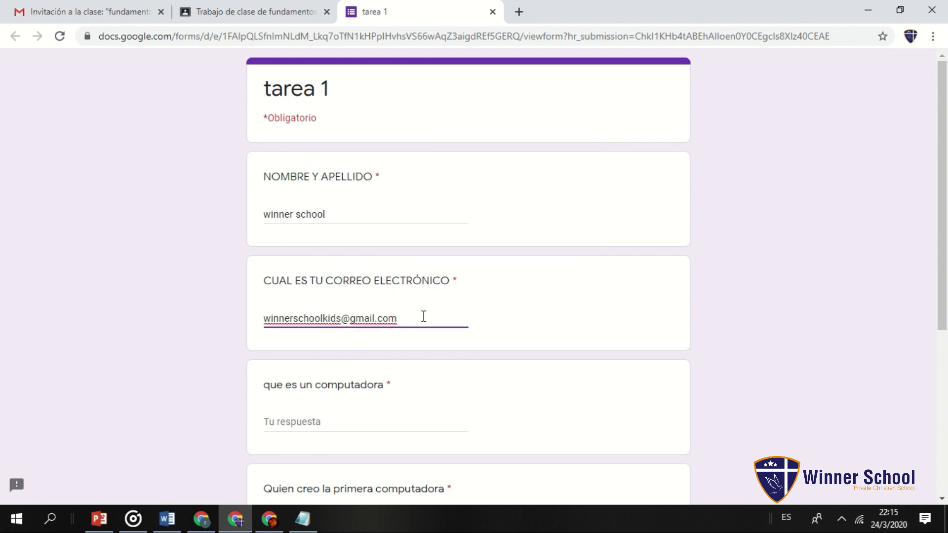
pyautogui.scroll(-3, 409, 350)
# Step: Answer 'que es un computadora', choose pablo as creator, and submit the form
pyautogui.click(321, 290)
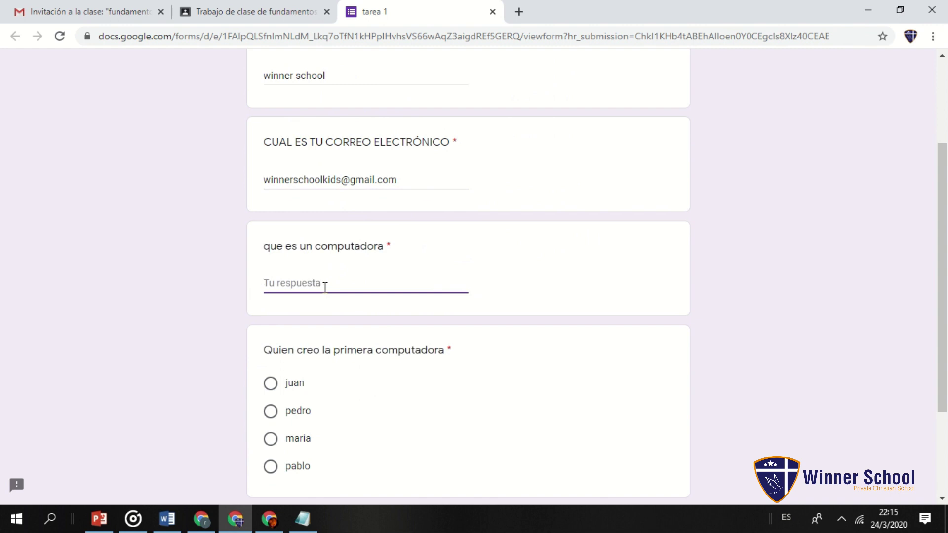
pyautogui.write('es un artefacto electrónico')
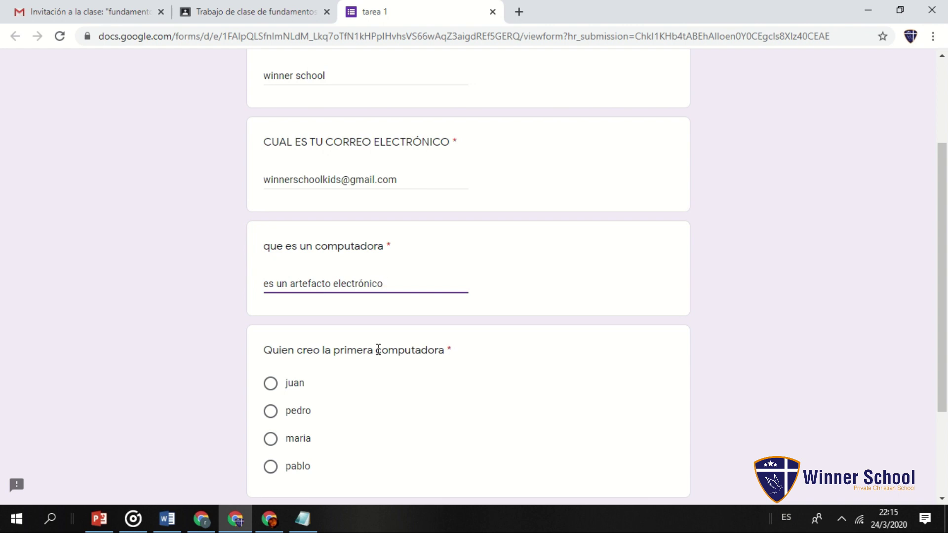
pyautogui.scroll(-3, 378, 350)
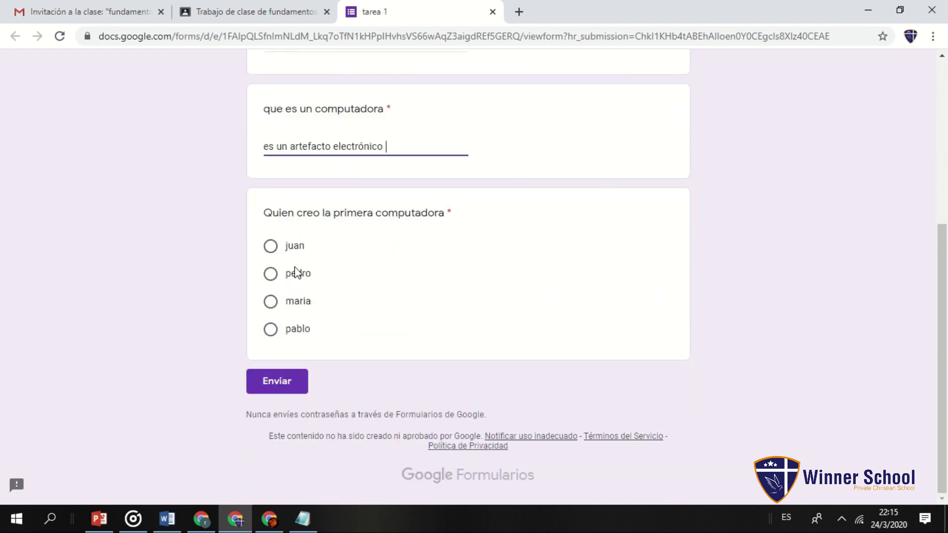
pyautogui.click(270, 333)
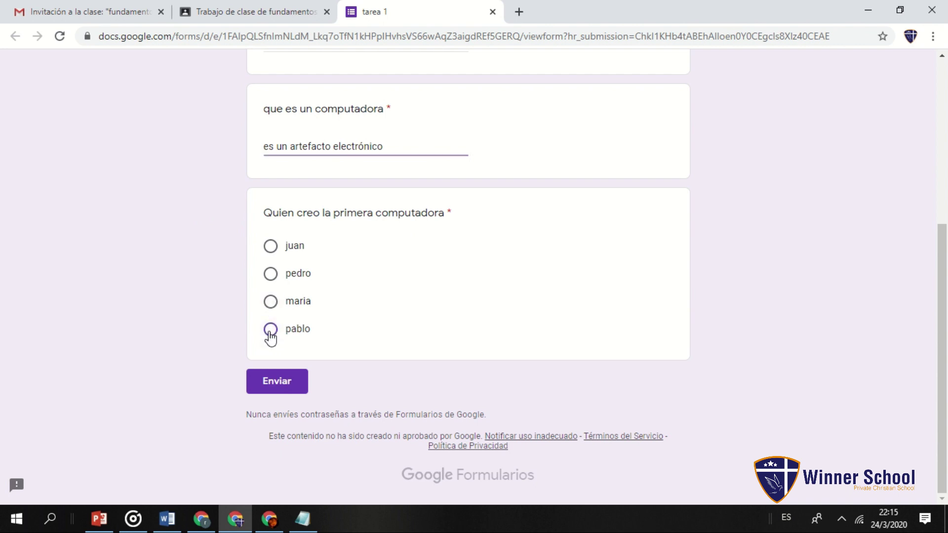
pyautogui.click(272, 386)
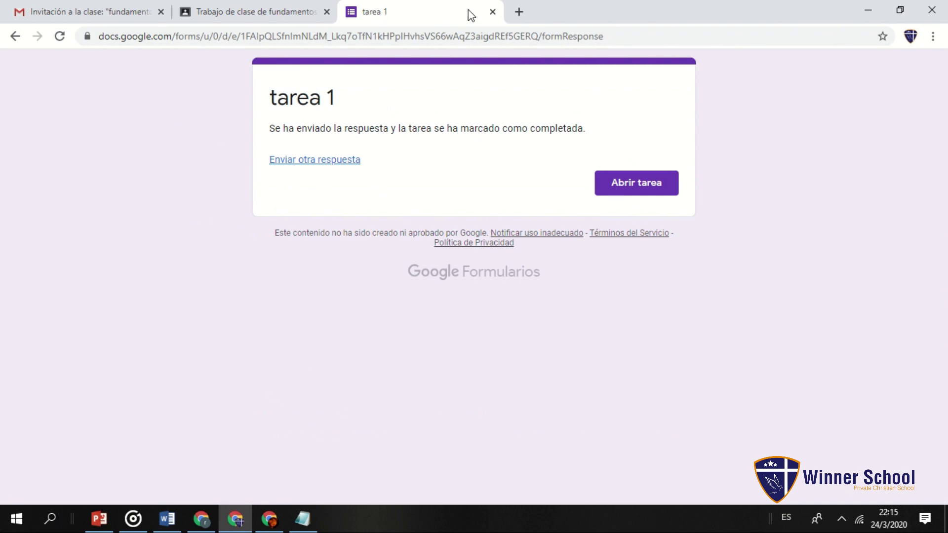
# Step: Close the form, confirm practica 1 reads Tarea entregada, and view the class's people
pyautogui.click(493, 12)
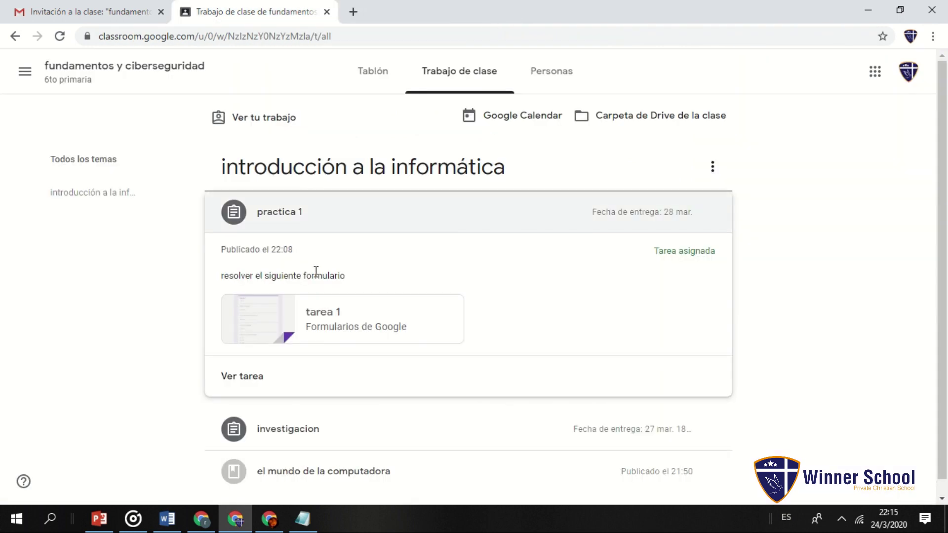
pyautogui.scroll(-1, 508, 323)
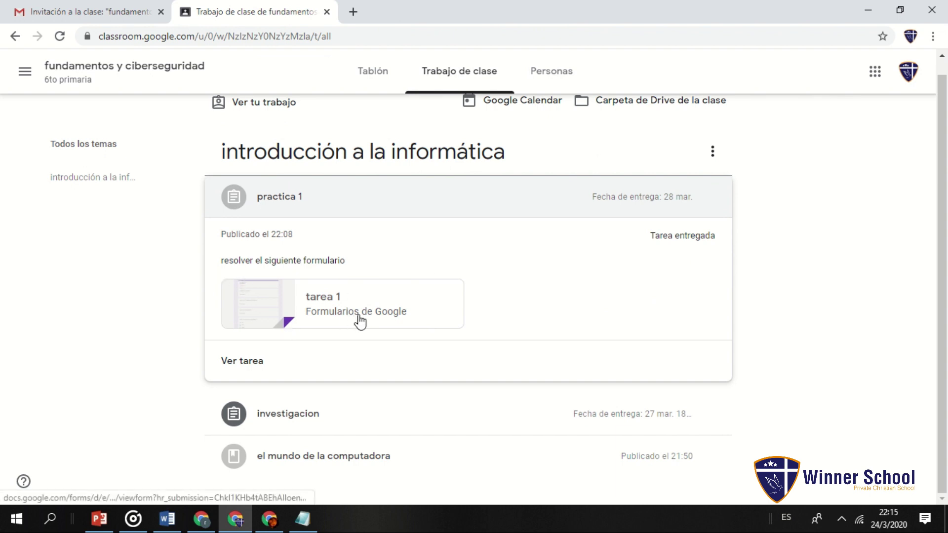
pyautogui.moveTo(718, 239); pyautogui.dragTo(629, 257)
pyautogui.click(499, 245)
pyautogui.scroll(1, 474, 183)
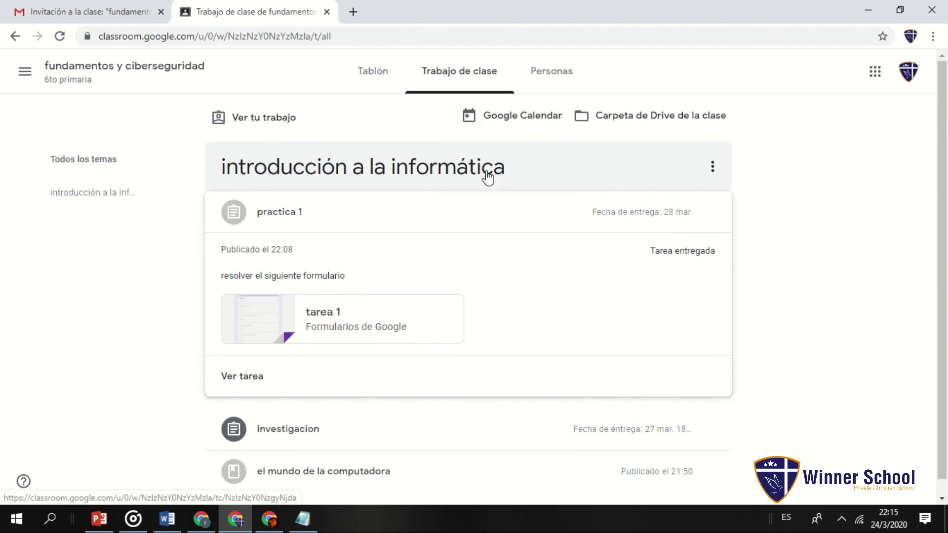
pyautogui.click(546, 83)
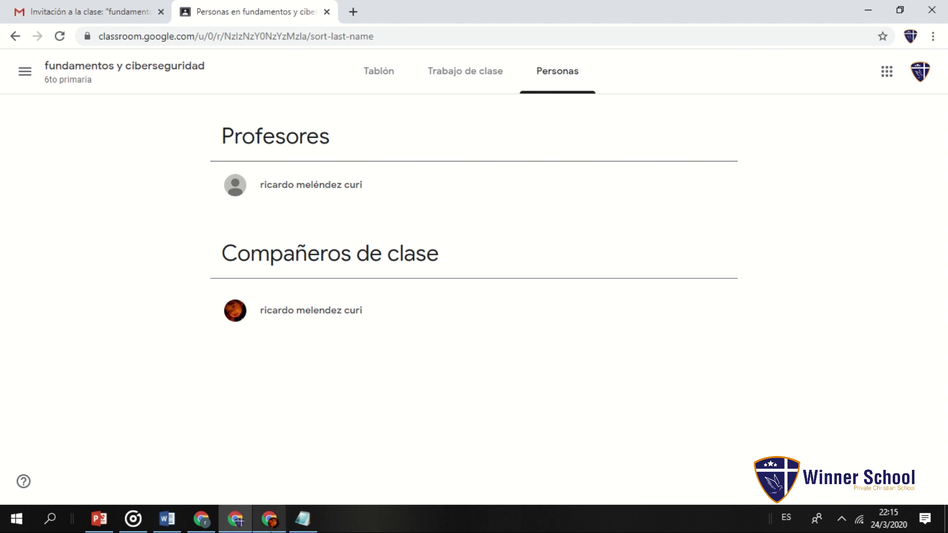
# Step: Switch between Chrome windows to check the invited student, ending on the class stream
pyautogui.moveTo(201, 518)
pyautogui.click(200, 489)
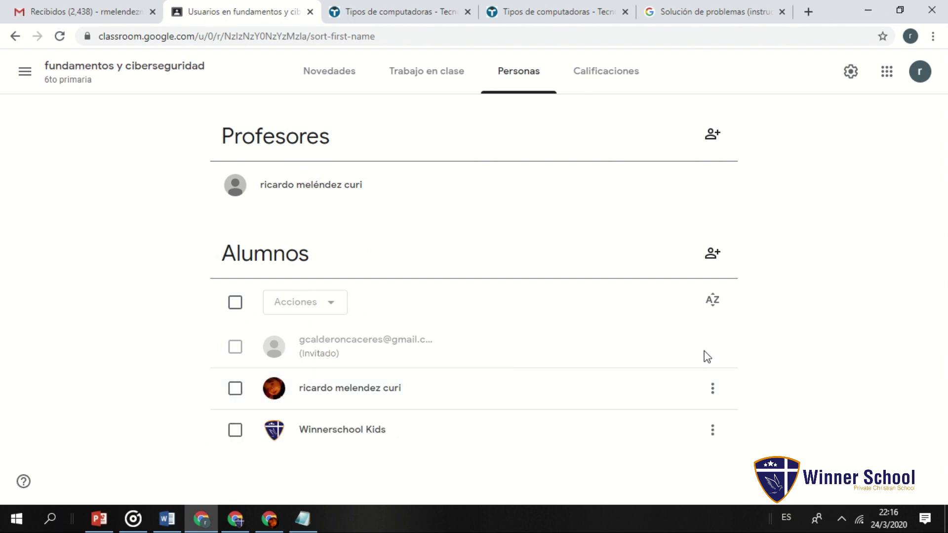
pyautogui.moveTo(707, 357); pyautogui.dragTo(254, 349)
pyautogui.click(271, 516)
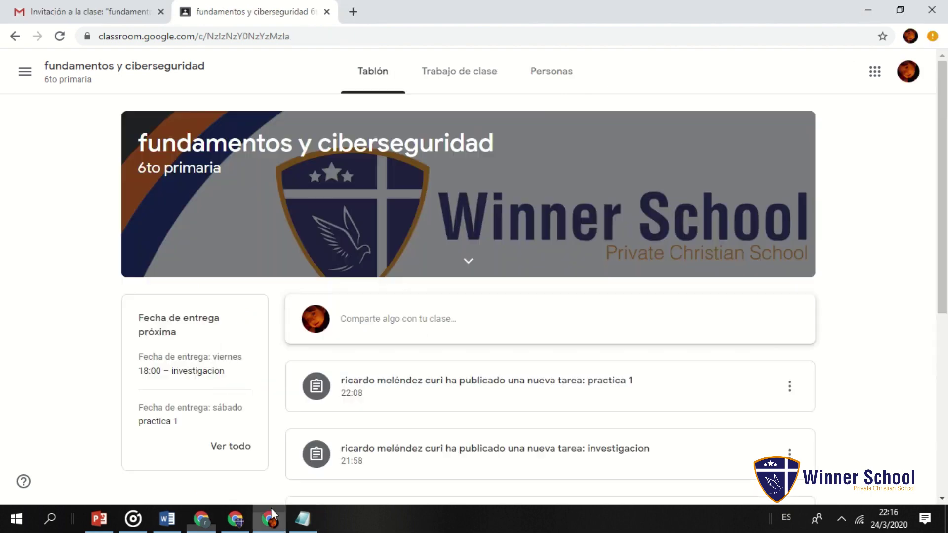
pyautogui.click(235, 519)
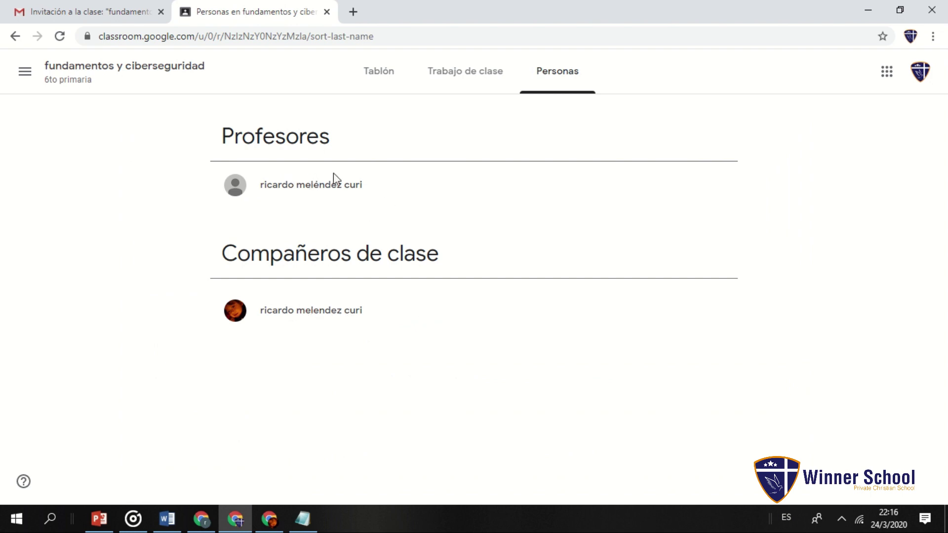
pyautogui.click(269, 519)
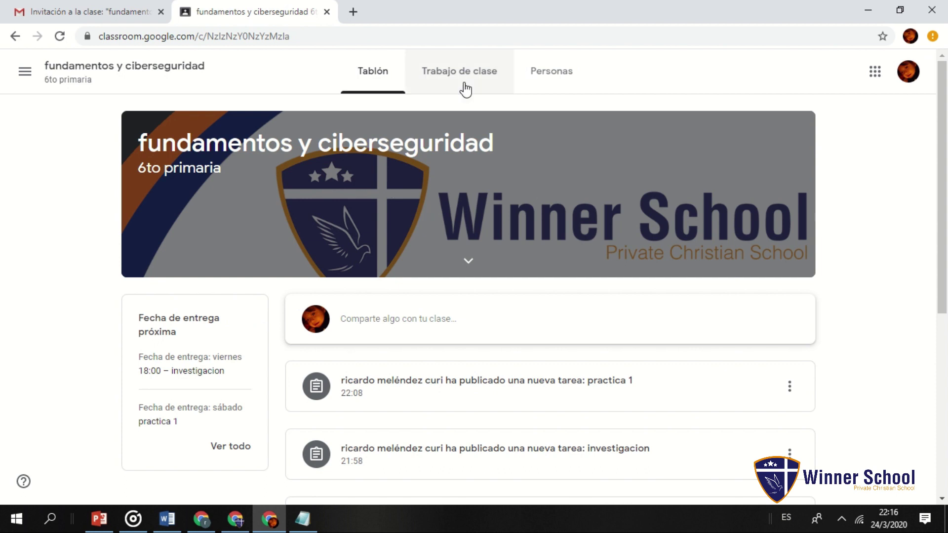
# Step: Open Trabajo de clase with practica 1 expanded, returning to the window where it's still assigned
pyautogui.scroll(-4, 410, 295)
pyautogui.scroll(-2, 408, 381)
pyautogui.scroll(6, 430, 313)
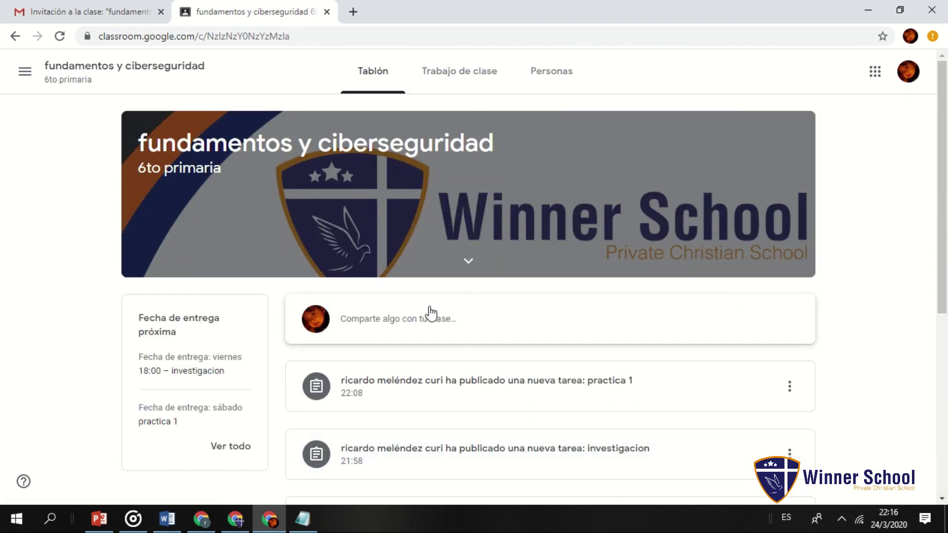
pyautogui.click(460, 77)
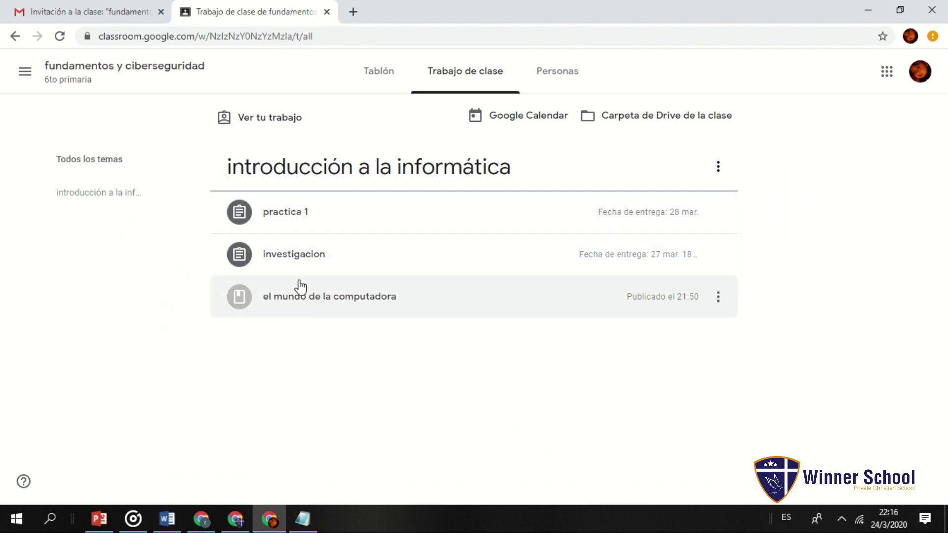
pyautogui.click(297, 216)
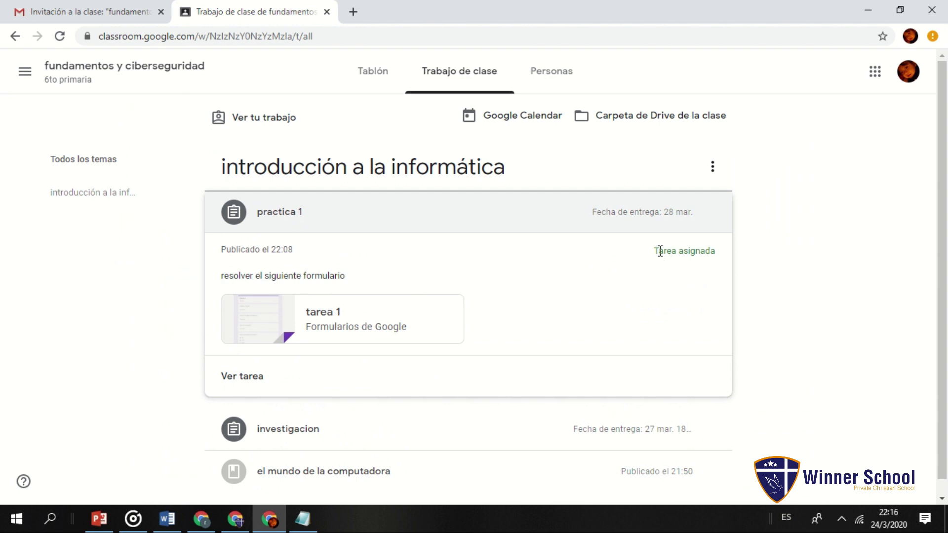
pyautogui.click(236, 519)
pyautogui.click(440, 82)
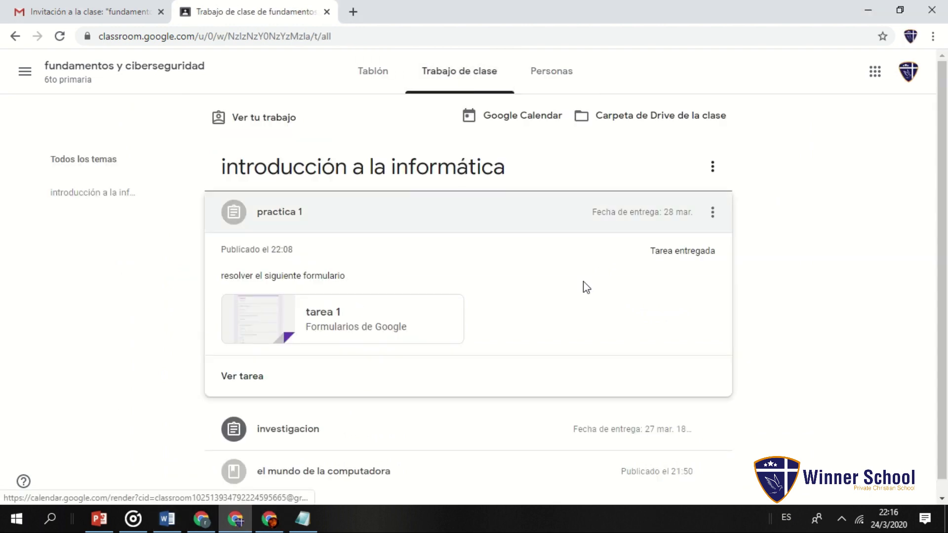
pyautogui.click(269, 518)
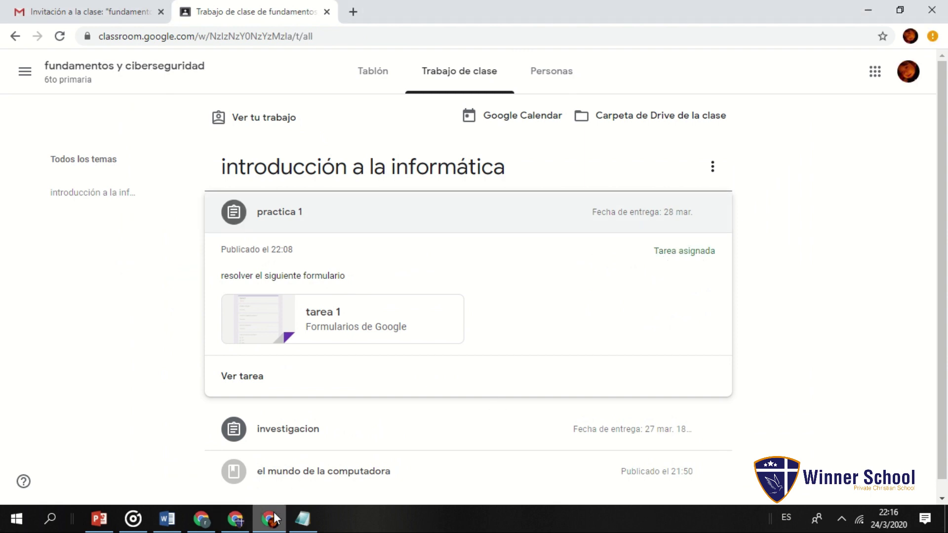
# Step: Open the tarea 1 form, enter the name, and accept the suggested e-mail address
pyautogui.click(309, 318)
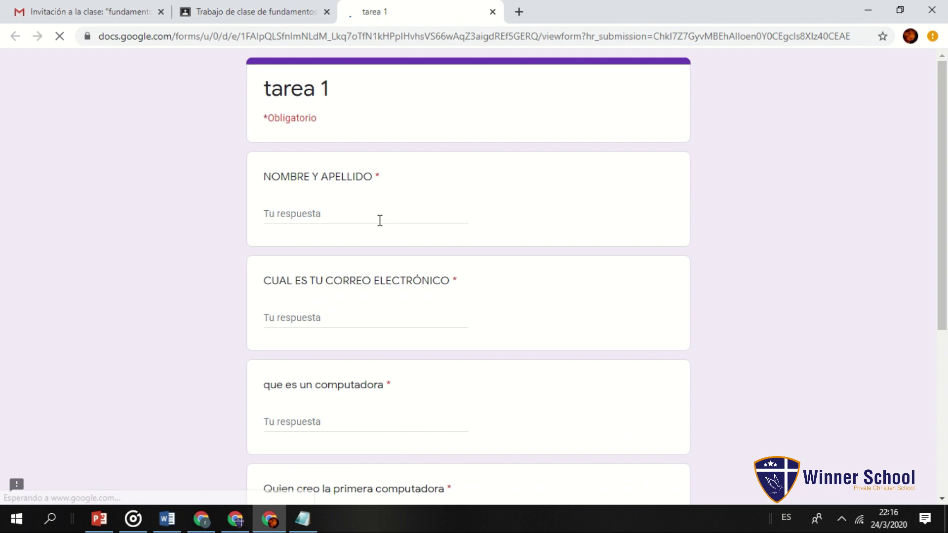
pyautogui.click(380, 219)
pyautogui.write('ricardo')
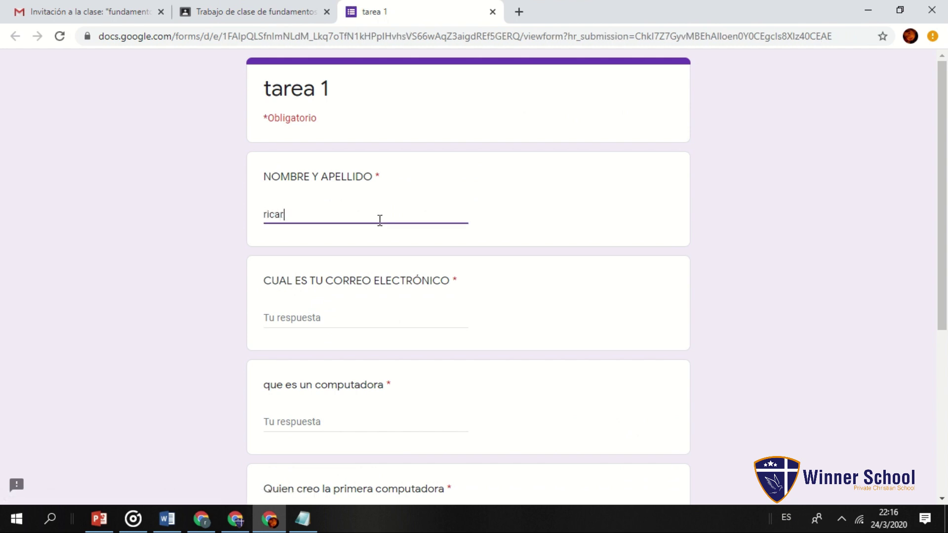
pyautogui.click(384, 318)
pyautogui.write('xpo')
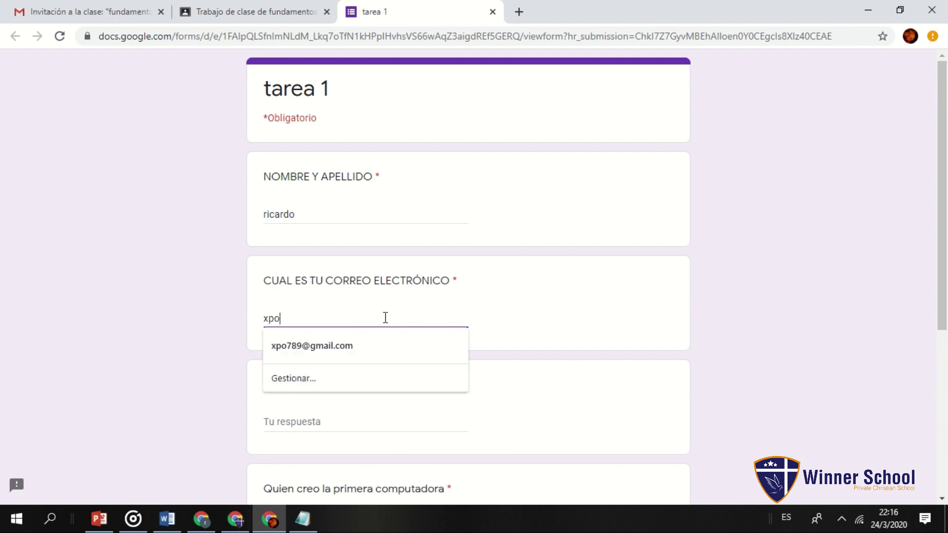
pyautogui.press('Down')
pyautogui.press('Return')
# Step: Answer 'es un animal', choose juan as creator, and submit the second response
pyautogui.scroll(-1, 386, 318)
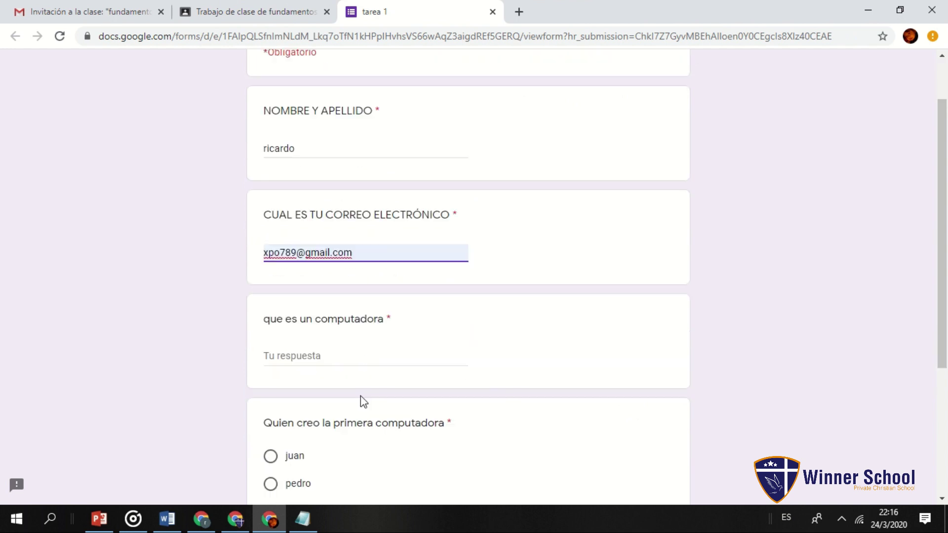
pyautogui.click(373, 354)
pyautogui.write('e')
pyautogui.press('BackSpace')
pyautogui.write('es un animal')
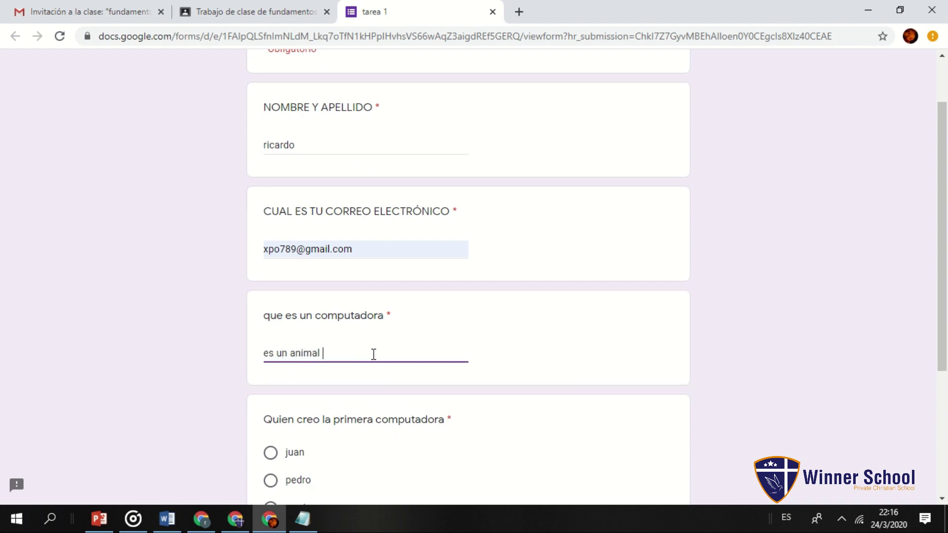
pyautogui.scroll(-4, 366, 395)
pyautogui.click(271, 246)
pyautogui.click(288, 391)
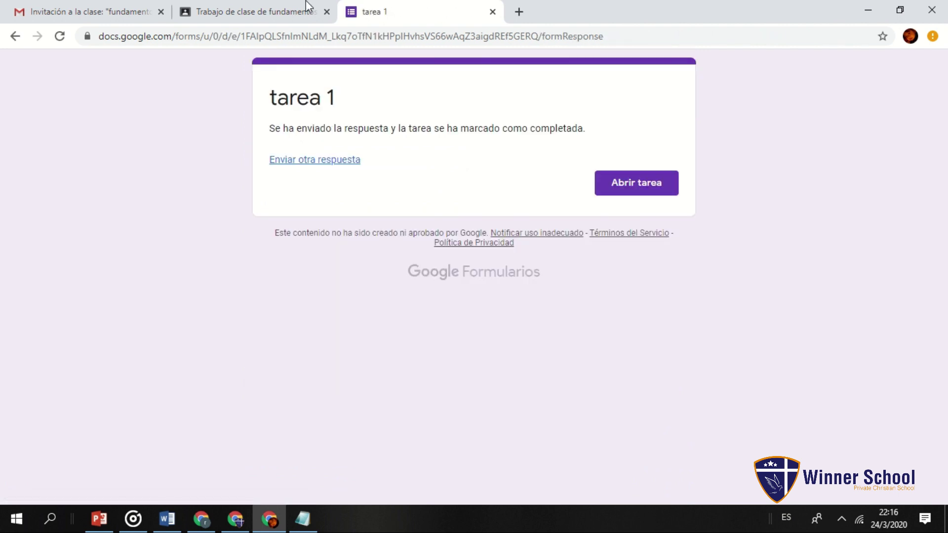
pyautogui.moveTo(533, 6)
# Step: Close the confirmation, reload Classroom, and review practica 1, Personas, Trabajo de clase and Tablón
pyautogui.click(492, 13)
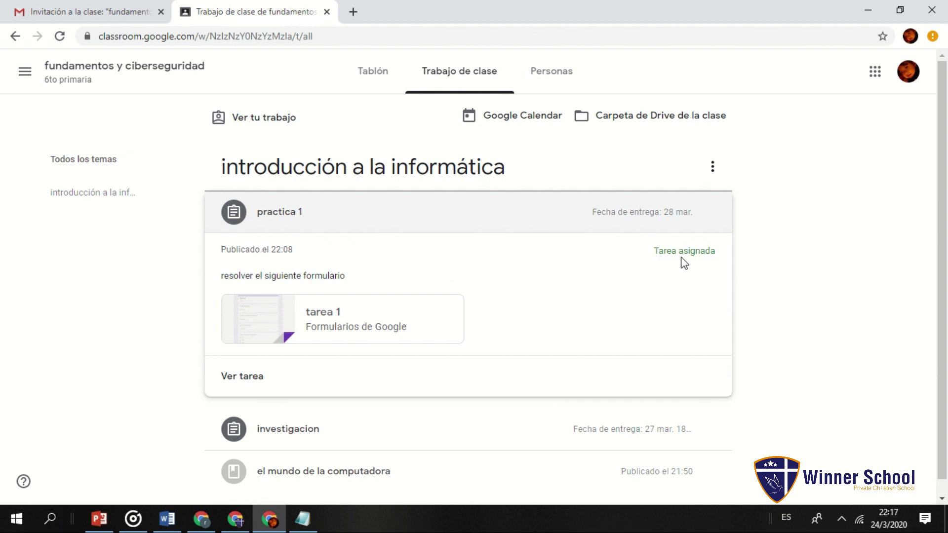
pyautogui.click(63, 40)
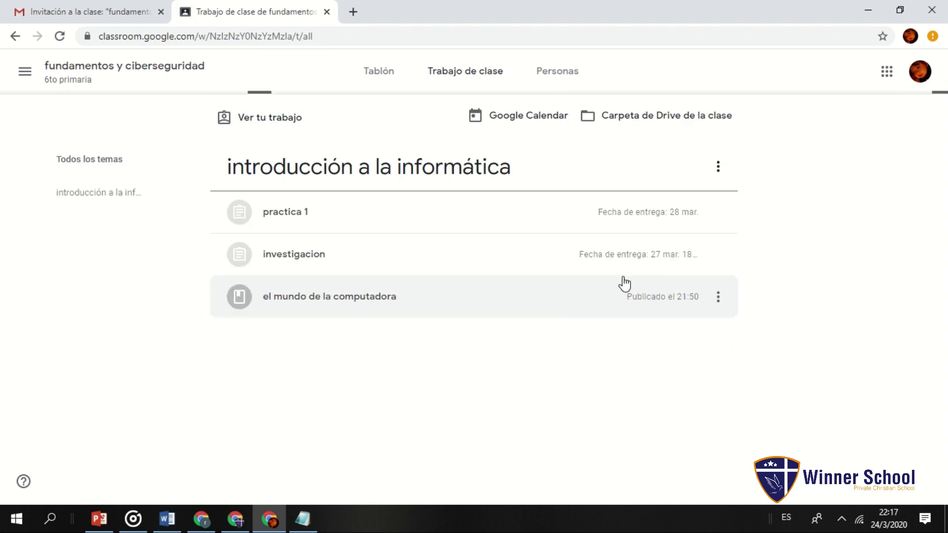
pyautogui.click(425, 224)
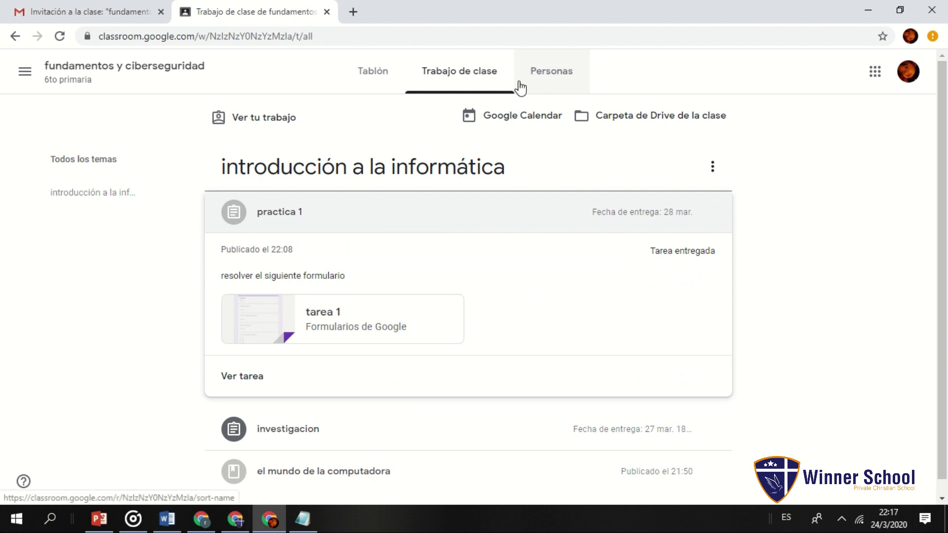
pyautogui.click(554, 75)
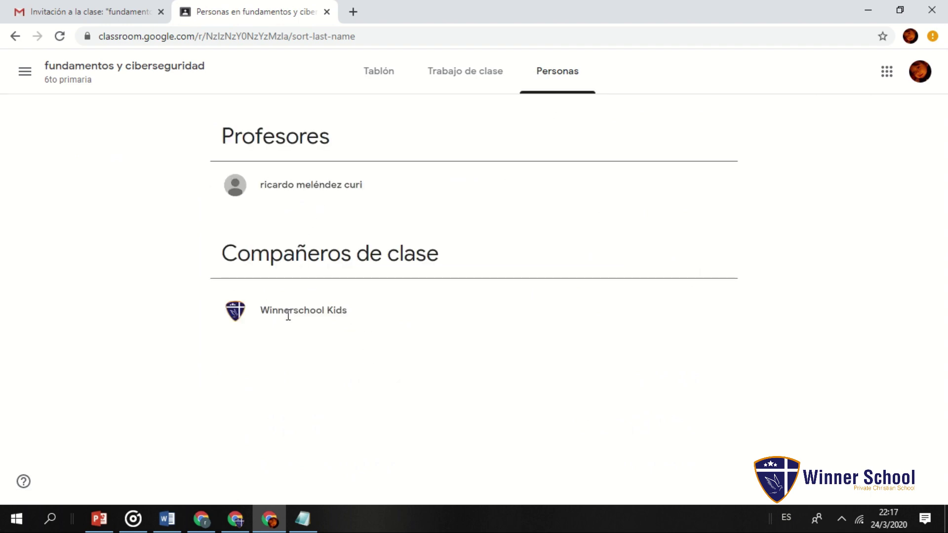
pyautogui.click(461, 74)
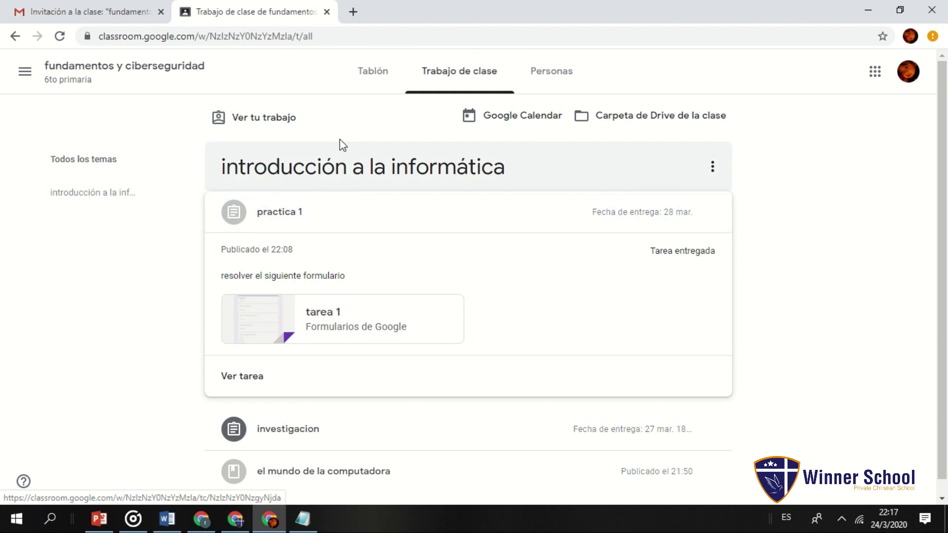
pyautogui.click(395, 74)
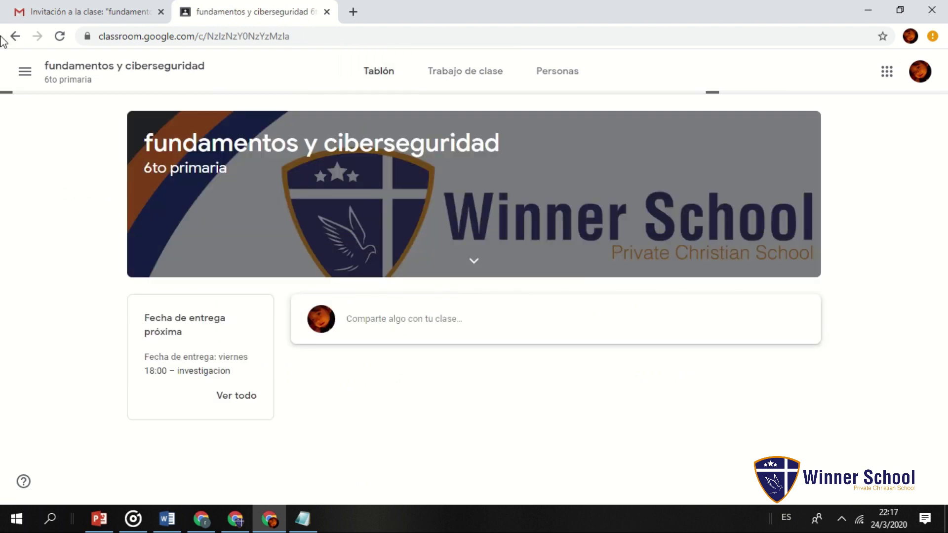
# Step: Browse the Calendario week by week to mar. 23 - mar. 29, then return to Clases
pyautogui.click(20, 71)
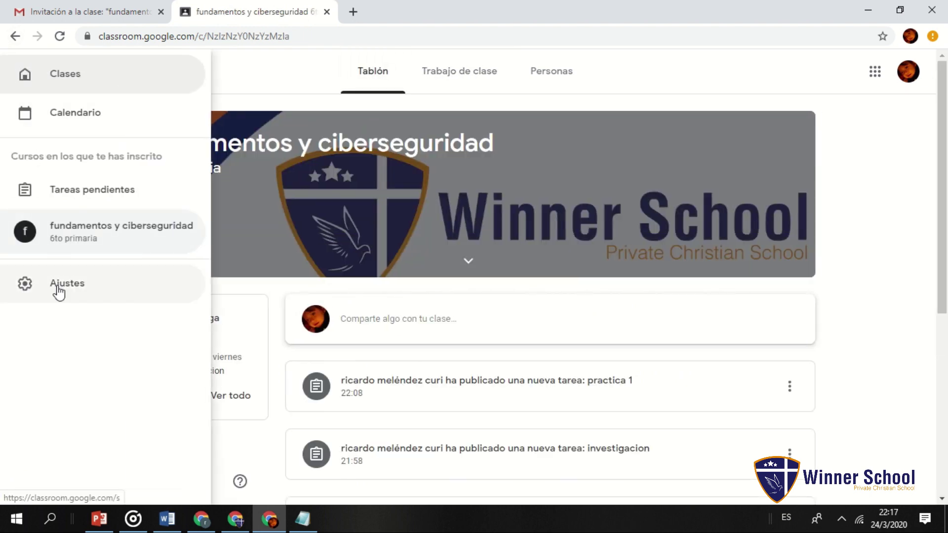
pyautogui.click(52, 80)
pyautogui.click(25, 71)
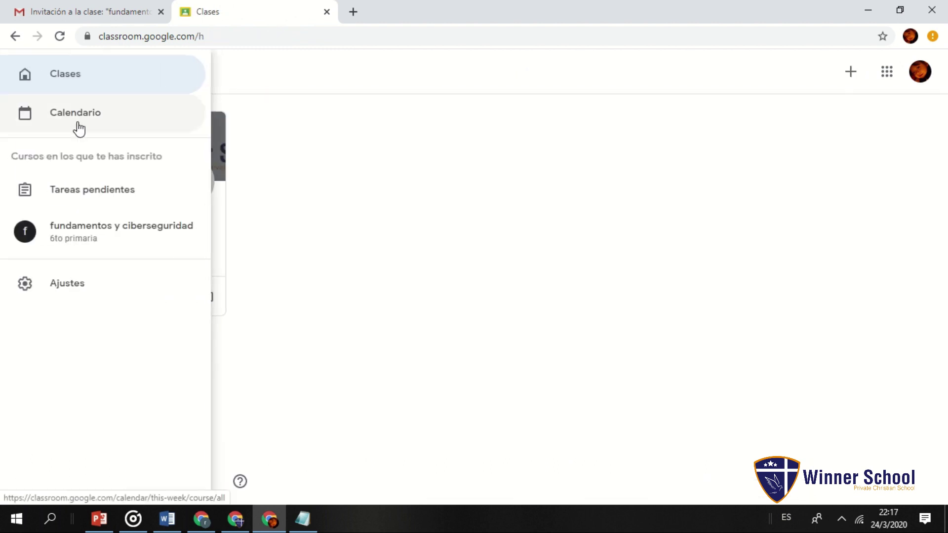
pyautogui.click(84, 121)
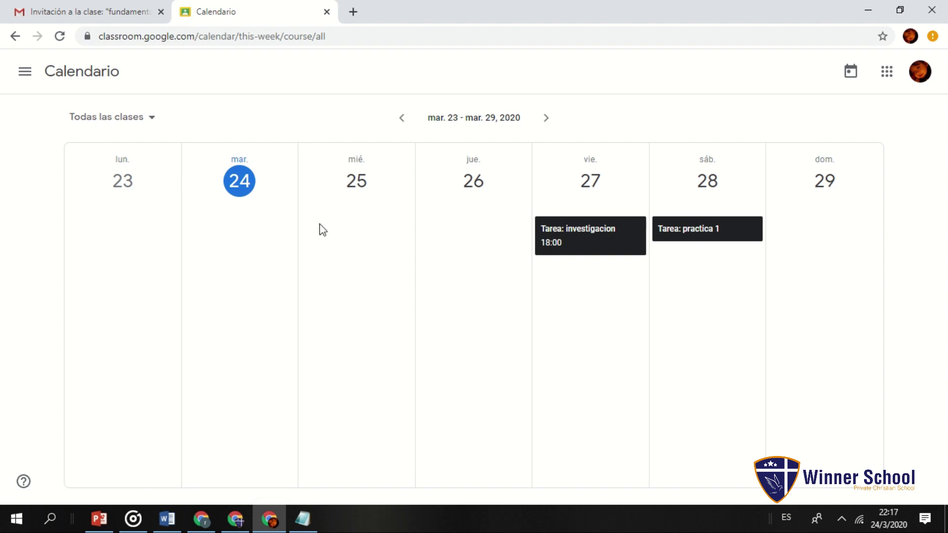
pyautogui.click(548, 122)
pyautogui.click(544, 125)
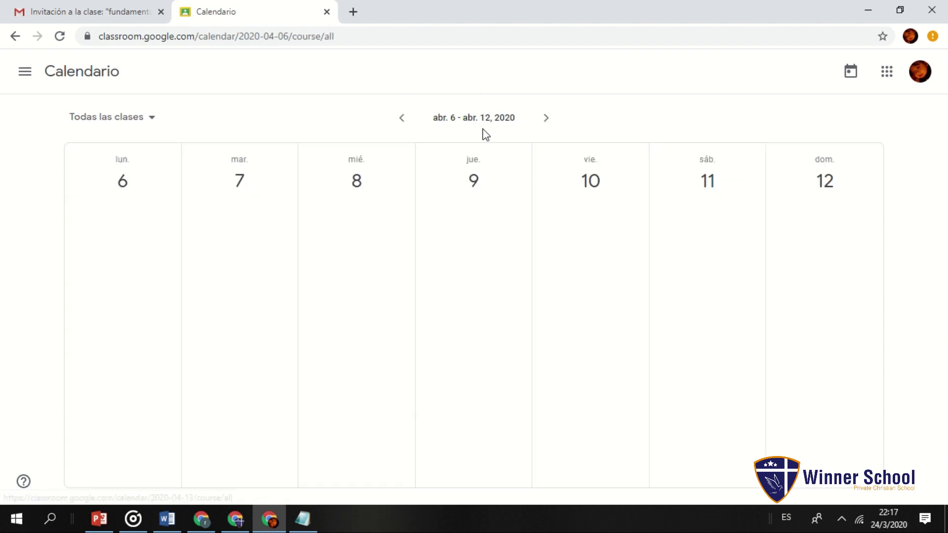
pyautogui.click(402, 119)
pyautogui.click(402, 118)
pyautogui.click(403, 118)
pyautogui.click(548, 123)
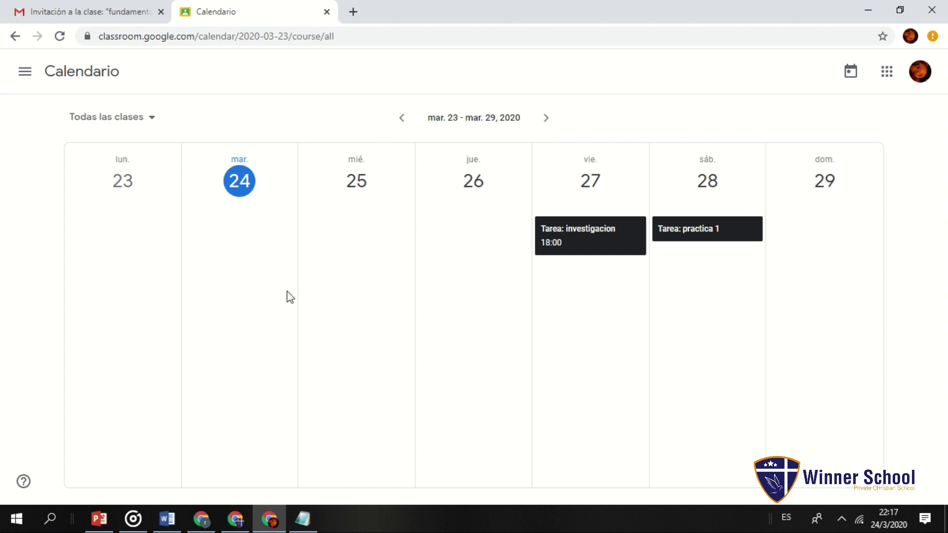
pyautogui.click(25, 74)
pyautogui.click(31, 77)
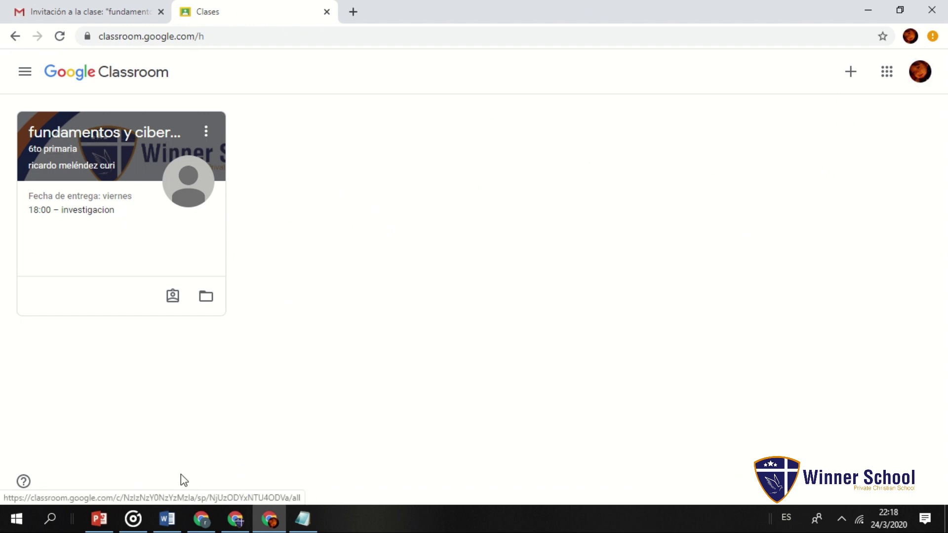
# Step: Switch to the teacher account's window and go to its list of all classes
pyautogui.click(235, 519)
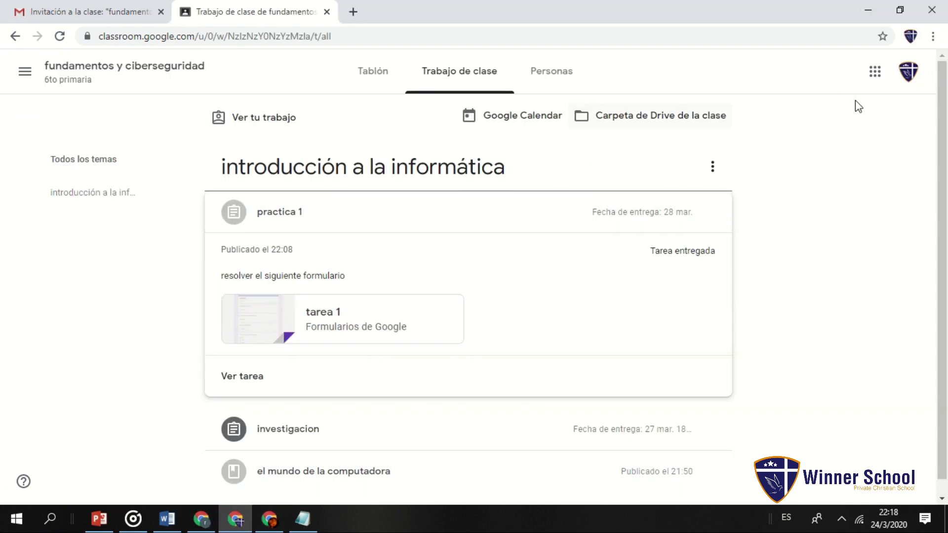
pyautogui.click(24, 73)
pyautogui.click(64, 79)
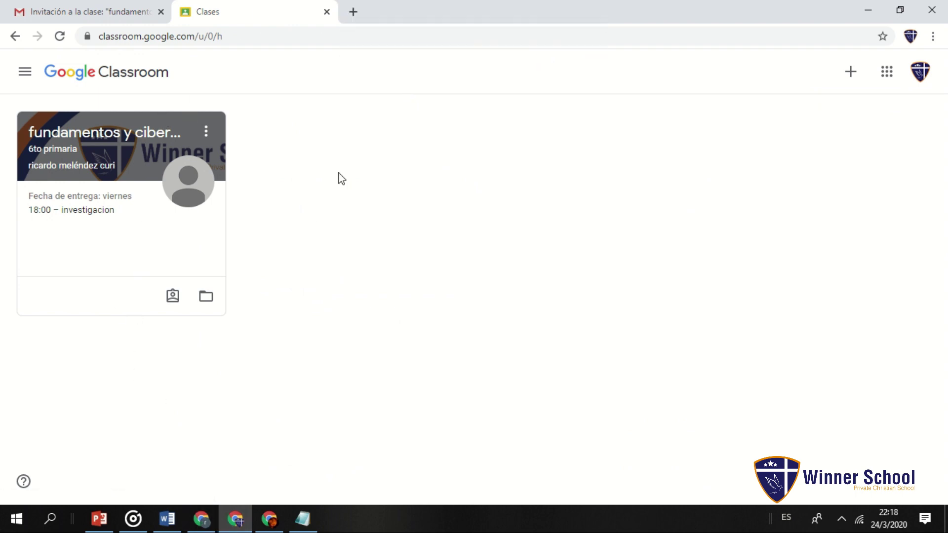
pyautogui.hotkey('alt', 'Tab')
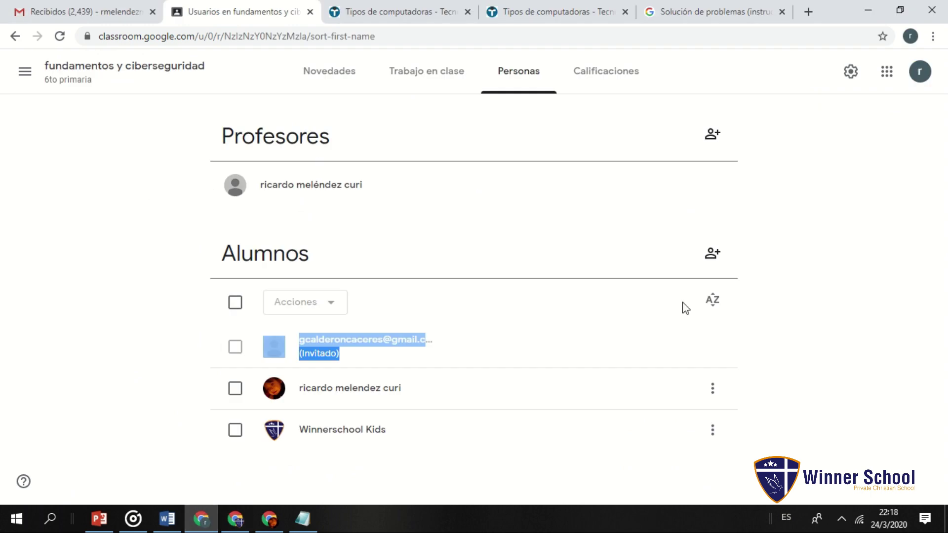
pyautogui.click(924, 260)
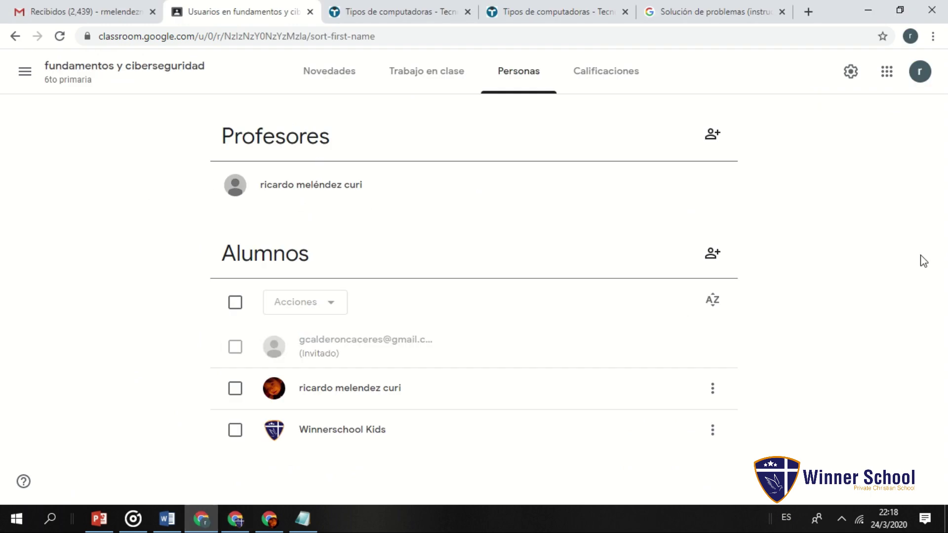
pyautogui.click(25, 72)
pyautogui.click(84, 80)
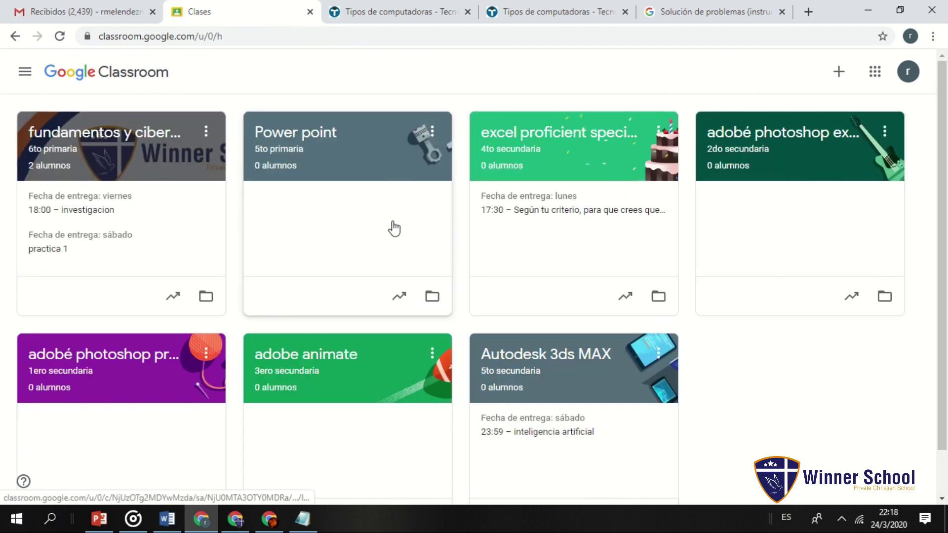
# Step: Open the fundamentos y ciberseguridad class and its classwork page
pyautogui.scroll(-1, 438, 371)
pyautogui.scroll(1, 699, 330)
pyautogui.scroll(-1, 700, 329)
pyautogui.scroll(1, 511, 279)
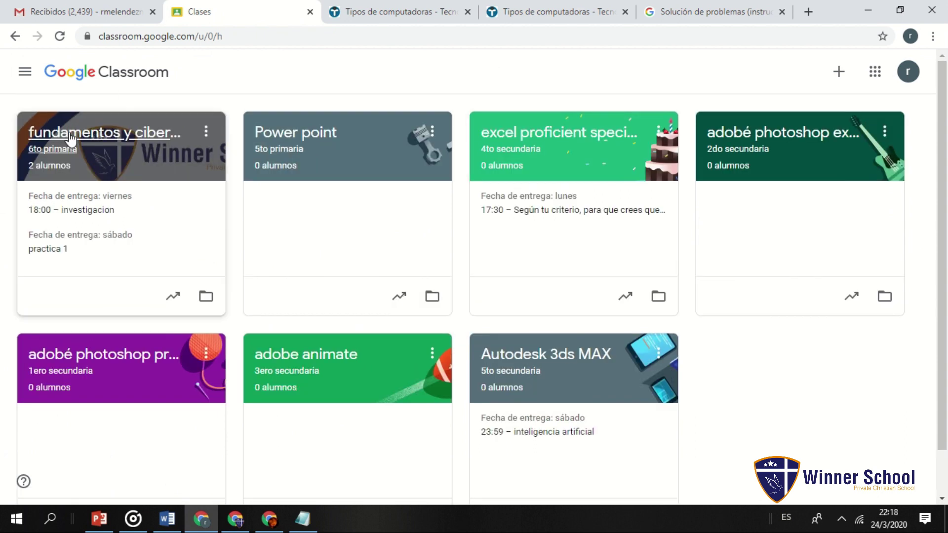
pyautogui.click(143, 161)
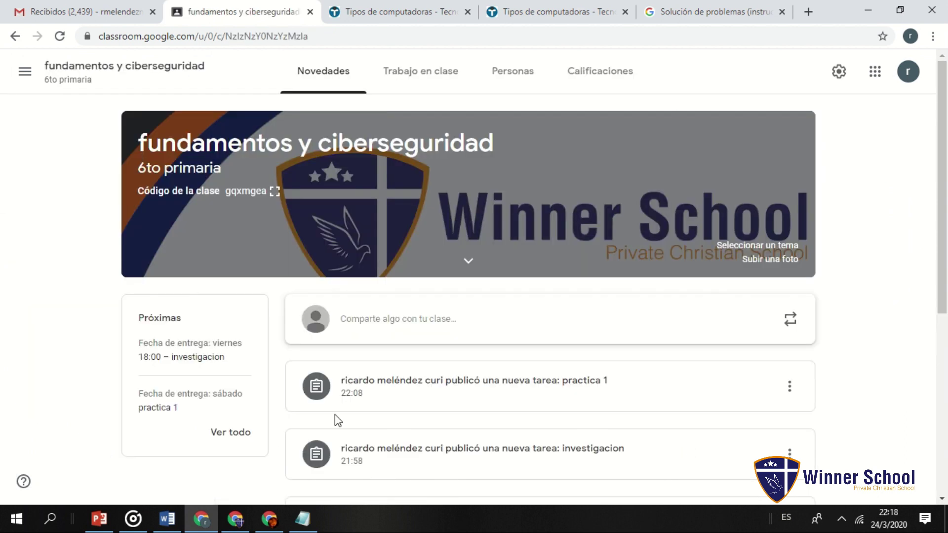
pyautogui.click(449, 78)
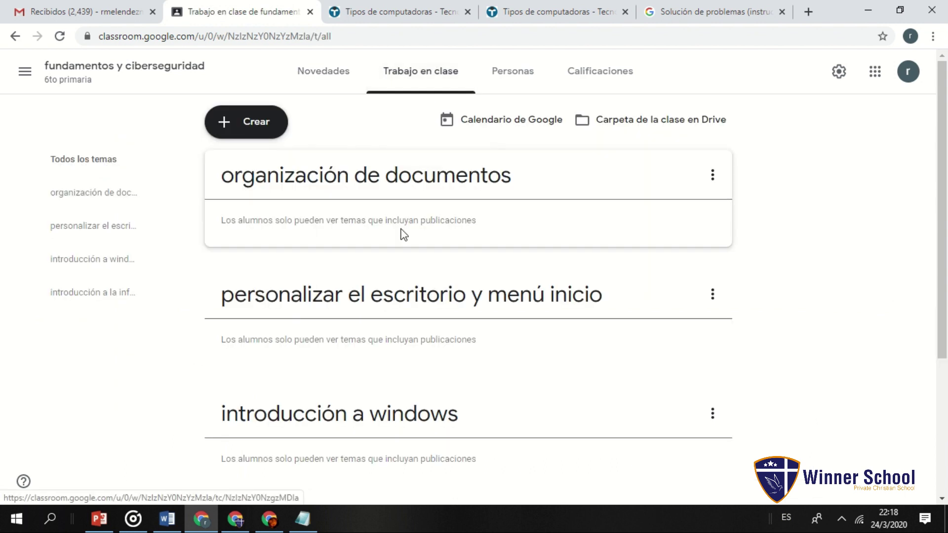
pyautogui.scroll(-4, 297, 261)
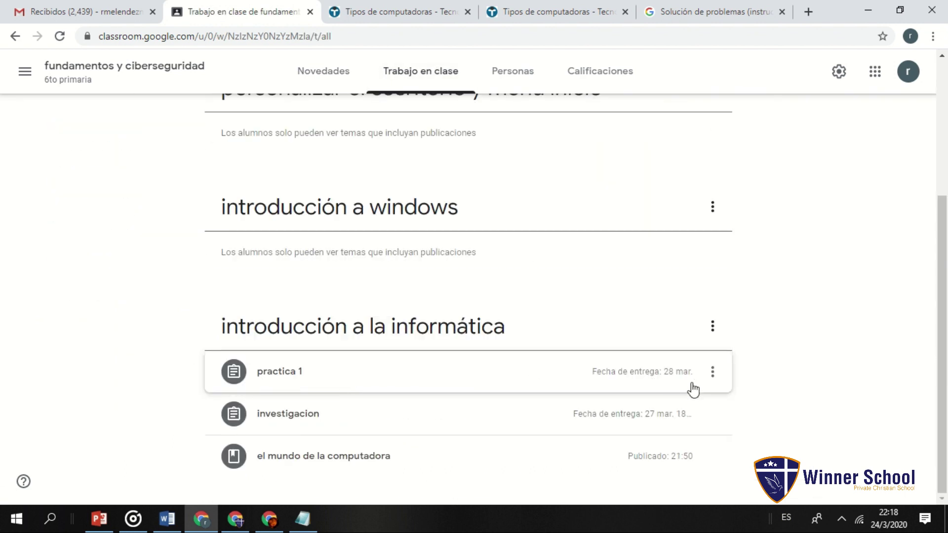
pyautogui.scroll(4, 395, 138)
# Step: Review the class's Personas list, briefly opening one student's work page
pyautogui.click(507, 70)
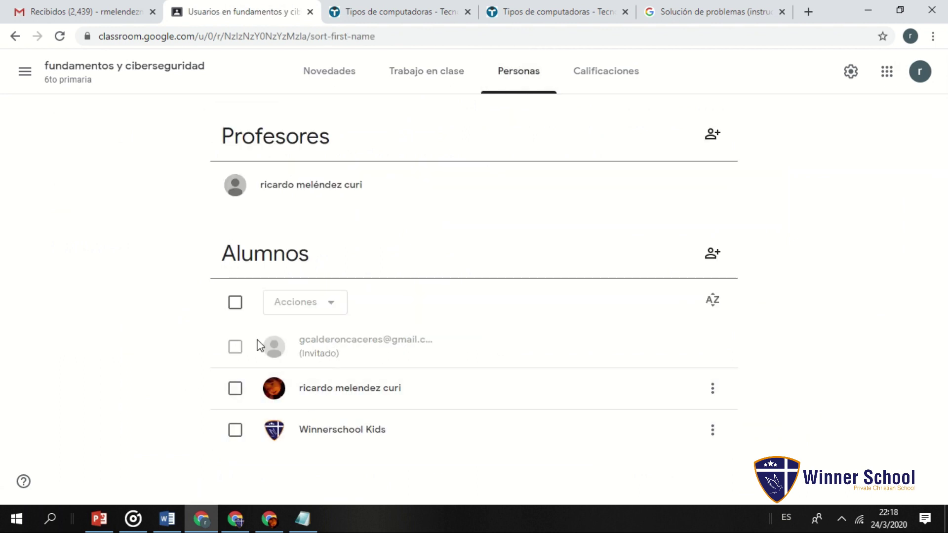
pyautogui.moveTo(760, 359); pyautogui.dragTo(183, 348)
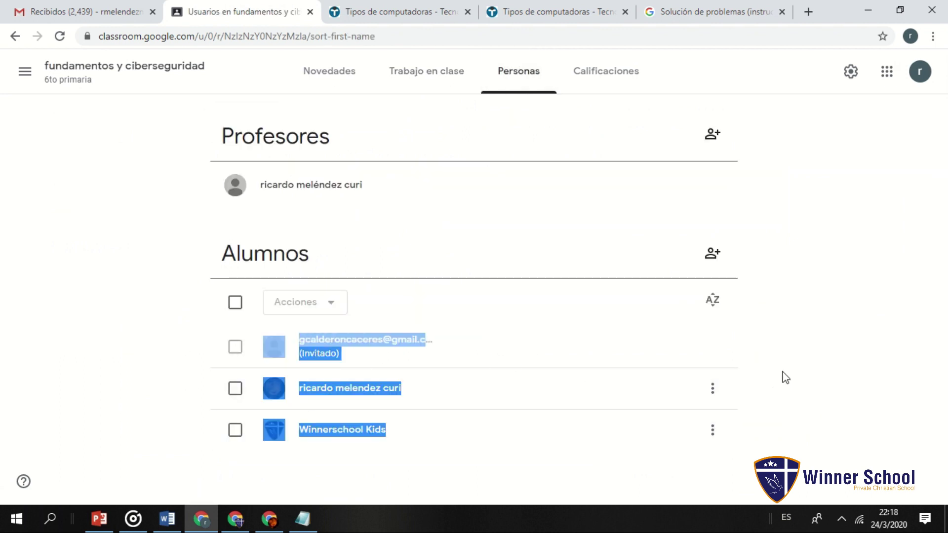
pyautogui.click(496, 404)
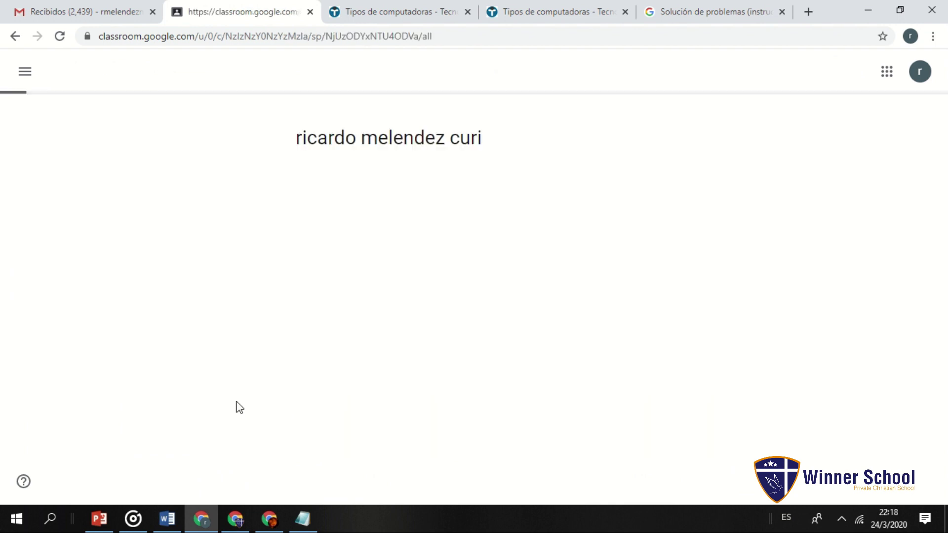
pyautogui.click(16, 36)
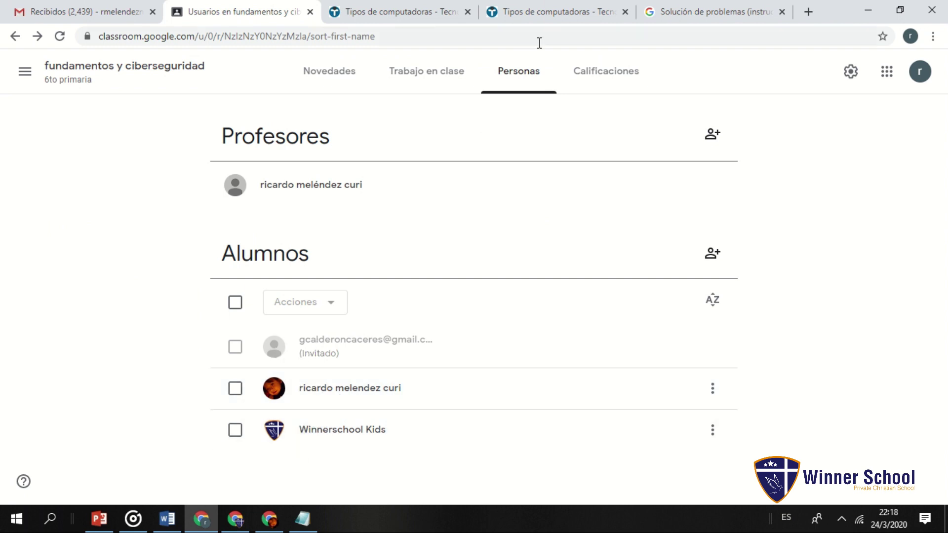
# Step: Inspect the Calificaciones practica 1 cells without grading, then open Google Drive from the apps grid
pyautogui.click(595, 83)
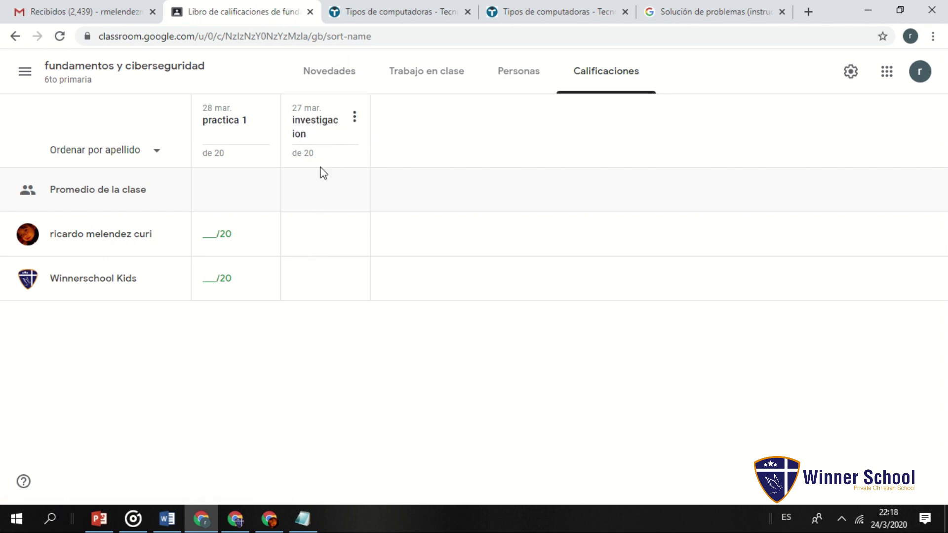
pyautogui.moveTo(323, 108); pyautogui.dragTo(292, 106)
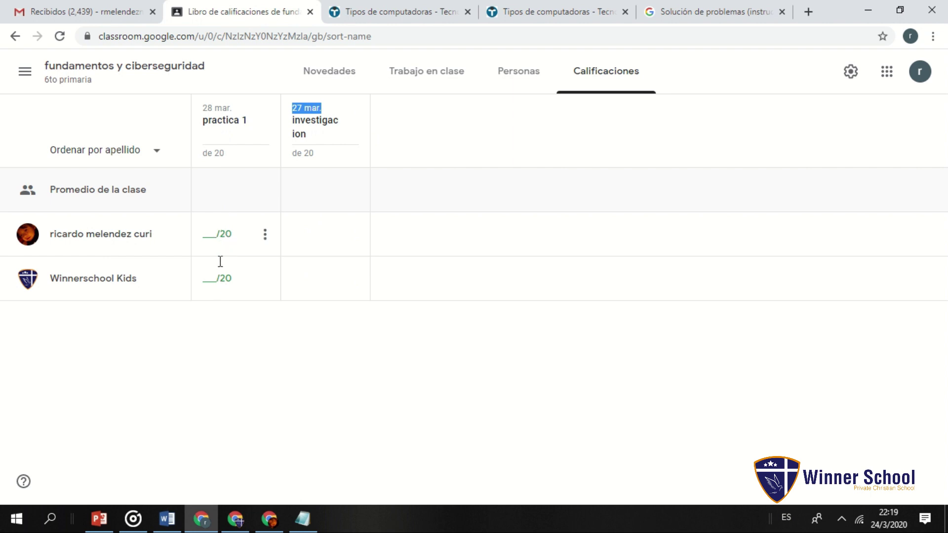
pyautogui.click(210, 237)
pyautogui.click(206, 274)
pyautogui.click(211, 239)
pyautogui.click(211, 286)
pyautogui.click(227, 311)
pyautogui.click(888, 73)
pyautogui.click(832, 135)
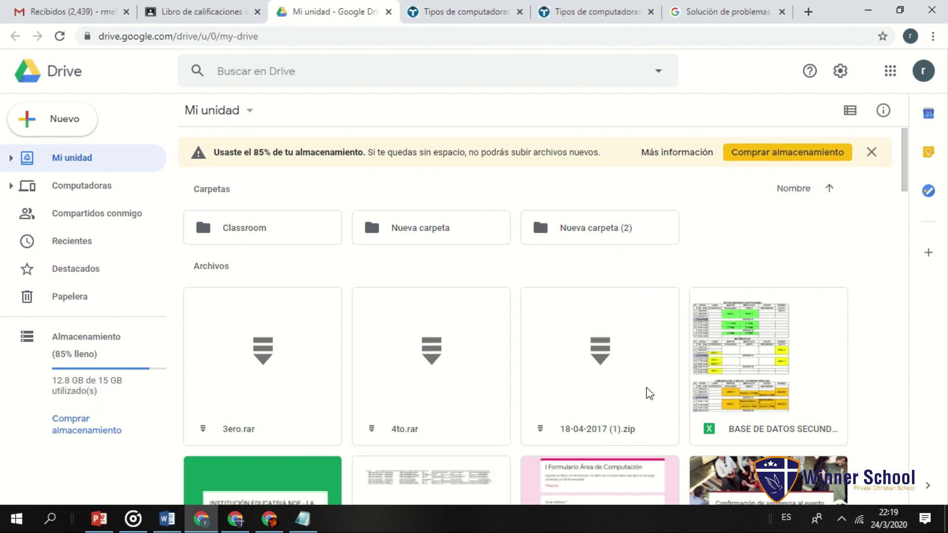
# Step: Open the 'tarea 1' form from Drive's Recientes list in its own tab
pyautogui.moveTo(904, 157)
pyautogui.mouseDown()
pyautogui.moveTo(896, 298)
pyautogui.moveTo(913, 486)
pyautogui.moveTo(893, 229)
pyautogui.moveTo(899, 154)
pyautogui.mouseUp()
pyautogui.moveTo(905, 199); pyautogui.dragTo(907, 148)
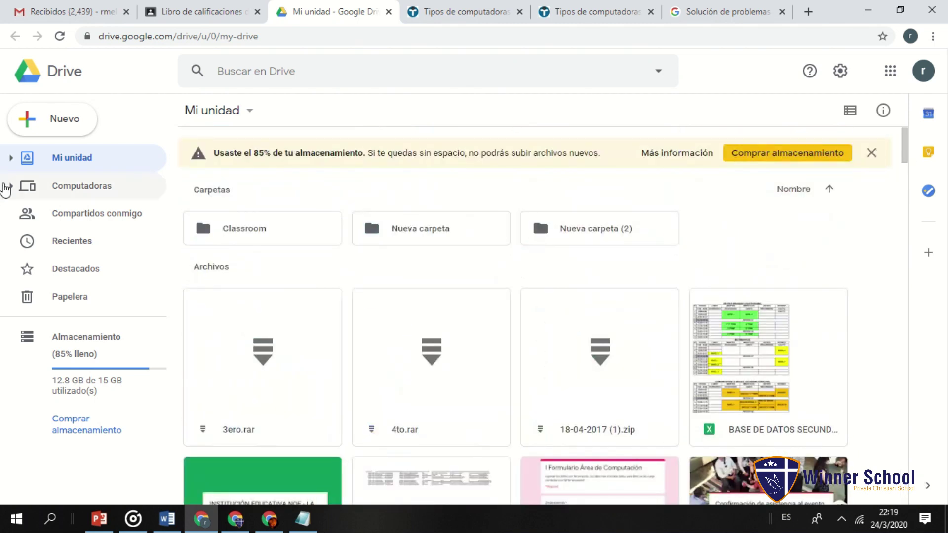
pyautogui.click(50, 244)
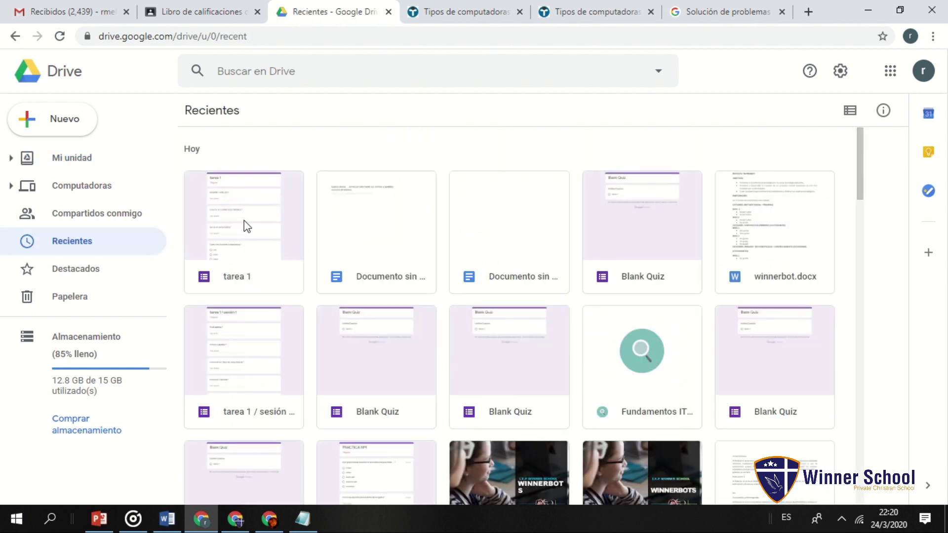
pyautogui.click(238, 226)
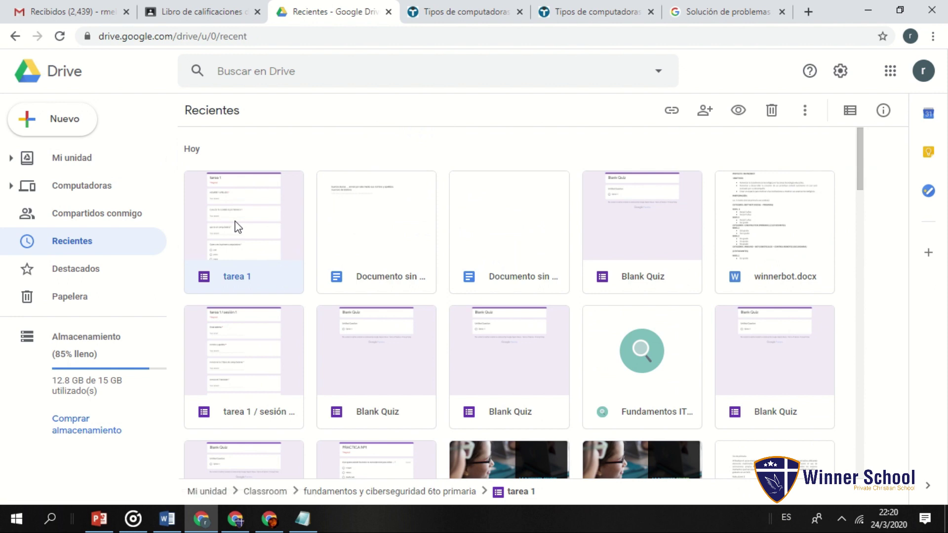
pyautogui.doubleClick(235, 226)
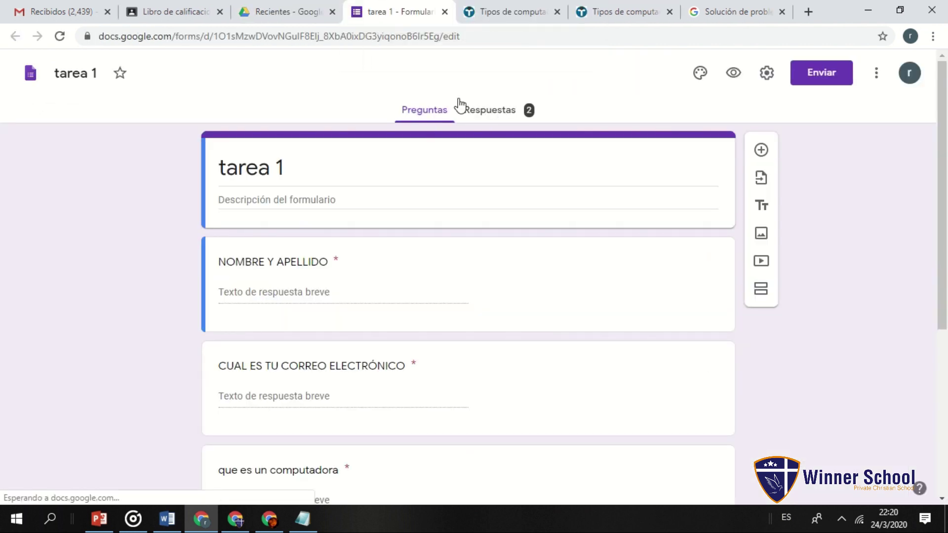
# Step: Show the tarea 1 form's Respuestas in the Individual view
pyautogui.scroll(-5, 393, 398)
pyautogui.scroll(5, 393, 397)
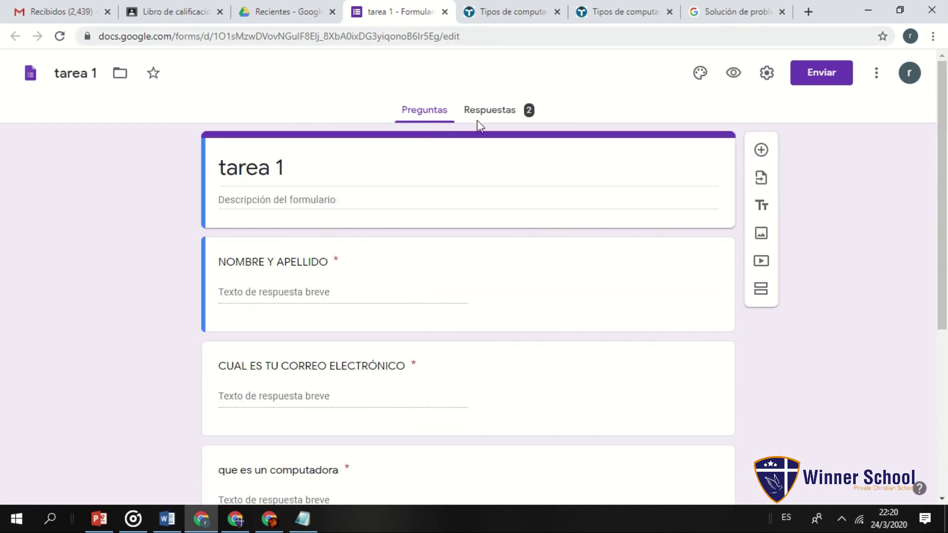
pyautogui.click(502, 113)
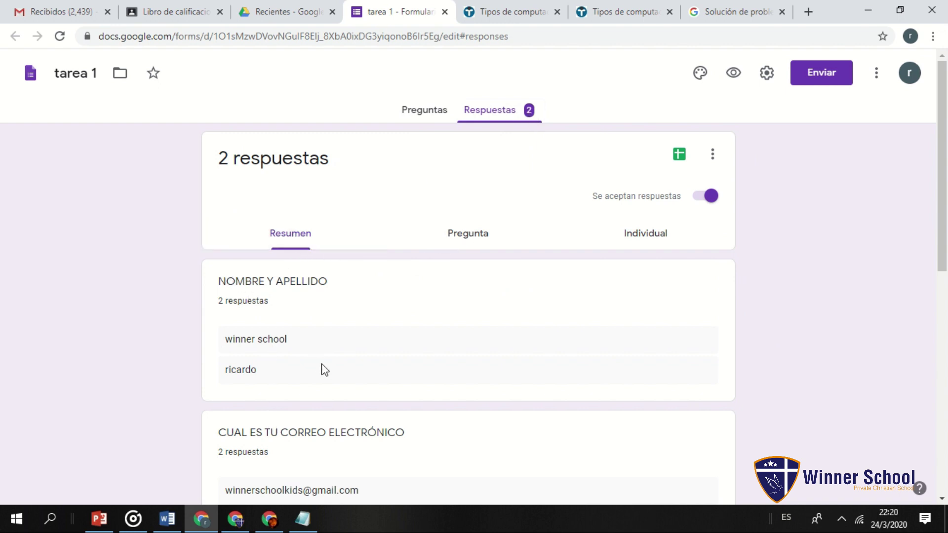
pyautogui.scroll(-7, 325, 371)
pyautogui.scroll(8, 442, 421)
pyautogui.click(470, 246)
pyautogui.click(662, 249)
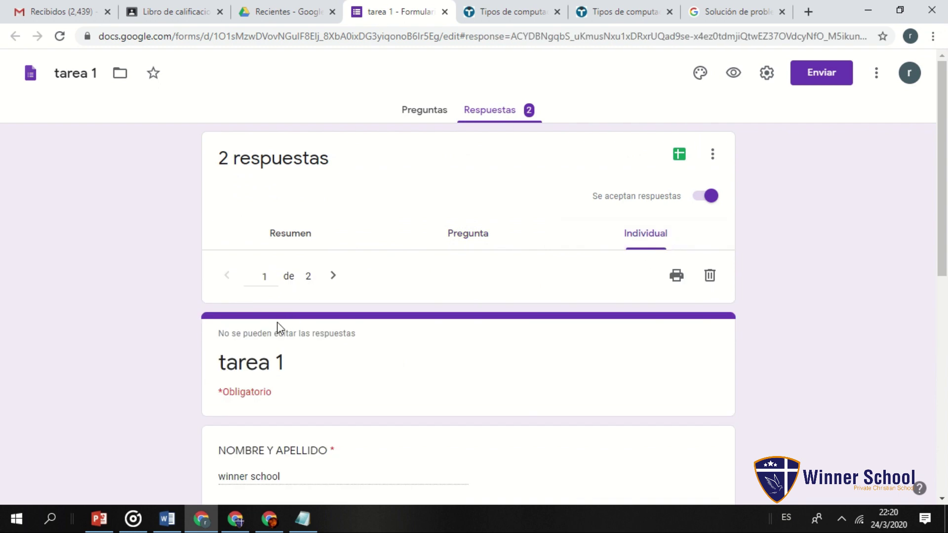
# Step: Read through the first tarea 1 response, briefly checking the class gradebook
pyautogui.scroll(-8, 337, 280)
pyautogui.scroll(8, 336, 281)
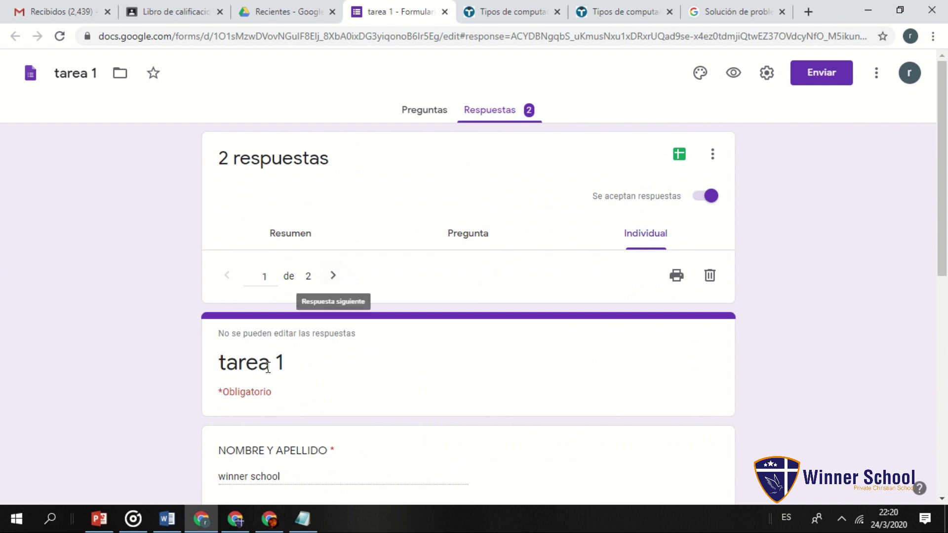
pyautogui.scroll(-3, 262, 359)
pyautogui.scroll(-3, 322, 343)
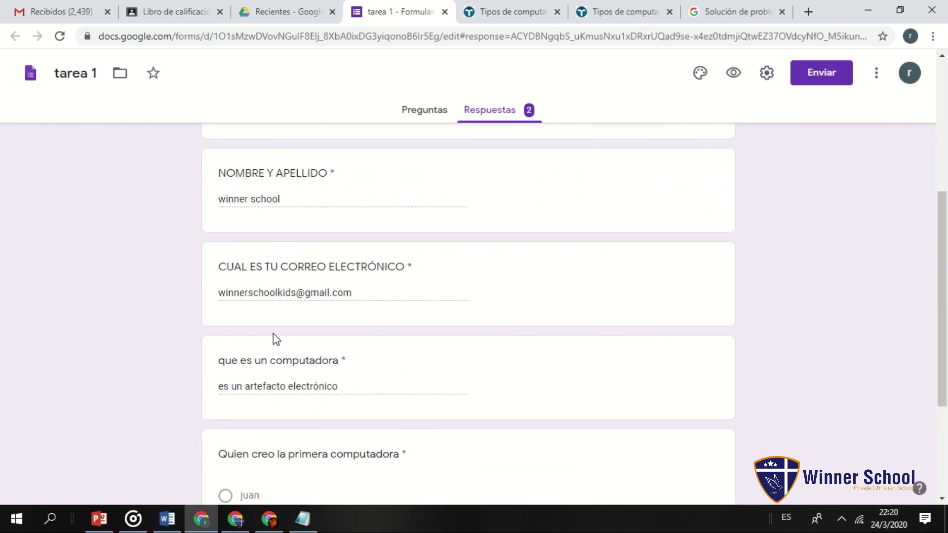
pyautogui.scroll(-3, 340, 363)
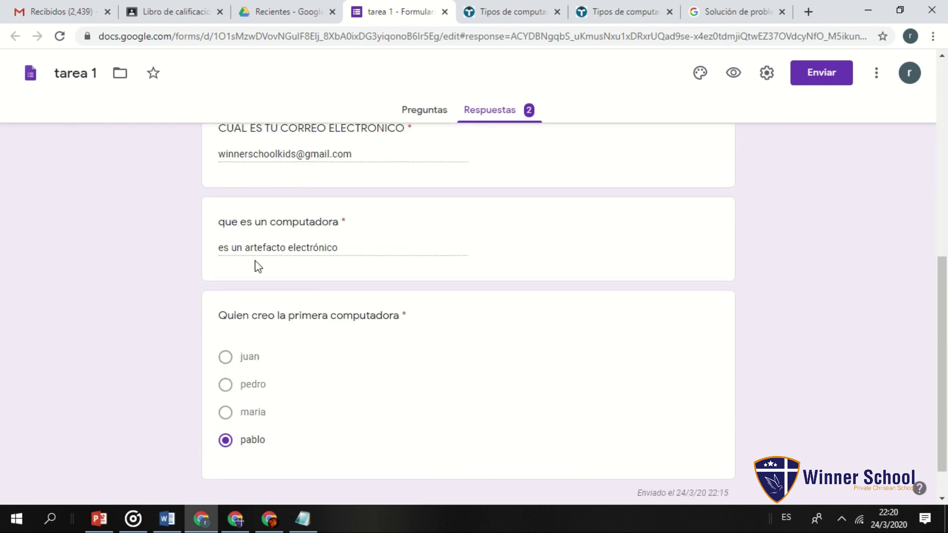
pyautogui.scroll(-1, 400, 257)
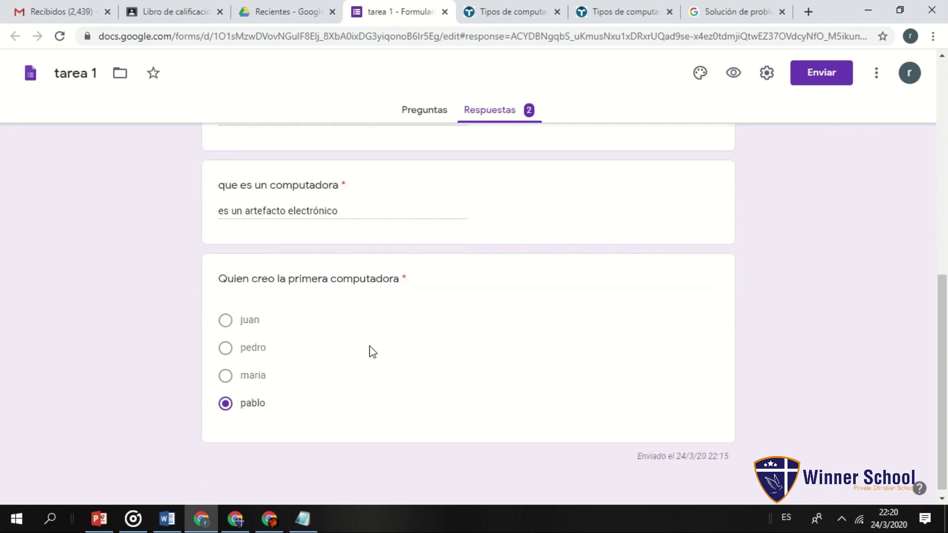
pyautogui.scroll(10, 461, 446)
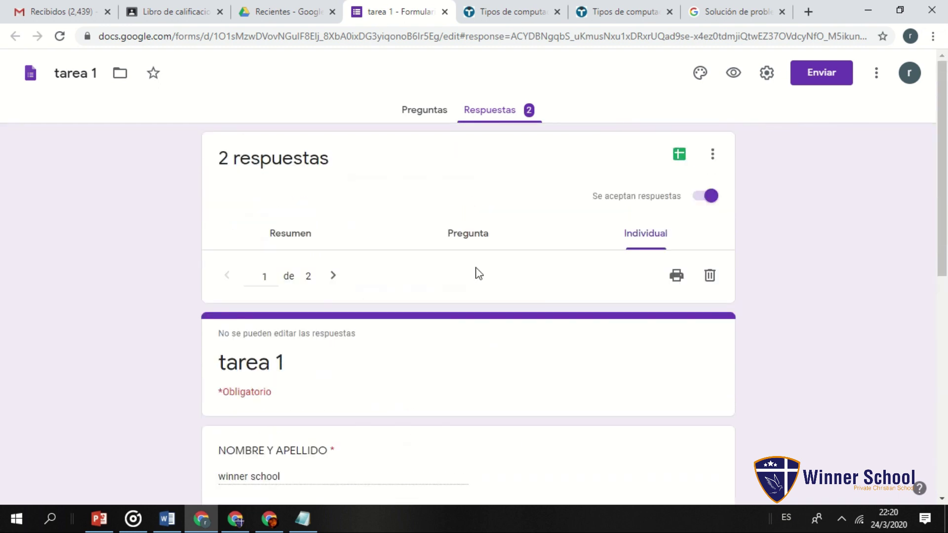
pyautogui.scroll(-4, 450, 306)
pyautogui.moveTo(410, 5)
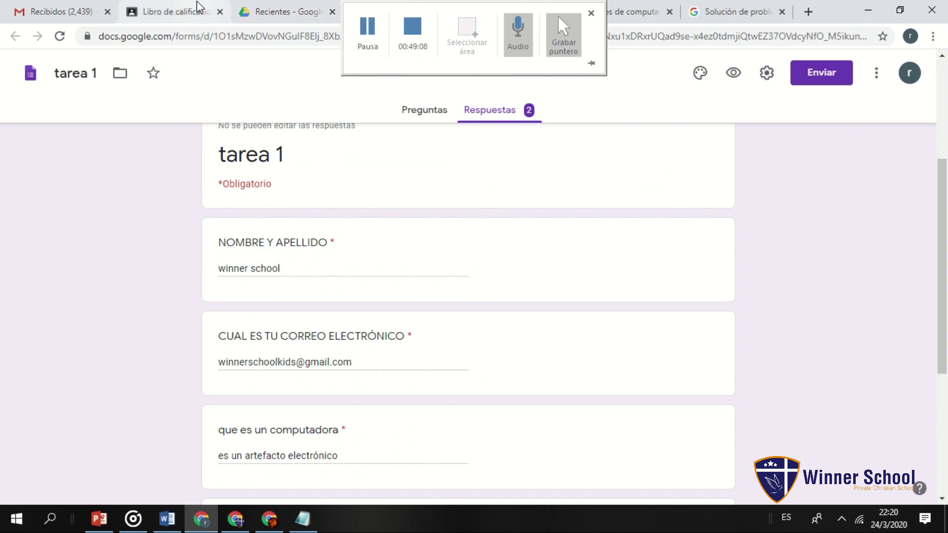
pyautogui.click(212, 14)
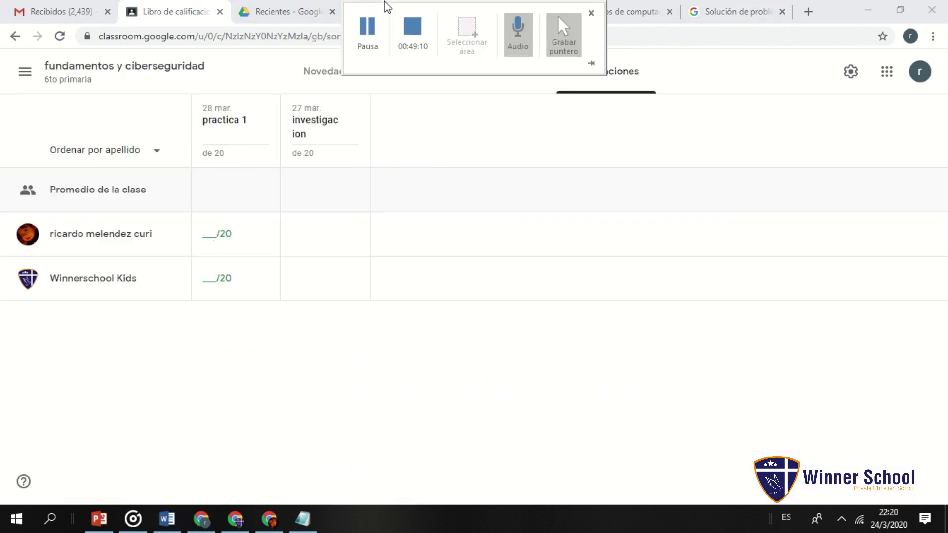
# Step: Review the second tarea 1 response, then return to the Classroom gradebook
pyautogui.click(389, 19)
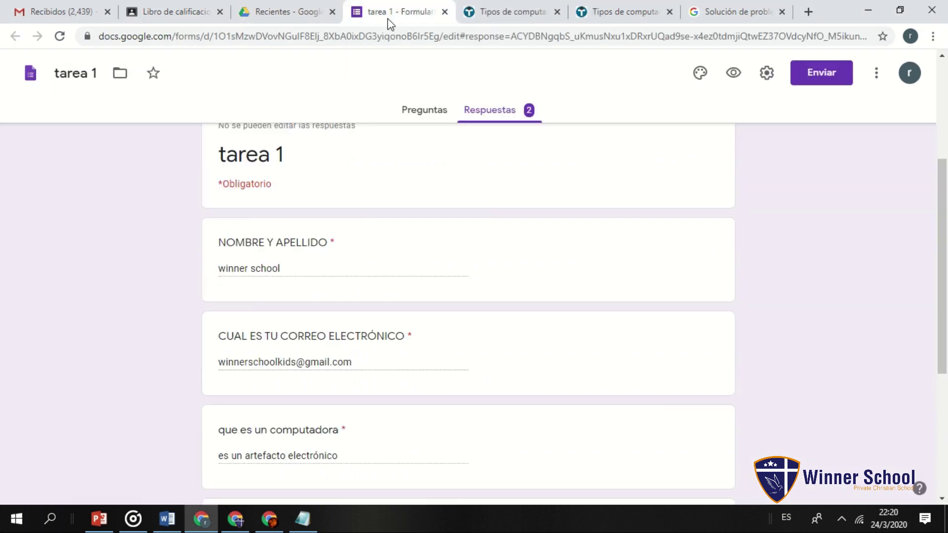
pyautogui.scroll(4, 306, 287)
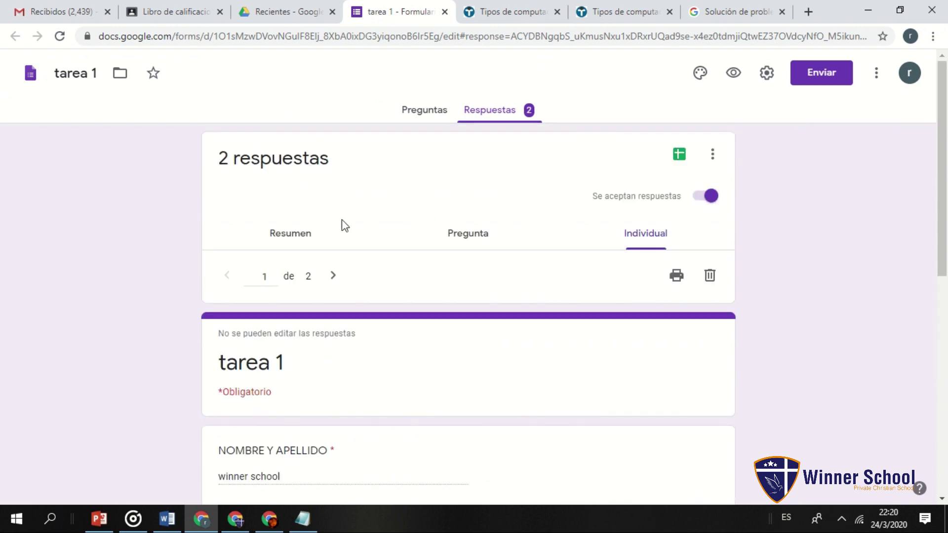
pyautogui.click(334, 276)
pyautogui.scroll(-4, 288, 343)
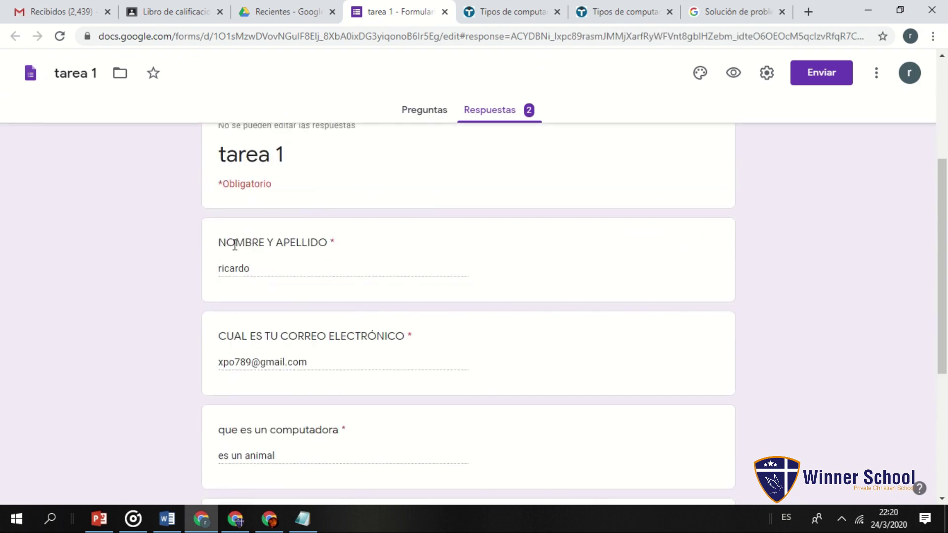
pyautogui.scroll(-5, 305, 395)
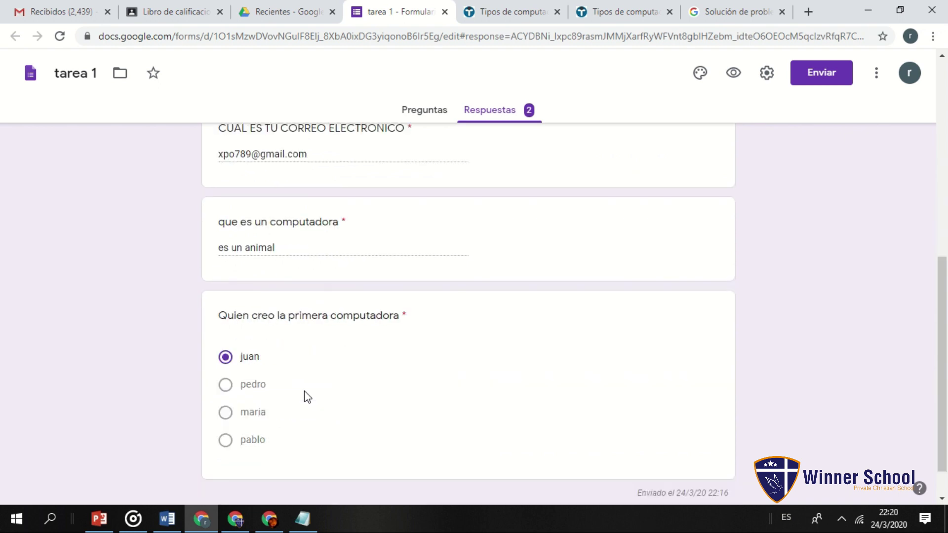
pyautogui.scroll(8, 304, 392)
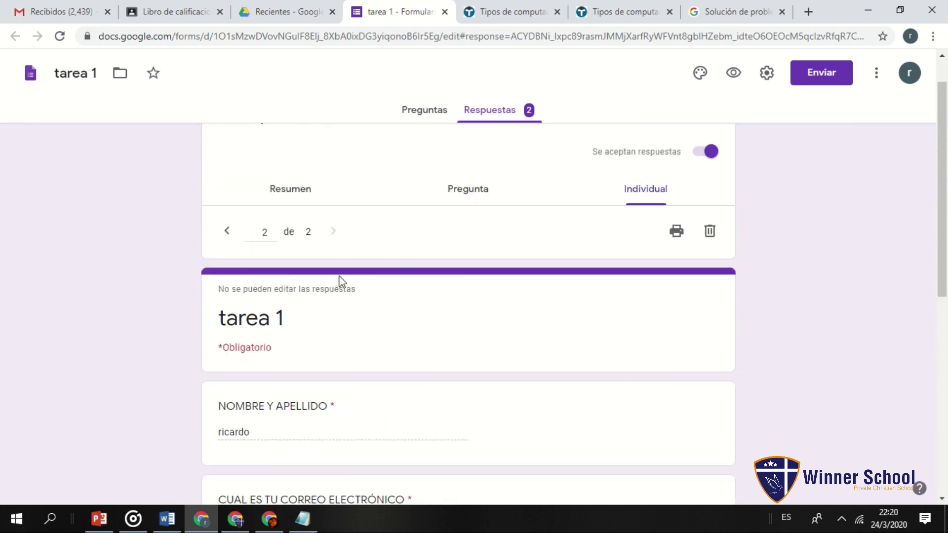
pyautogui.click(271, 11)
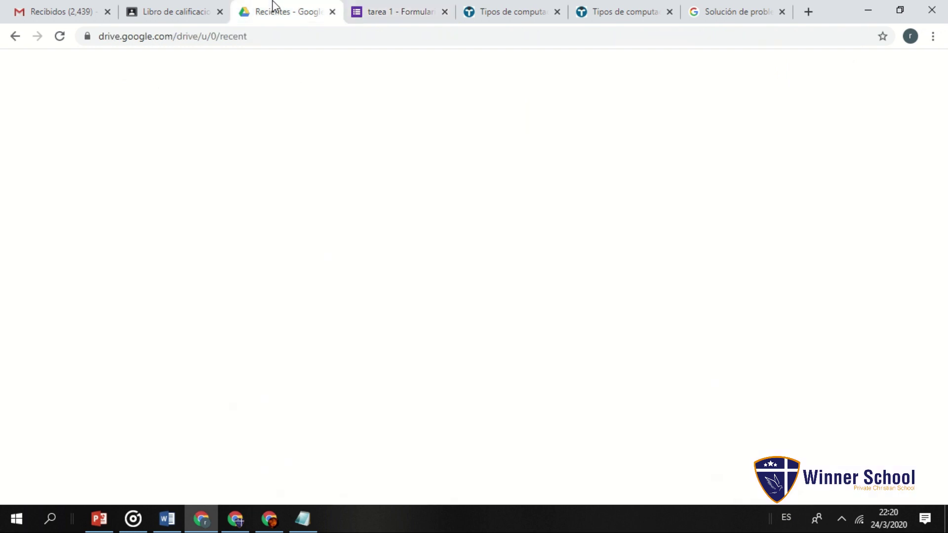
pyautogui.click(170, 11)
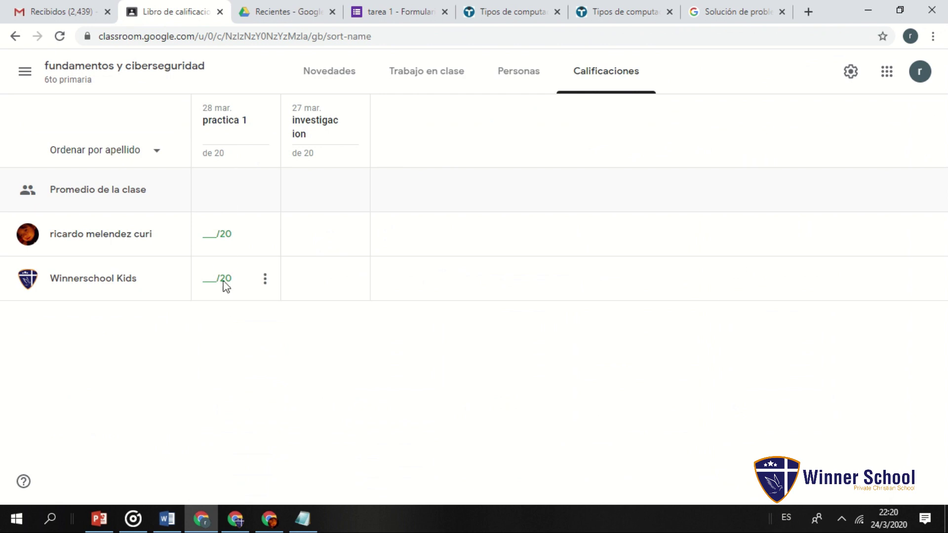
# Step: Enter draft practica 1 grades of 14/20 and 19/20 for the two students
pyautogui.click(207, 233)
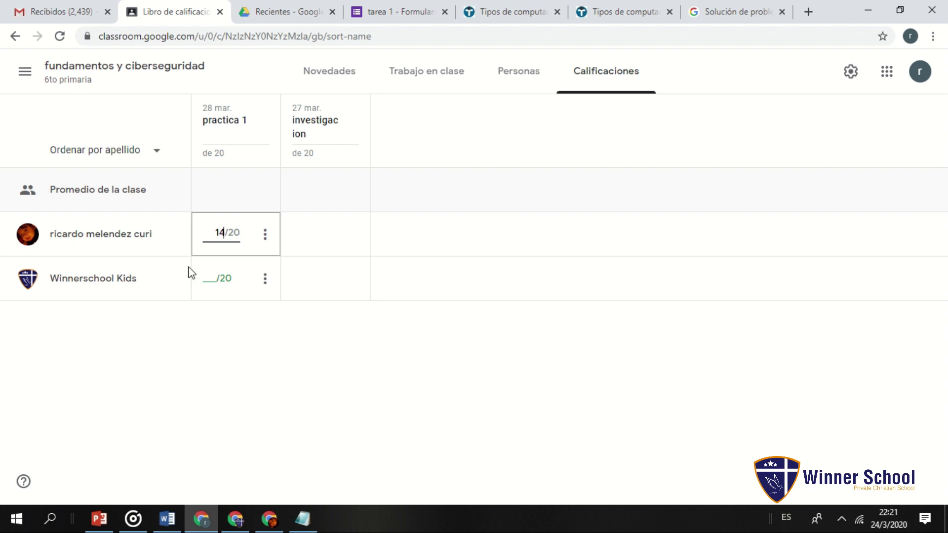
pyautogui.click(203, 279)
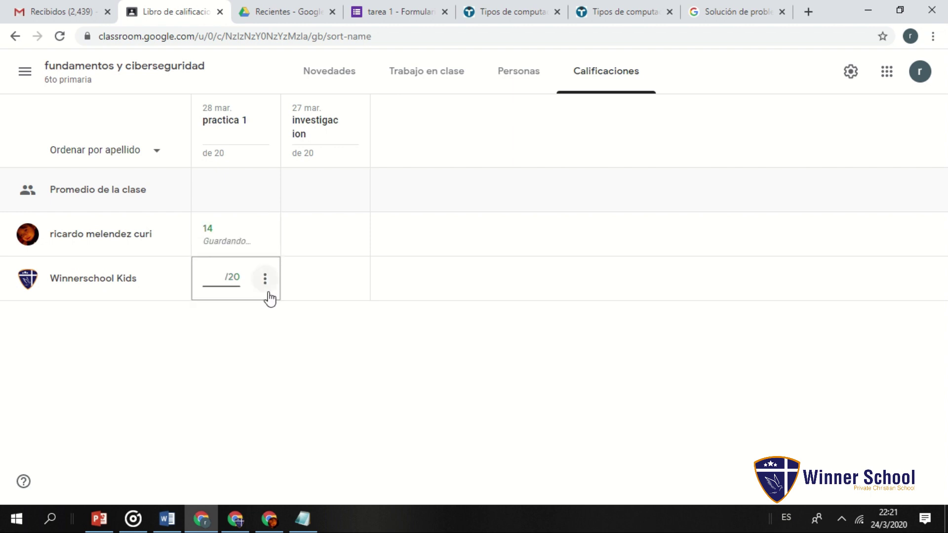
pyautogui.write('19')
pyautogui.click(405, 358)
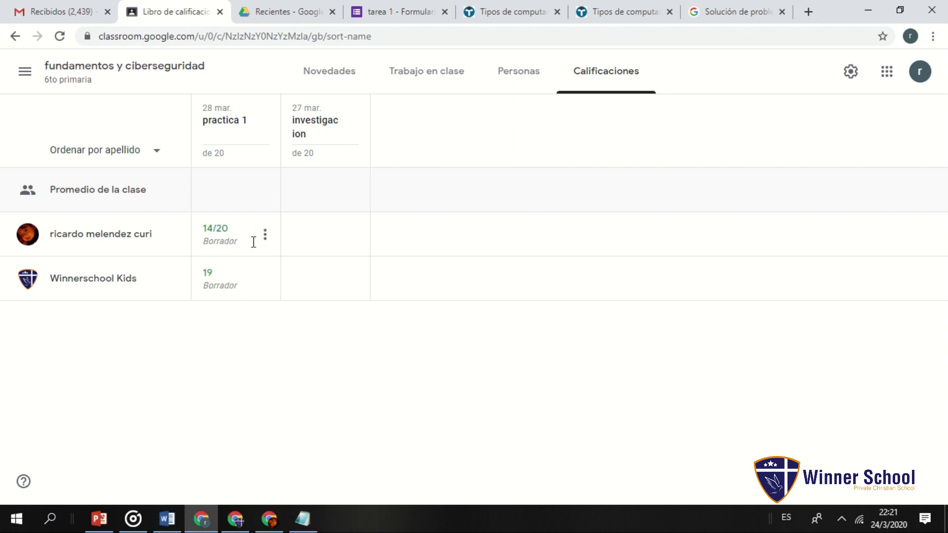
pyautogui.click(215, 234)
pyautogui.press('Return')
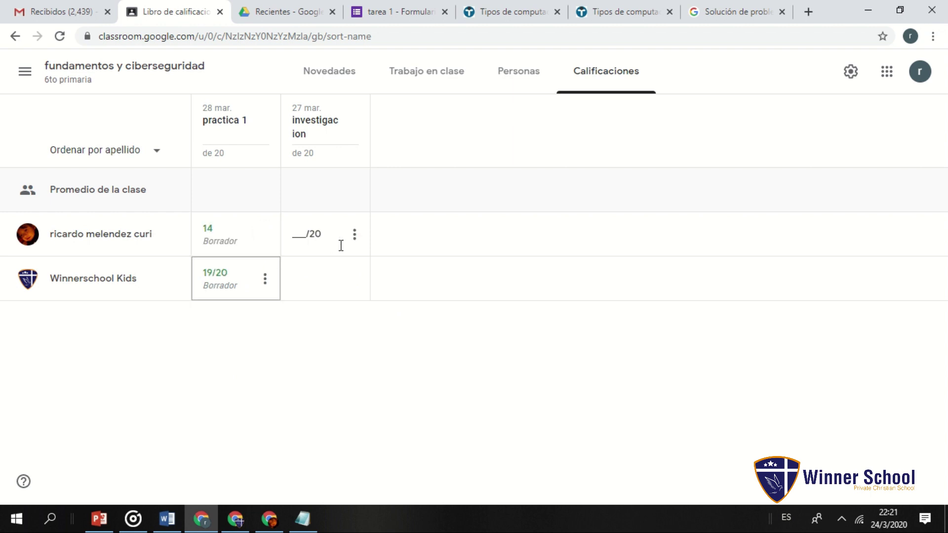
# Step: Go back to the tarea 1 form and scroll through the Respuestas summary
pyautogui.moveTo(360, 6)
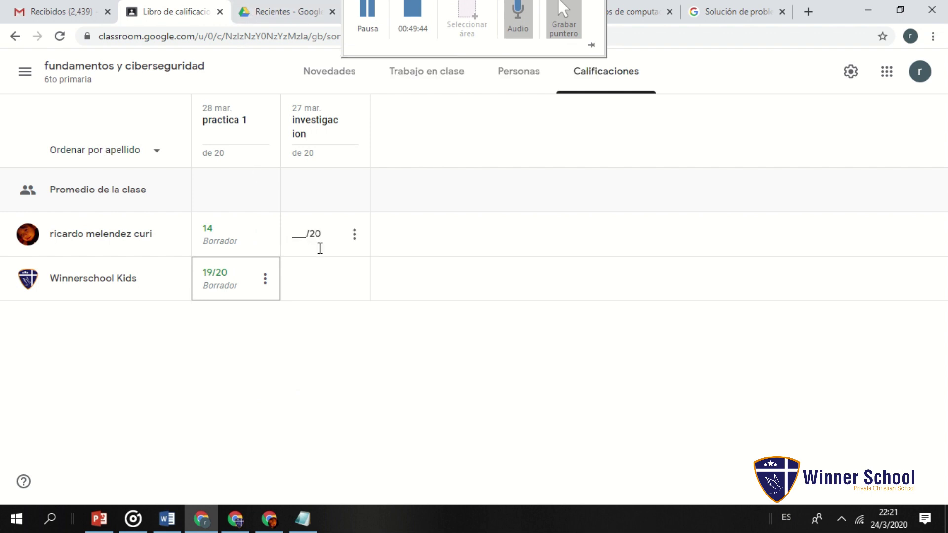
pyautogui.click(384, 12)
pyautogui.scroll(-3, 275, 360)
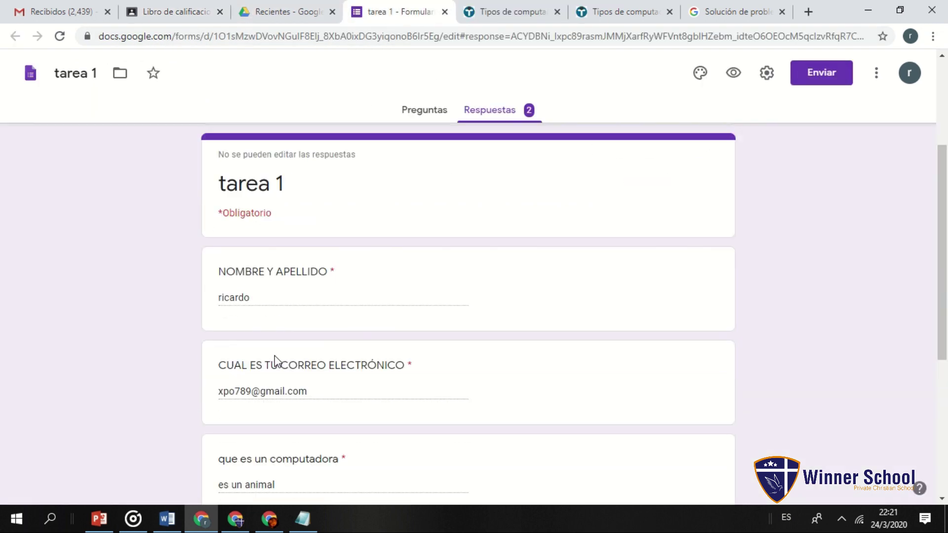
pyautogui.scroll(-6, 275, 361)
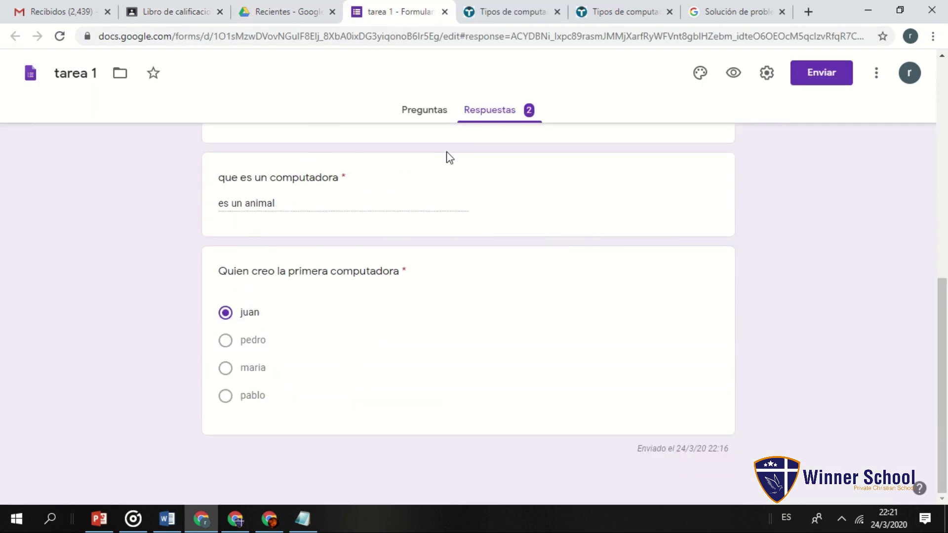
pyautogui.scroll(10, 426, 180)
pyautogui.click(299, 242)
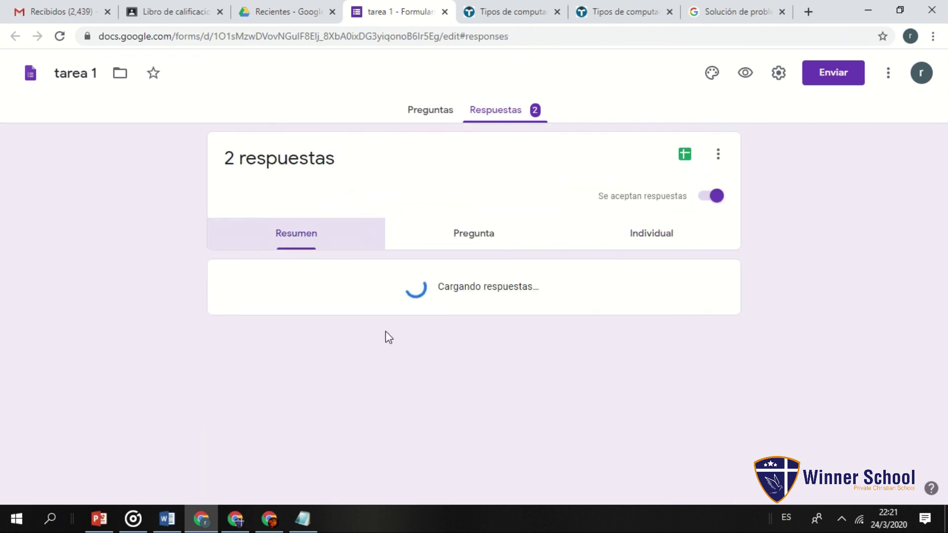
pyautogui.scroll(-5, 296, 309)
pyautogui.scroll(5, 289, 301)
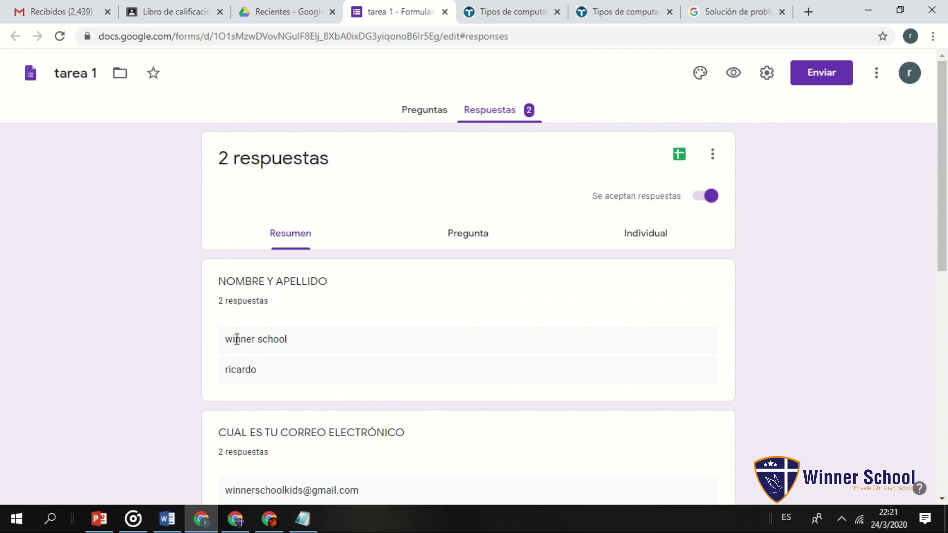
pyautogui.scroll(-3, 235, 360)
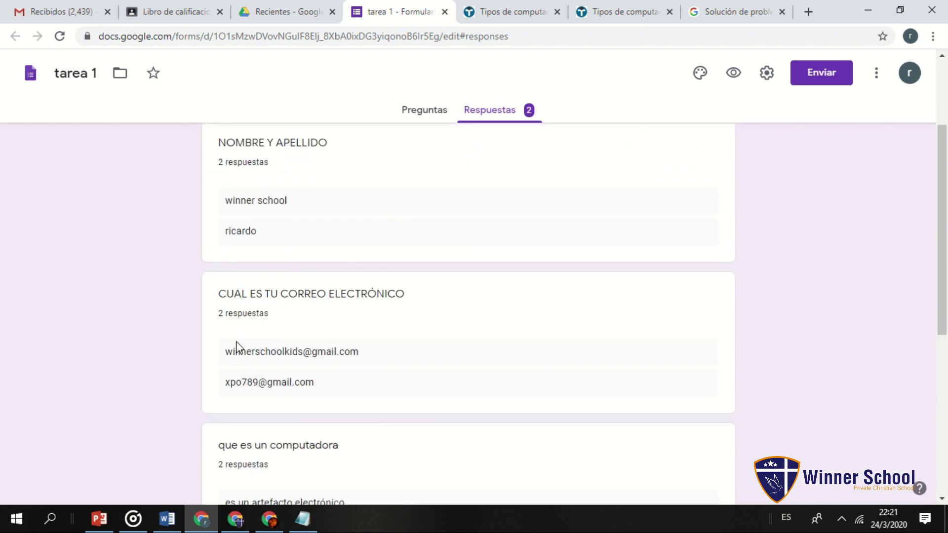
pyautogui.scroll(-4, 290, 324)
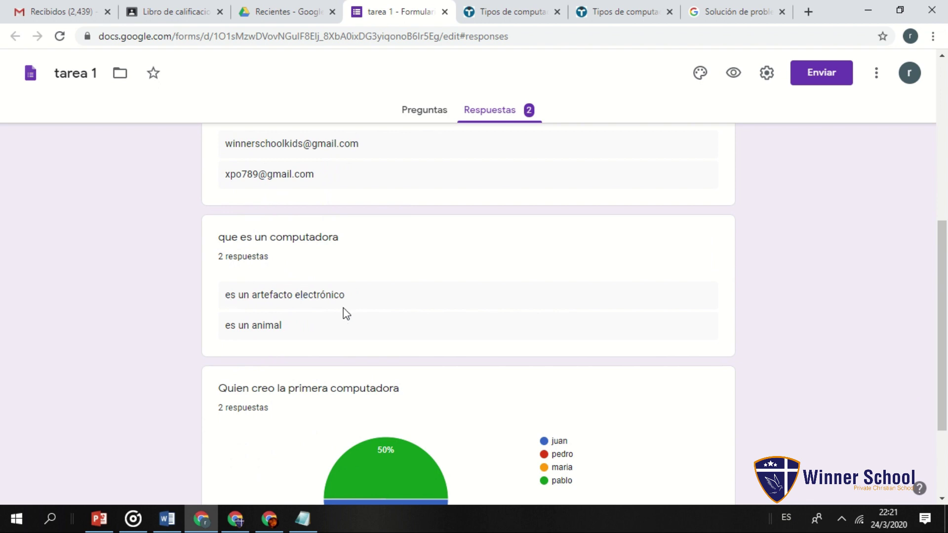
pyautogui.scroll(-3, 289, 336)
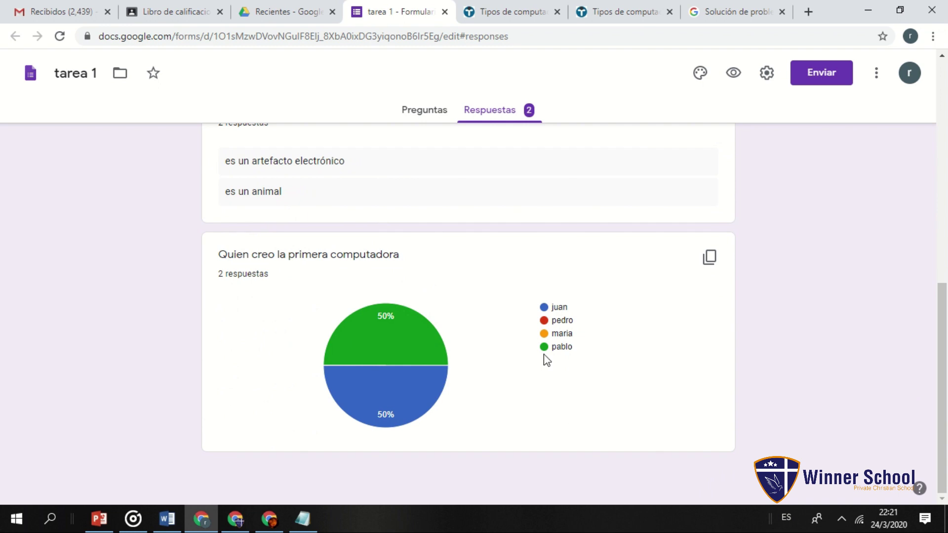
# Step: Inspect the summary charts, then toggle views, ending on the Pregunta view
pyautogui.moveTo(408, 395)
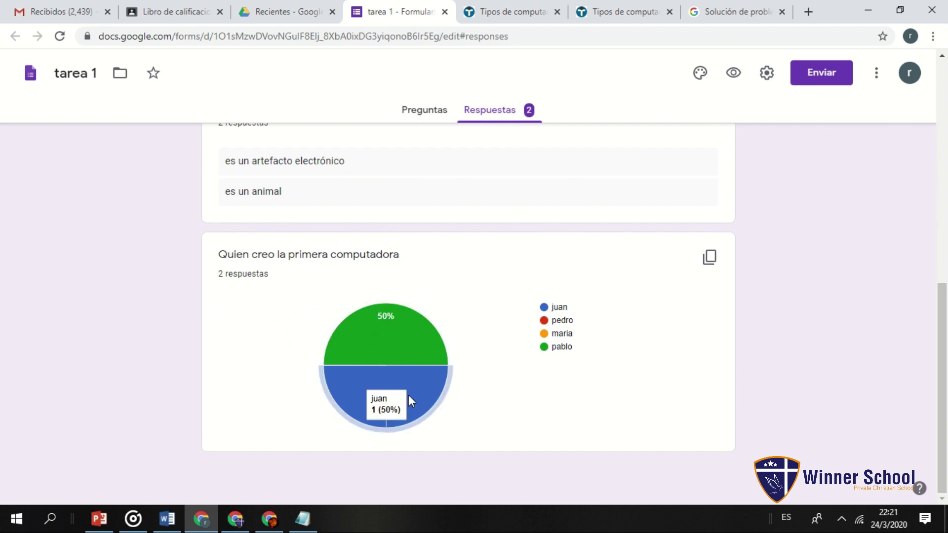
pyautogui.moveTo(378, 352)
pyautogui.scroll(15, 378, 351)
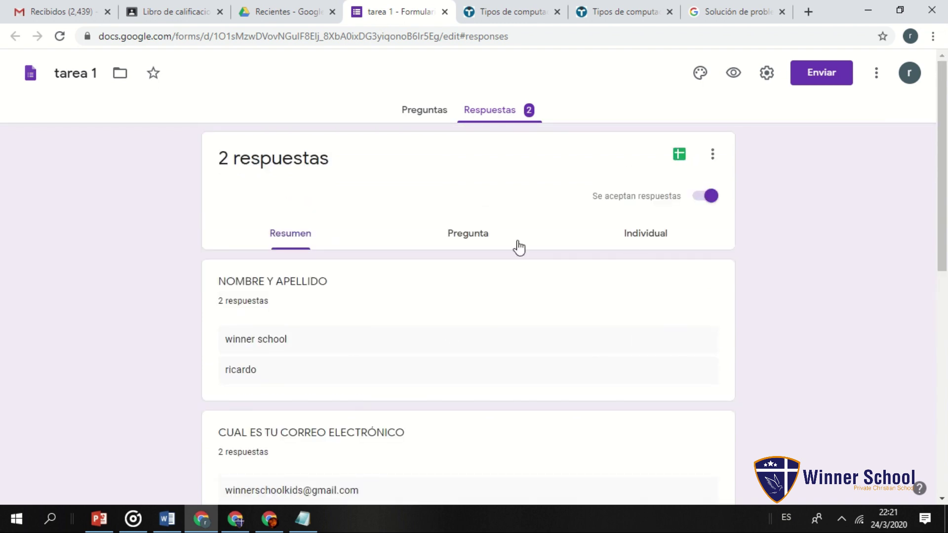
pyautogui.scroll(-15, 321, 341)
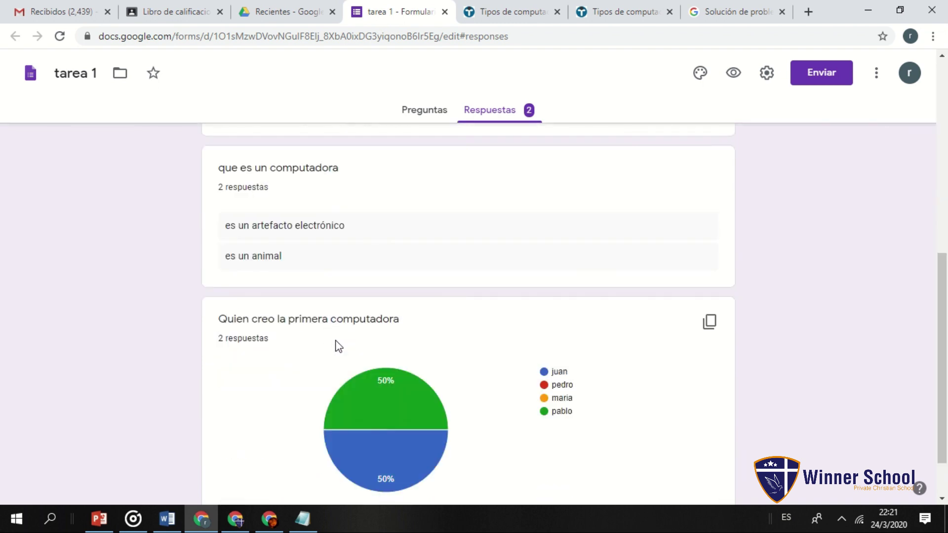
pyautogui.scroll(15, 222, 322)
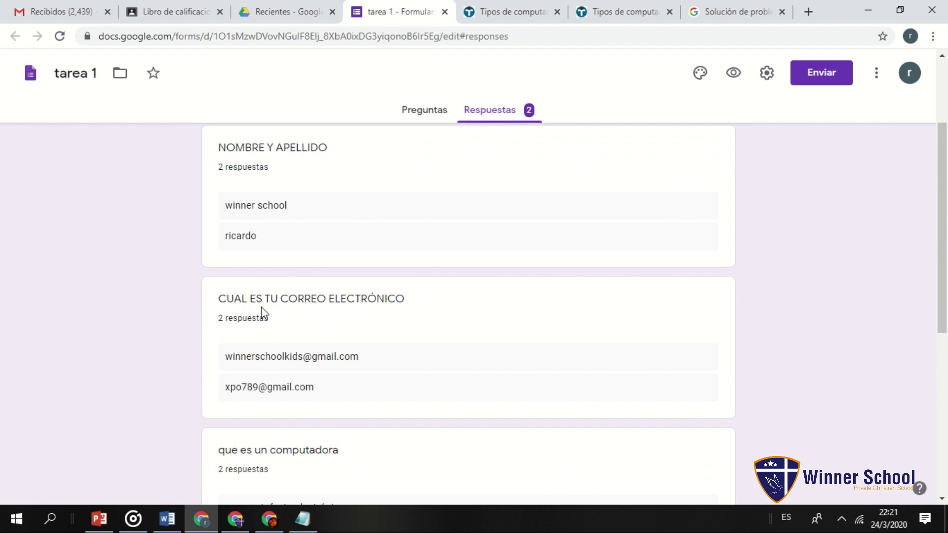
pyautogui.click(649, 244)
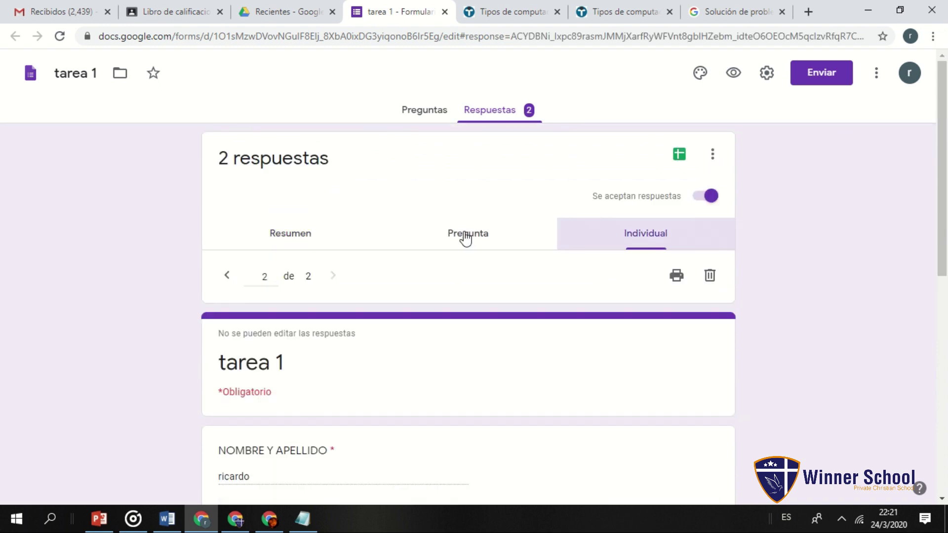
pyautogui.click(464, 236)
pyautogui.click(299, 231)
pyautogui.click(612, 244)
pyautogui.click(479, 243)
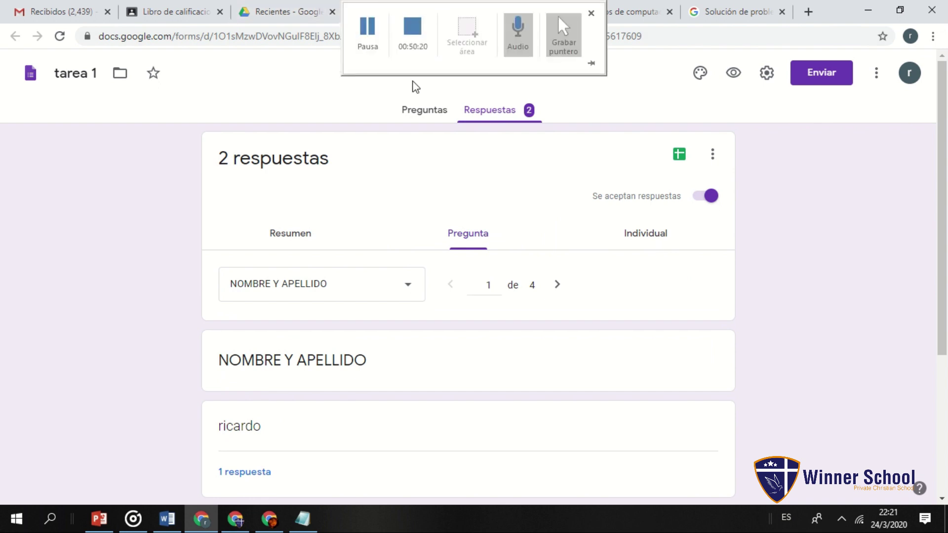
# Step: Close the tarea 1 form and Drive Recientes tabs, returning to the Classroom gradebook
pyautogui.click(445, 11)
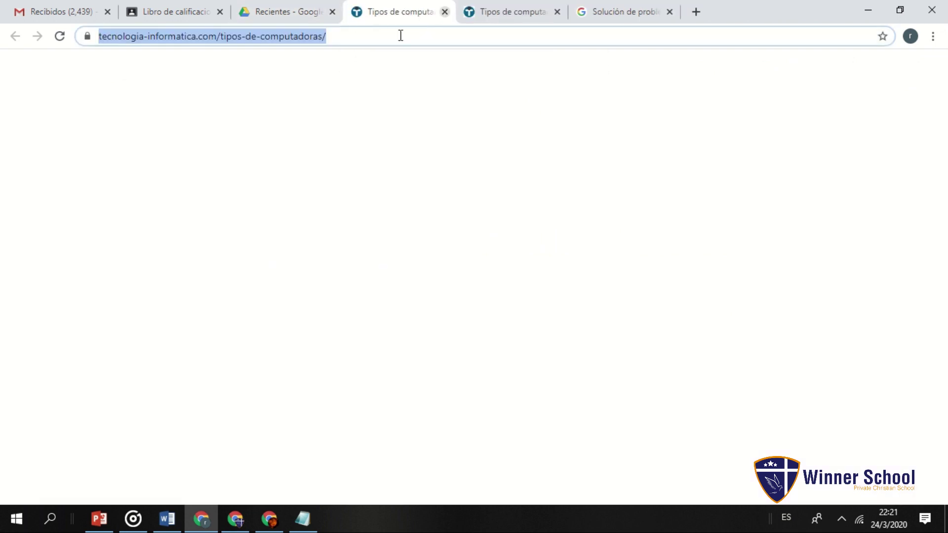
pyautogui.click(286, 12)
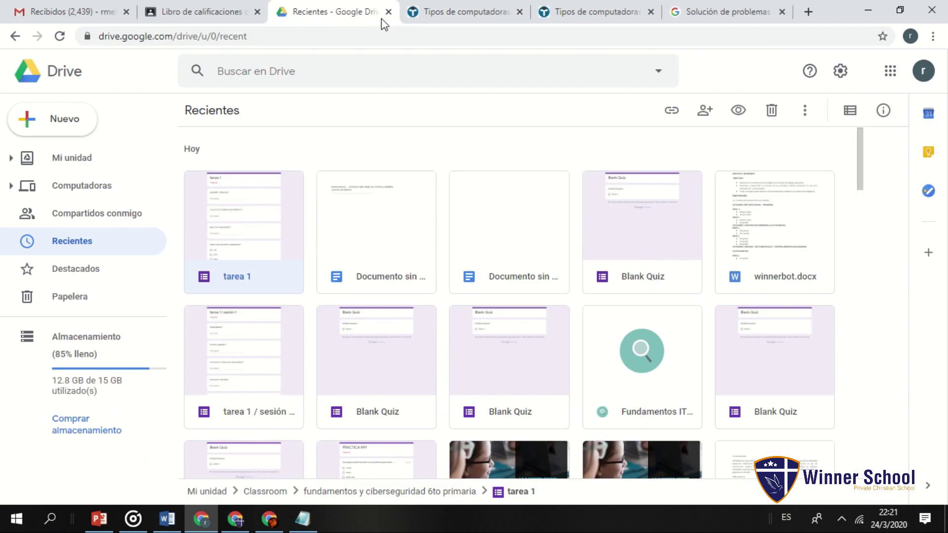
pyautogui.click(388, 11)
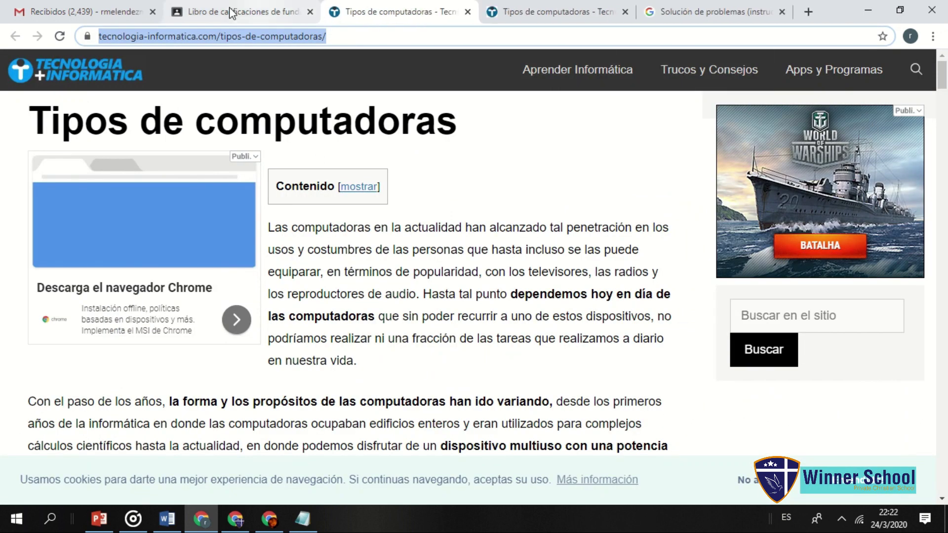
pyautogui.click(231, 11)
pyautogui.click(887, 72)
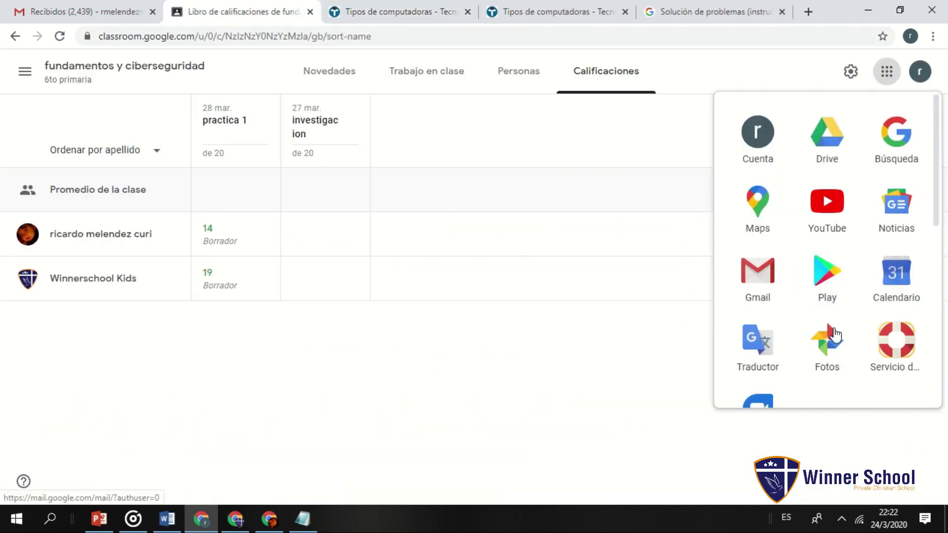
pyautogui.scroll(-5, 842, 275)
pyautogui.scroll(4, 779, 316)
pyautogui.scroll(1, 779, 316)
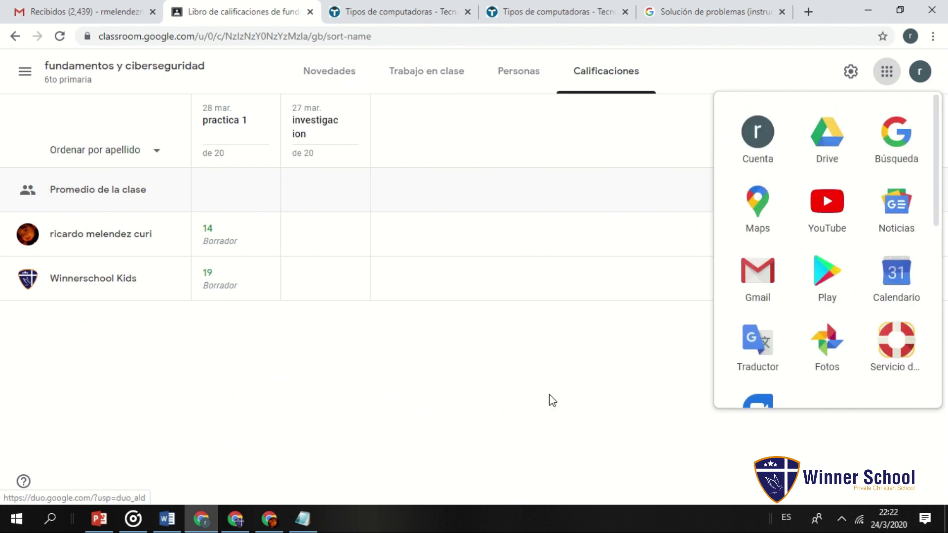
pyautogui.click(548, 398)
# Step: Go to the Classroom Clases page listing all seven classes
pyautogui.click(35, 74)
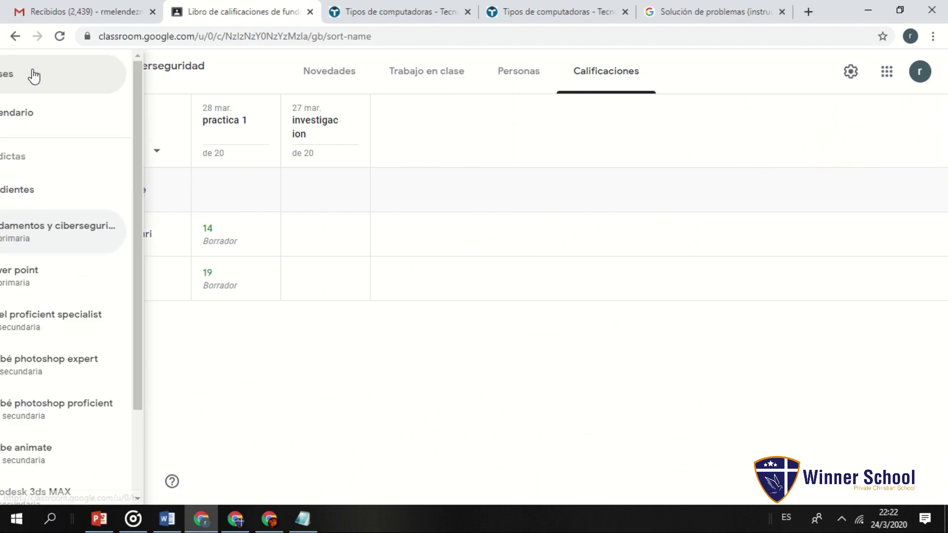
pyautogui.click(48, 76)
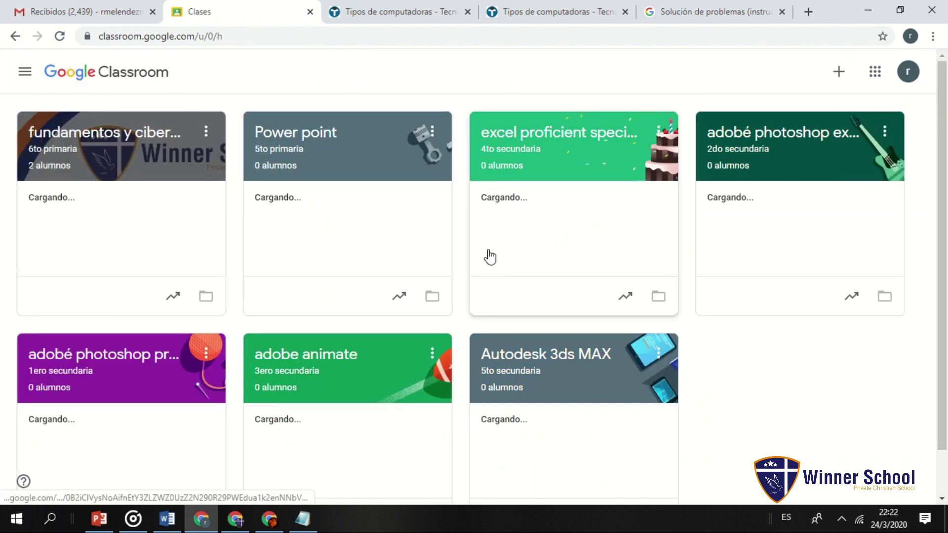
pyautogui.moveTo(179, 80); pyautogui.dragTo(52, 73)
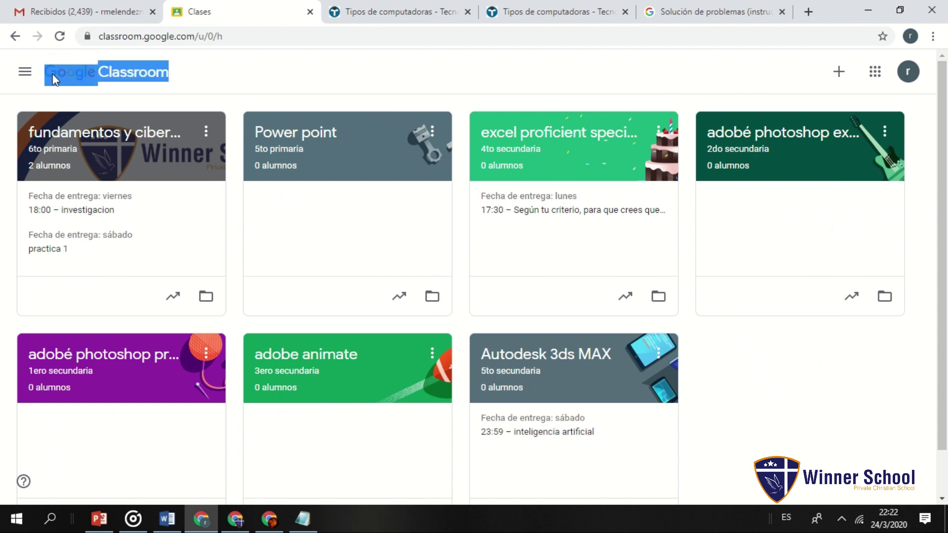
pyautogui.click(262, 88)
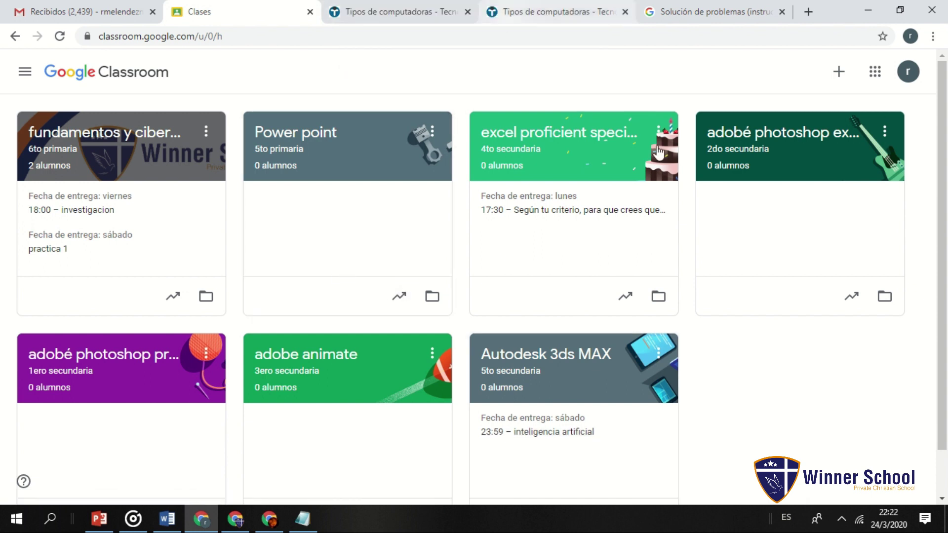
pyautogui.scroll(-1, 305, 318)
pyautogui.scroll(1, 305, 318)
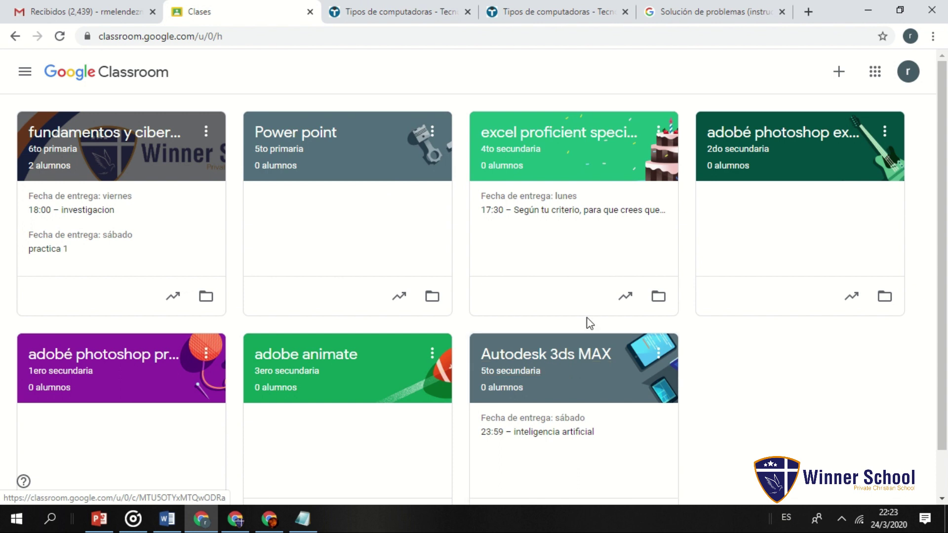
pyautogui.scroll(-1, 395, 321)
pyautogui.scroll(1, 435, 267)
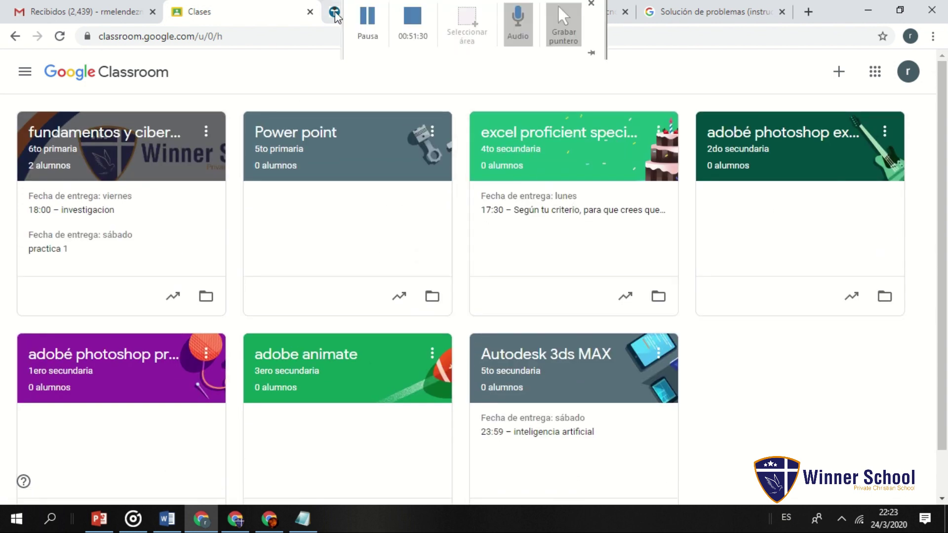
# Step: Bring up the Google apps list scrolled down to Hangouts
pyautogui.click(875, 71)
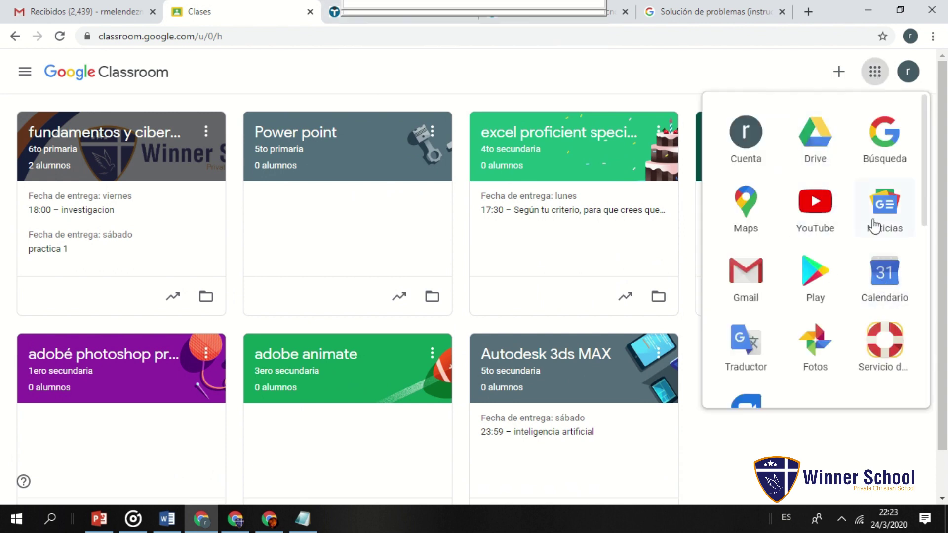
pyautogui.scroll(-7, 820, 297)
pyautogui.scroll(-1, 815, 332)
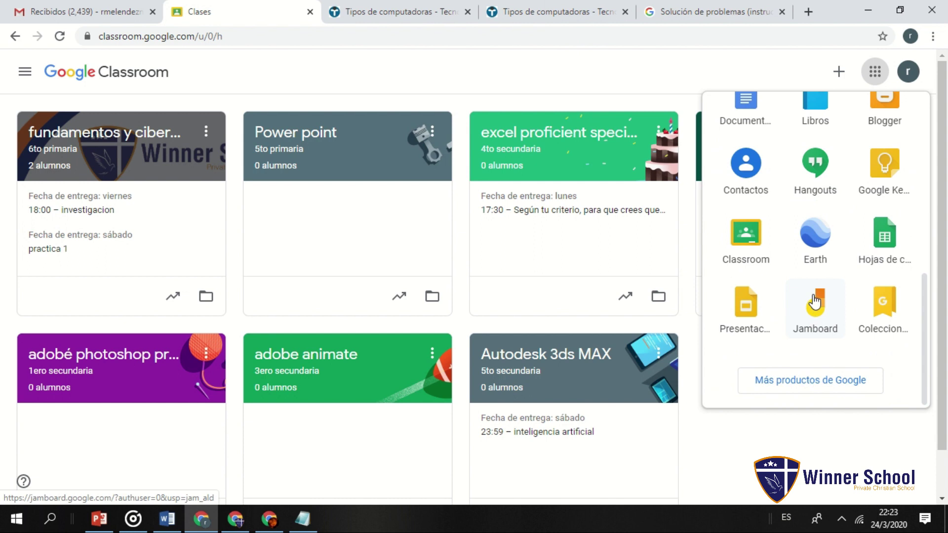
pyautogui.scroll(1, 810, 281)
pyautogui.scroll(-1, 808, 278)
# Step: Launch Hangouts and briefly open, then close, chats with the teacher's and student's contacts
pyautogui.click(815, 168)
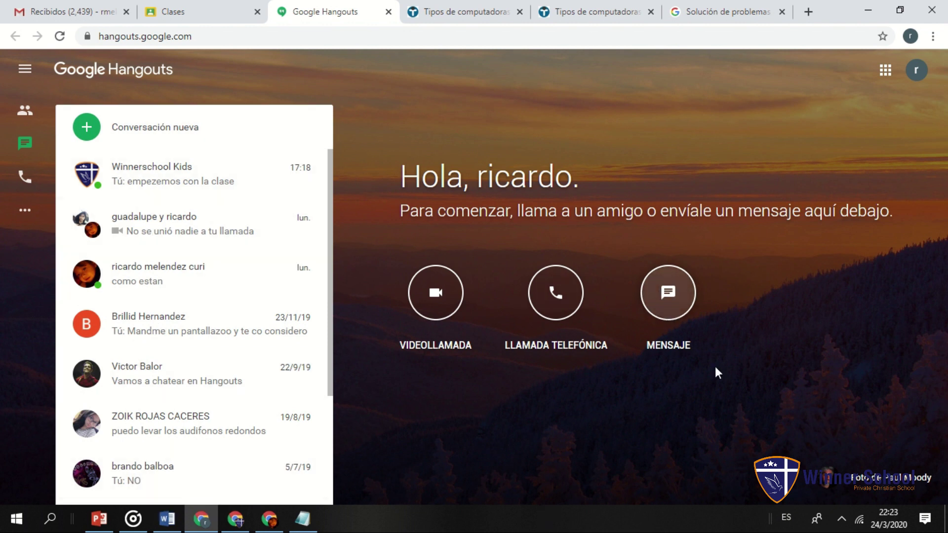
pyautogui.click(671, 308)
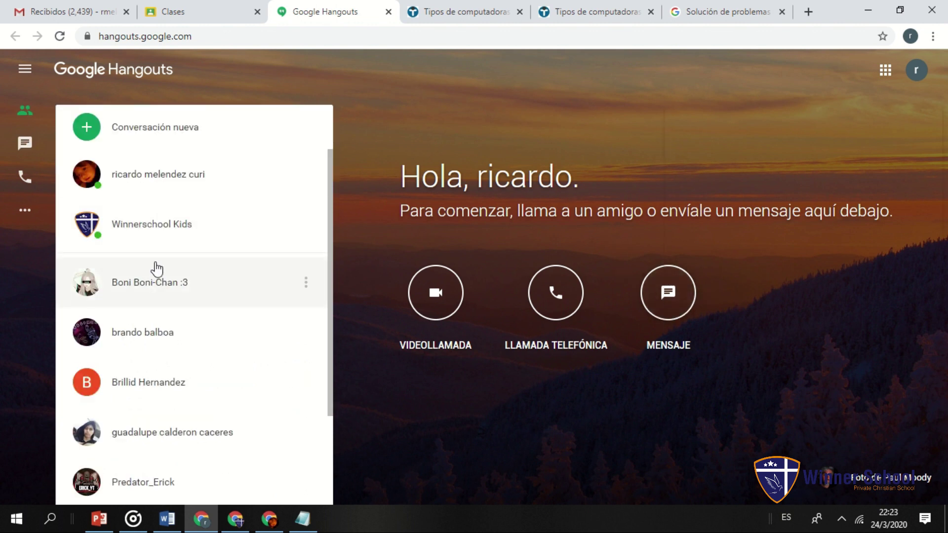
pyautogui.click(148, 177)
pyautogui.click(148, 225)
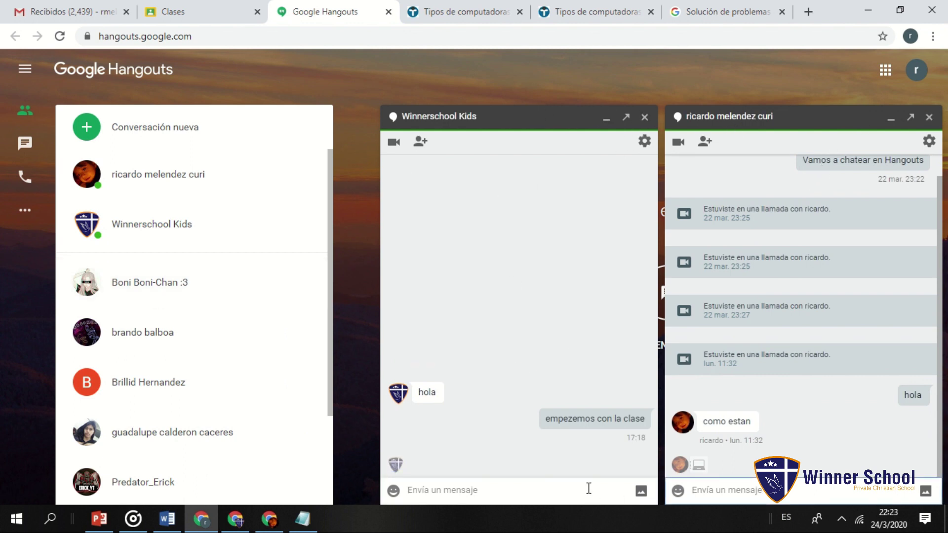
pyautogui.click(928, 118)
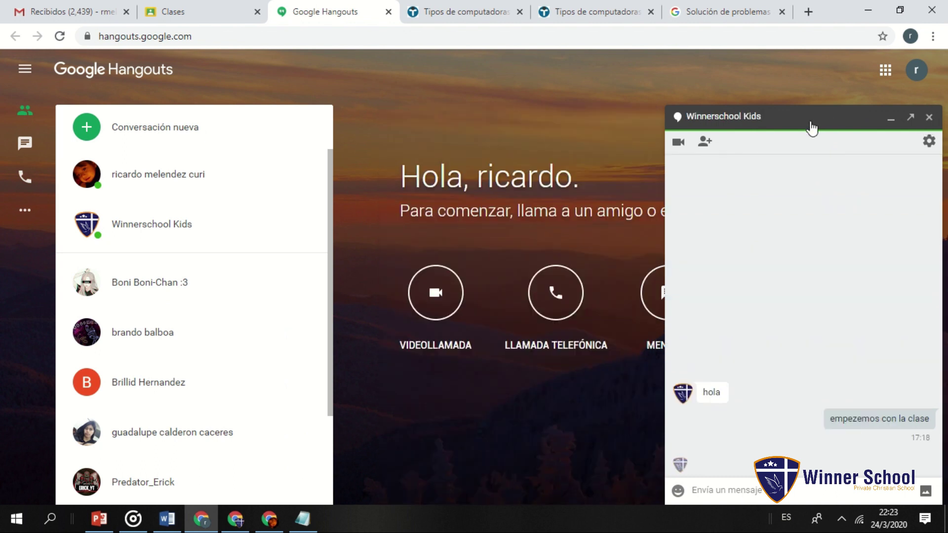
pyautogui.click(928, 118)
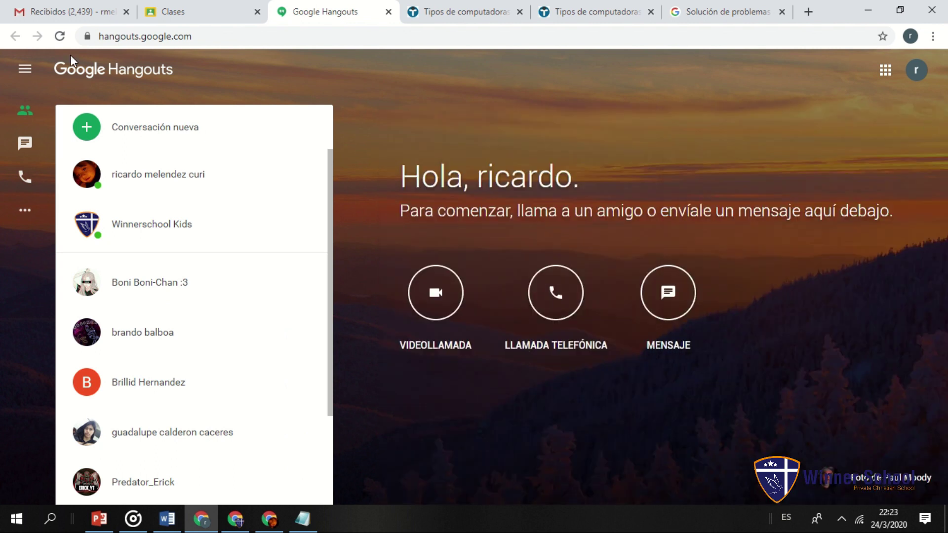
# Step: Reopen the existing one-to-one chat from recent conversations and start adding people
pyautogui.click(26, 145)
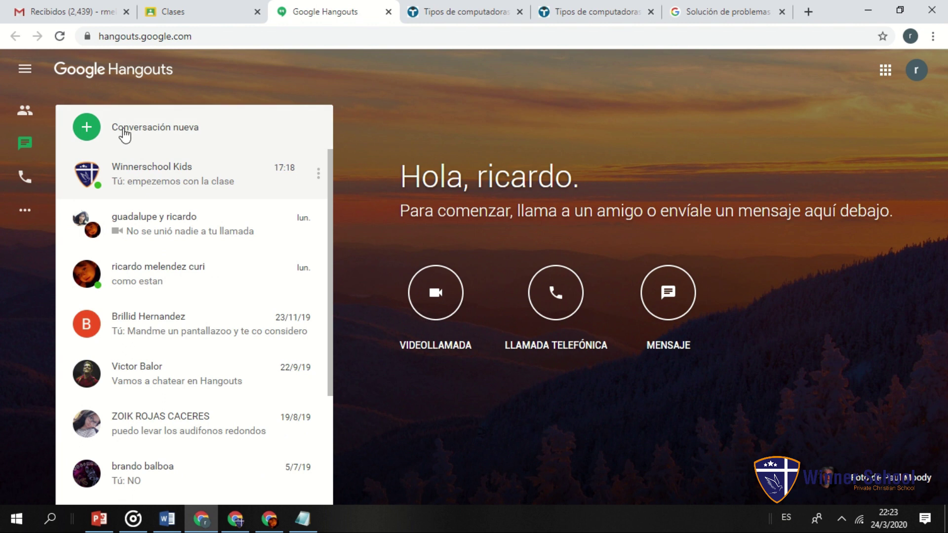
pyautogui.click(85, 132)
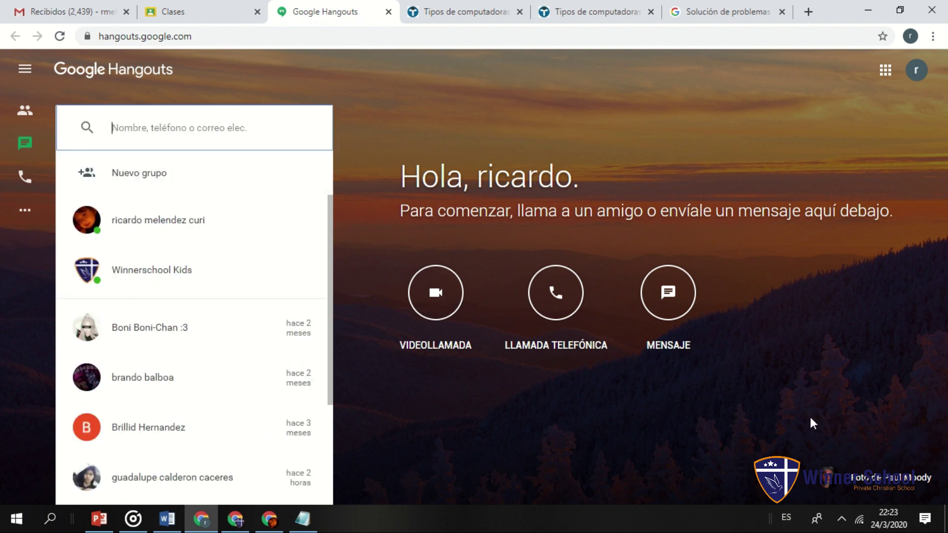
pyautogui.click(164, 231)
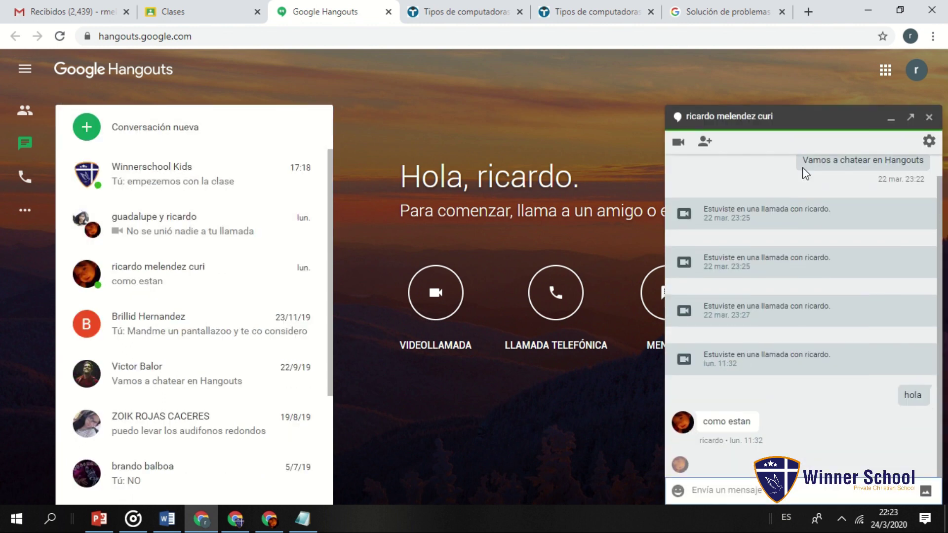
pyautogui.click(704, 143)
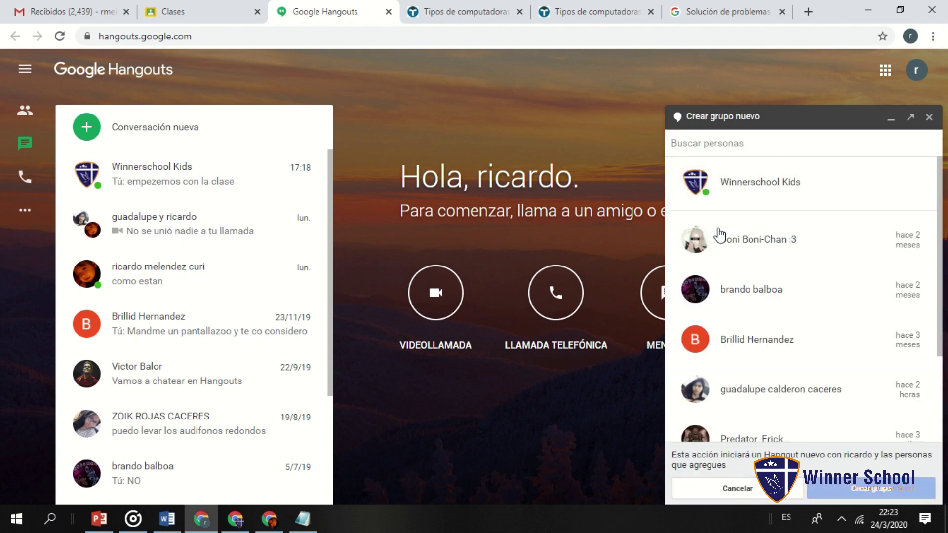
# Step: Create a group chat with the student account and close the old one-to-one chat
pyautogui.click(752, 189)
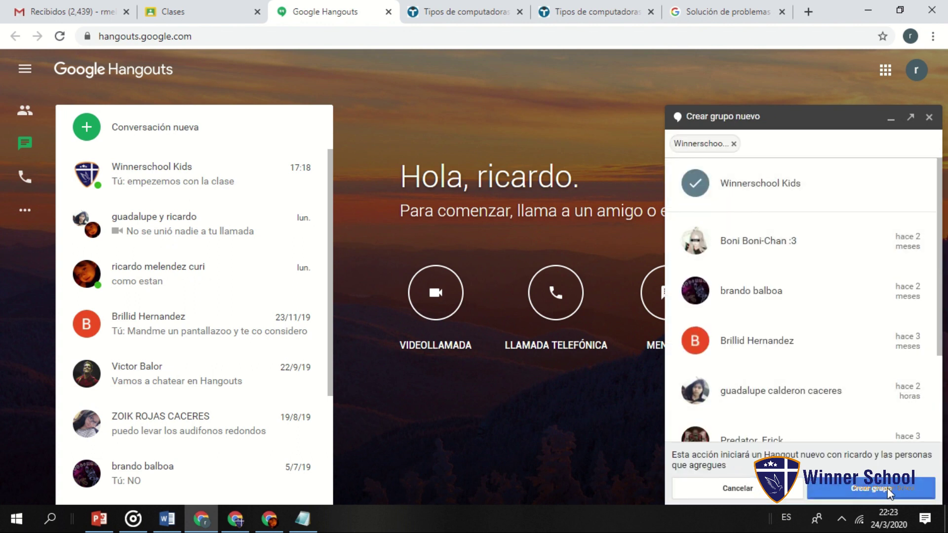
pyautogui.click(889, 490)
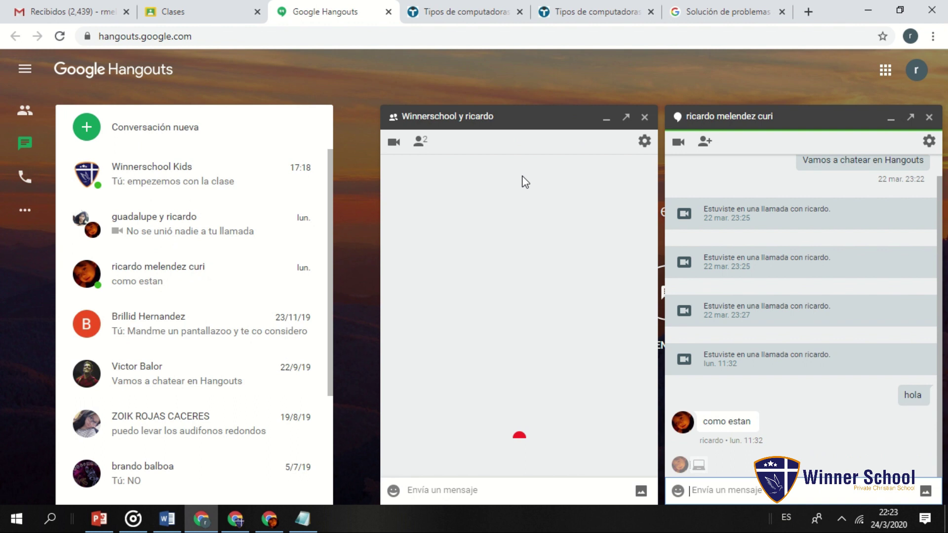
pyautogui.click(929, 117)
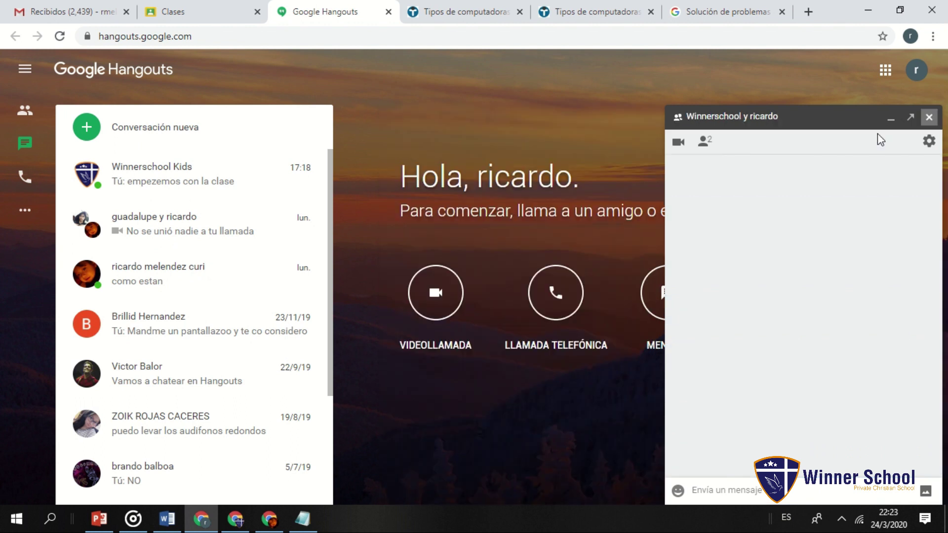
# Step: Check the group's two members, then close the group chat window
pyautogui.click(703, 142)
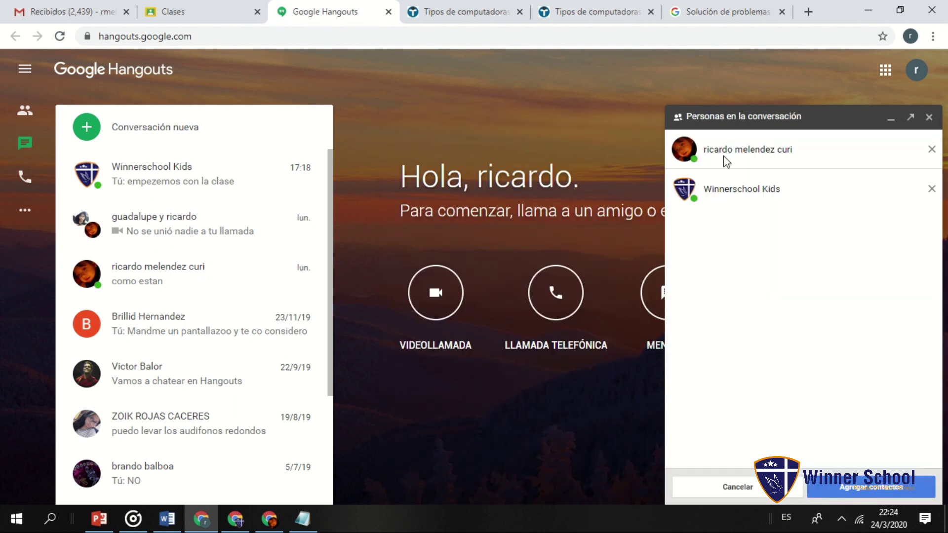
pyautogui.click(767, 494)
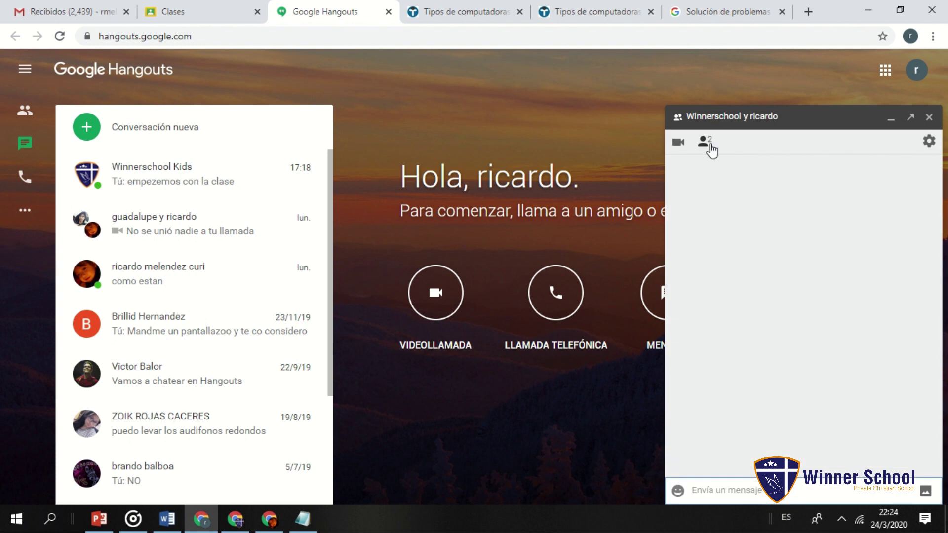
pyautogui.click(704, 143)
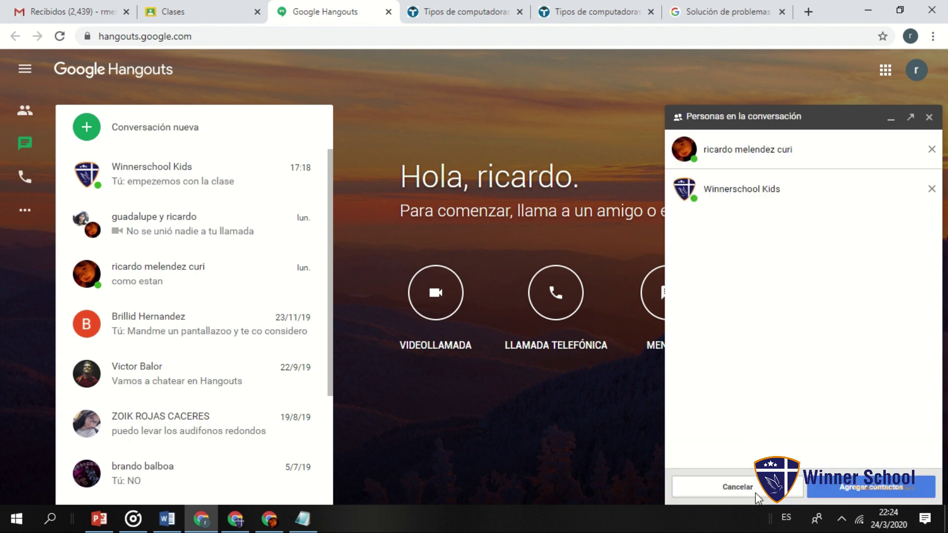
pyautogui.click(759, 489)
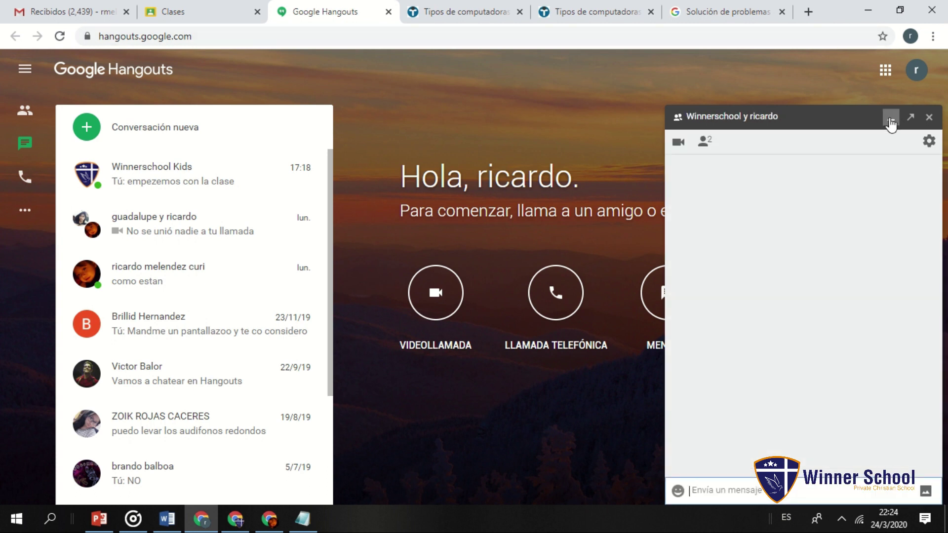
pyautogui.click(927, 119)
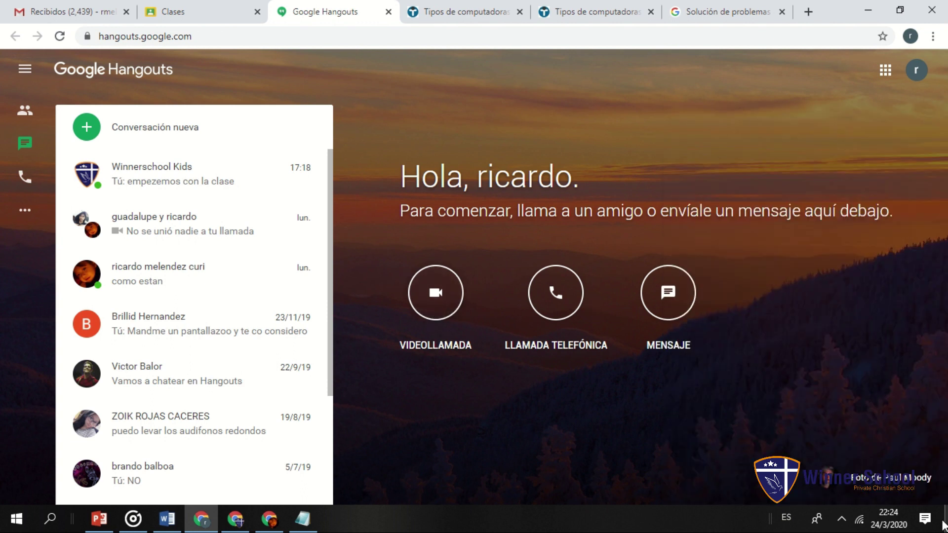
# Step: Start a Hangouts video call, retrying after closing the first blank call window
pyautogui.click(438, 308)
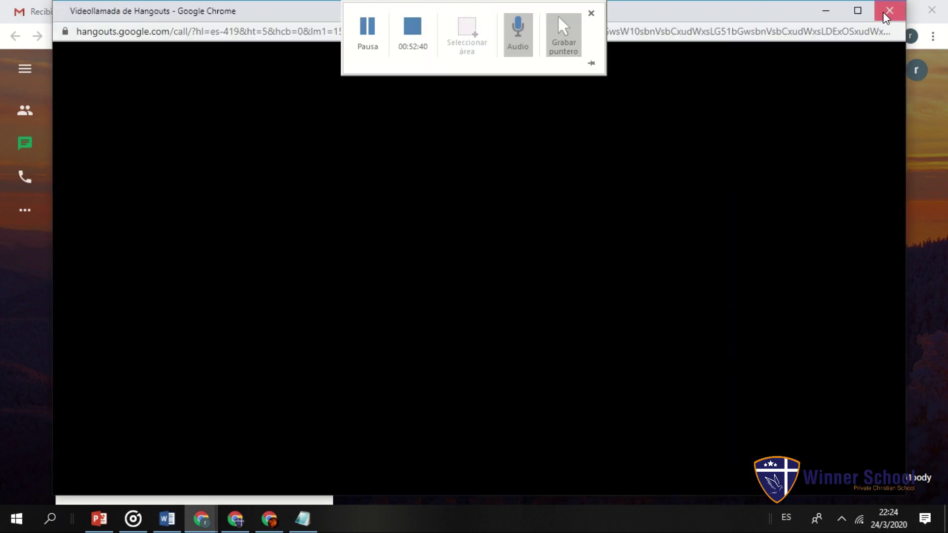
pyautogui.click(889, 11)
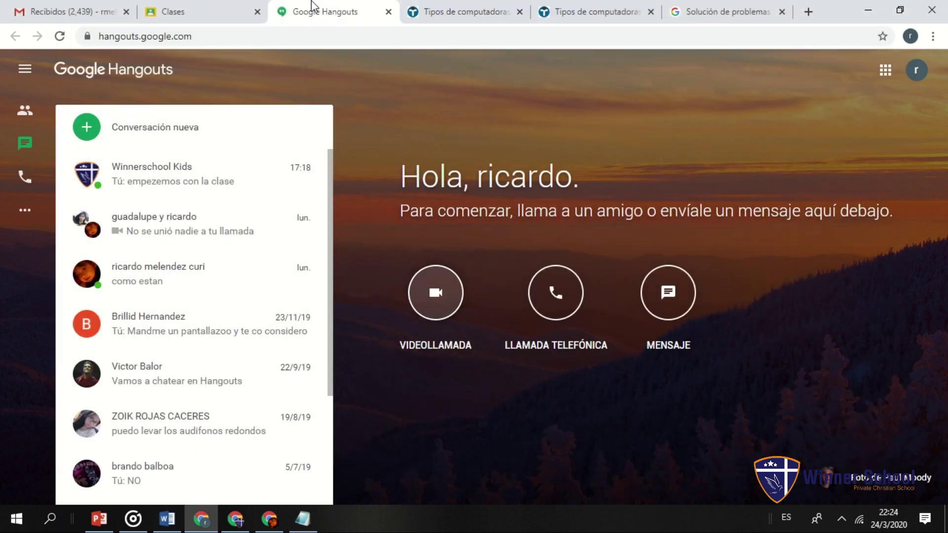
pyautogui.hotkey('ctrl', 'shift', 'Tab')
pyautogui.hotkey('ctrl', 'Tab')
pyautogui.hotkey('ctrl', 'shift', 'Tab')
pyautogui.click(222, 7)
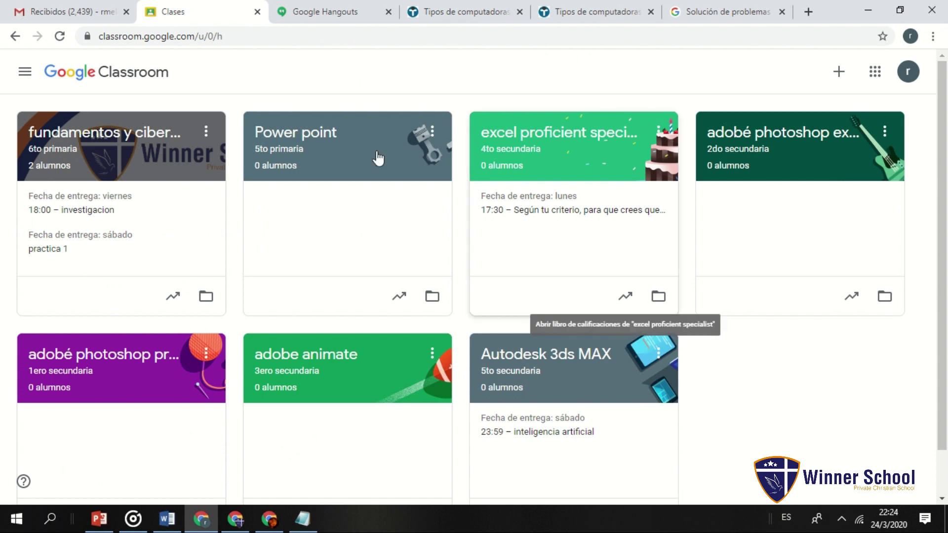
pyautogui.click(294, 15)
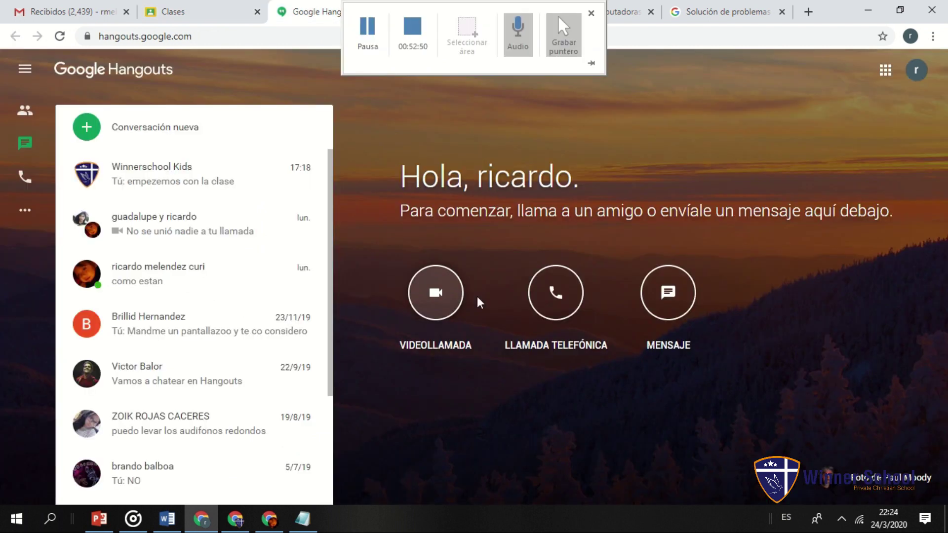
pyautogui.click(446, 306)
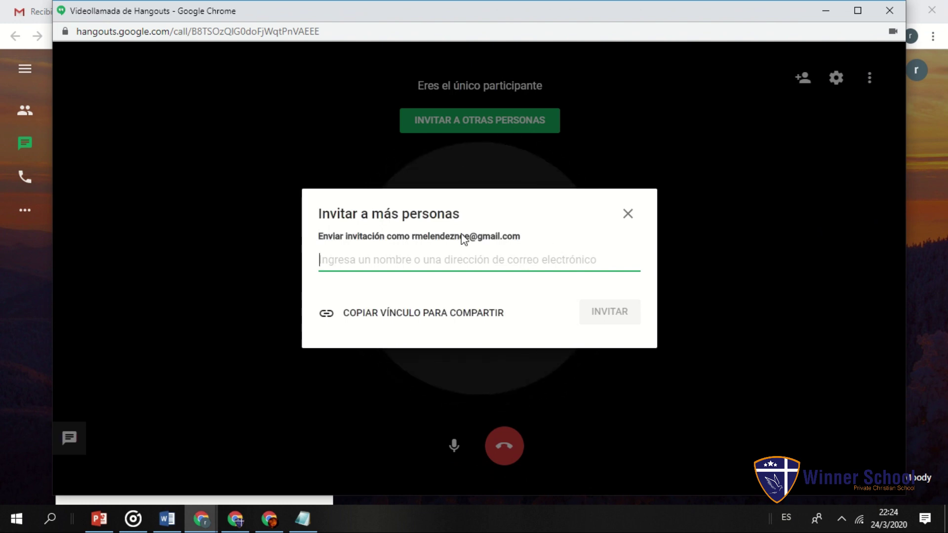
# Step: Paste the student's address into the invite field, select the suggestion, and send the invitation
pyautogui.rightClick(411, 262)
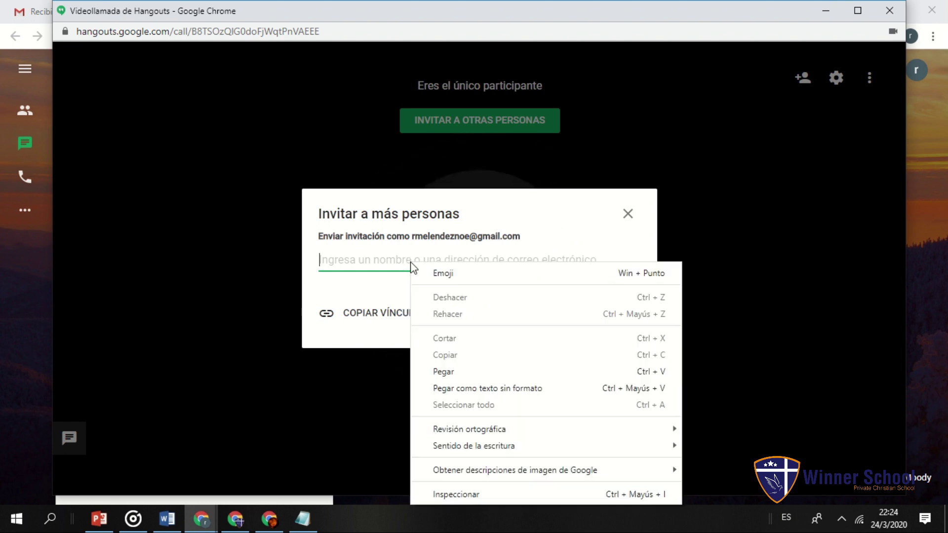
pyautogui.click(434, 371)
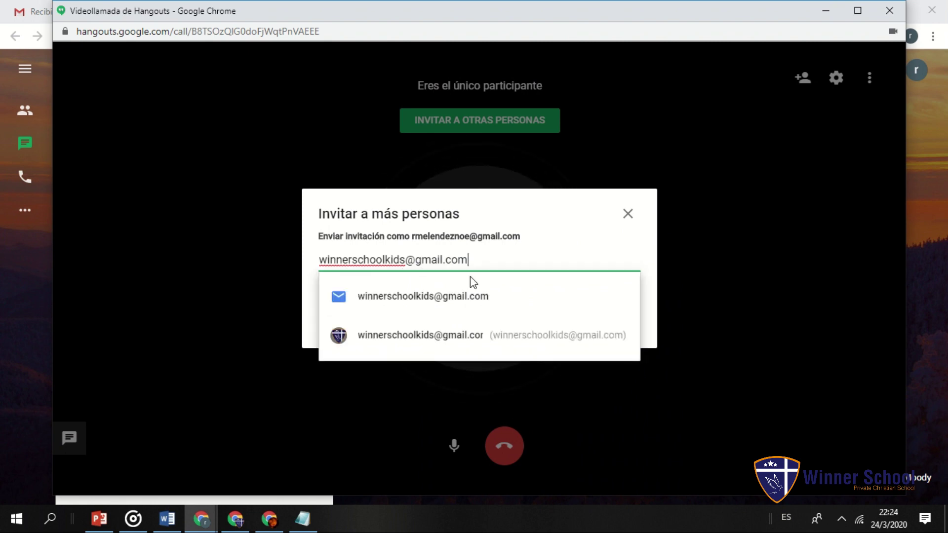
pyautogui.click(398, 341)
pyautogui.click(600, 330)
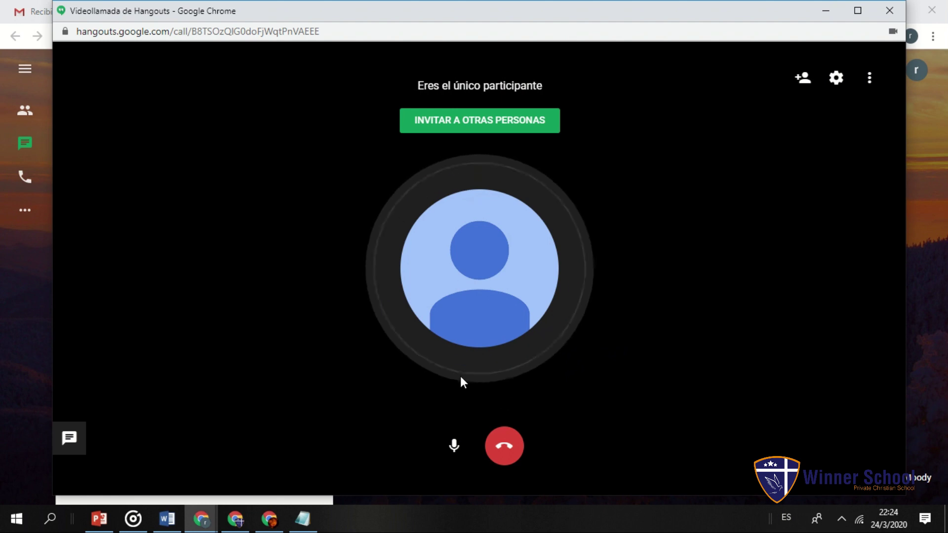
# Step: Bring the student's Chrome window forward and launch Hangouts from its Google apps grid
pyautogui.click(234, 527)
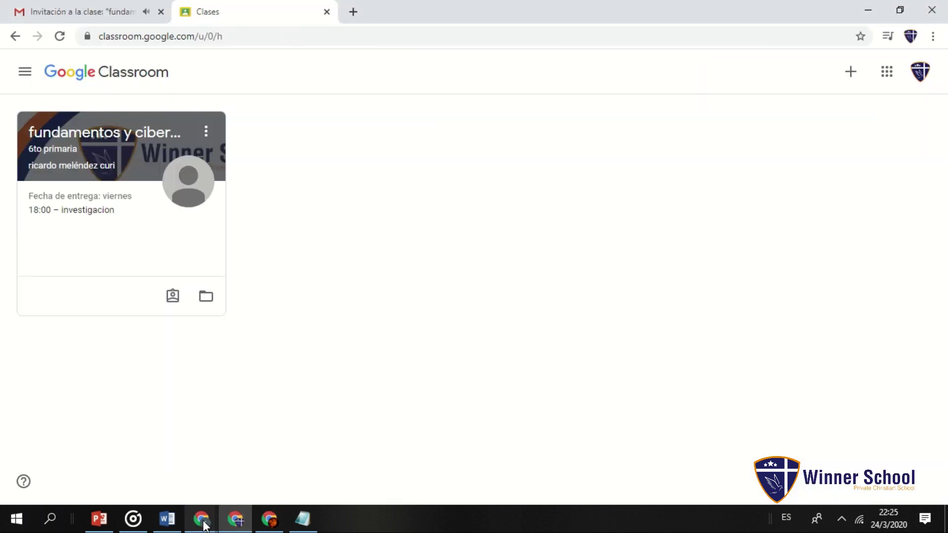
pyautogui.moveTo(205, 526)
pyautogui.click(245, 474)
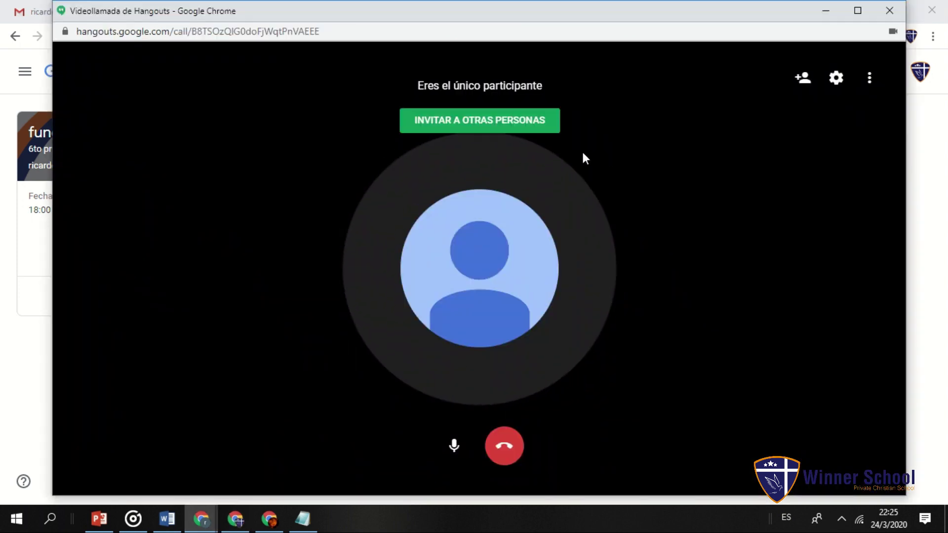
pyautogui.click(234, 520)
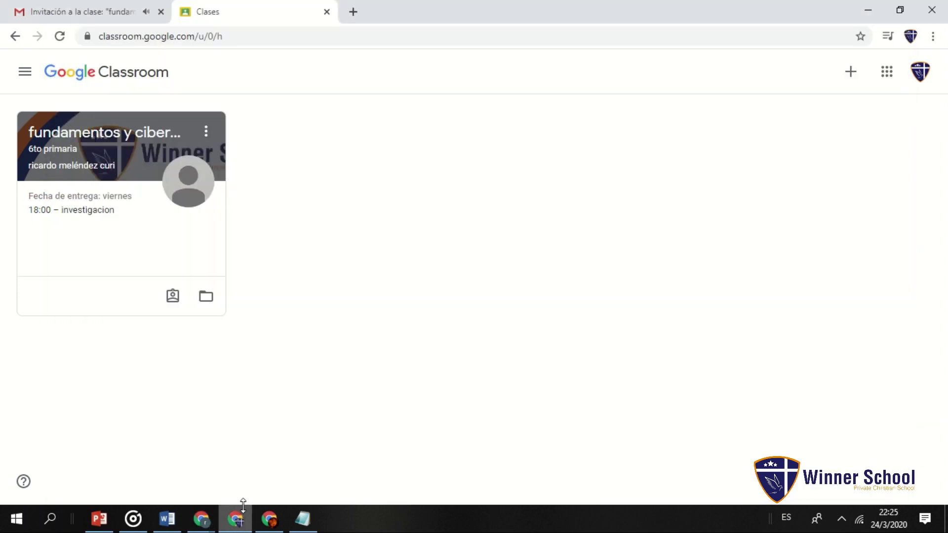
pyautogui.click(239, 527)
pyautogui.moveTo(203, 524)
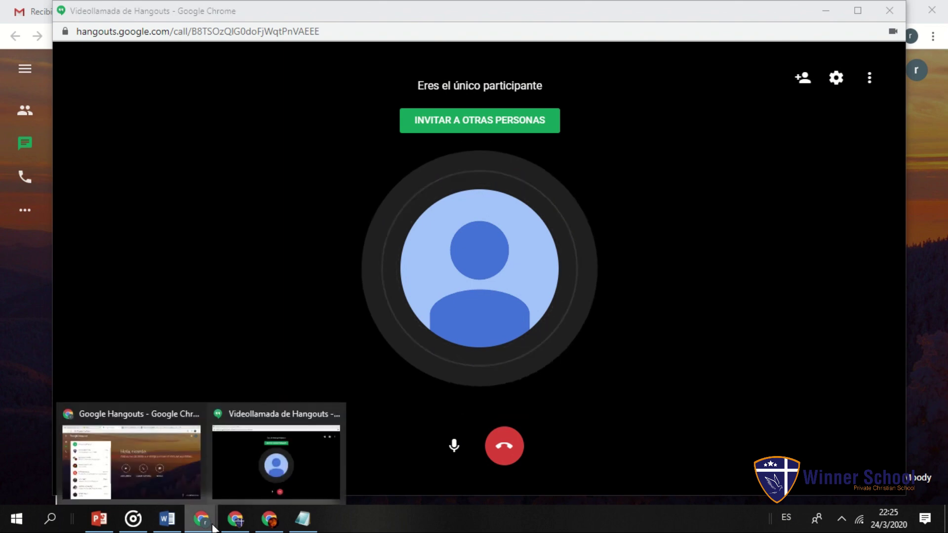
pyautogui.click(235, 519)
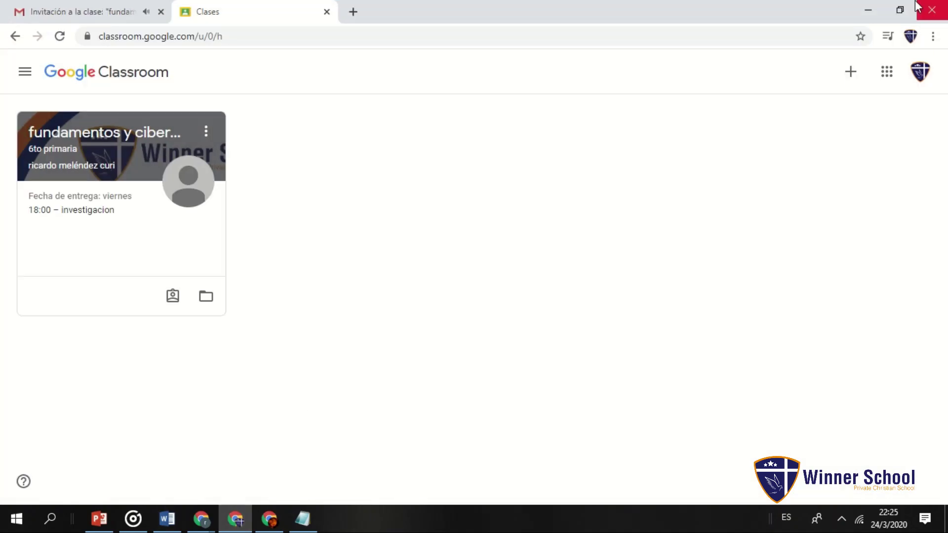
pyautogui.click(887, 72)
pyautogui.scroll(-6, 861, 281)
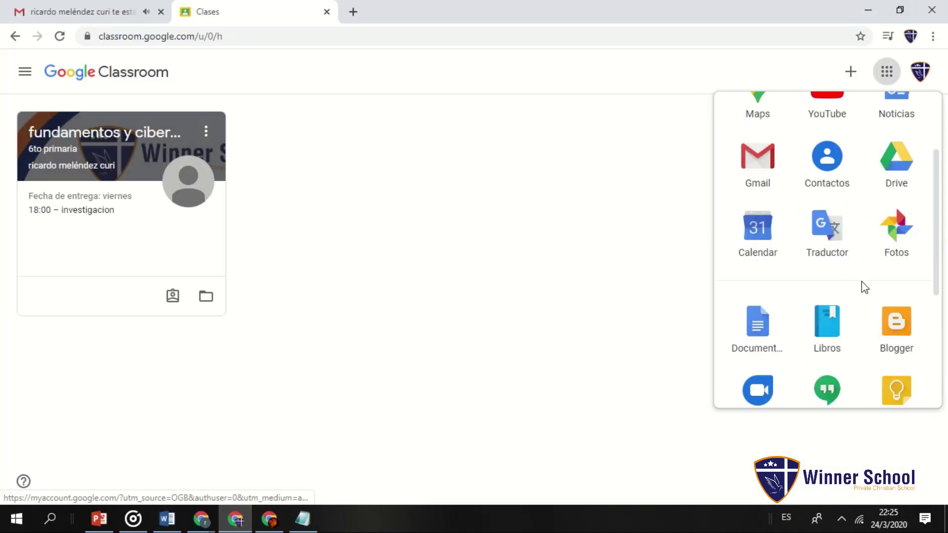
pyautogui.click(828, 178)
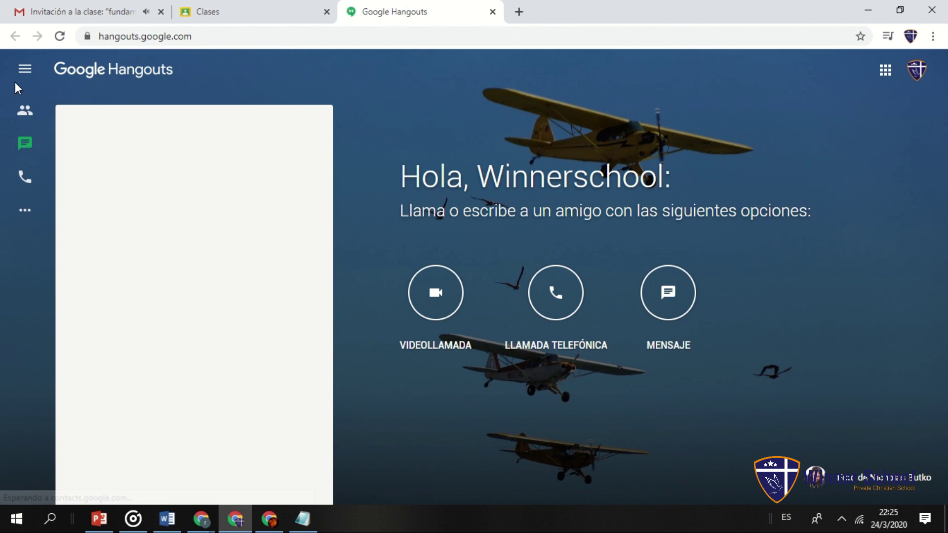
# Step: Check the student's Hangouts Invitaciones list for pending invites, then close the Videollamada window
pyautogui.click(24, 211)
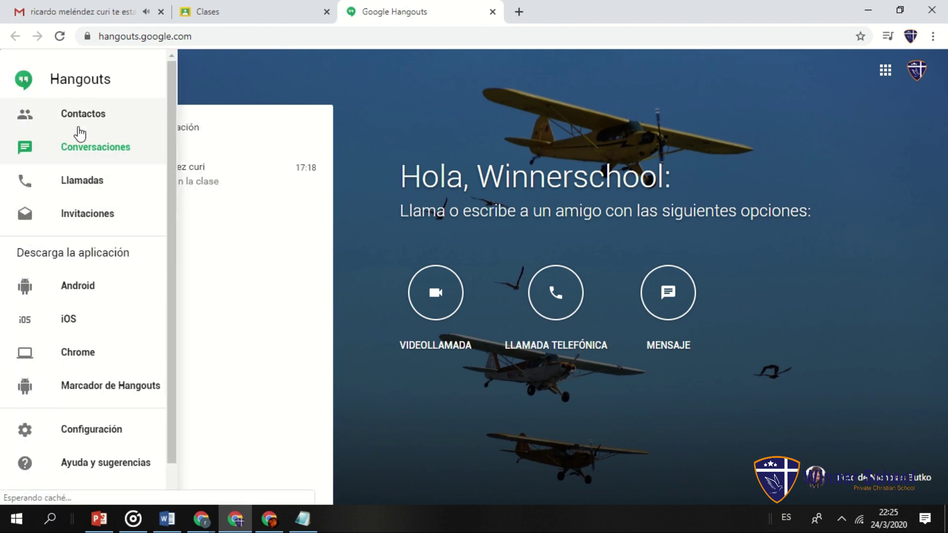
pyautogui.click(91, 230)
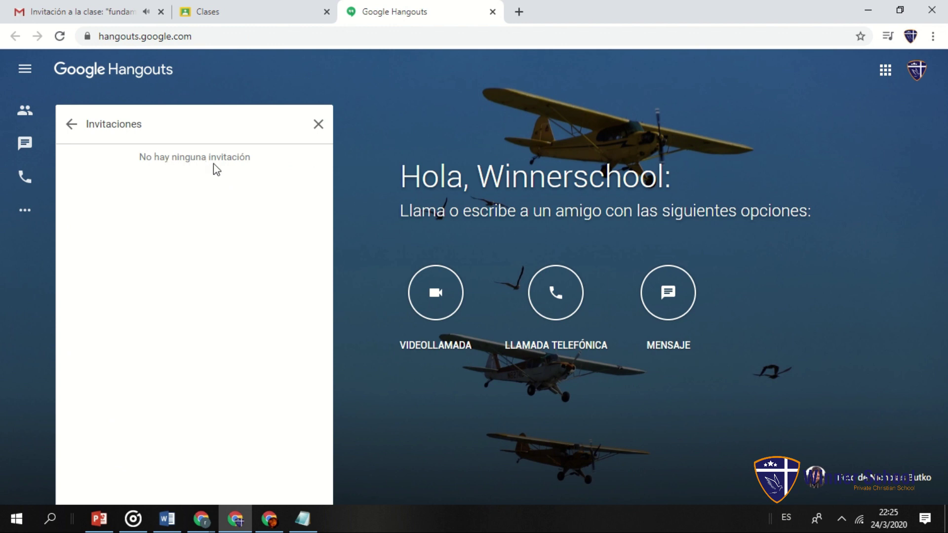
pyautogui.click(71, 127)
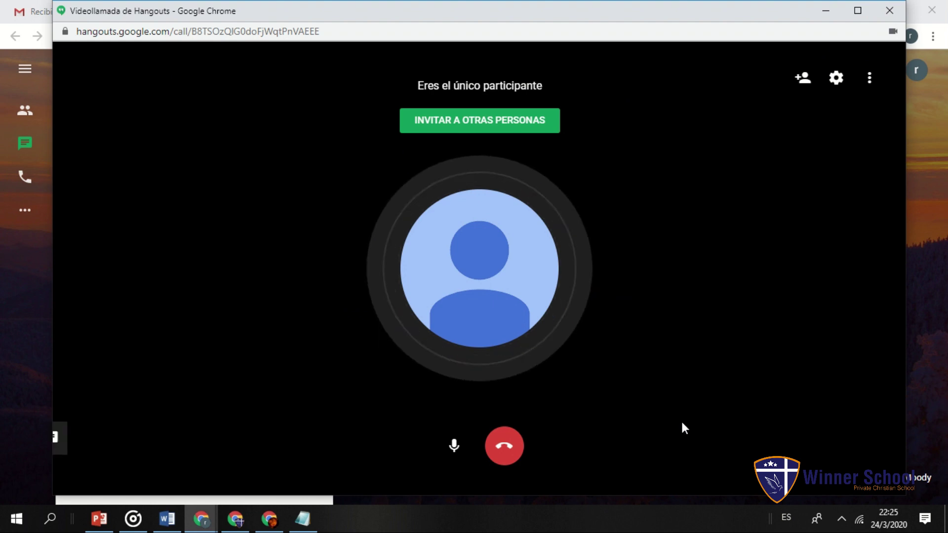
pyautogui.click(879, 8)
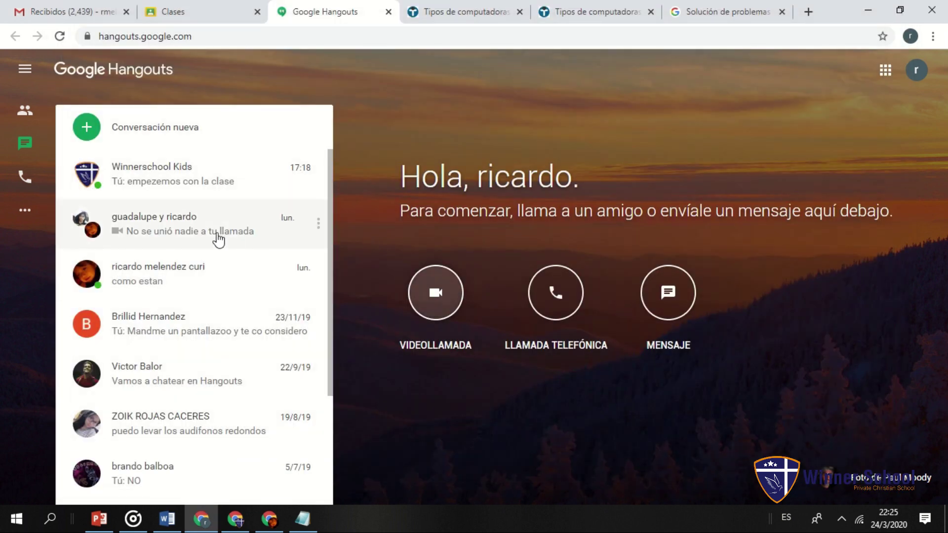
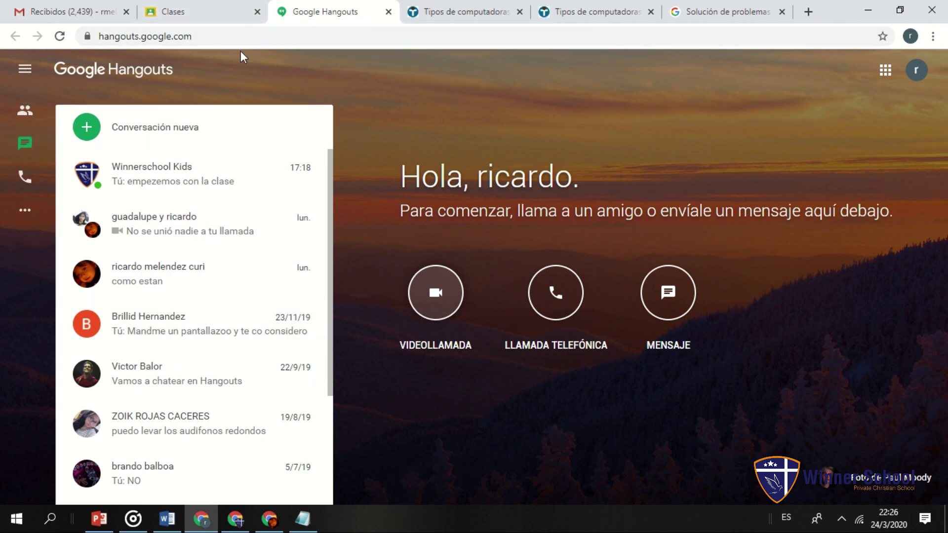
# Step: Accept the pending chat invitation from the Hangouts Invitaciones list
pyautogui.click(26, 73)
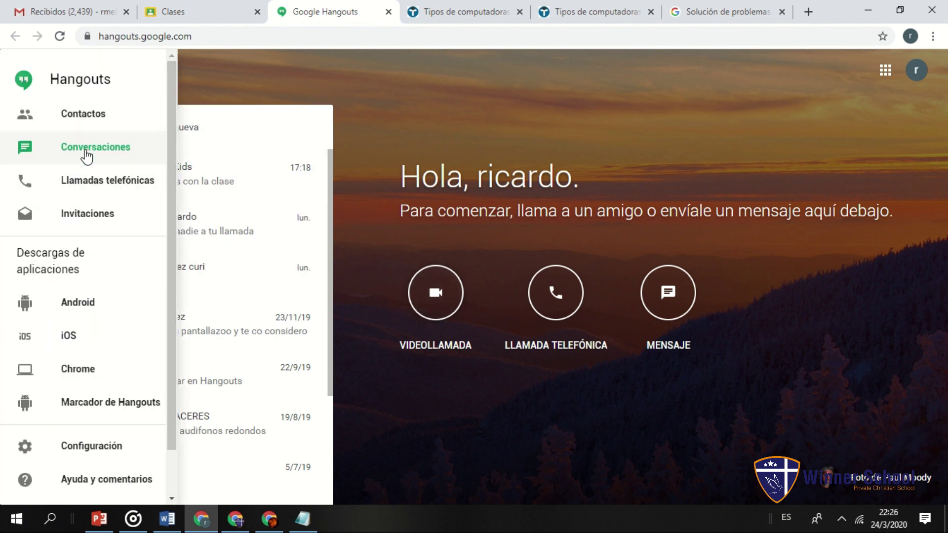
pyautogui.click(85, 213)
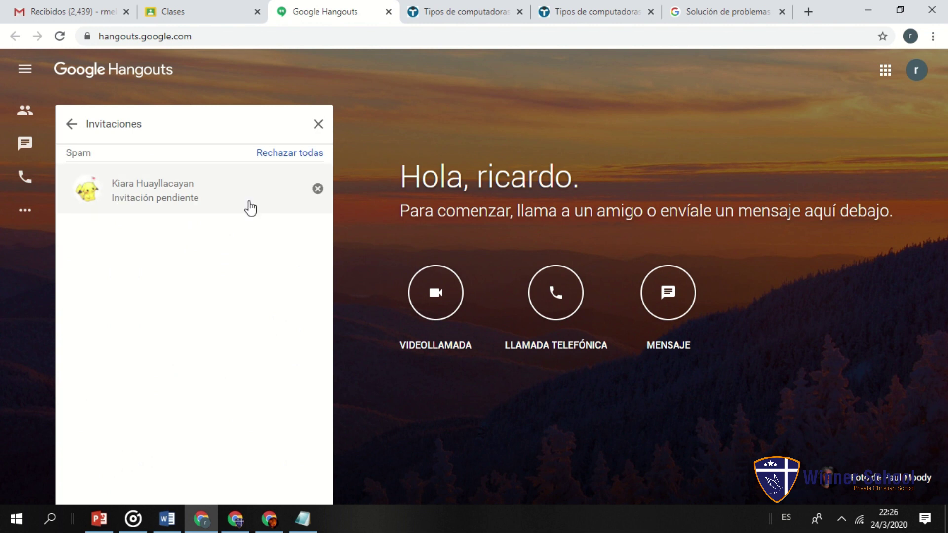
pyautogui.click(162, 200)
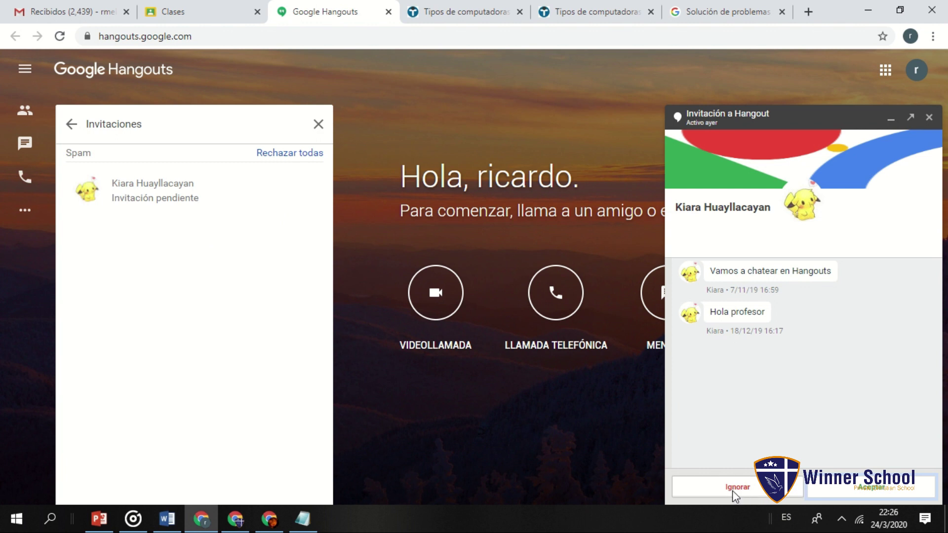
pyautogui.click(857, 481)
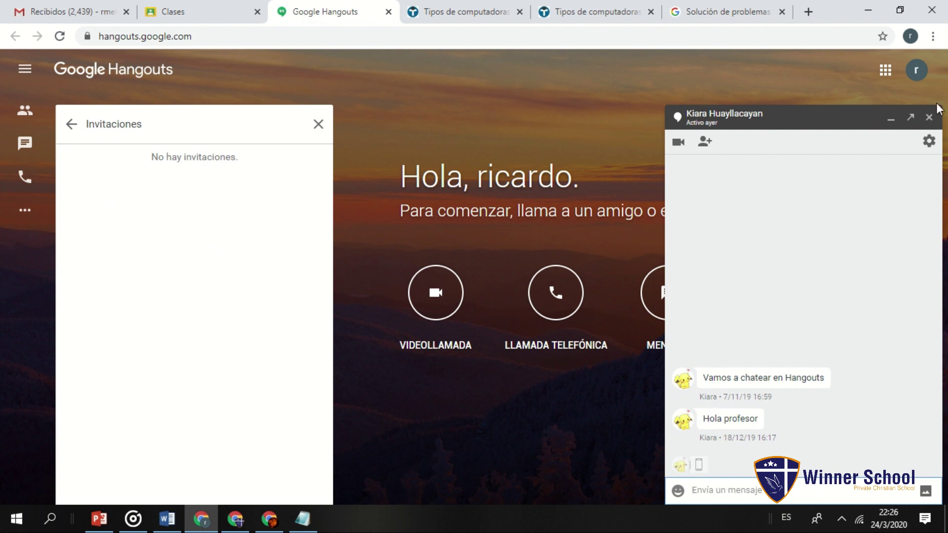
# Step: Close the contact's chat, return to Conversaciones, and close the Hangouts tab
pyautogui.click(929, 118)
pyautogui.click(26, 73)
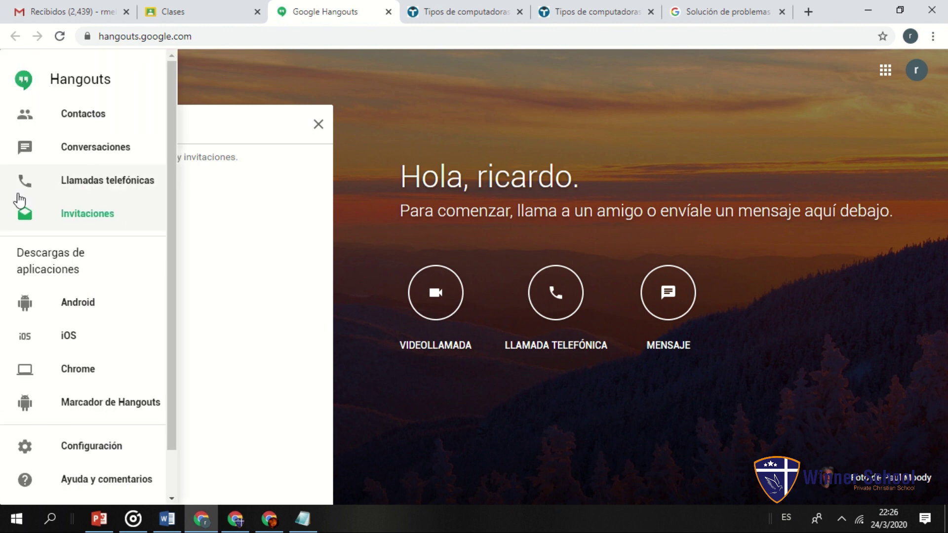
pyautogui.click(318, 124)
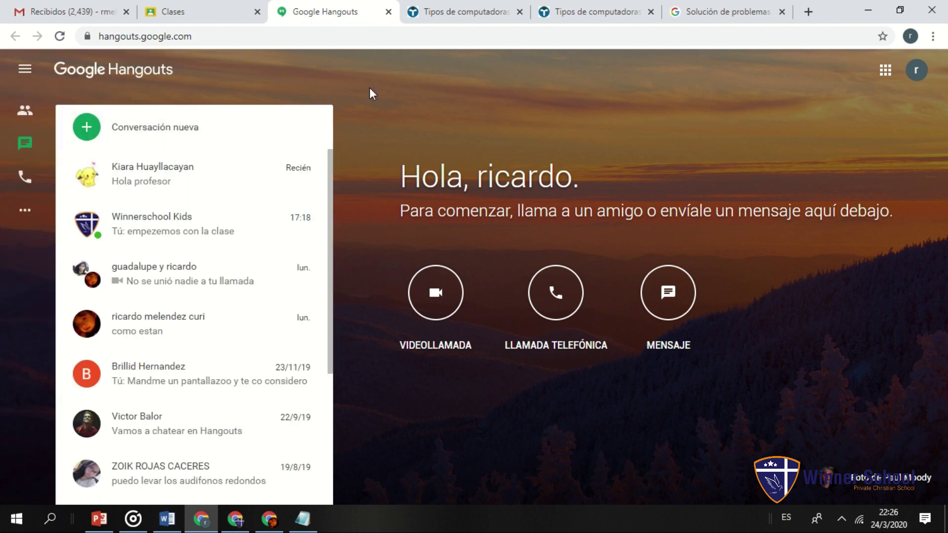
pyautogui.click(389, 11)
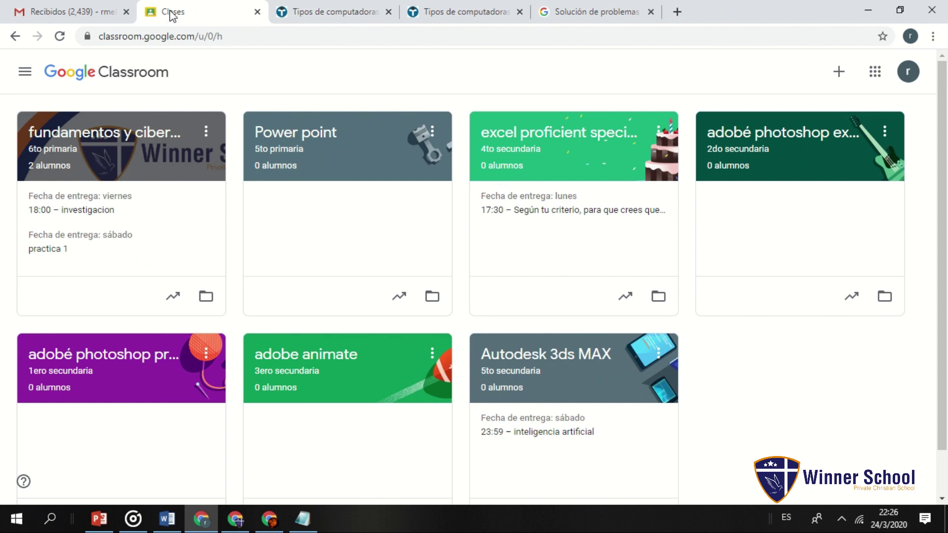
# Step: Browse the Google apps launcher list
pyautogui.scroll(-1, 771, 401)
pyautogui.scroll(-1, 756, 178)
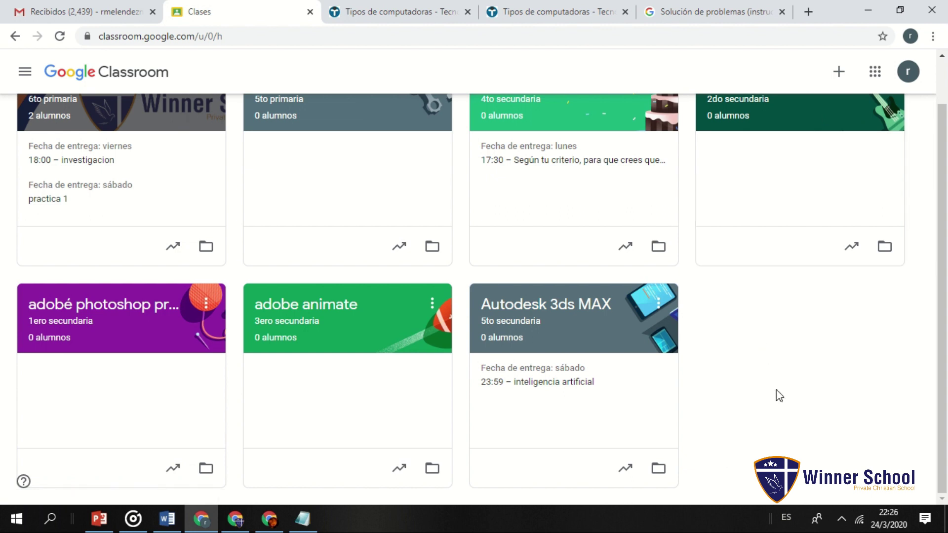
pyautogui.click(876, 70)
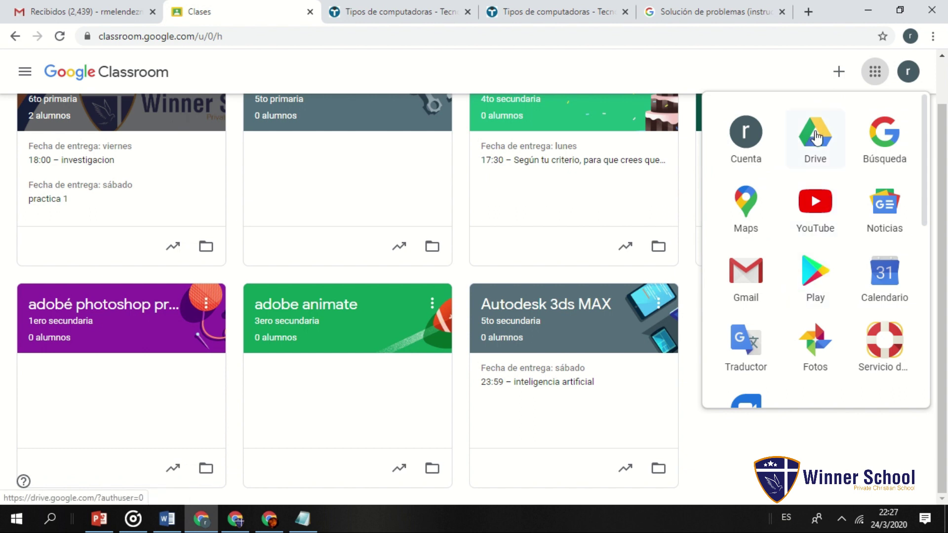
pyautogui.scroll(-6, 847, 233)
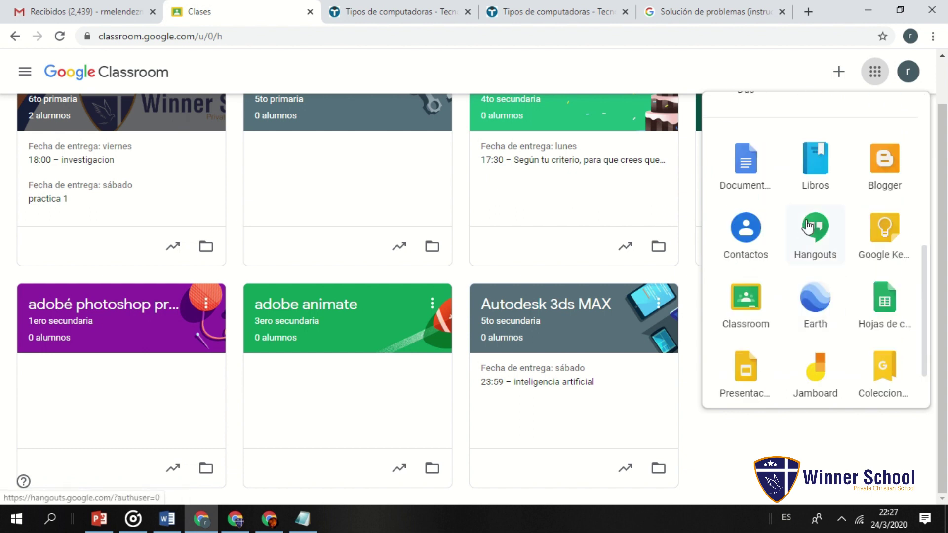
pyautogui.click(558, 14)
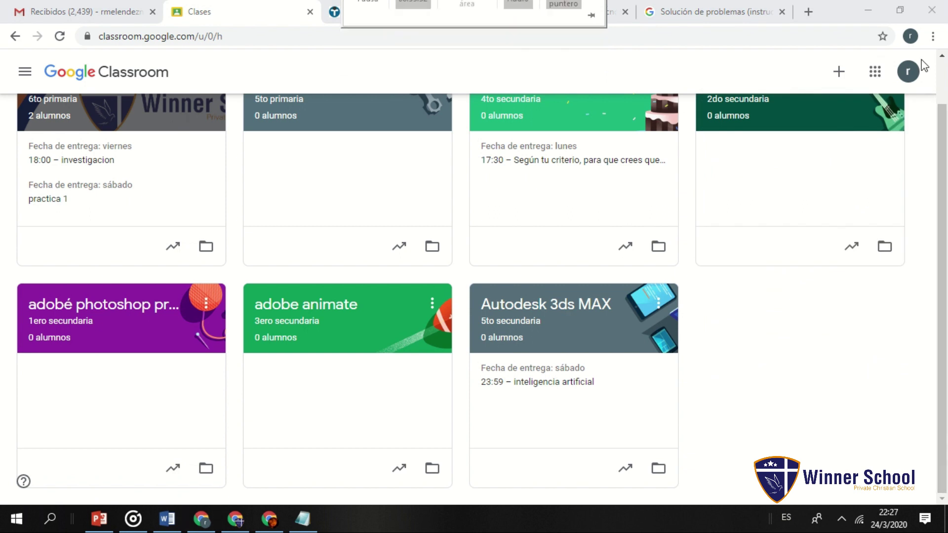
pyautogui.click(875, 71)
pyautogui.scroll(-5, 844, 311)
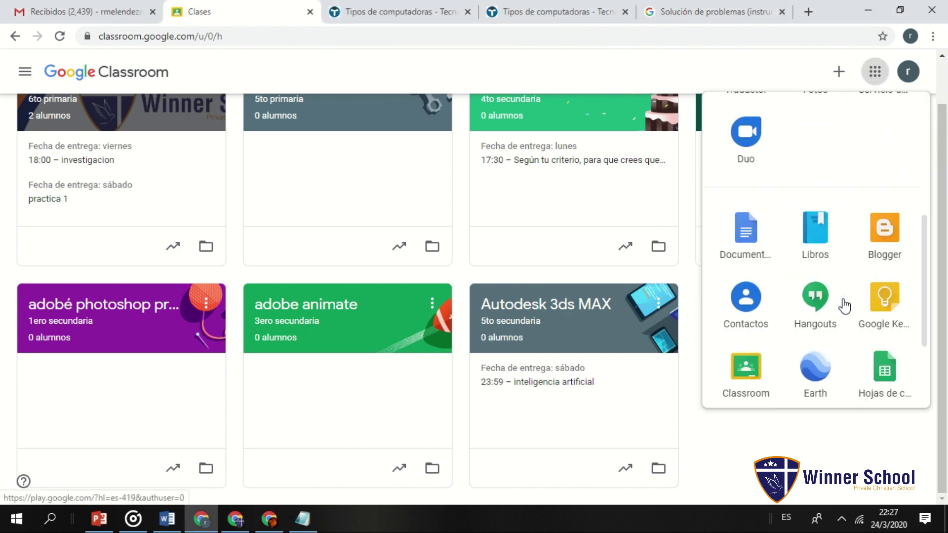
pyautogui.scroll(-3, 821, 366)
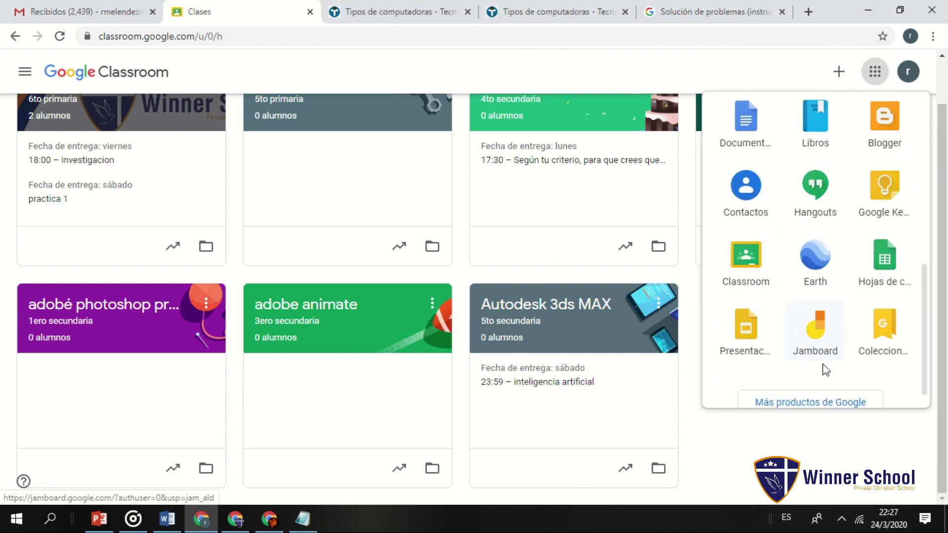
pyautogui.scroll(5, 829, 349)
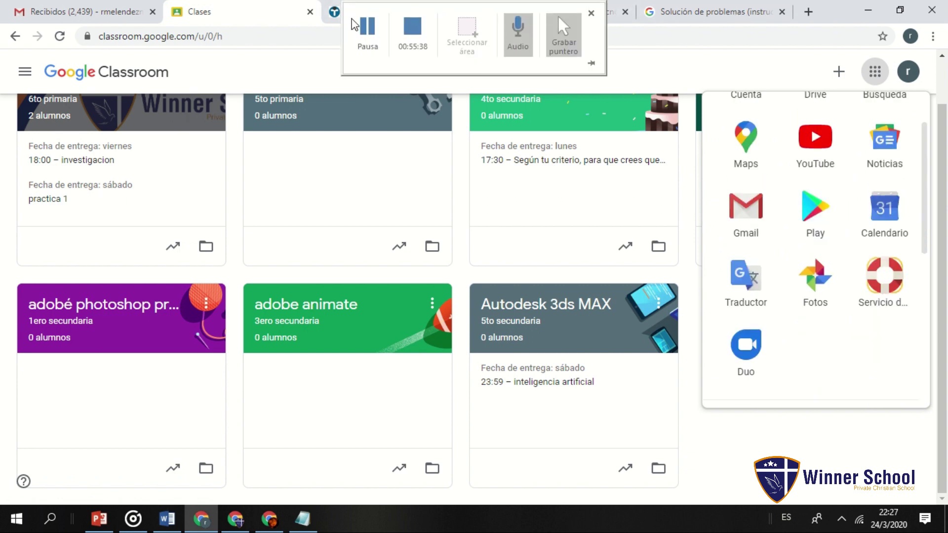
# Step: Close the teacher's Clases tab and minimise that Chrome window
pyautogui.click(365, 31)
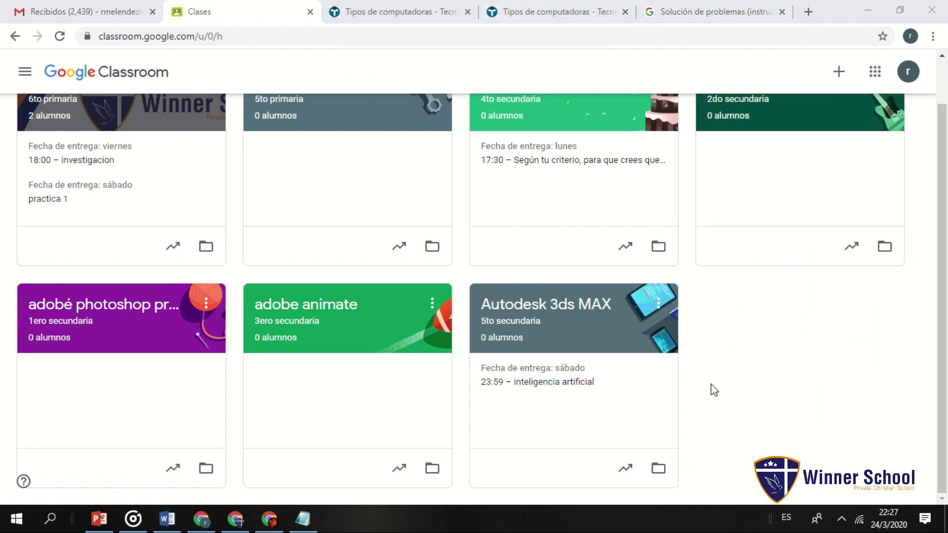
pyautogui.scroll(1, 226, 86)
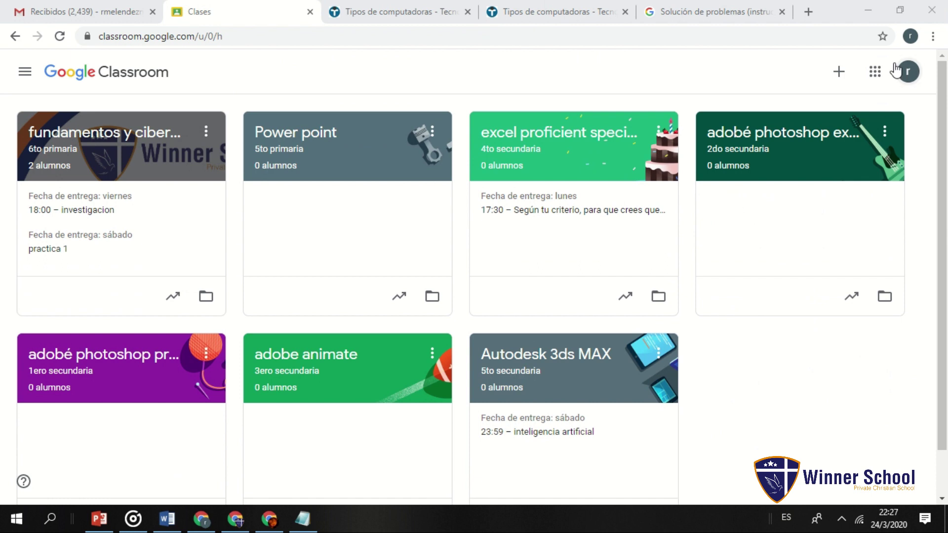
pyautogui.click(310, 11)
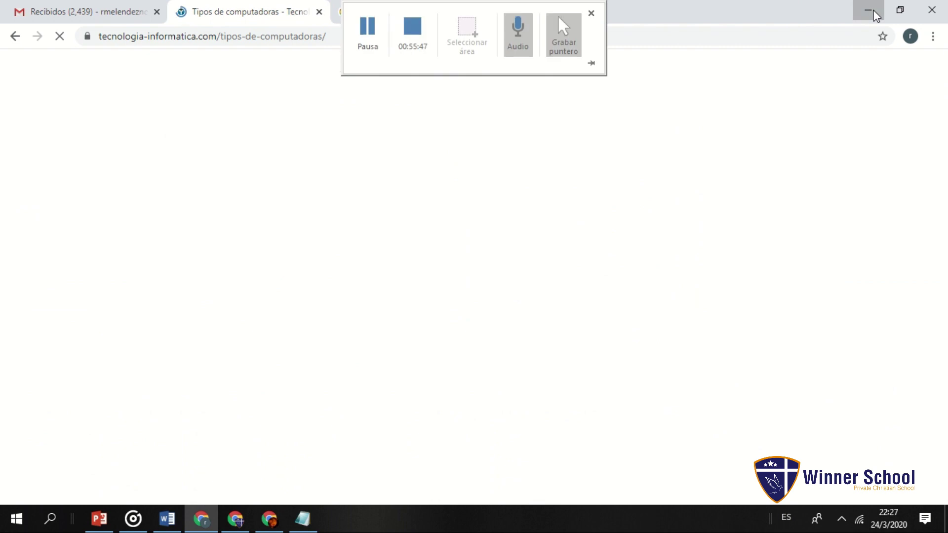
pyautogui.click(869, 10)
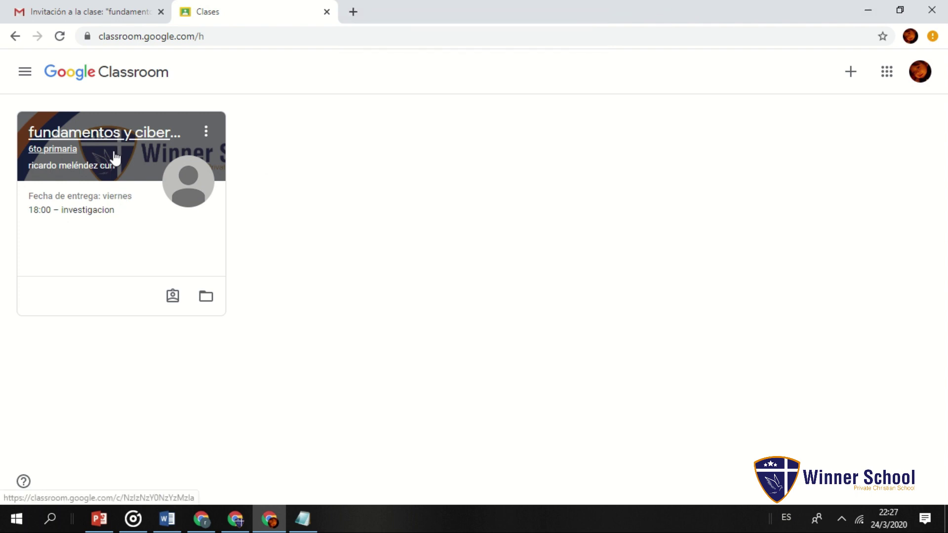
# Step: In the other browser window, open Classroom in a new tab from the Google apps list
pyautogui.click(203, 521)
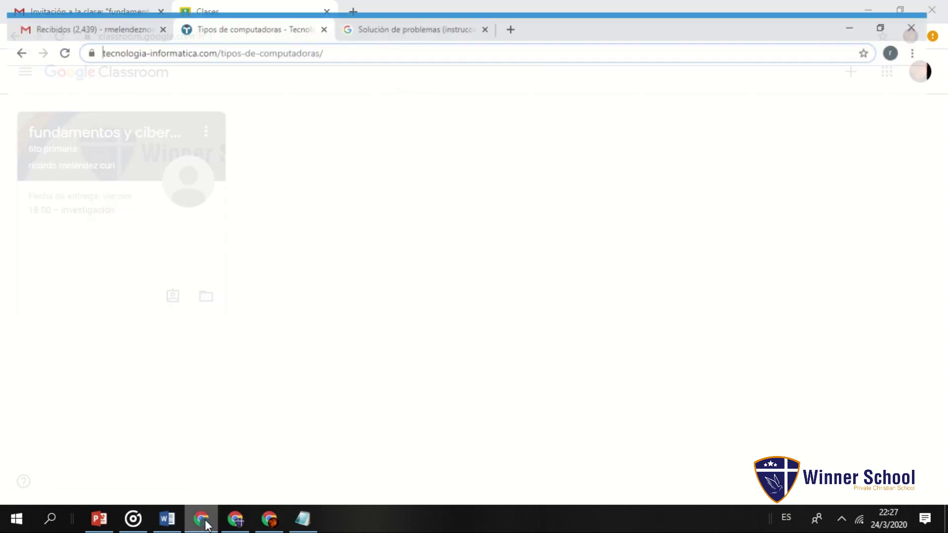
pyautogui.click(49, 11)
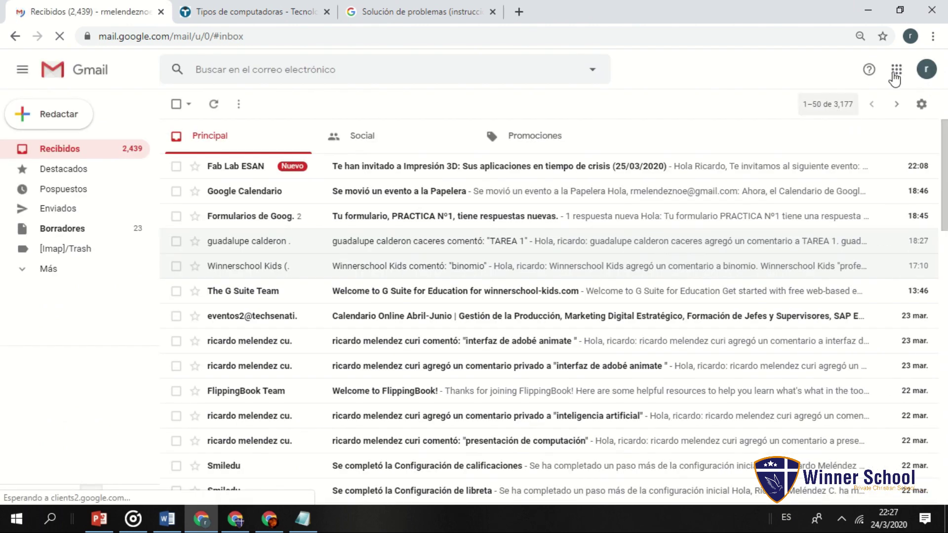
pyautogui.click(896, 75)
pyautogui.scroll(-5, 829, 232)
pyautogui.click(776, 246)
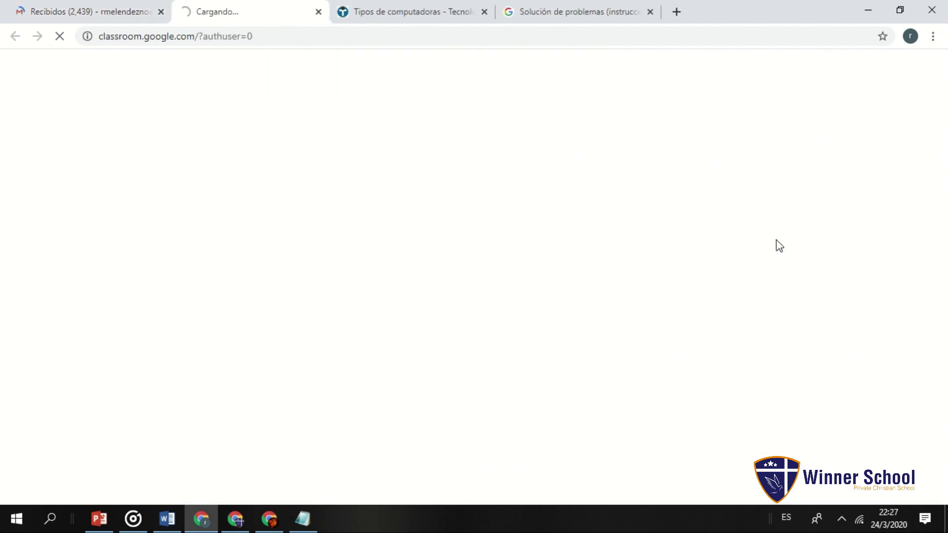
pyautogui.click(123, 8)
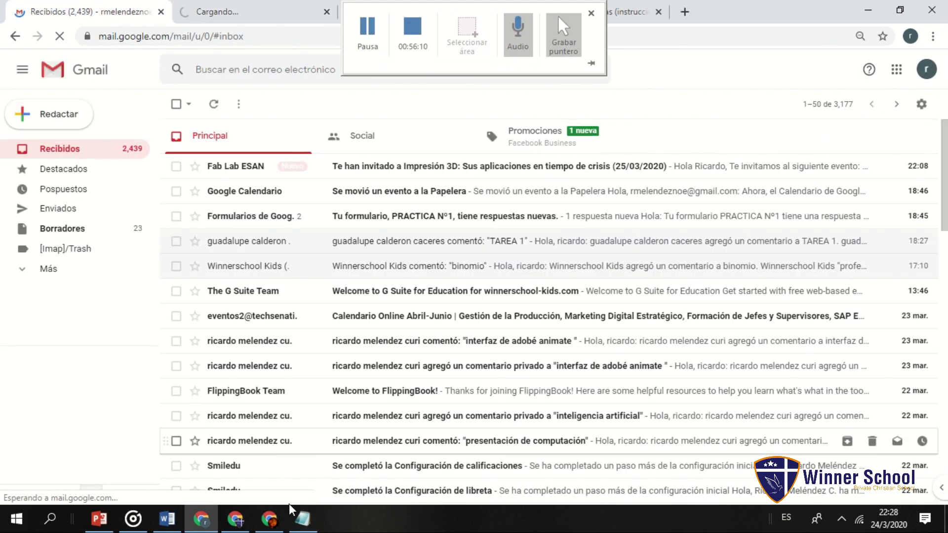
pyautogui.click(252, 12)
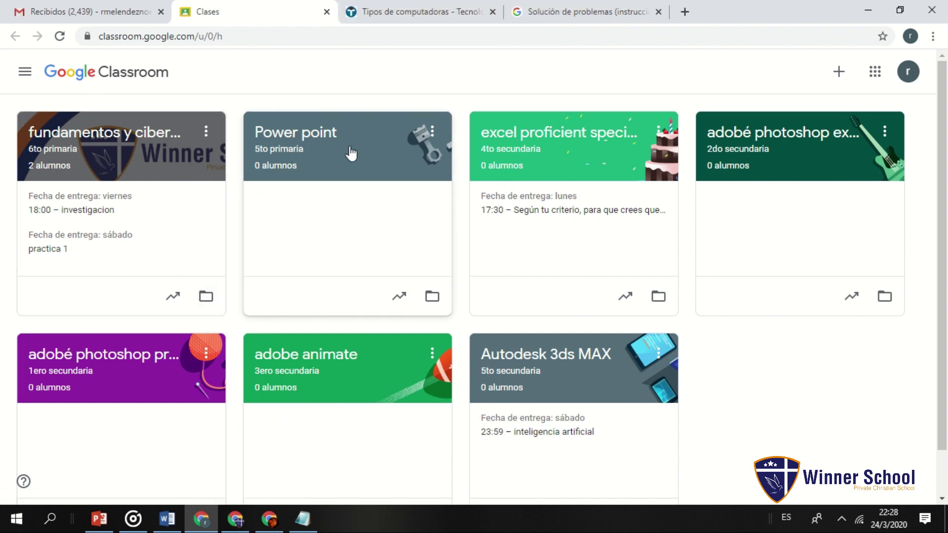
# Step: Copy the excel proficient specialist class code, then switch to the Hangouts window
pyautogui.click(601, 157)
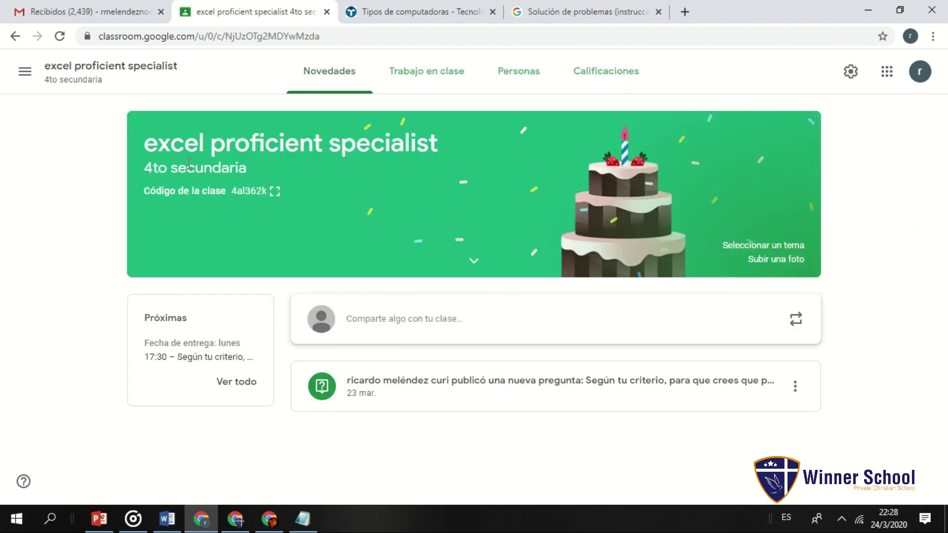
pyautogui.rightClick(259, 189)
pyautogui.click(276, 198)
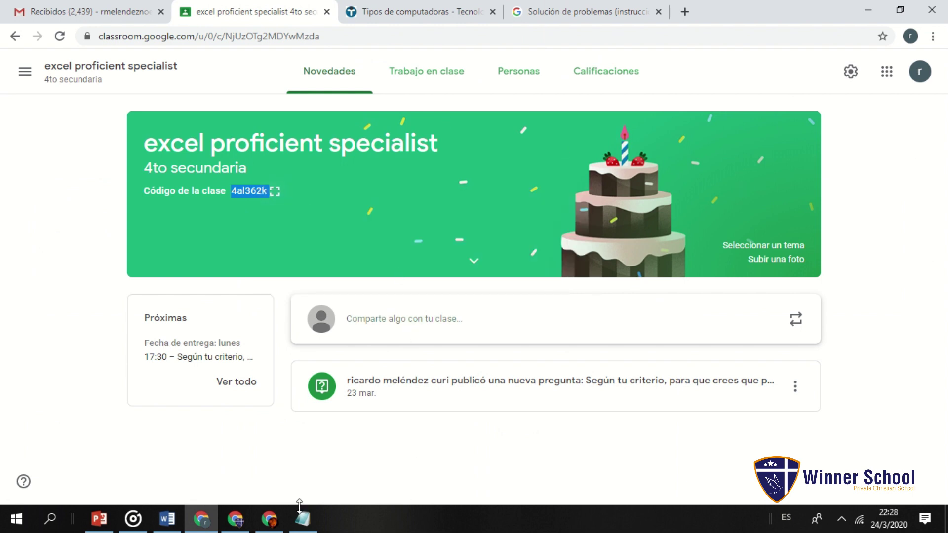
pyautogui.click(240, 526)
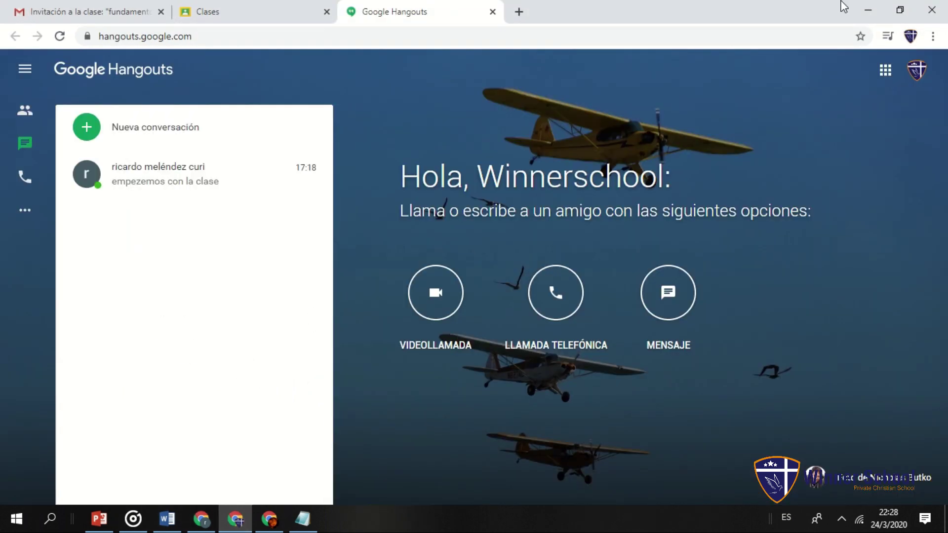
# Step: In the Classroom window, choose Añadir otra cuenta from the Google account menu
pyautogui.click(933, 36)
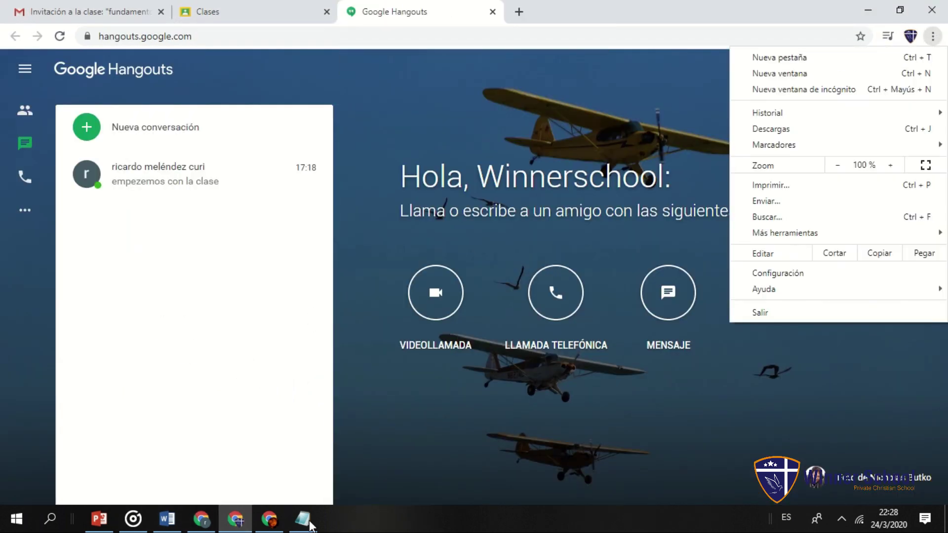
pyautogui.click(269, 518)
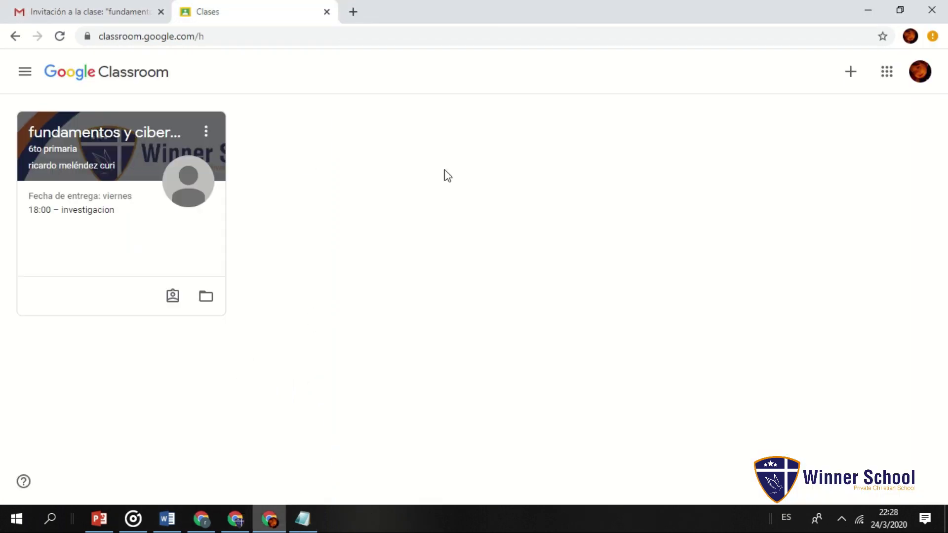
pyautogui.click(920, 71)
pyautogui.click(800, 277)
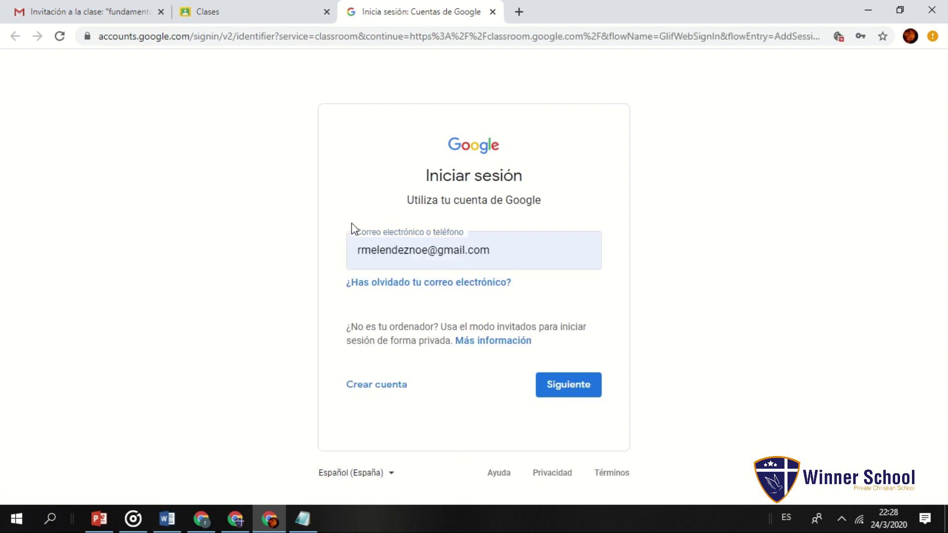
# Step: Sign in with the second account's email, correcting its typo, and its password
pyautogui.doubleClick(410, 257)
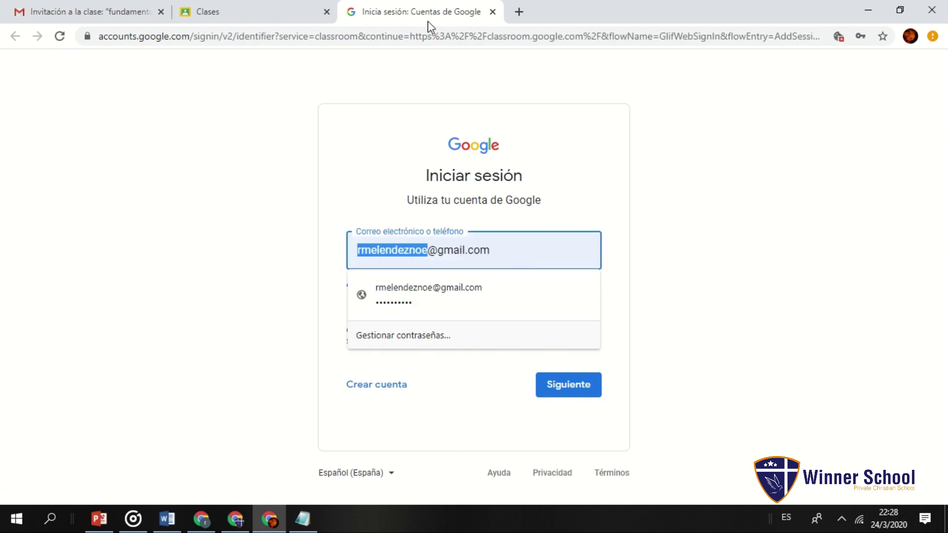
pyautogui.press('Return')
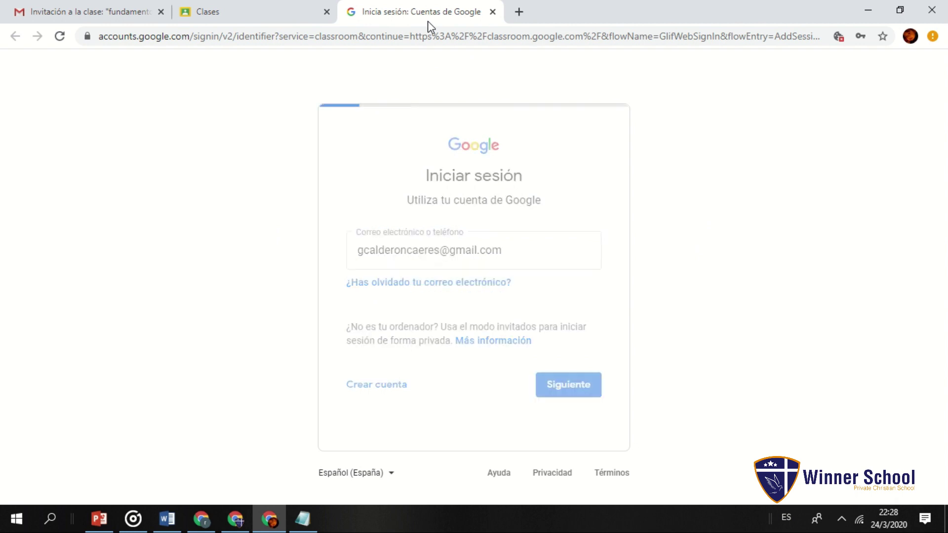
pyautogui.press('Left')
pyautogui.press('Left')
pyautogui.press('Left')
pyautogui.press('Left')
pyautogui.press('Left')
pyautogui.press('Left')
pyautogui.press('Left')
pyautogui.press('Left')
pyautogui.press('Left')
pyautogui.press('Left')
pyautogui.press('BackSpace')
pyautogui.press('BackSpace')
pyautogui.press('BackSpace')
pyautogui.press('BackSpace')
pyautogui.press('Return')
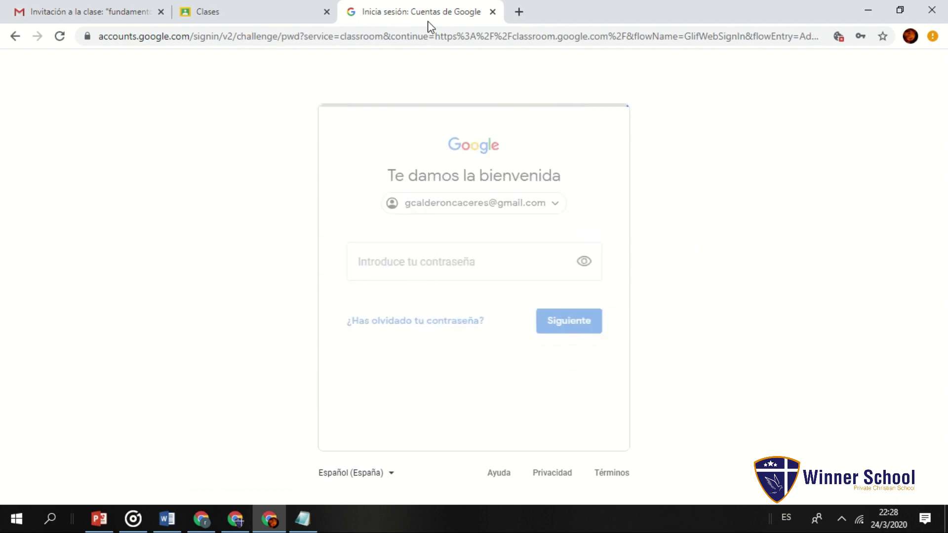
pyautogui.press('BackSpace')
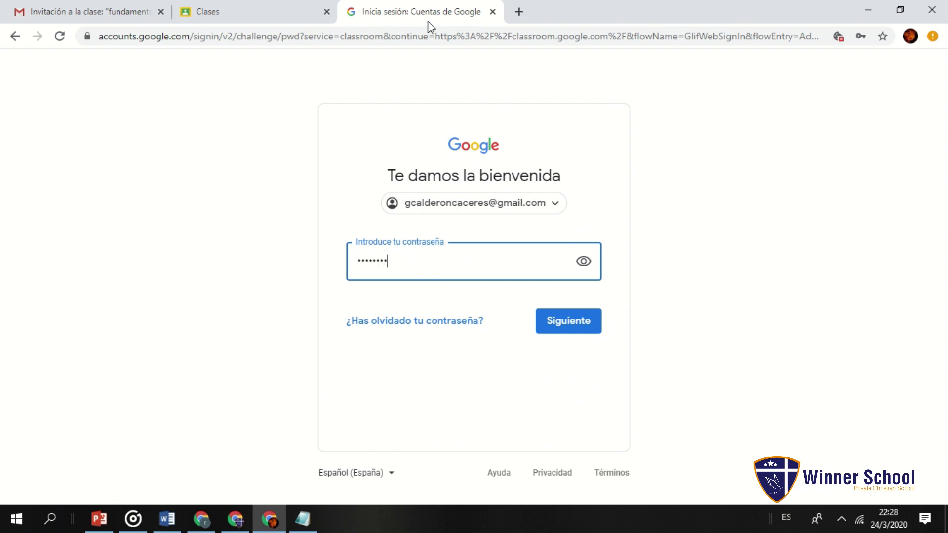
pyautogui.press('Return')
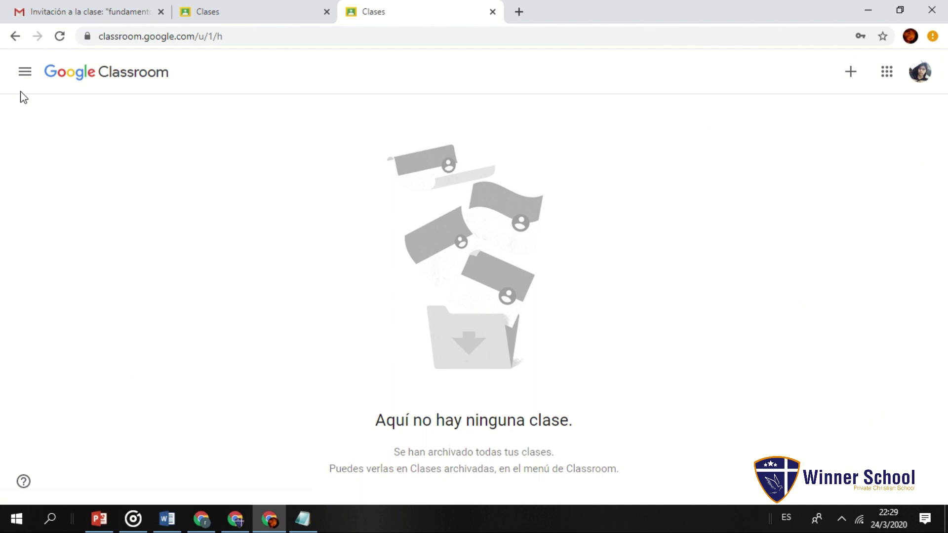
# Step: Open and close the navigation drawer and the join-or-create class options
pyautogui.click(25, 73)
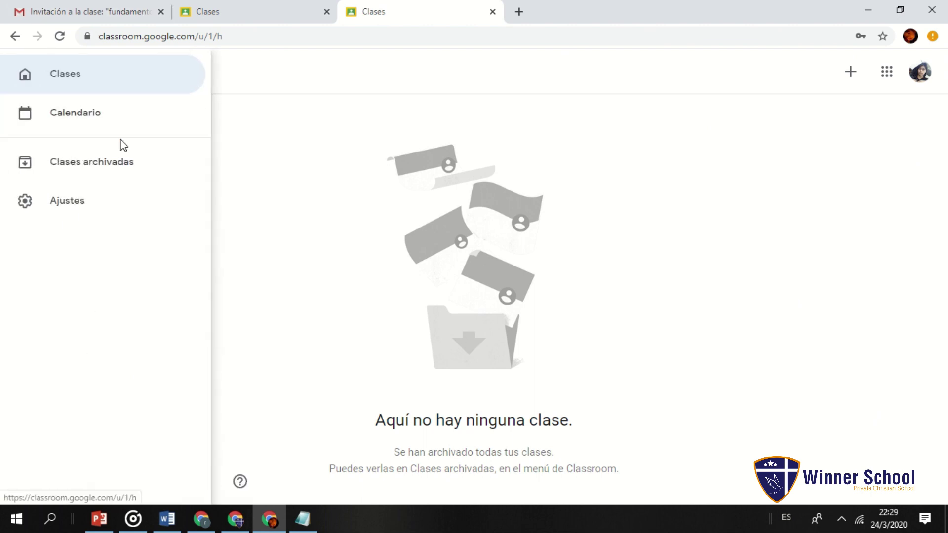
pyautogui.click(551, 176)
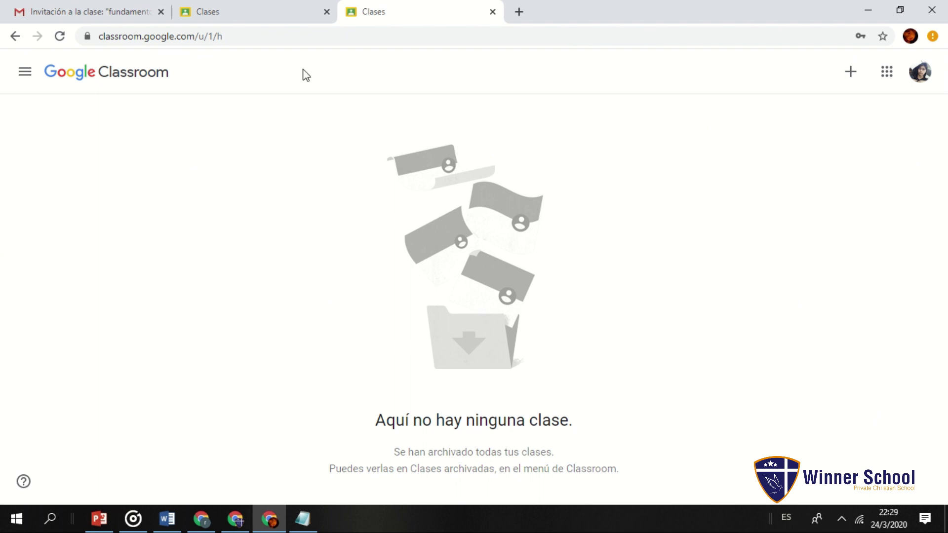
pyautogui.click(857, 78)
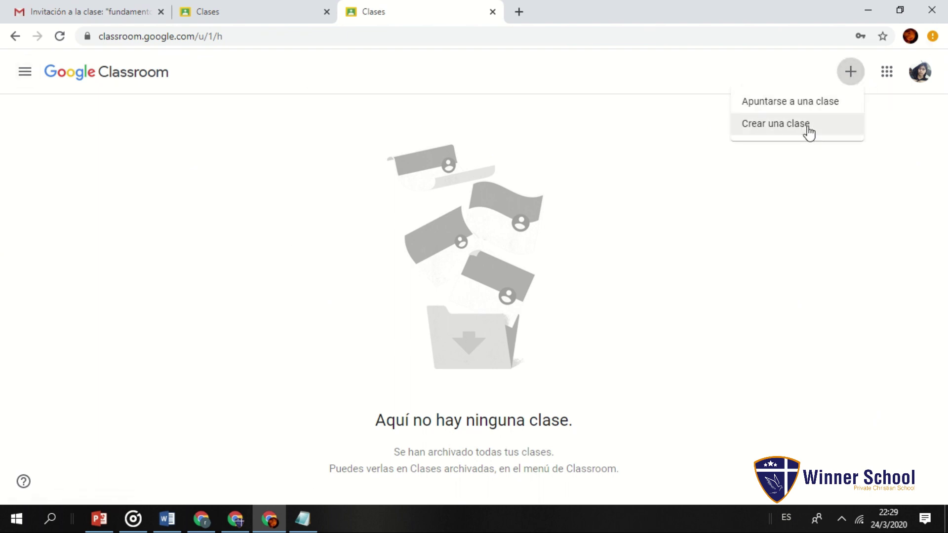
pyautogui.click(823, 218)
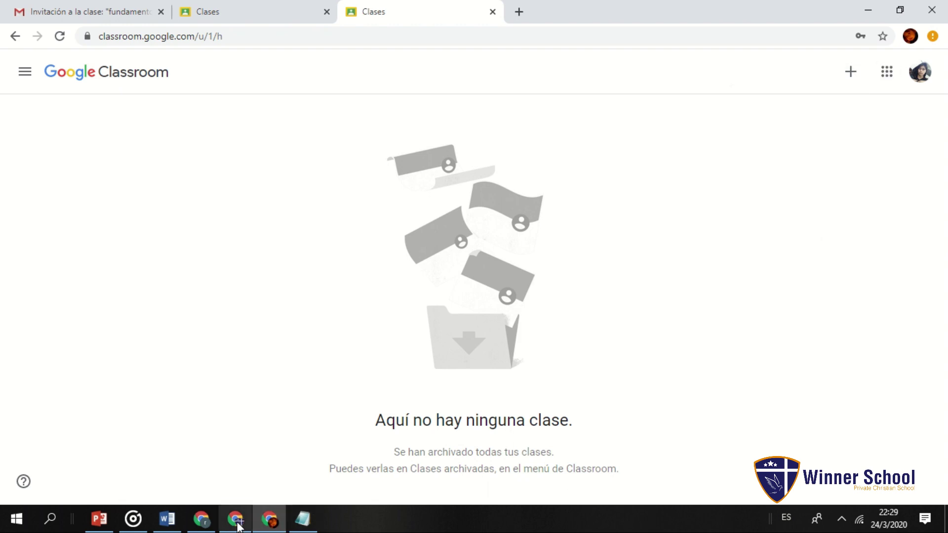
# Step: Check the excel proficient specialist class's Personas list, then return to the second account's Clases tab
pyautogui.click(201, 519)
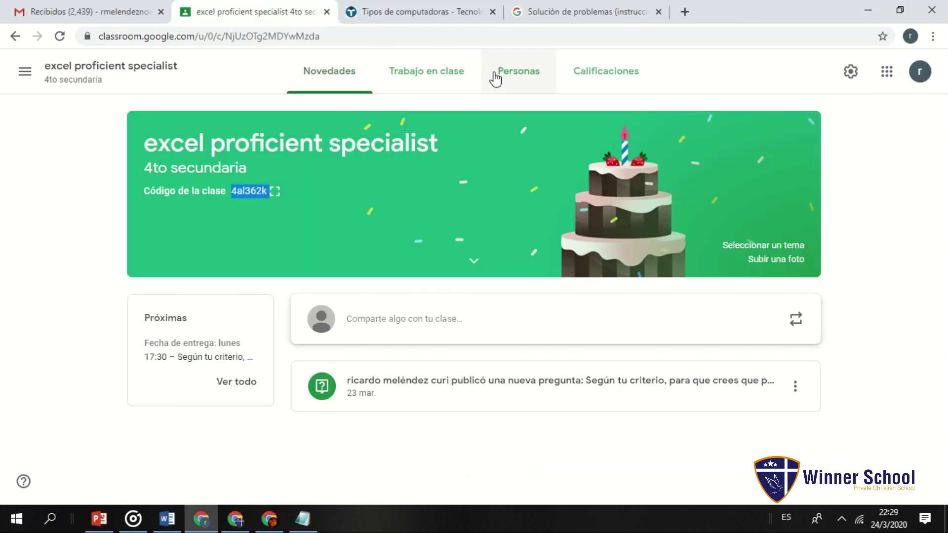
pyautogui.click(512, 74)
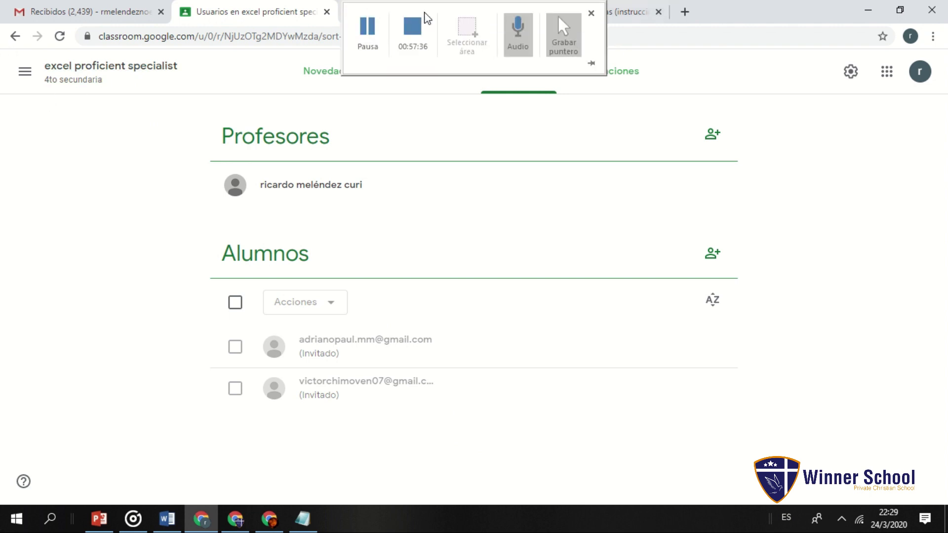
pyautogui.click(872, 7)
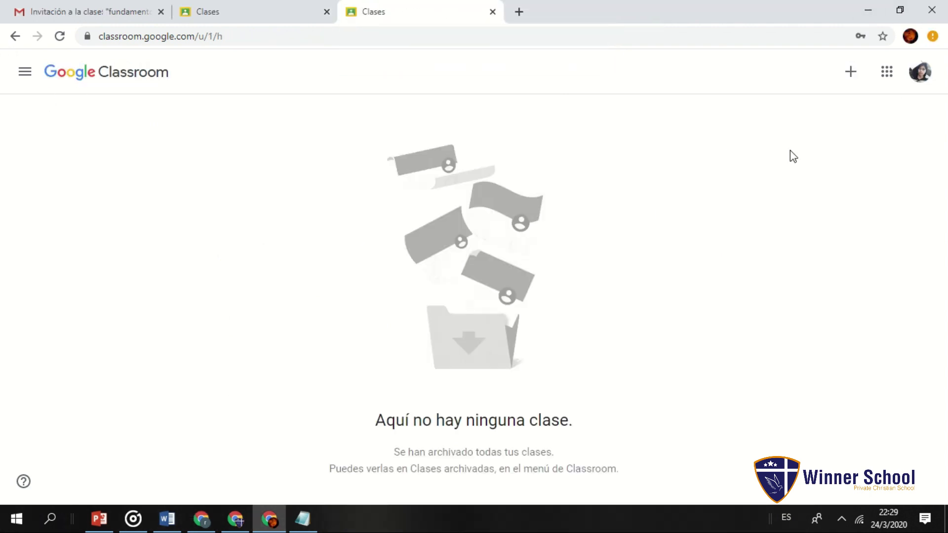
pyautogui.click(118, 6)
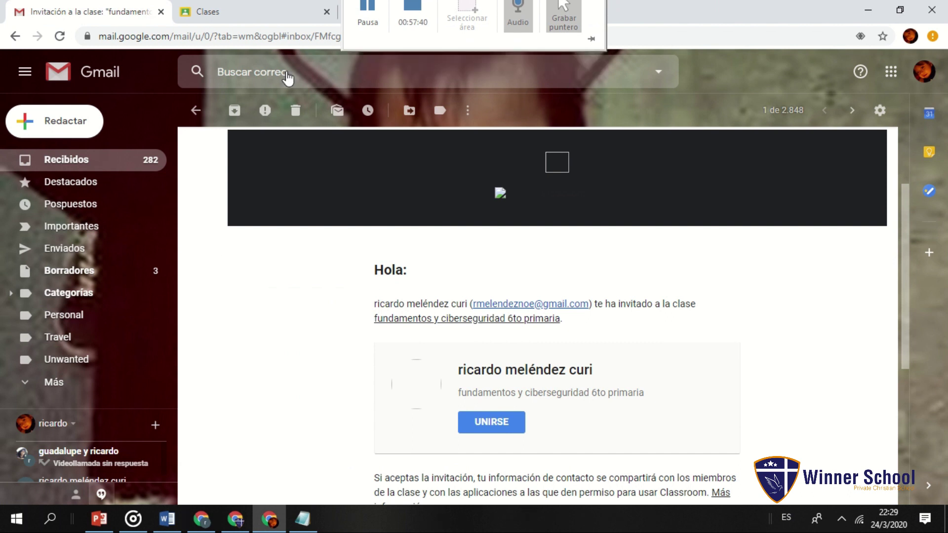
pyautogui.click(307, 7)
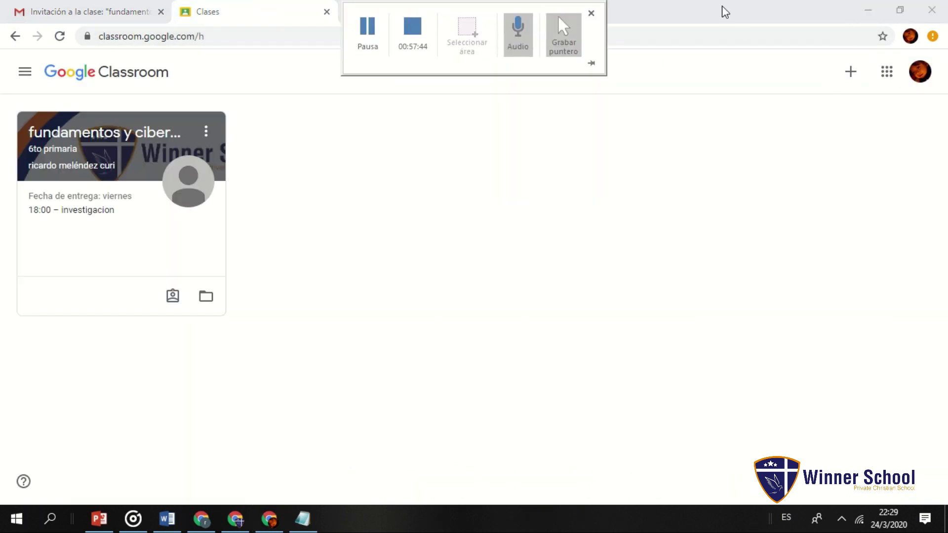
pyautogui.click(362, 18)
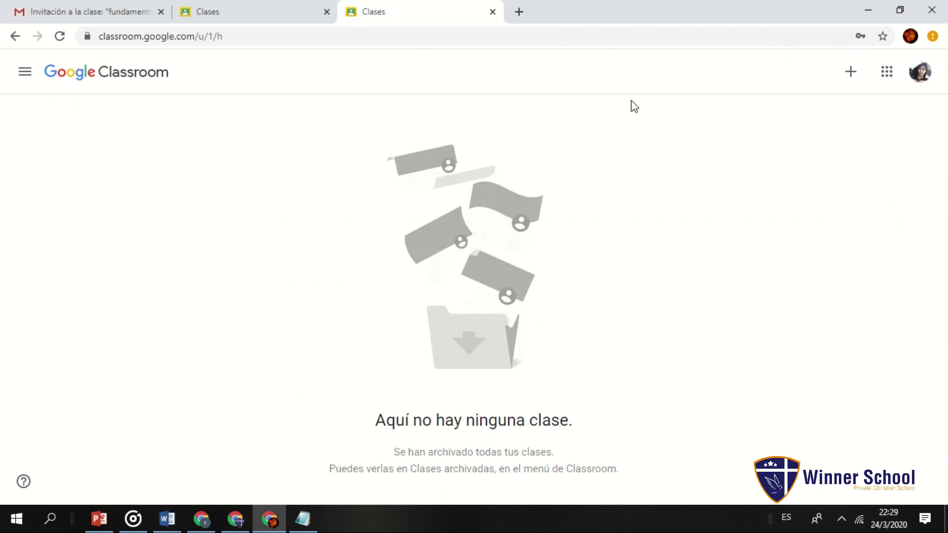
# Step: Reload Classroom as the second account in a new first tab and show join-or-create options
pyautogui.rightClick(919, 74)
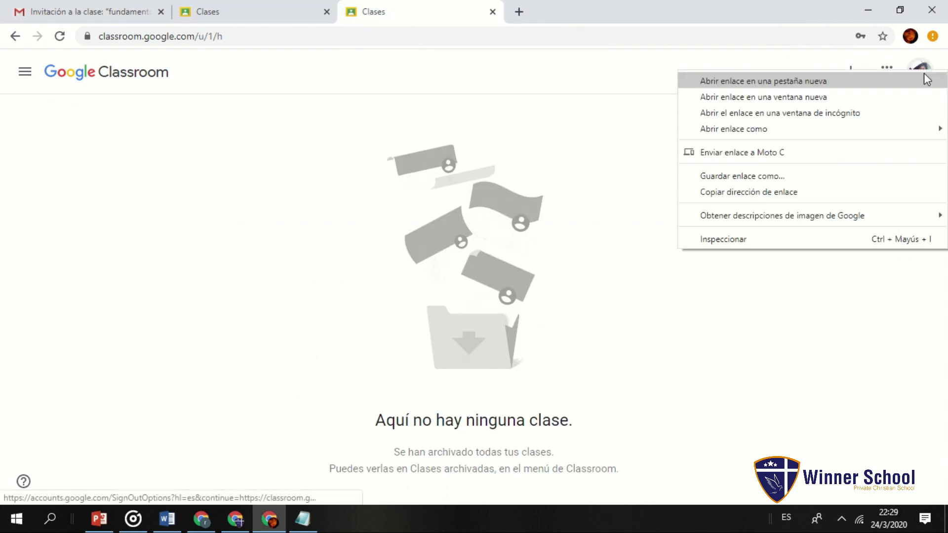
pyautogui.click(886, 81)
pyautogui.moveTo(592, 10); pyautogui.dragTo(345, 7)
pyautogui.click(429, 285)
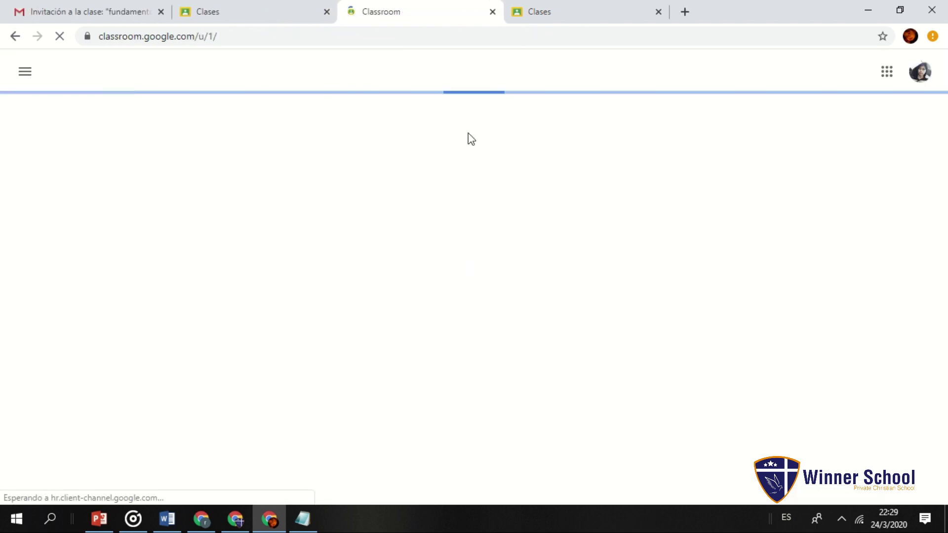
pyautogui.moveTo(491, 19)
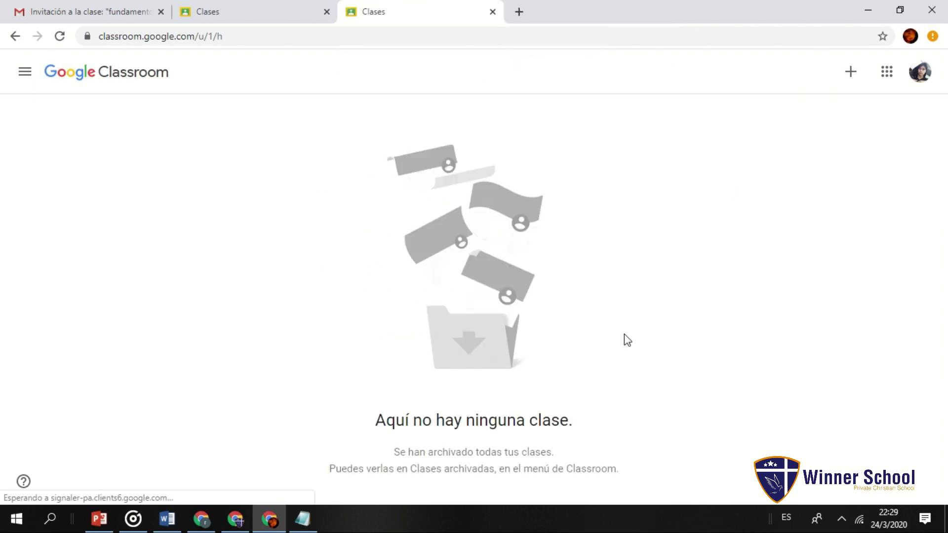
pyautogui.click(848, 78)
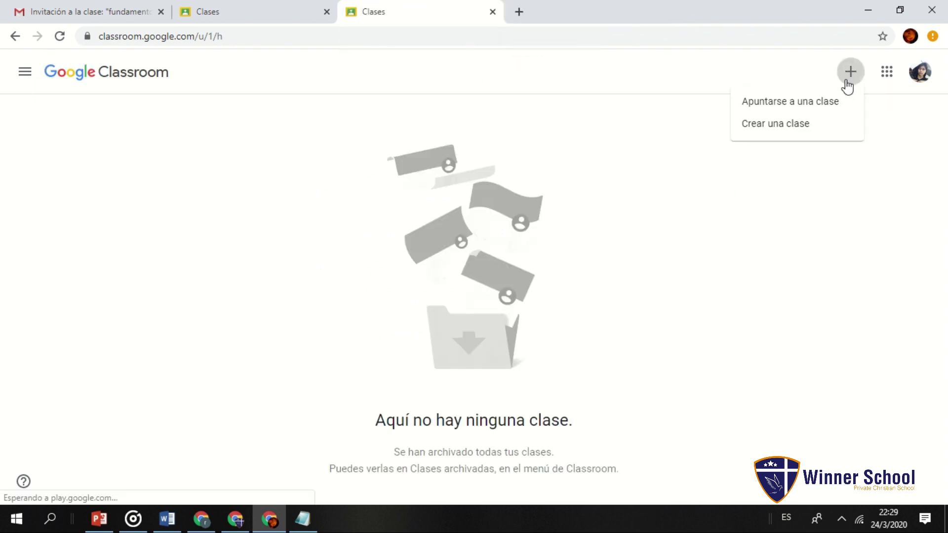
# Step: Choose to join a class and paste the copied class code into the field
pyautogui.click(815, 105)
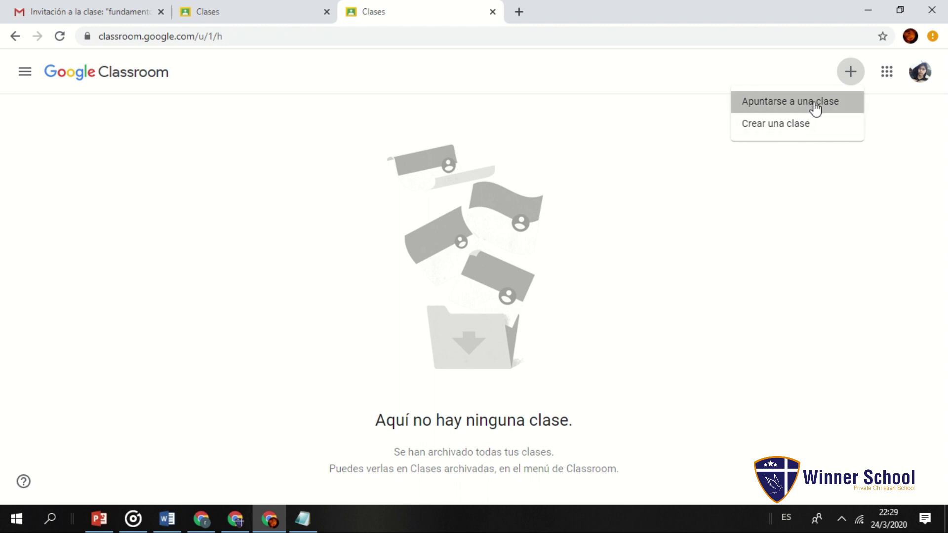
pyautogui.rightClick(488, 302)
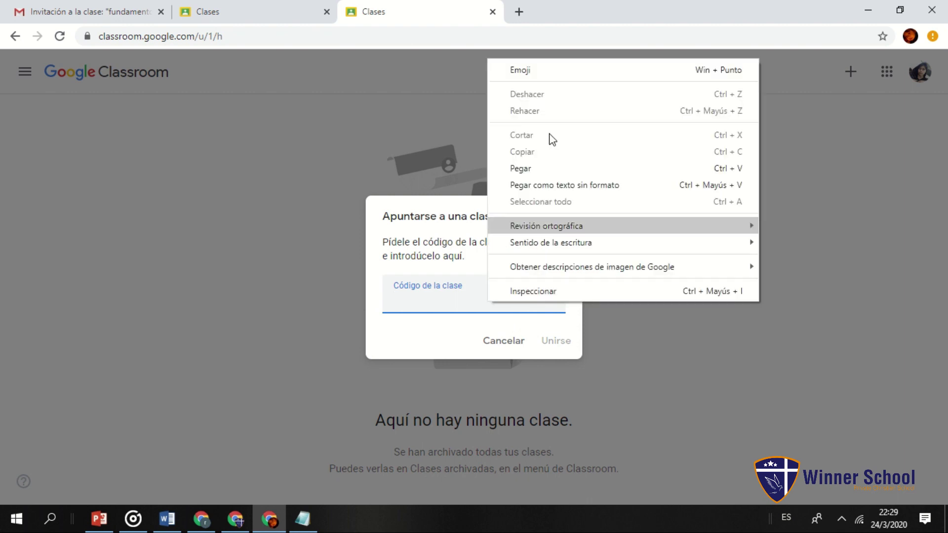
pyautogui.click(554, 167)
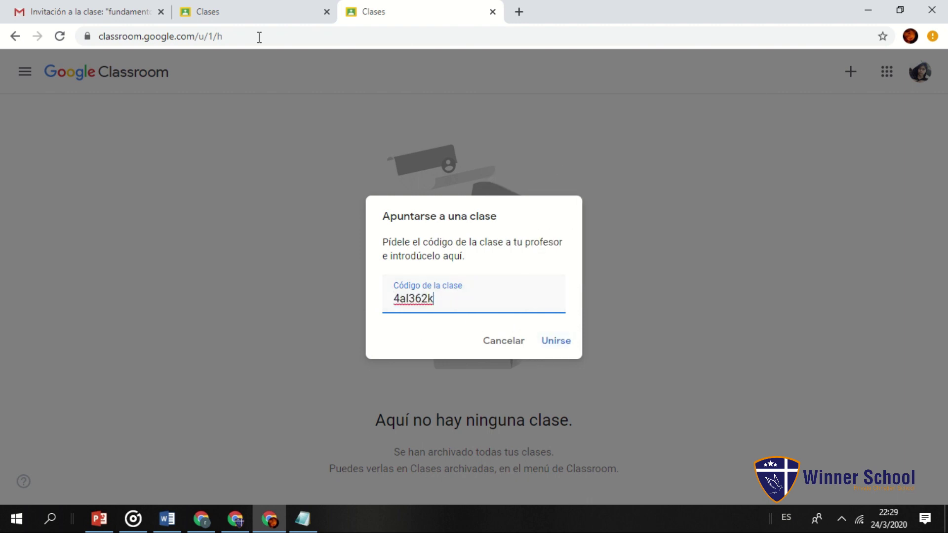
# Step: Copy the class code again from the enlarged view on the teacher's class stream
pyautogui.click(208, 524)
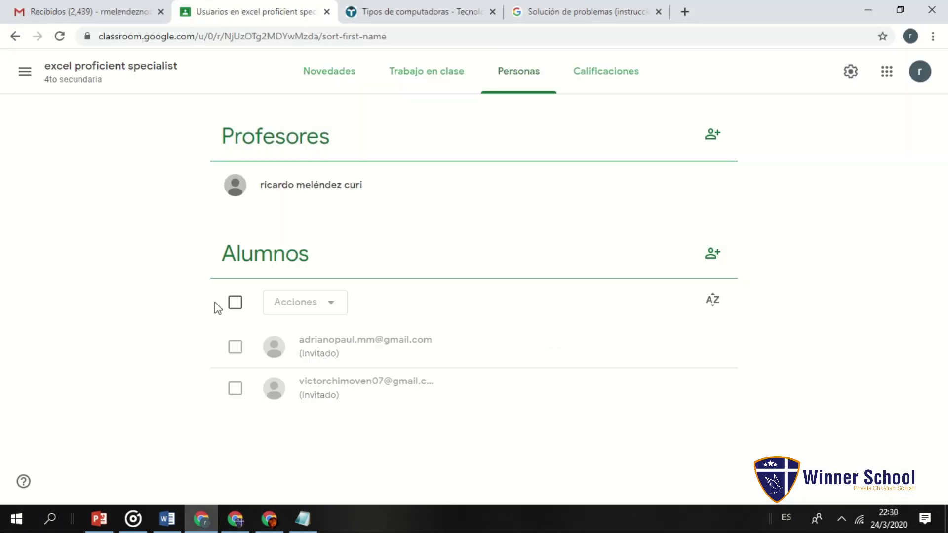
pyautogui.click(58, 75)
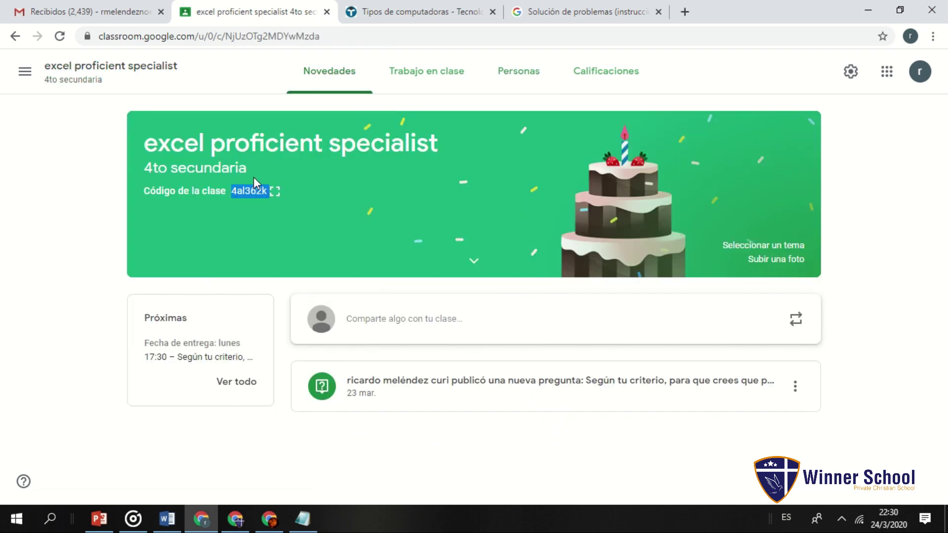
pyautogui.click(847, 169)
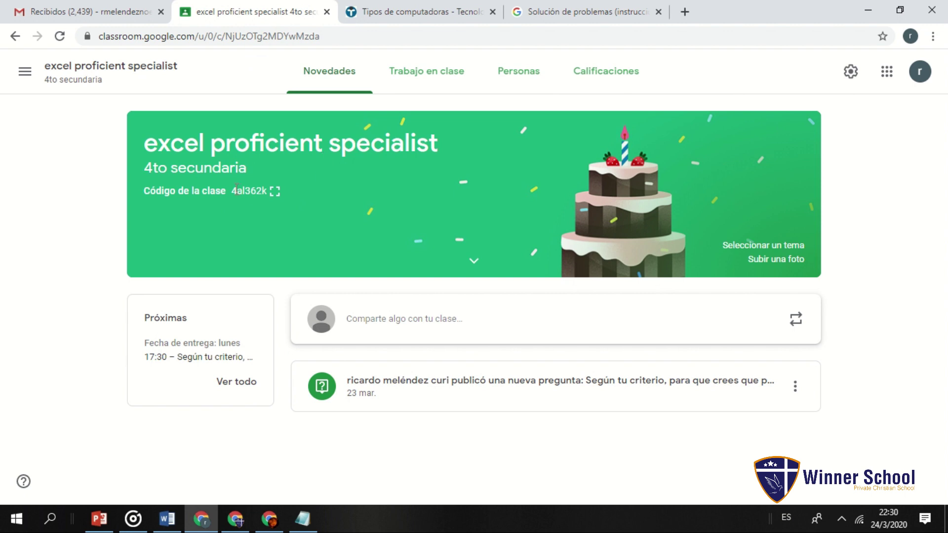
pyautogui.click(275, 191)
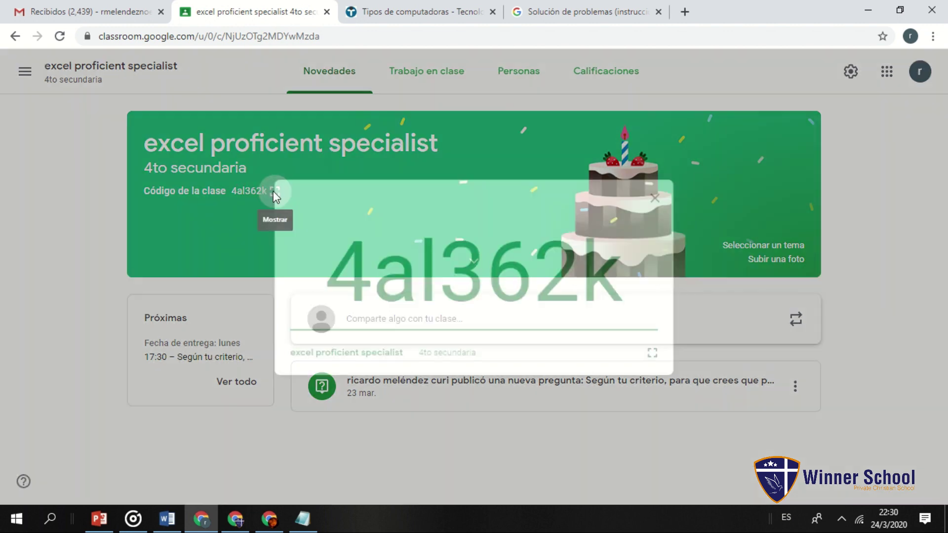
pyautogui.doubleClick(368, 269)
pyautogui.rightClick(553, 280)
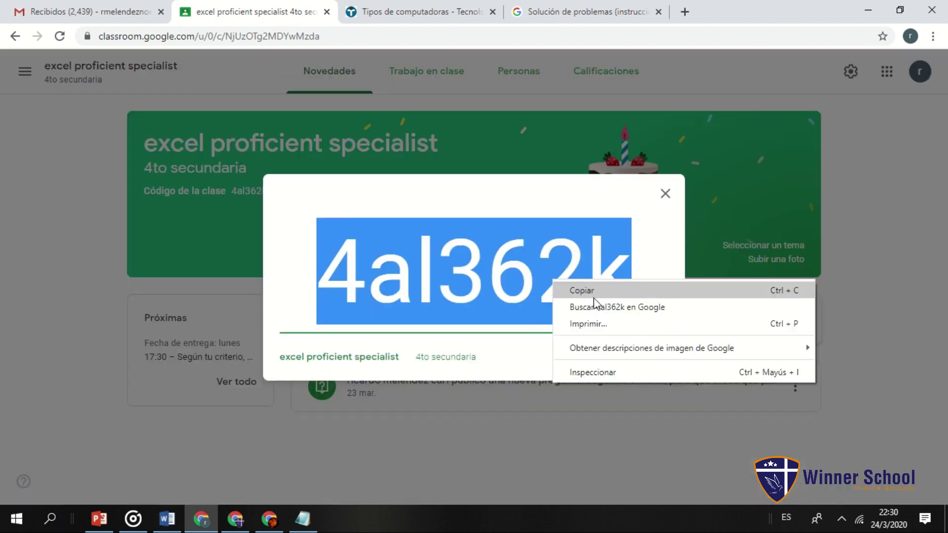
pyautogui.click(596, 294)
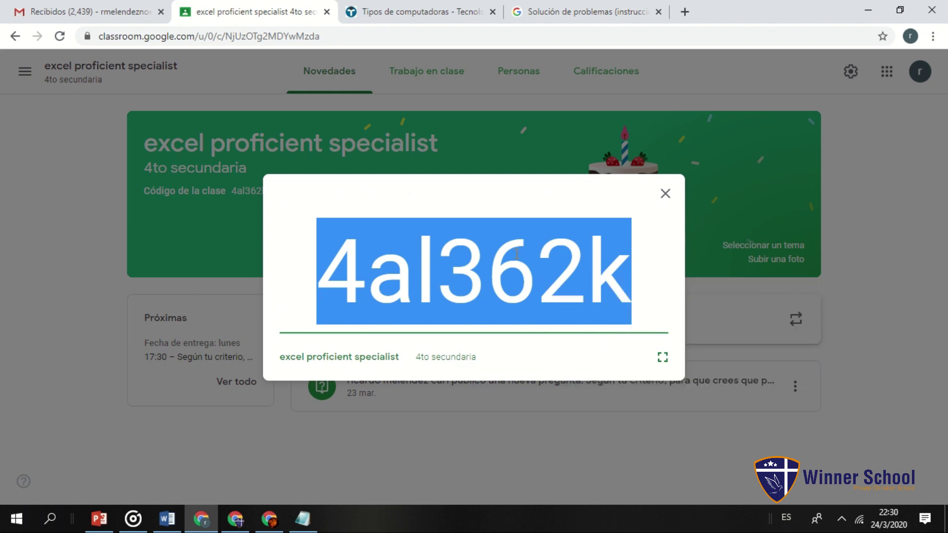
# Step: Back in the student's window, confirm the entered code and submit Unirse
pyautogui.click(266, 526)
pyautogui.doubleClick(425, 298)
pyautogui.rightClick(425, 303)
pyautogui.click(504, 332)
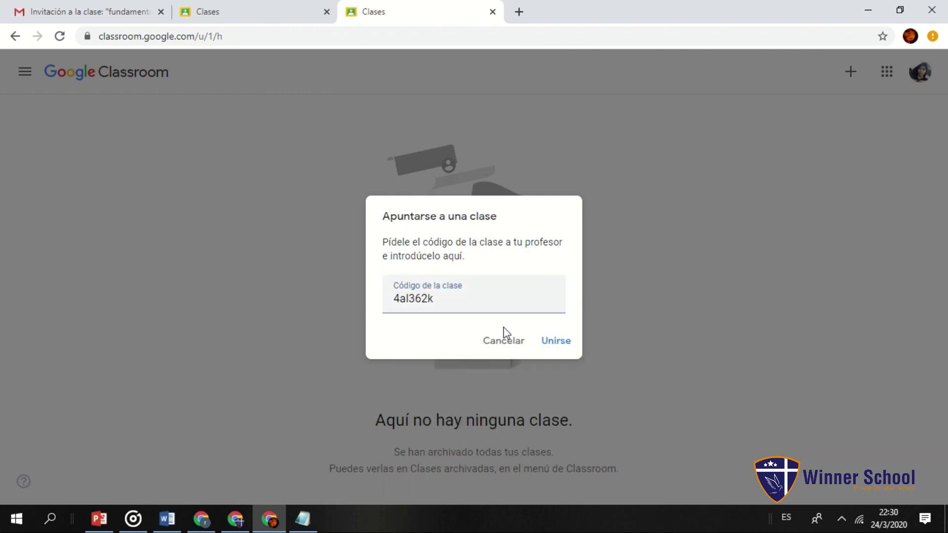
pyautogui.click(567, 345)
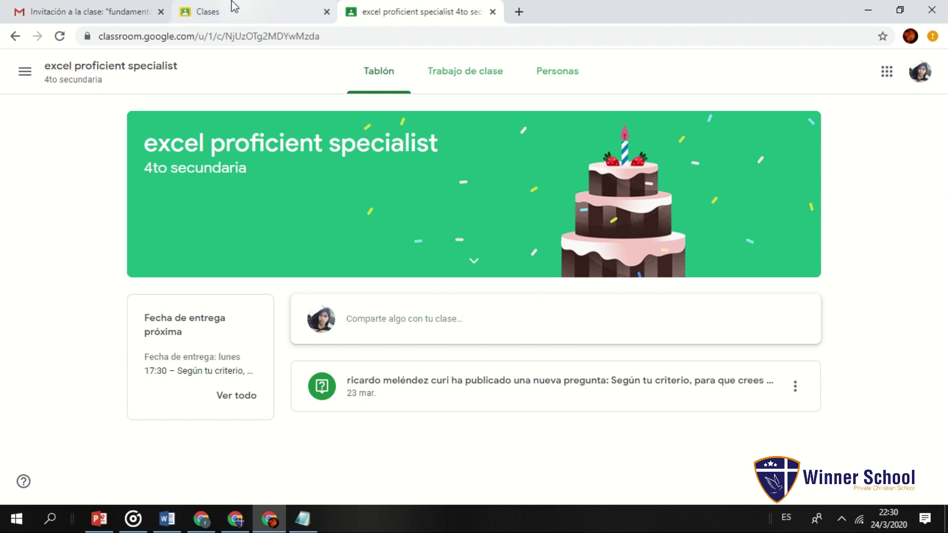
# Step: Return to the Clases home and close the teacher's enlarged class code view
pyautogui.click(213, 10)
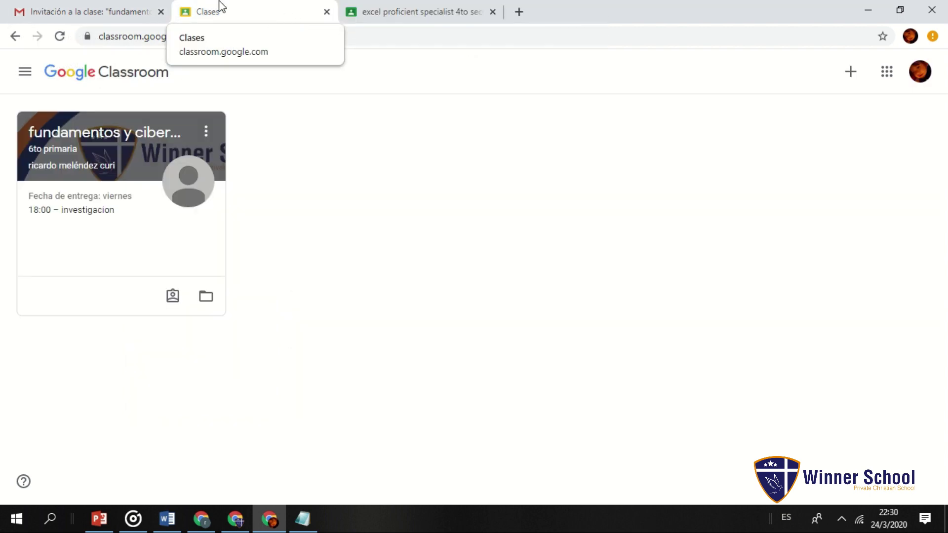
pyautogui.click(200, 519)
pyautogui.click(662, 195)
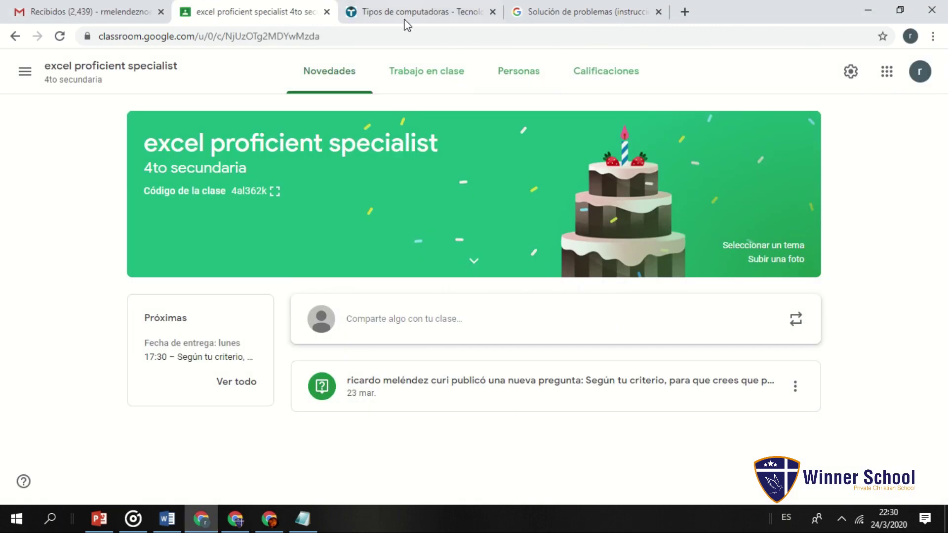
# Step: Open the class Personas page, cancel Invitar a alumnos, and minimise both Classroom windows
pyautogui.click(517, 77)
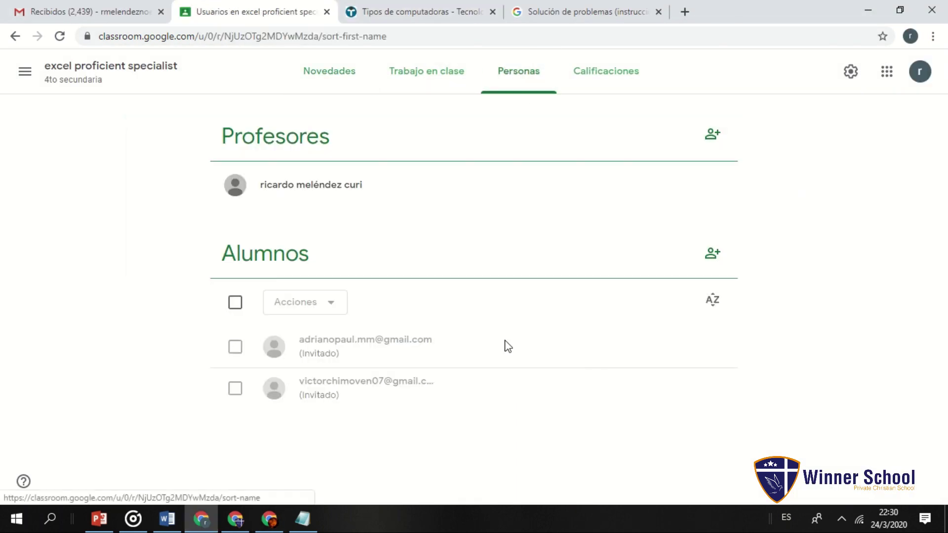
pyautogui.click(713, 254)
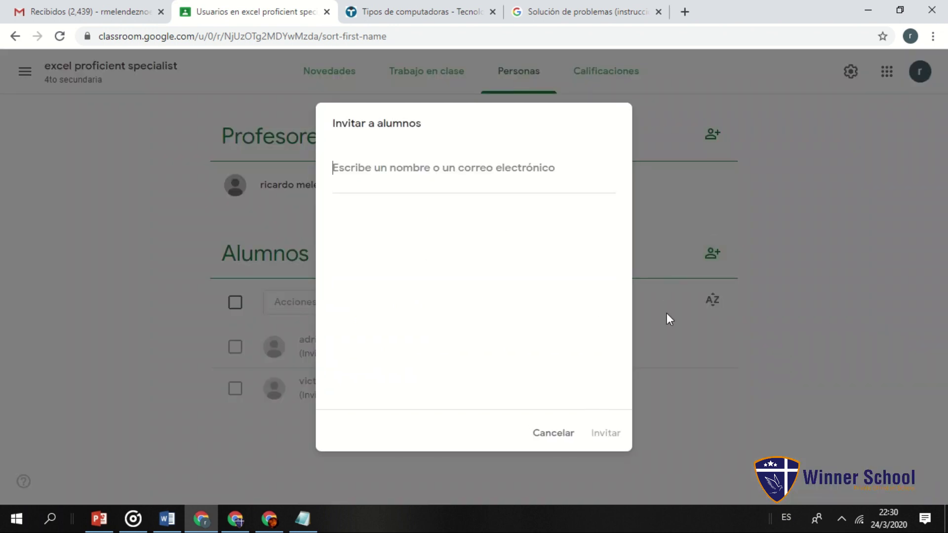
pyautogui.click(556, 437)
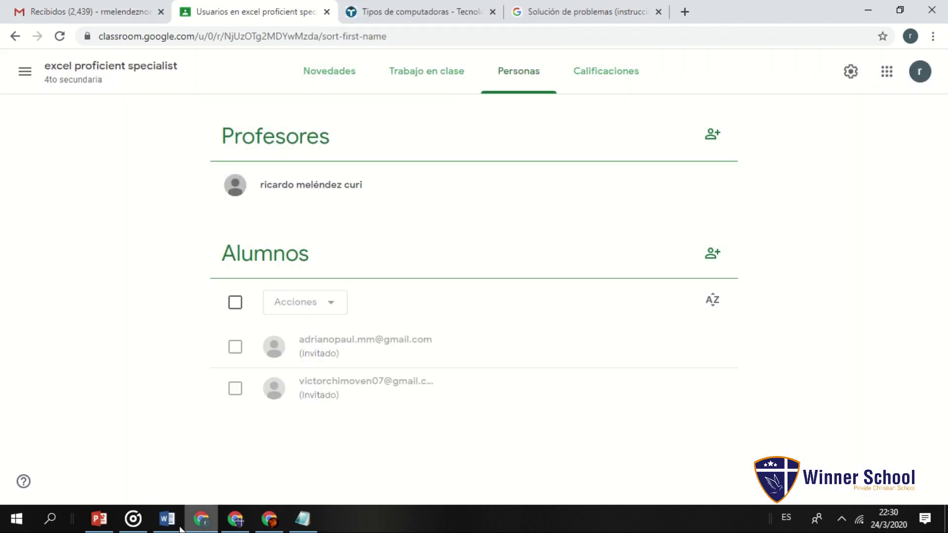
pyautogui.click(201, 519)
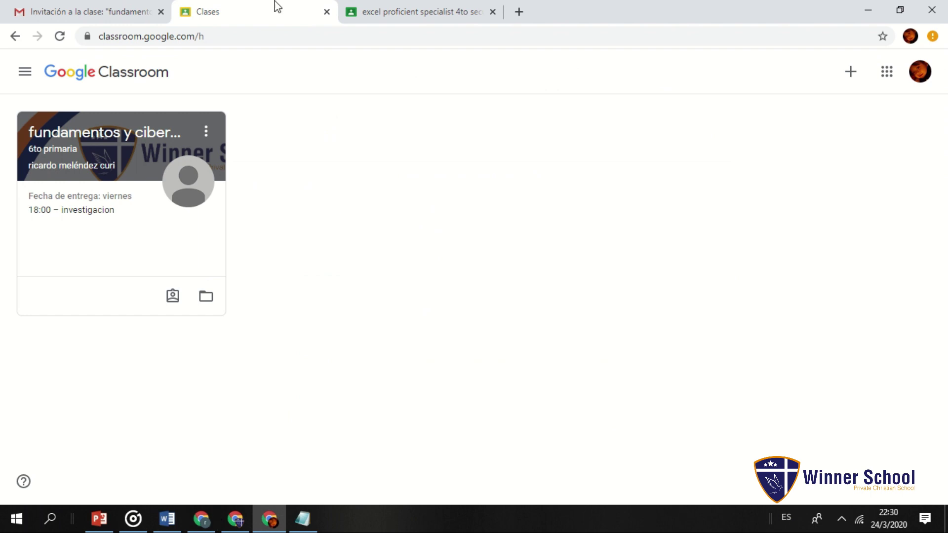
pyautogui.click(868, 10)
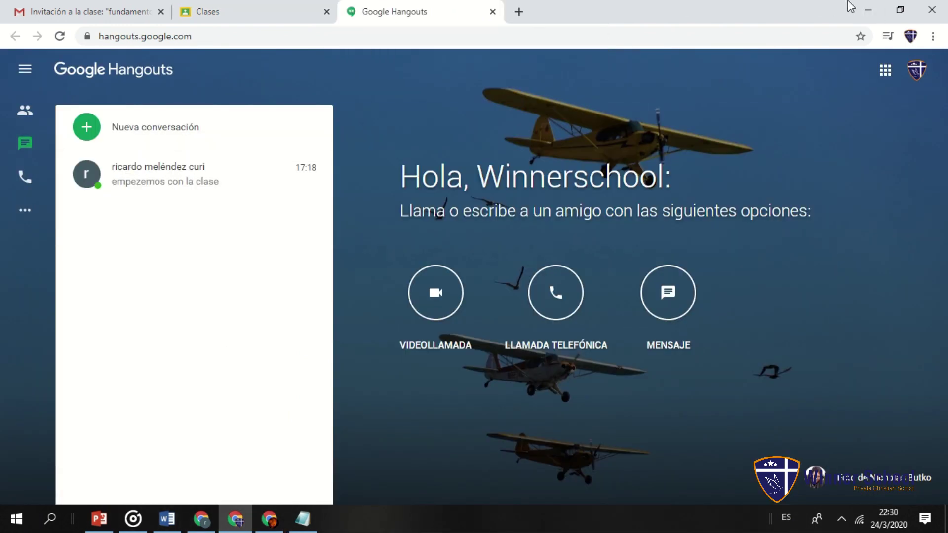
# Step: Minimise the Hangouts window and refresh the desktop with Actualizar
pyautogui.click(868, 10)
pyautogui.rightClick(512, 238)
pyautogui.click(564, 275)
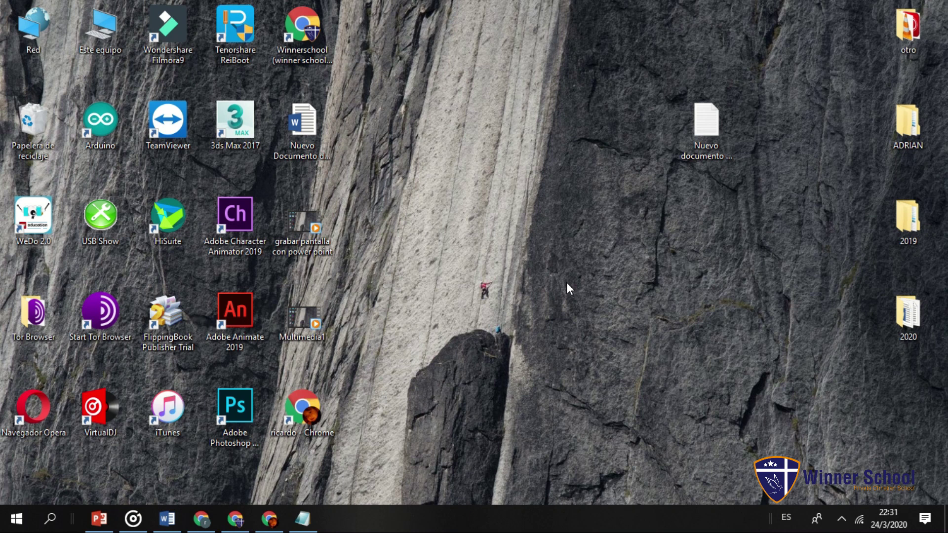
# Step: Refresh the Windows desktop twice with Actualizar
pyautogui.rightClick(510, 90)
pyautogui.click(546, 128)
pyautogui.rightClick(546, 255)
pyautogui.click(592, 298)
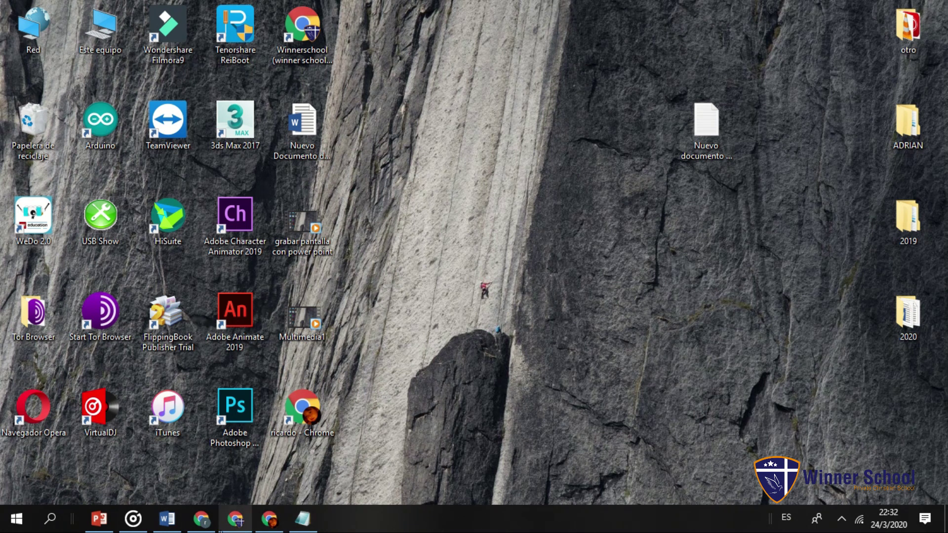
# Step: Stop the PowerPoint screen recording from its control dock
pyautogui.moveTo(235, 521)
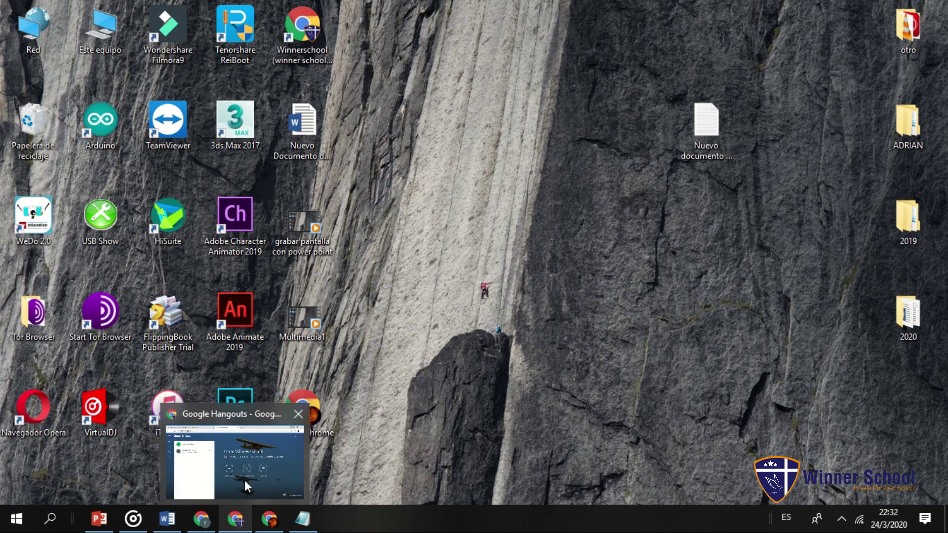
pyautogui.moveTo(249, 465)
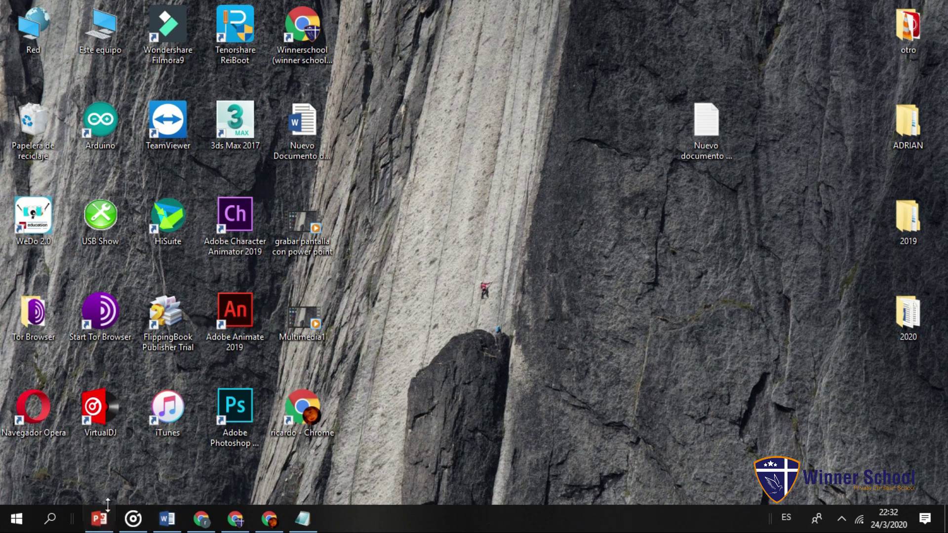
pyautogui.moveTo(441, 6)
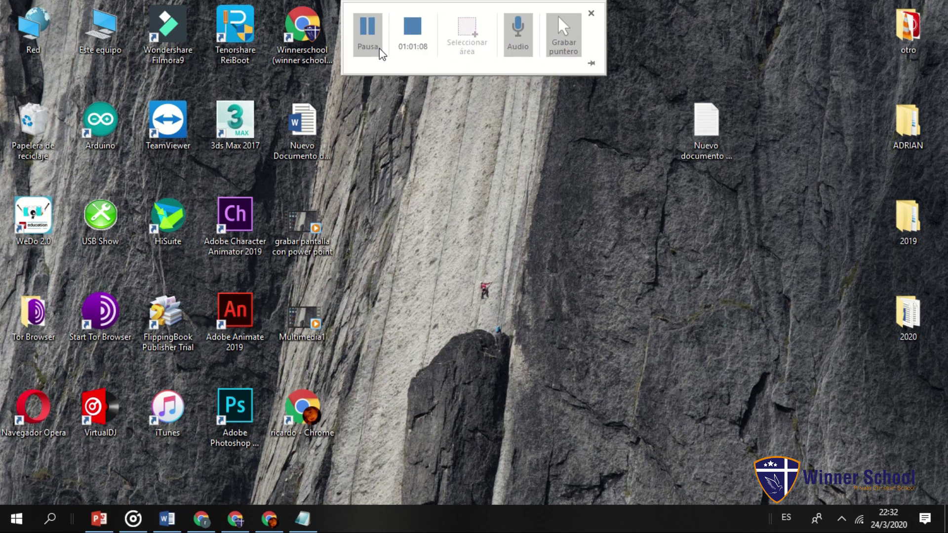
pyautogui.click(414, 53)
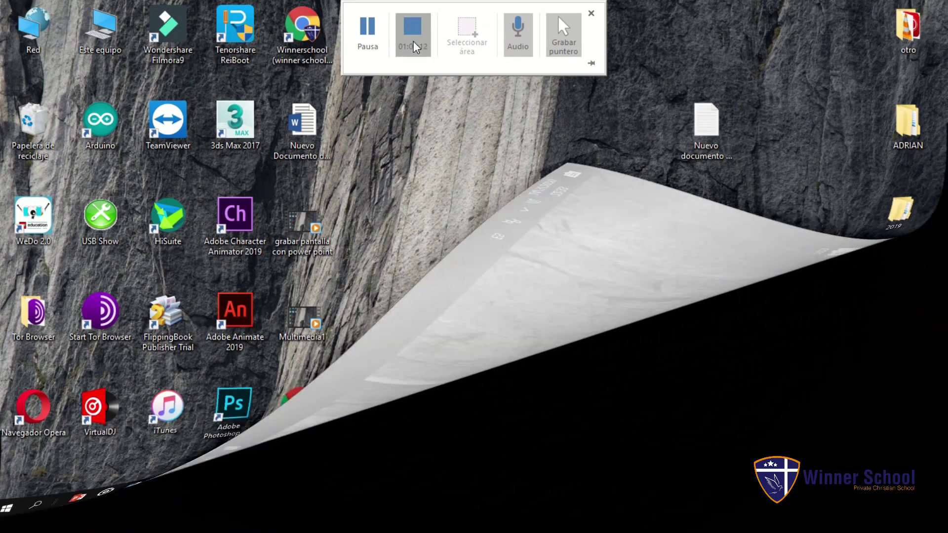